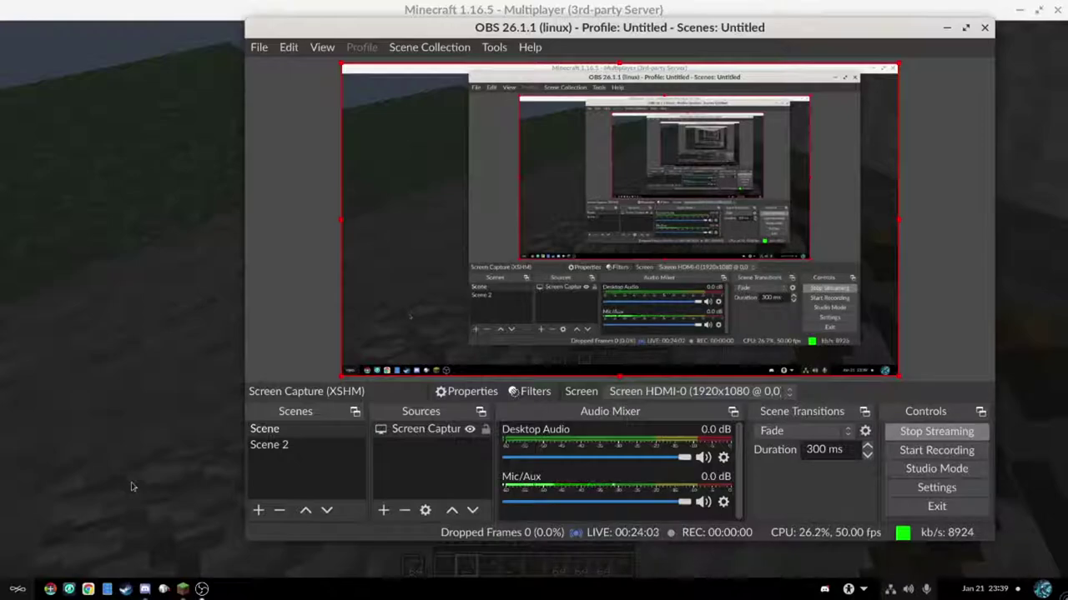
- Switch from OBS back to Minecraft, resume the game and check the available materials at the crafting table
{"action": "left_click", "coordinate": [133, 442]}
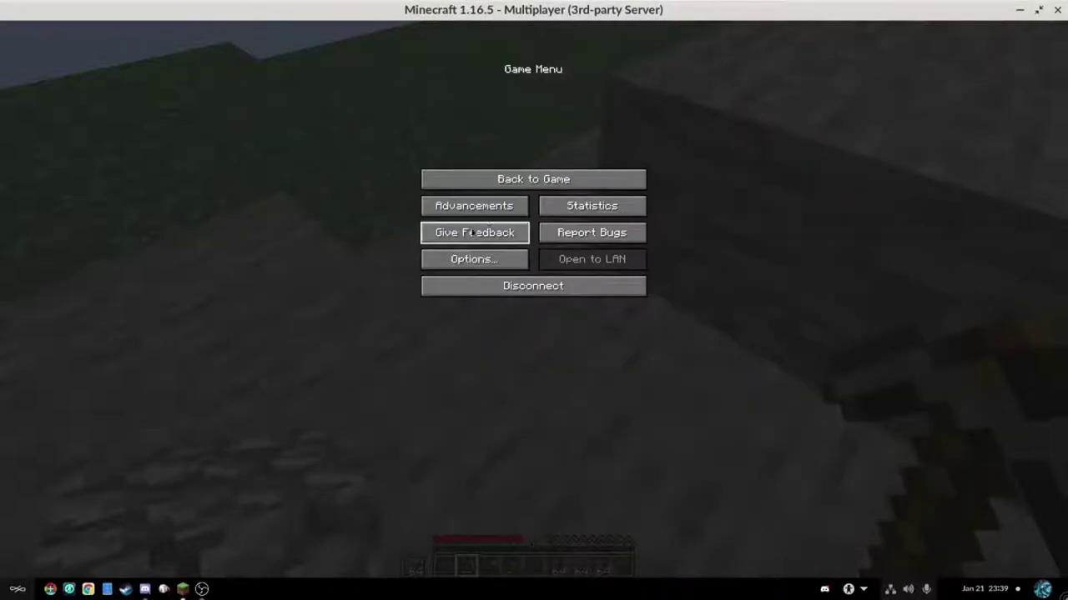
{"action": "key", "text": "Escape"}
{"action": "left_click", "coordinate": [532, 298]}
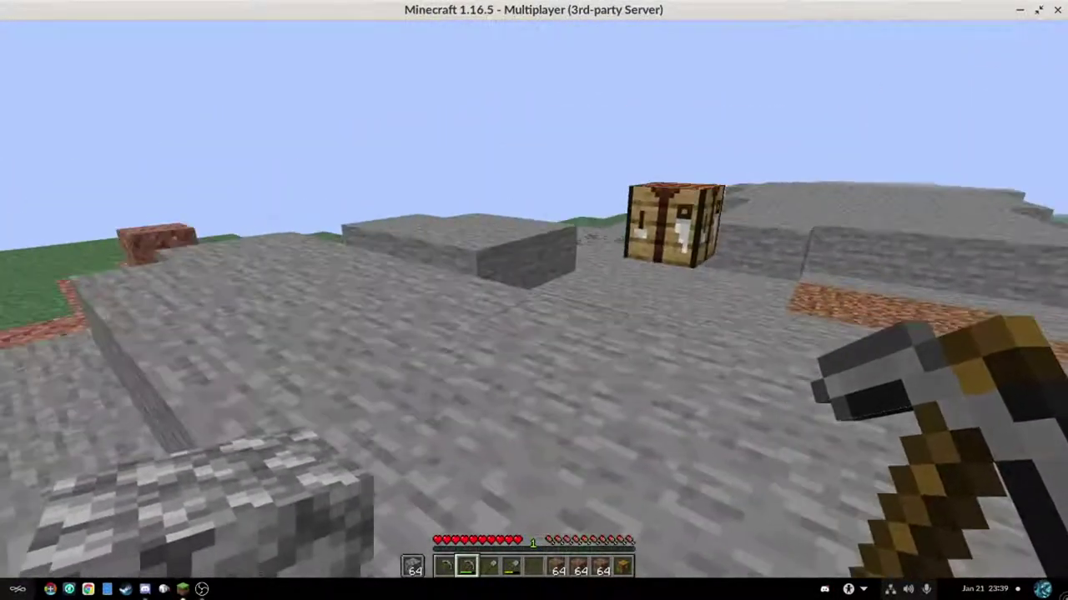
{"action": "key", "text": "e"}
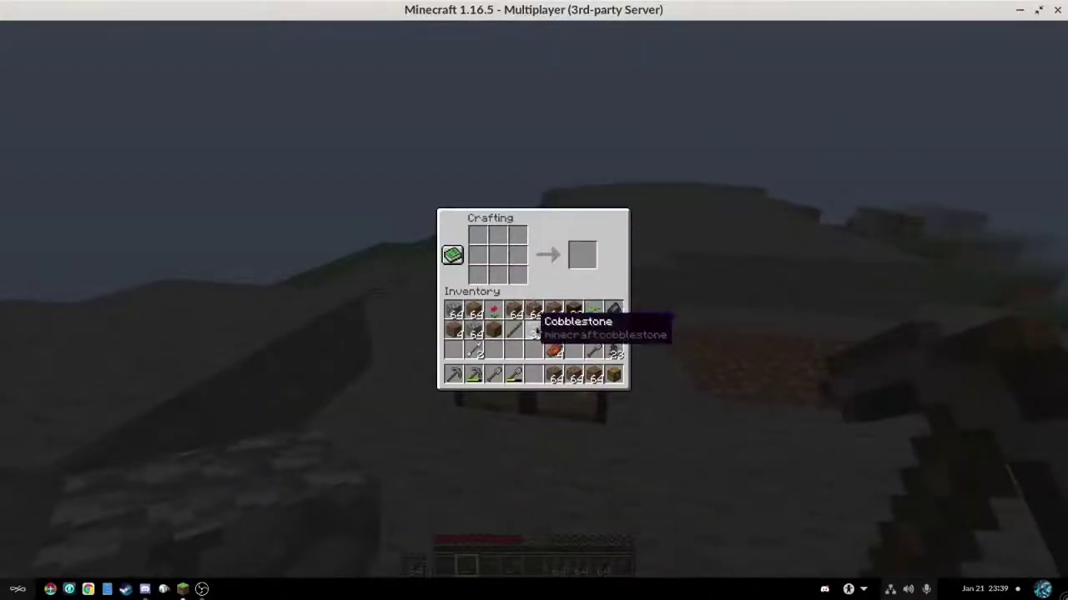
{"action": "key", "text": "e"}
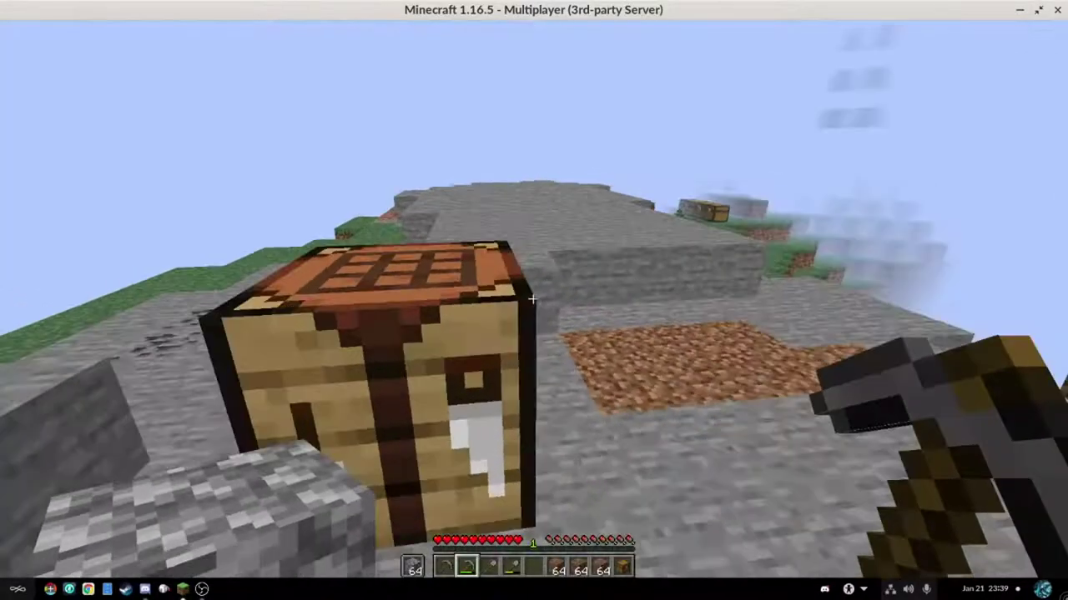
- Walk to the chests on the grass and look through their contents
{"action": "key", "text": "w"}
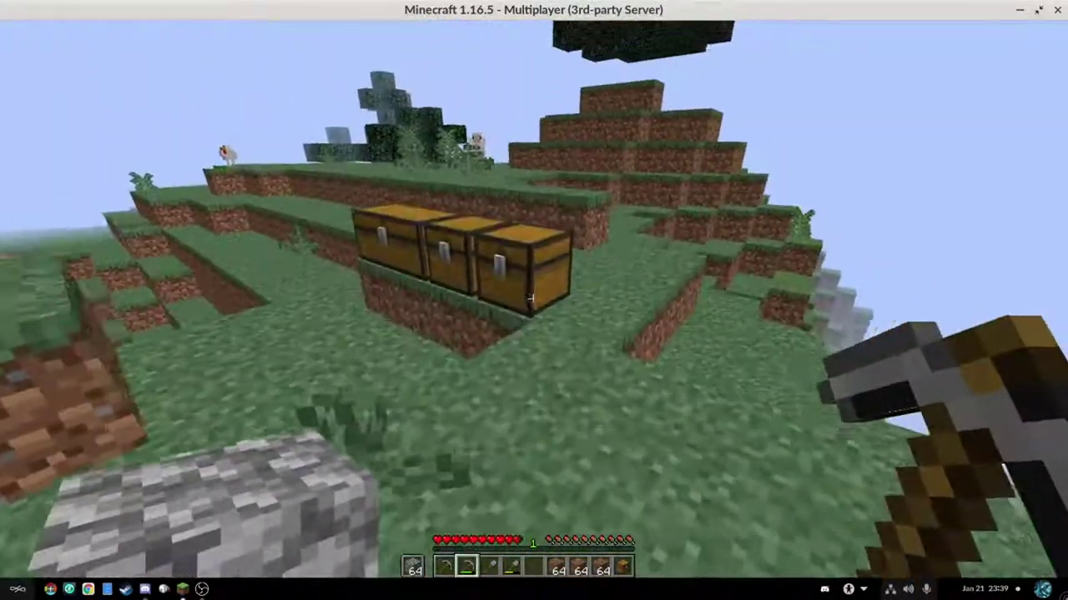
{"action": "right_click", "coordinate": [534, 300]}
{"action": "key", "text": "e"}
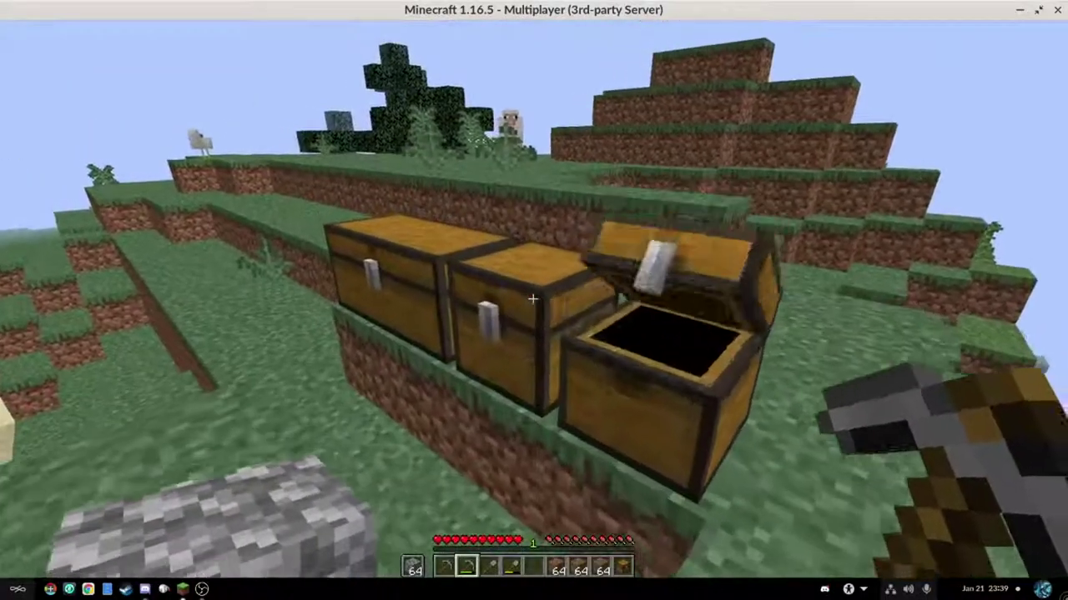
{"action": "right_click", "coordinate": [534, 300]}
{"action": "key", "text": "e"}
{"action": "right_click", "coordinate": [534, 300]}
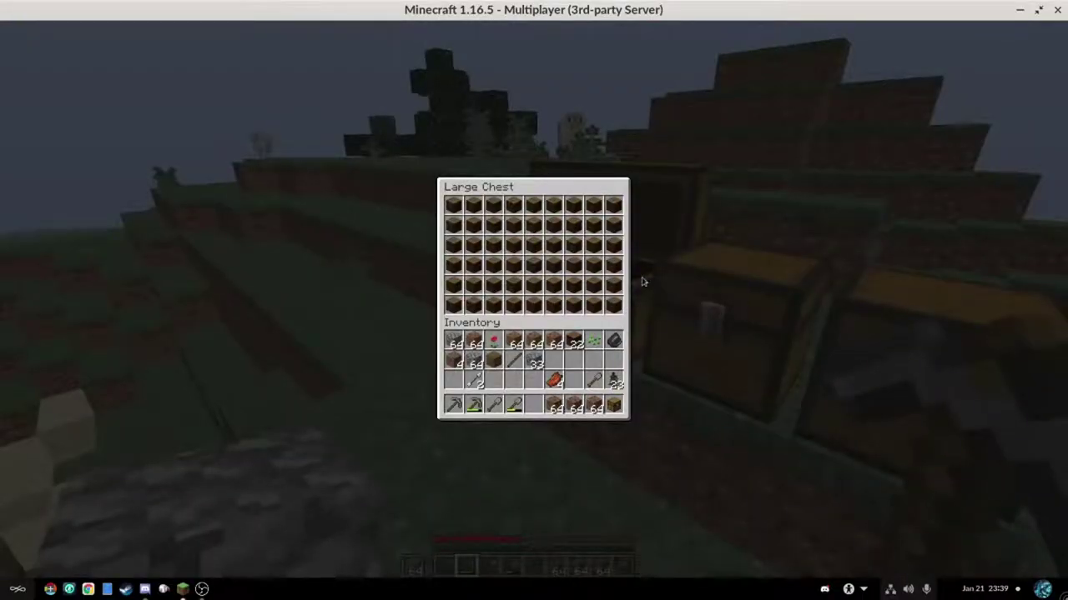
{"action": "key", "text": "e"}
- Craft sticks from two stacks of six planks in the inventory's crafting grid, and close the inventory
{"action": "key", "text": "e"}
{"action": "left_click", "coordinate": [574, 311]}
{"action": "left_click", "coordinate": [555, 257]}
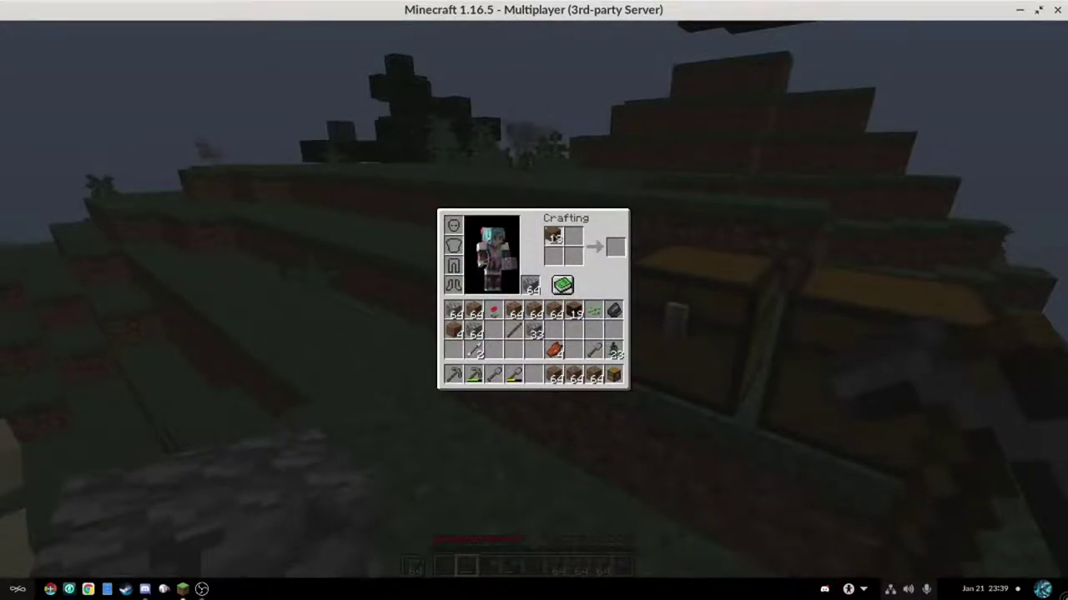
{"action": "left_click_drag", "start_coordinate": [553, 238], "coordinate": [553, 257]}
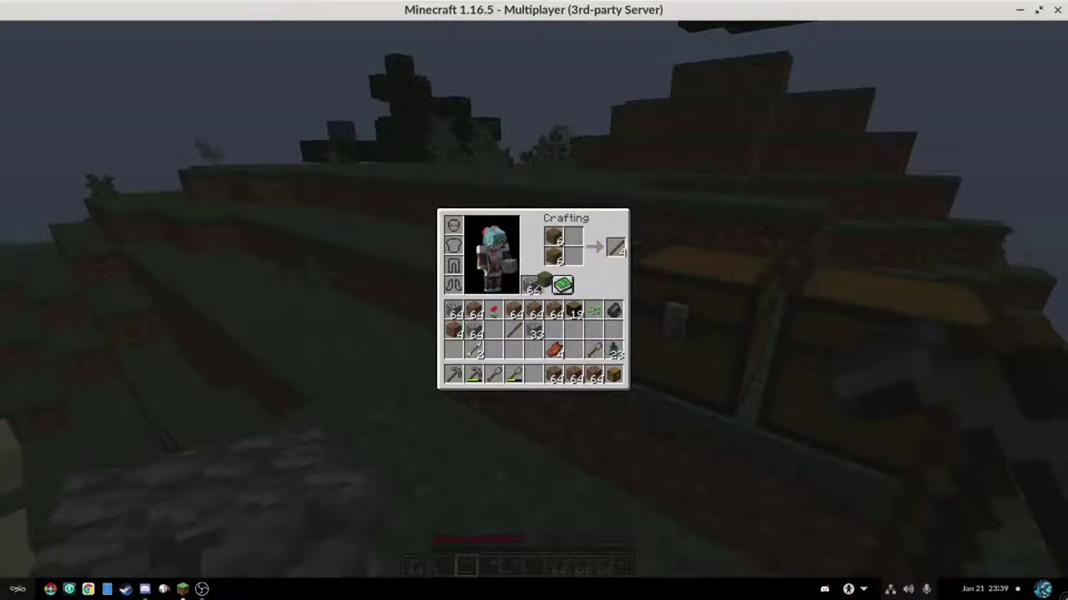
{"action": "left_click", "coordinate": [617, 249], "text": "shift"}
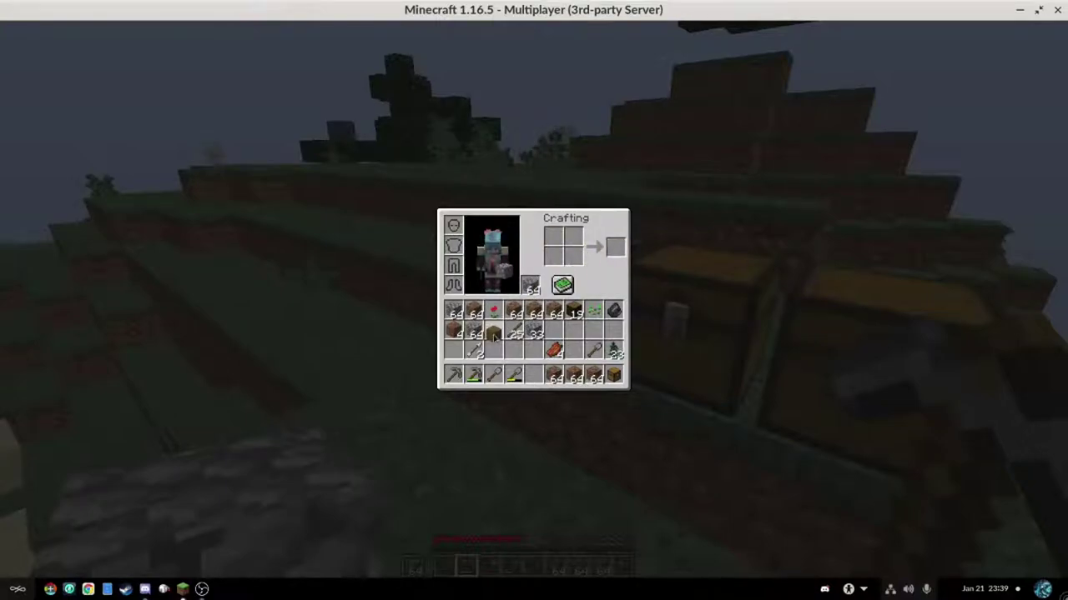
{"action": "key", "text": "e"}
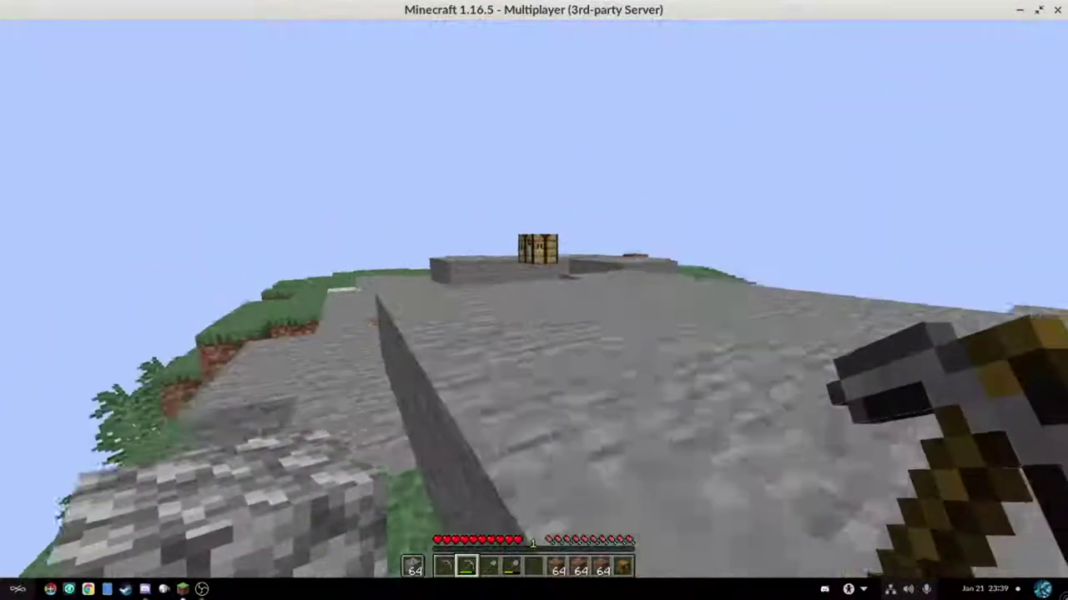
- Go back to the crafting table and lay sticks in the centre and bottom-middle cells of its grid
{"action": "key", "text": "w"}
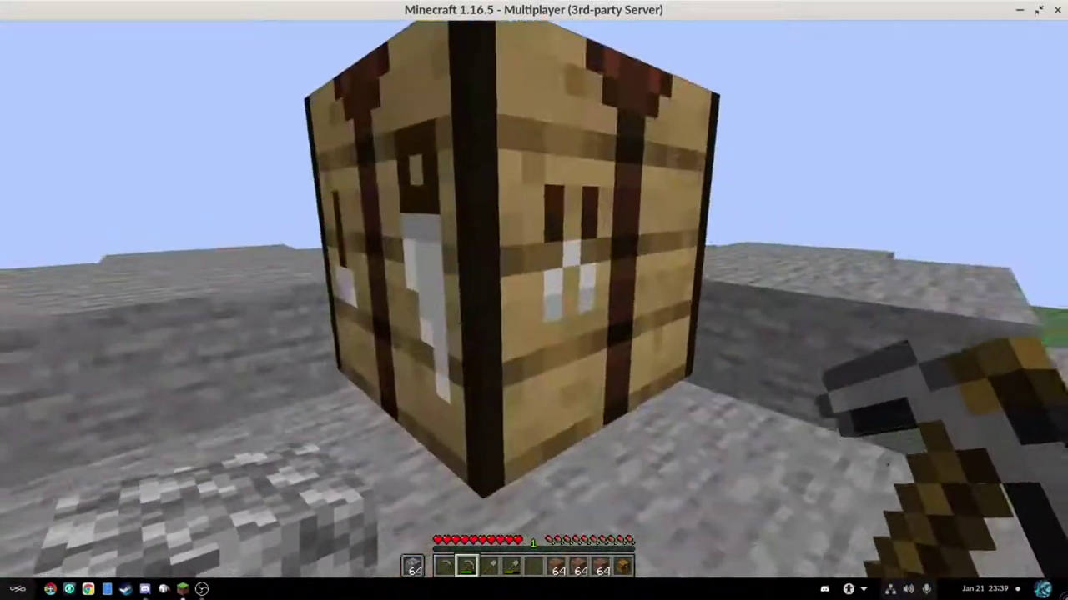
{"action": "right_click", "coordinate": [534, 300]}
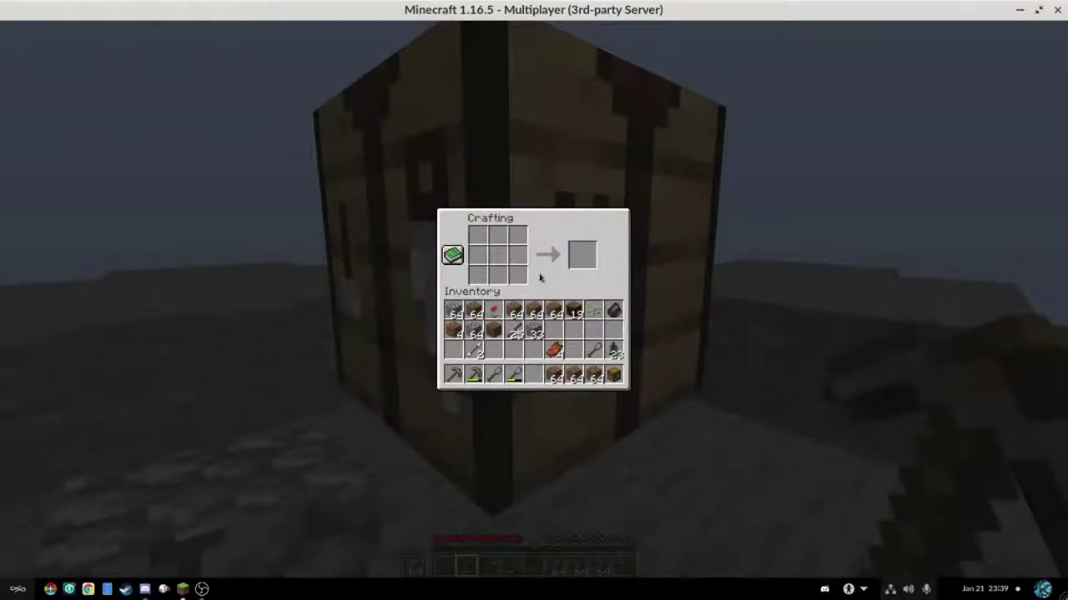
{"action": "left_click", "coordinate": [515, 331]}
{"action": "right_click", "coordinate": [498, 255]}
{"action": "right_click", "coordinate": [498, 276]}
{"action": "right_click", "coordinate": [498, 254]}
{"action": "right_click", "coordinate": [498, 275]}
{"action": "left_click", "coordinate": [515, 332]}
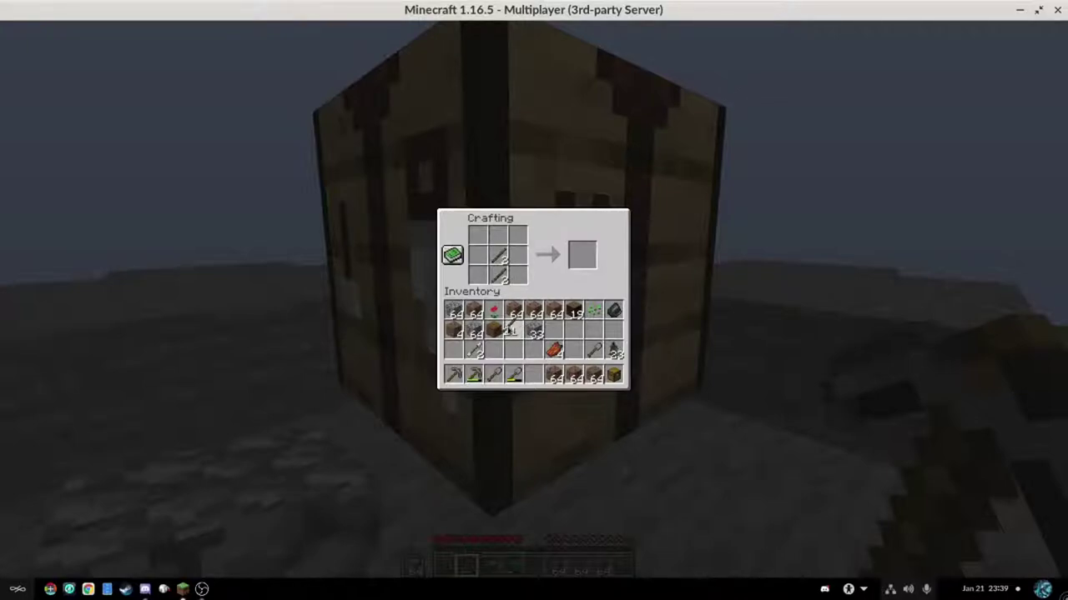
- Add 11 cobblestone to each of the three axe-head cells, top up the sticks and craft all the stone axes
{"action": "left_click", "coordinate": [535, 332]}
{"action": "mouse_move", "coordinate": [505, 236]}
{"action": "left_mouse_down"}
{"action": "mouse_move", "coordinate": [477, 250]}
{"action": "mouse_move", "coordinate": [498, 254]}
{"action": "left_mouse_up"}
{"action": "left_click", "coordinate": [515, 331]}
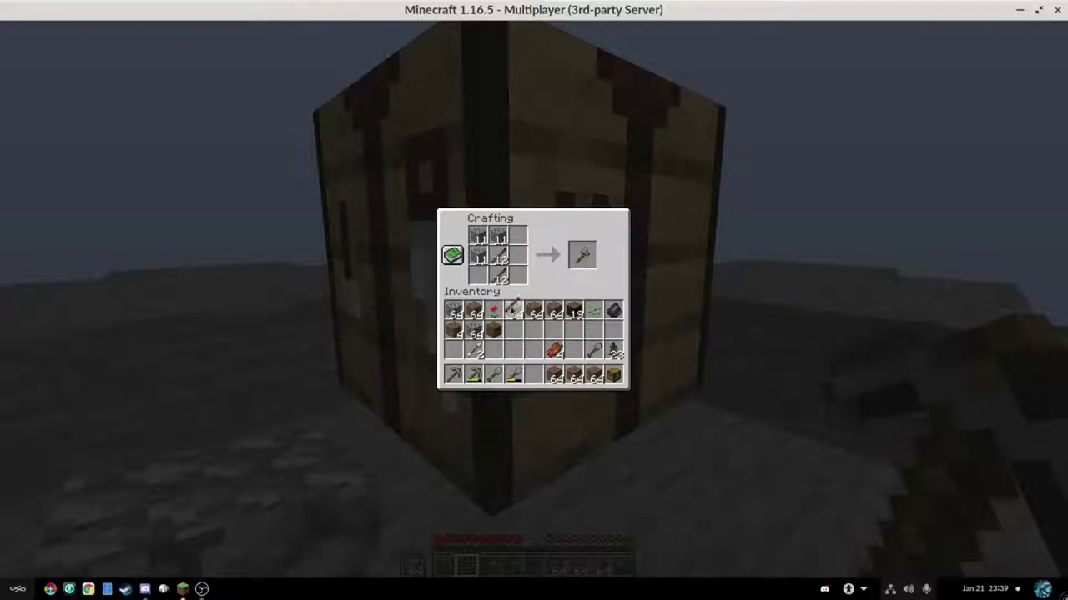
{"action": "left_click", "coordinate": [514, 331]}
{"action": "left_click", "coordinate": [582, 256], "text": "shift"}
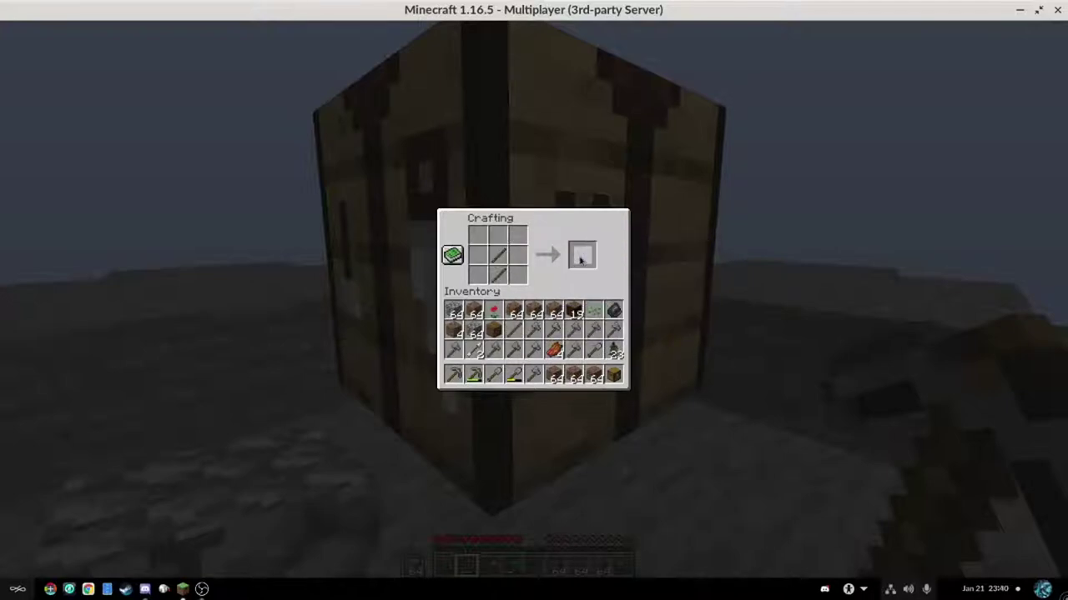
{"action": "key", "text": "e"}
- Open the other player's inventory with the /inv command and transfer three stone axes into it
{"action": "key", "text": "slash"}
{"action": "type", "text": "inv GottaPoke"}
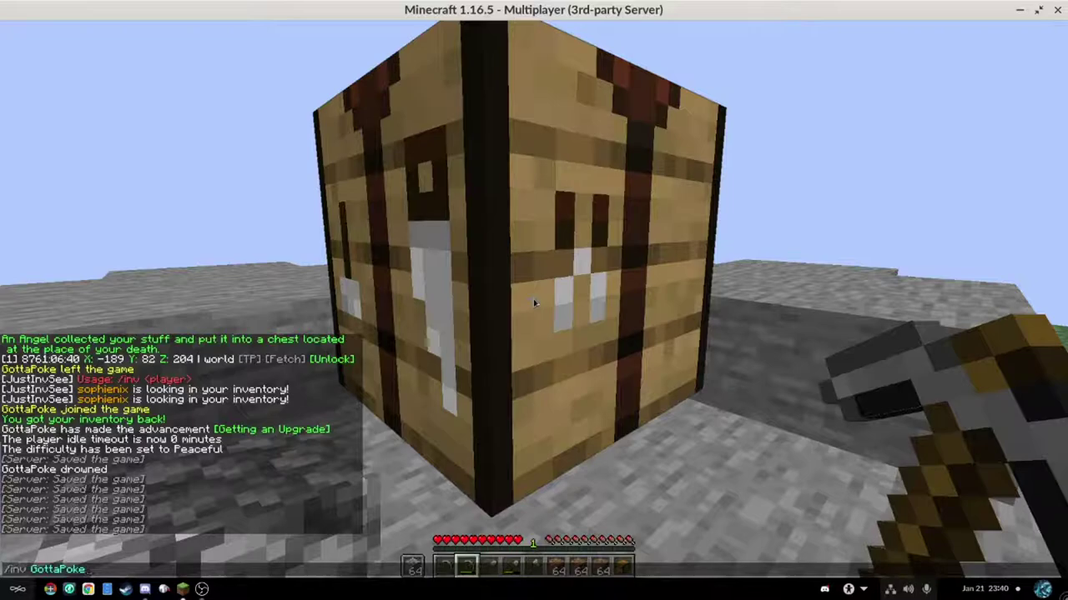
{"action": "key", "text": "Return"}
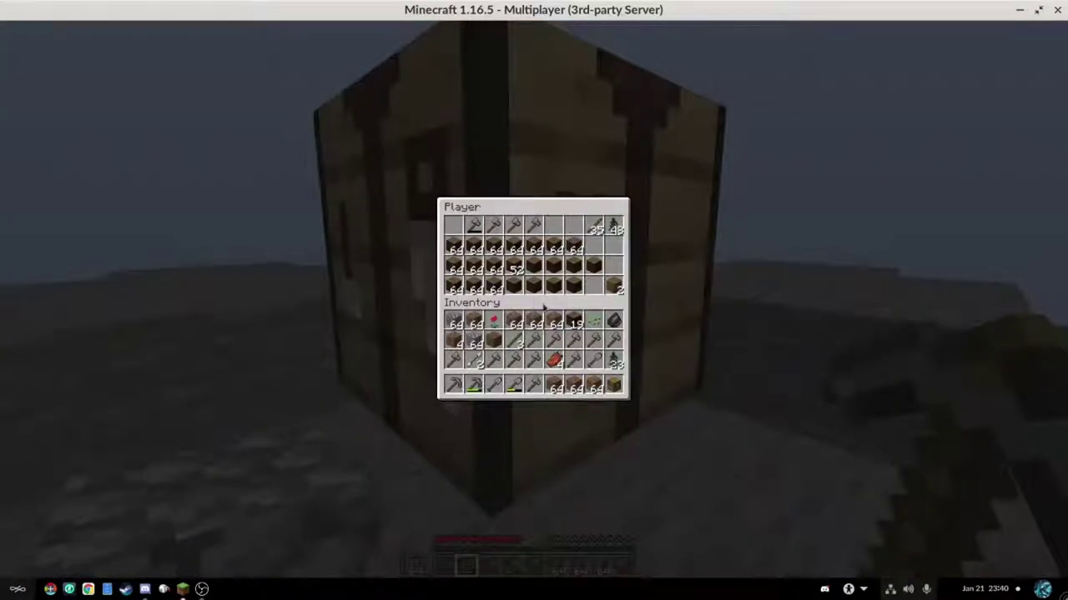
{"action": "left_click", "coordinate": [542, 338], "text": "shift"}
{"action": "left_click", "coordinate": [554, 340], "text": "shift"}
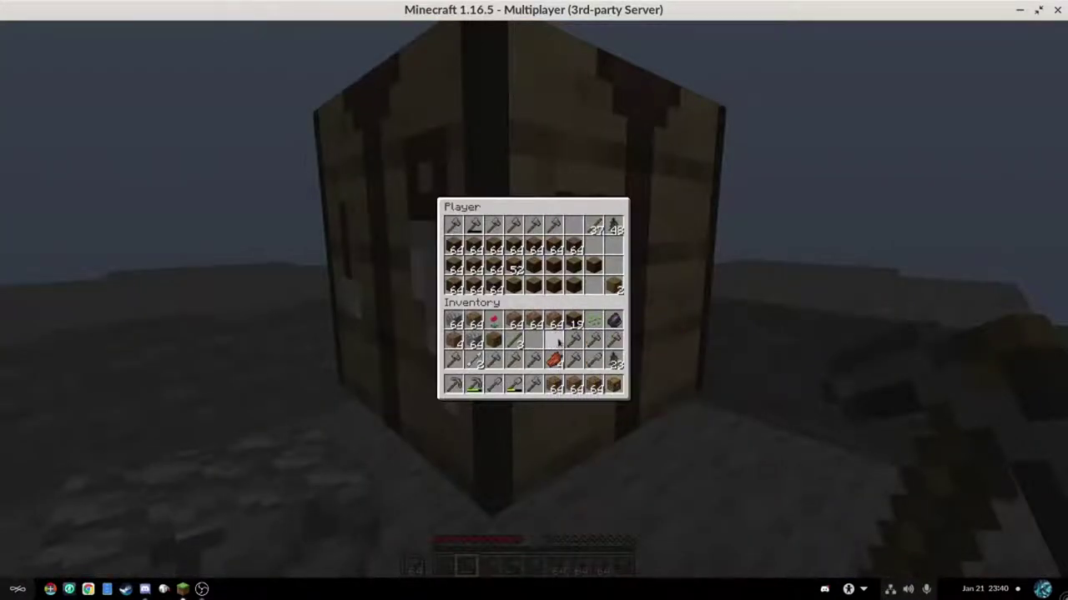
{"action": "left_click", "coordinate": [574, 339], "text": "shift"}
{"action": "key", "text": "e"}
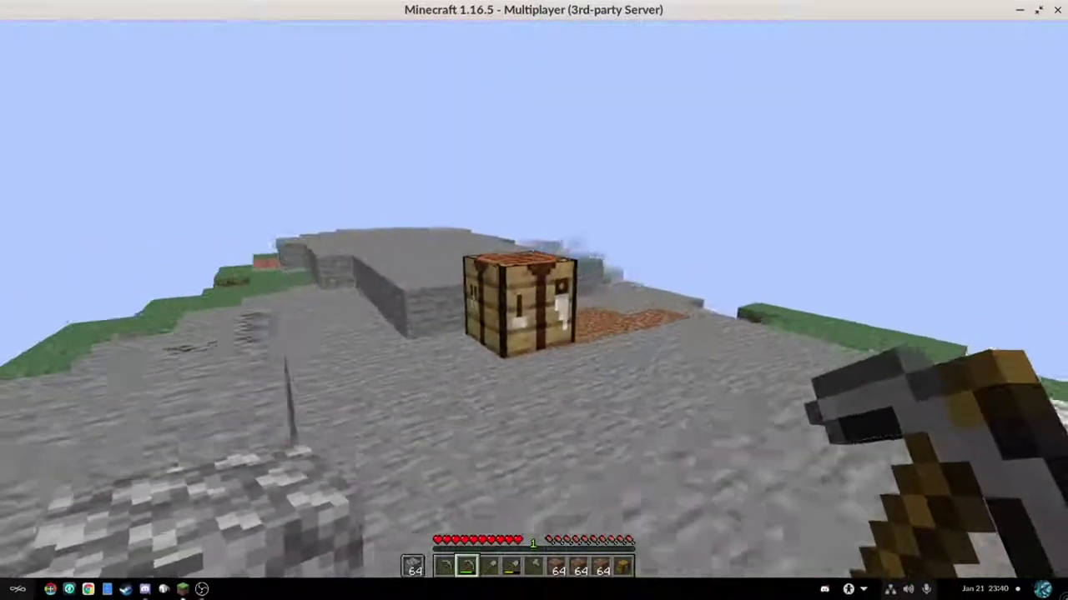
- Move the stone axe out of the hotbar and mine the raised stone blocks with the pickaxe in slot 2
{"action": "key", "text": "e"}
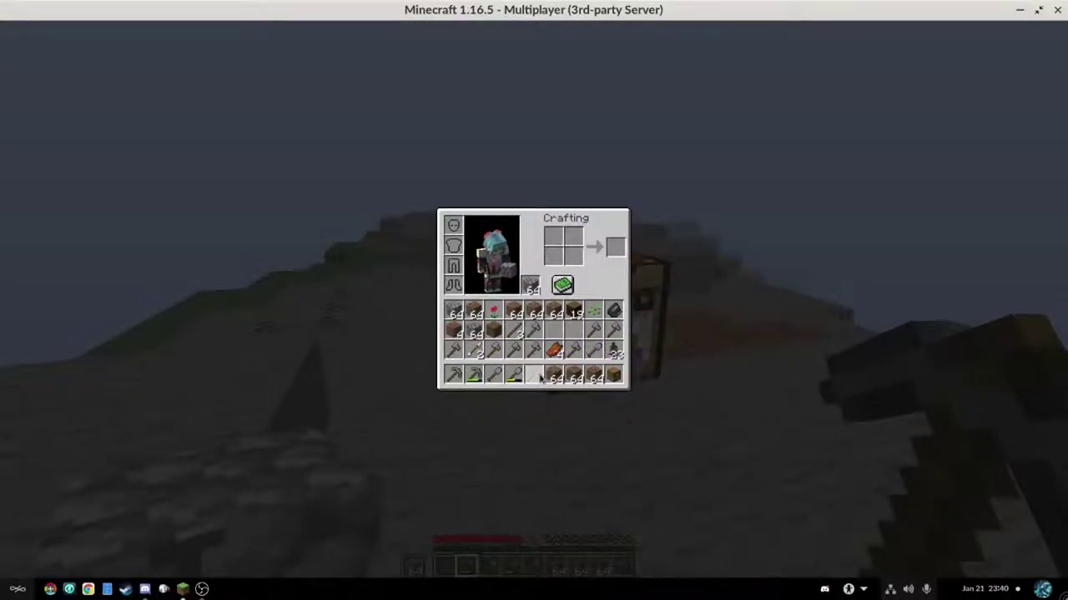
{"action": "key", "text": "e"}
{"action": "key", "text": "4"}
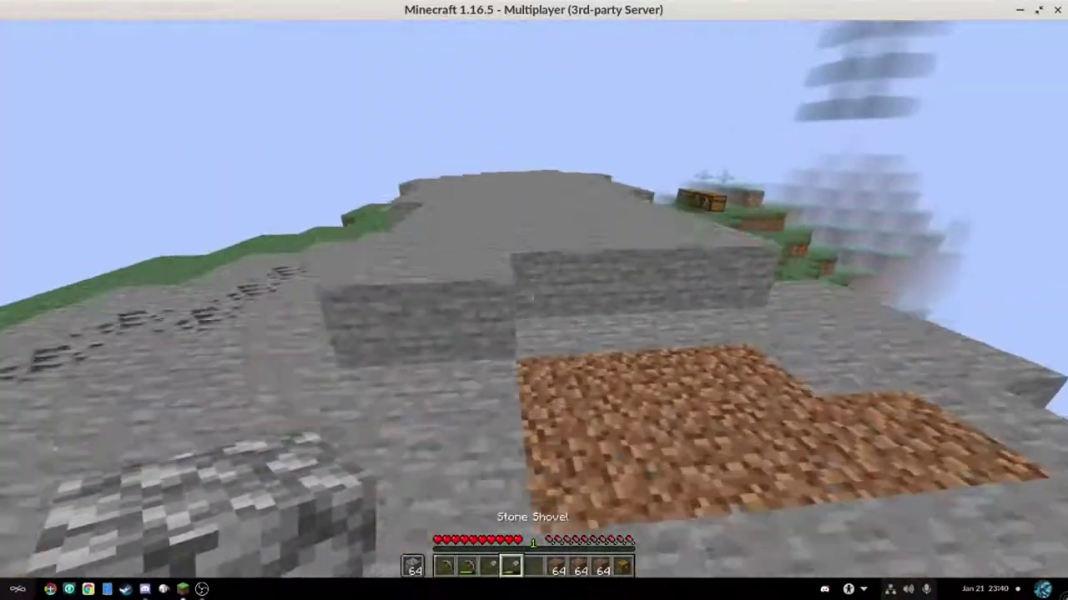
{"action": "key", "text": "1"}
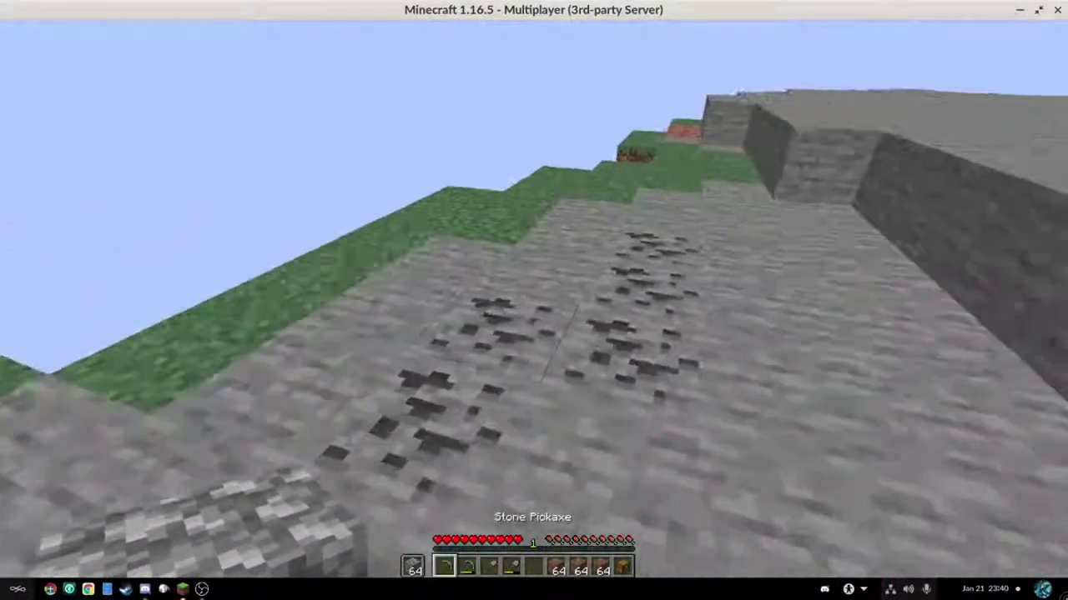
{"action": "key", "text": "2"}
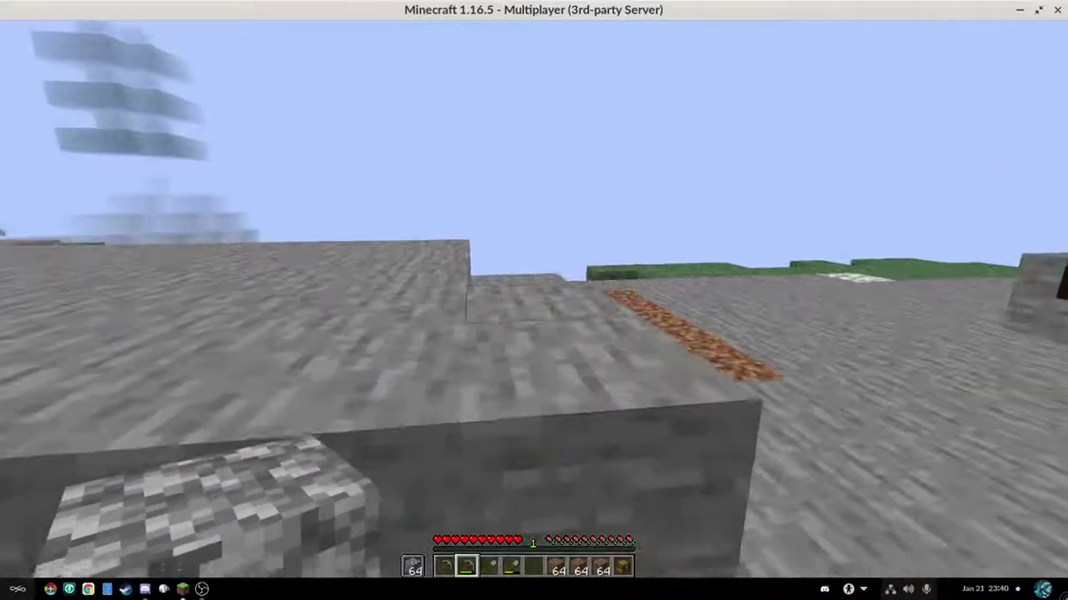
{"action": "left_click_drag", "start_coordinate": [534, 300], "coordinate": [532, 299]}
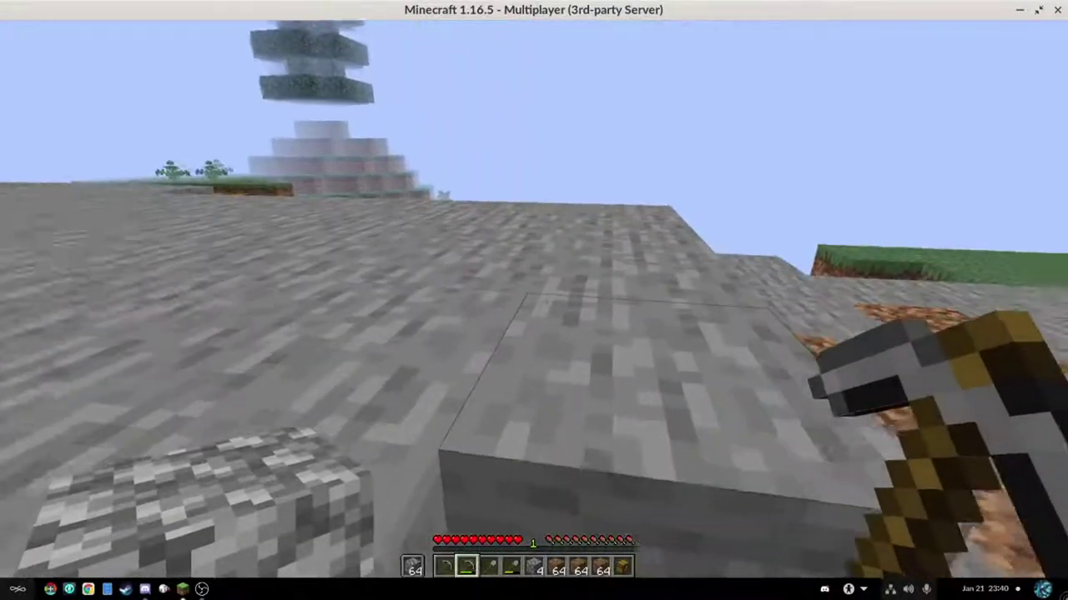
{"action": "left_click_drag", "start_coordinate": [532, 298], "coordinate": [532, 299]}
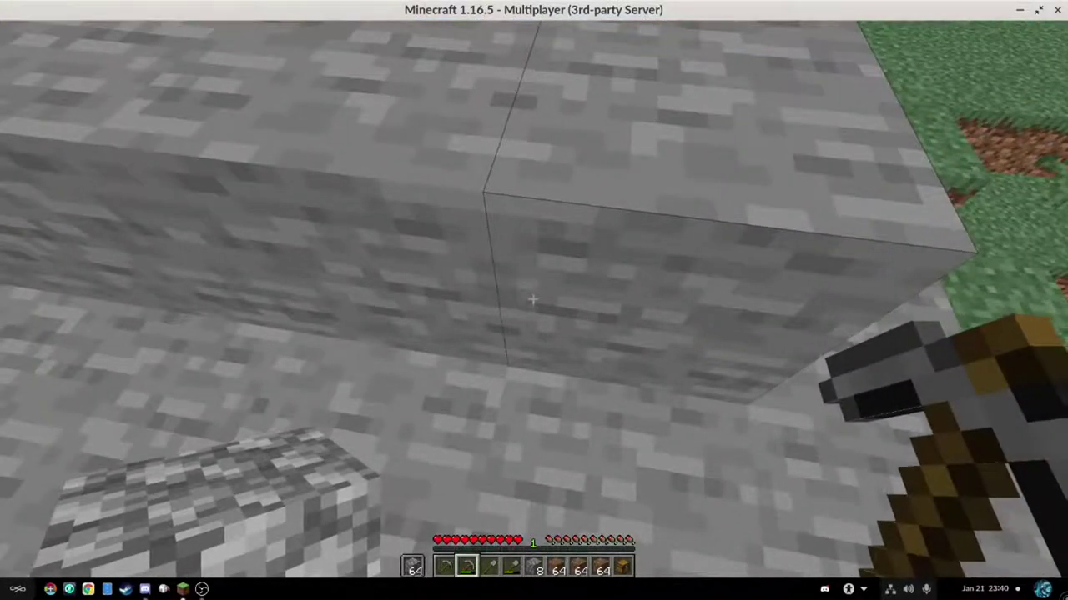
{"action": "key", "text": "super"}
{"action": "key", "text": "Escape"}
{"action": "left_click", "coordinate": [534, 302]}
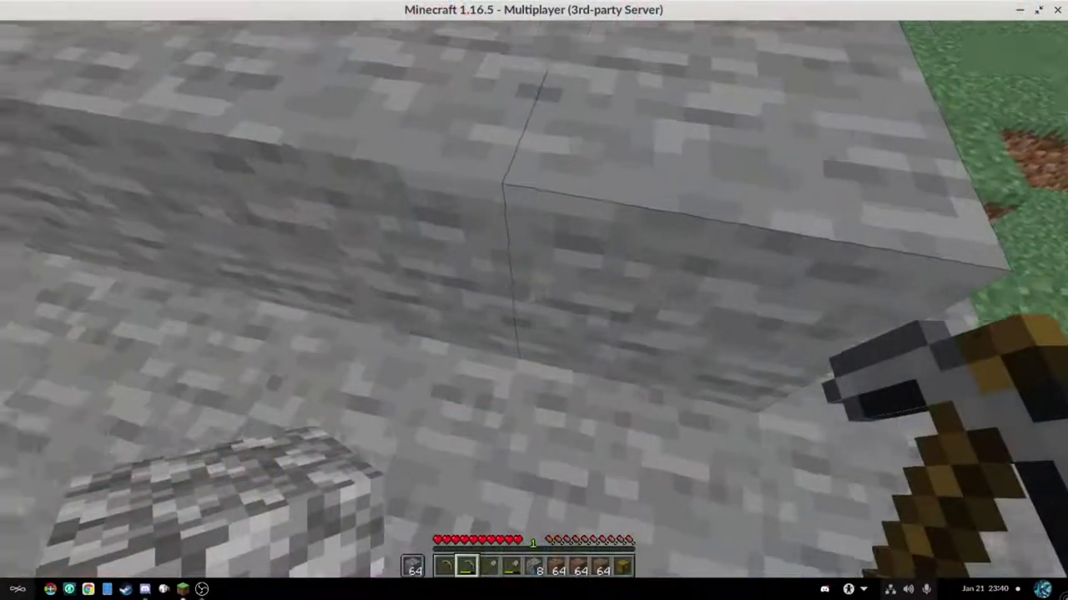
- Switch to the App Center and search for "control"
{"action": "key", "text": "super"}
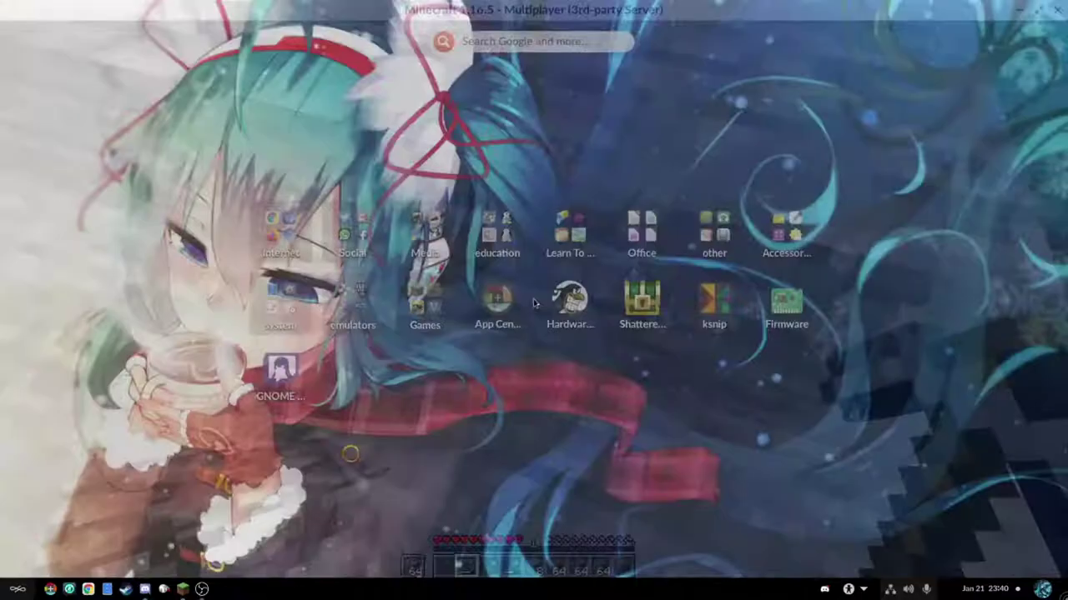
{"action": "left_click", "coordinate": [496, 302]}
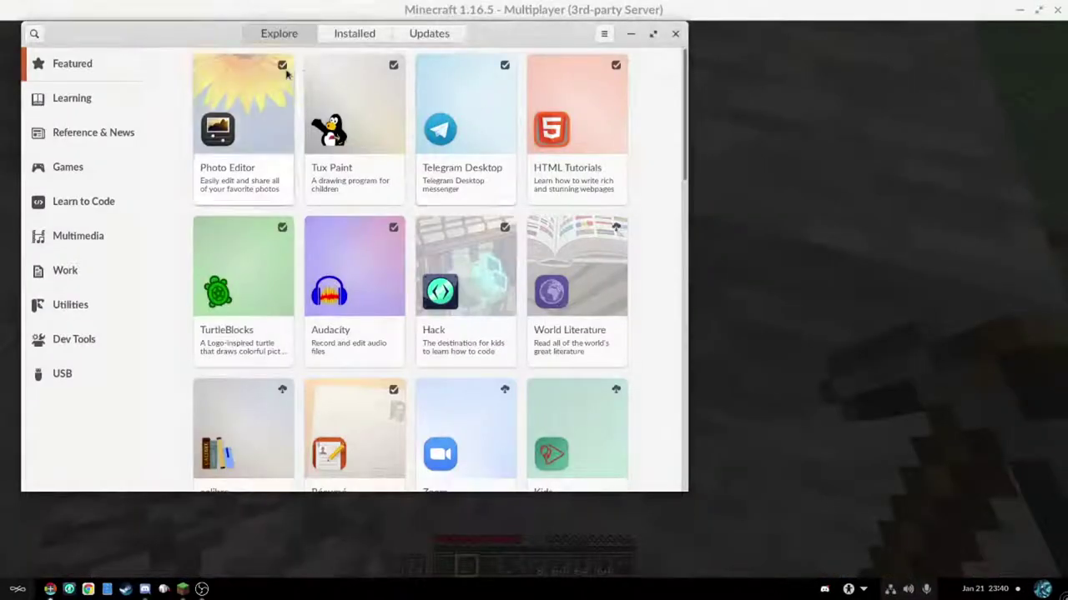
{"action": "left_click", "coordinate": [34, 33]}
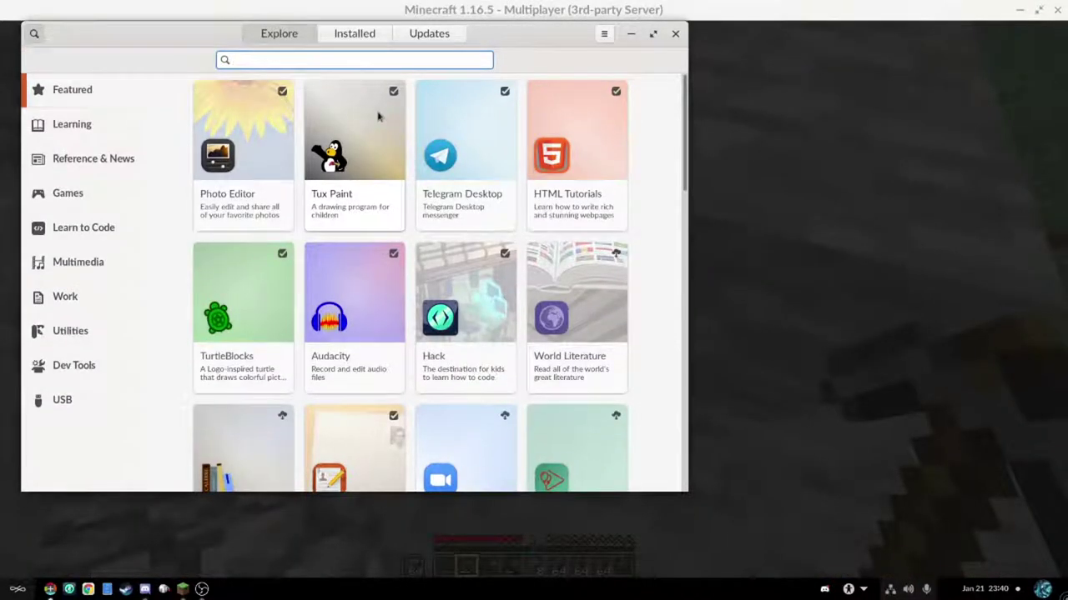
{"action": "type", "text": "conte"}
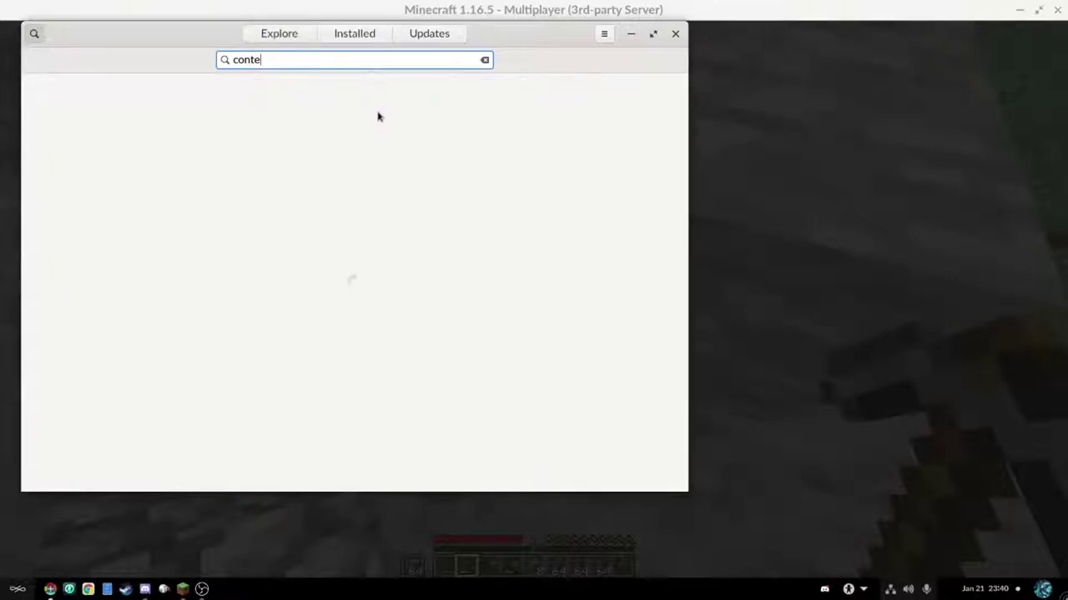
{"action": "key", "text": "BackSpace"}
{"action": "type", "text": "rol"}
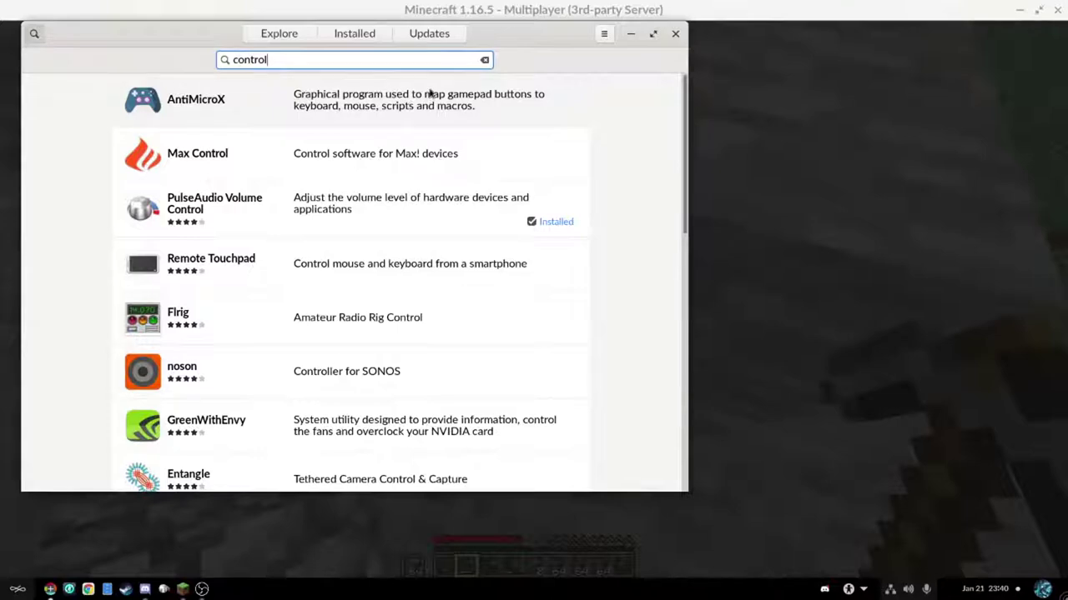
- Install AntiMicroX from the search results, go back to the list and reopen its page
{"action": "left_click", "coordinate": [429, 95]}
{"action": "left_click", "coordinate": [159, 131]}
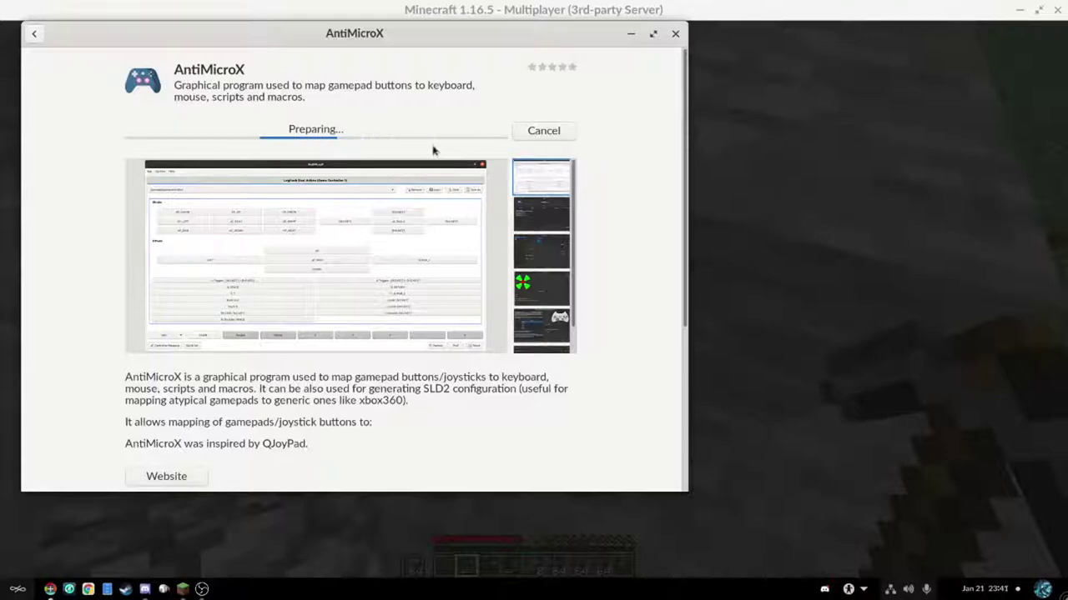
{"action": "left_click", "coordinate": [33, 34]}
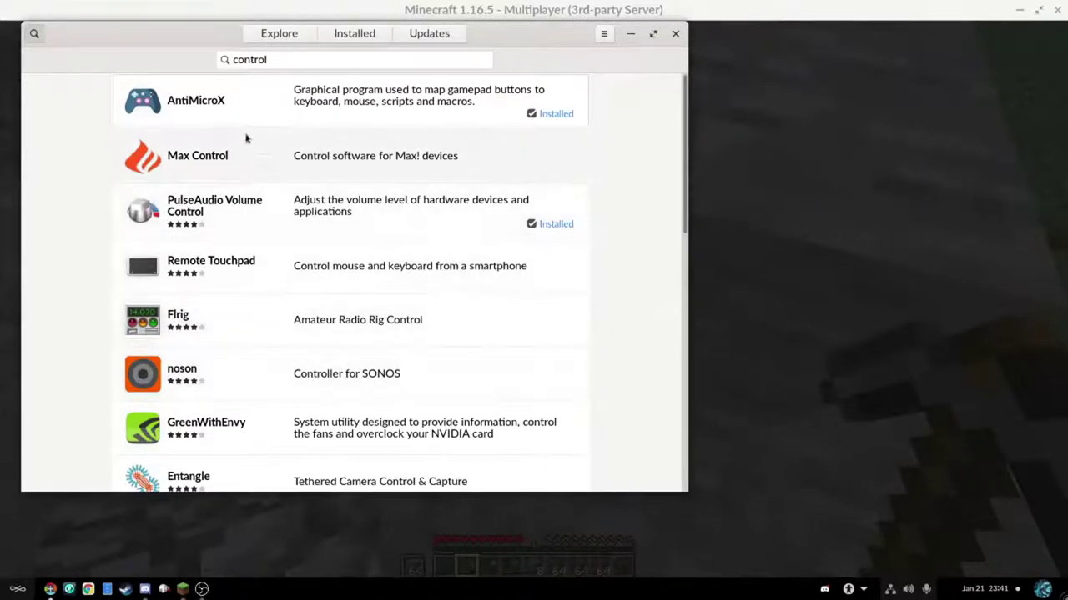
{"action": "left_click", "coordinate": [387, 90]}
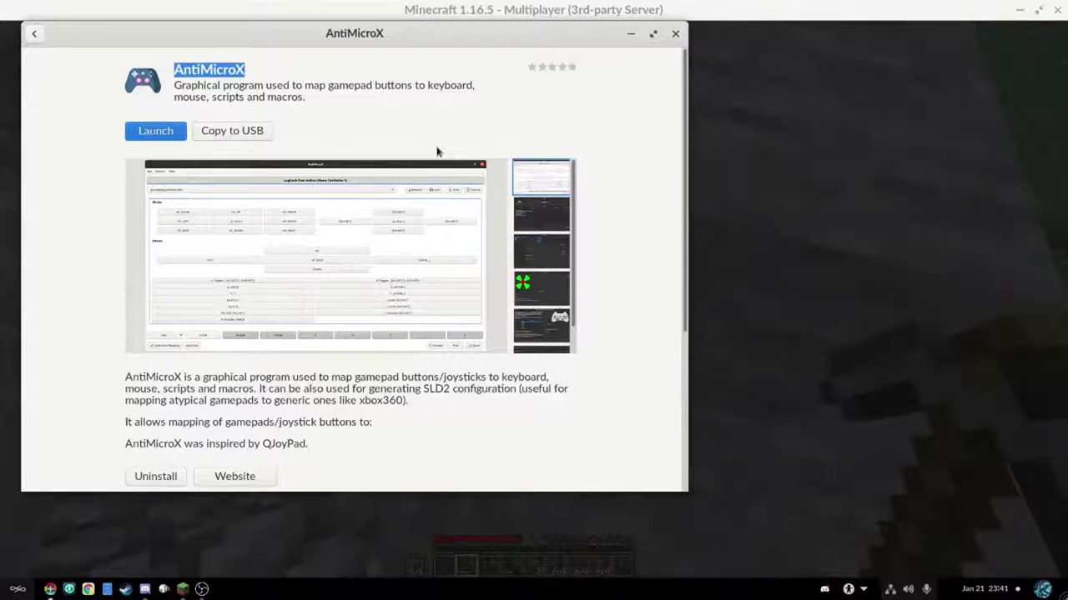
- Pause Minecraft, switch to AntiMicroX and map the PS4 controller's left stick up direction to W
{"action": "left_click", "coordinate": [796, 165]}
{"action": "key", "text": "Escape"}
{"action": "left_click_drag", "start_coordinate": [532, 299], "coordinate": [532, 298]}
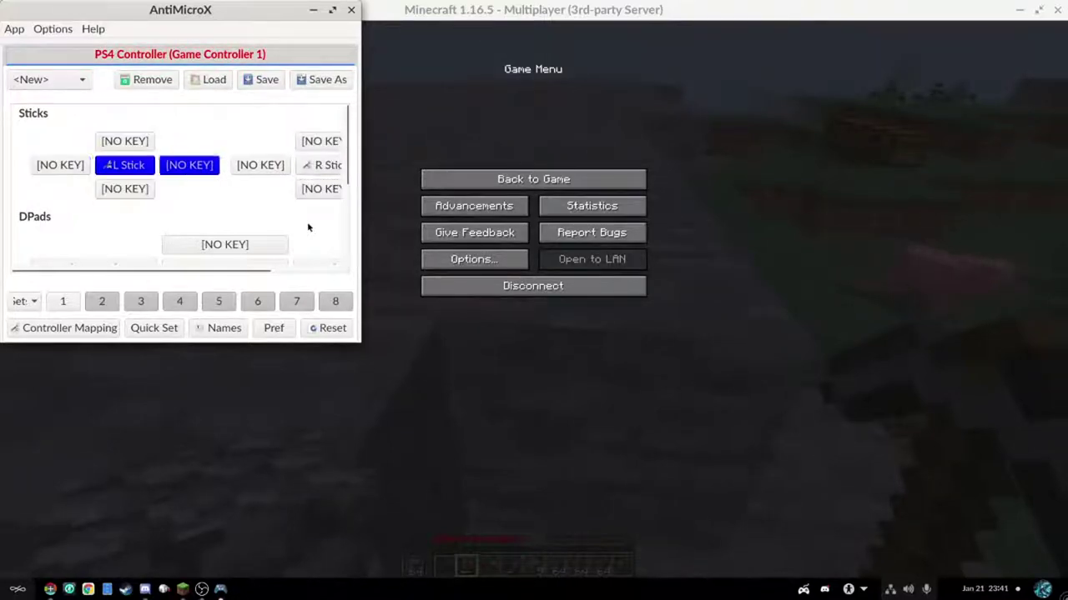
{"action": "left_click", "coordinate": [145, 143]}
{"action": "left_click", "coordinate": [72, 118]}
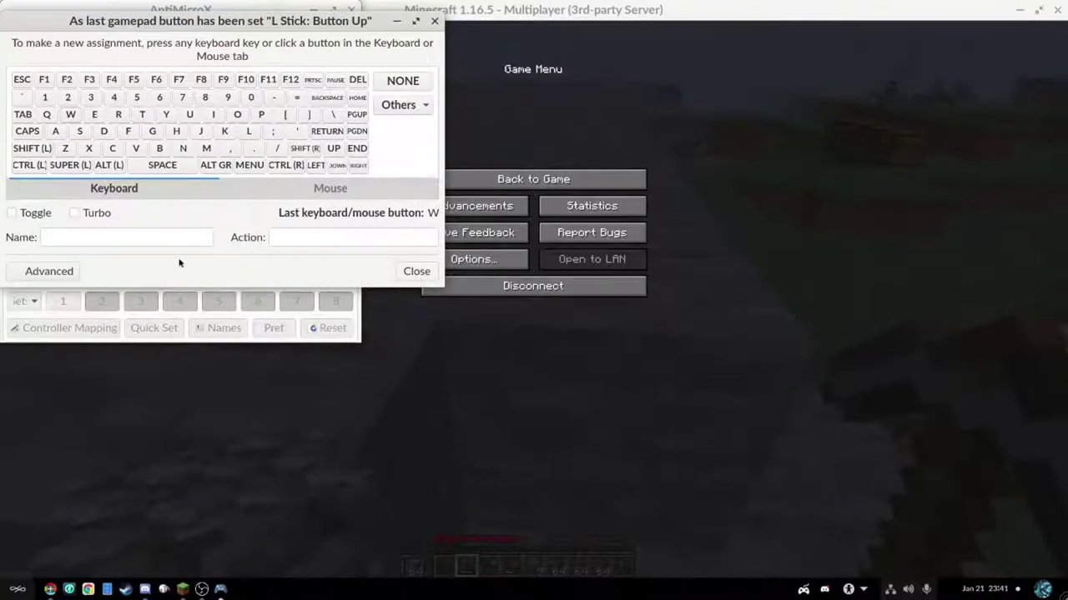
{"action": "left_click", "coordinate": [416, 272]}
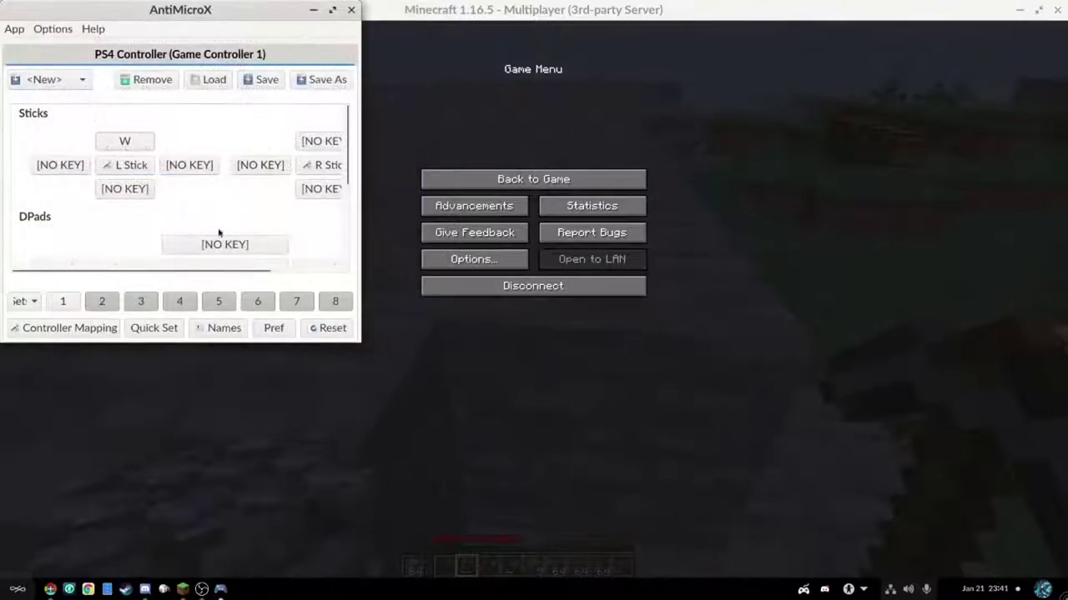
- Map the left stick's left direction to A, its down direction to S and its right direction to D
{"action": "left_click", "coordinate": [60, 166]}
{"action": "left_click", "coordinate": [55, 131]}
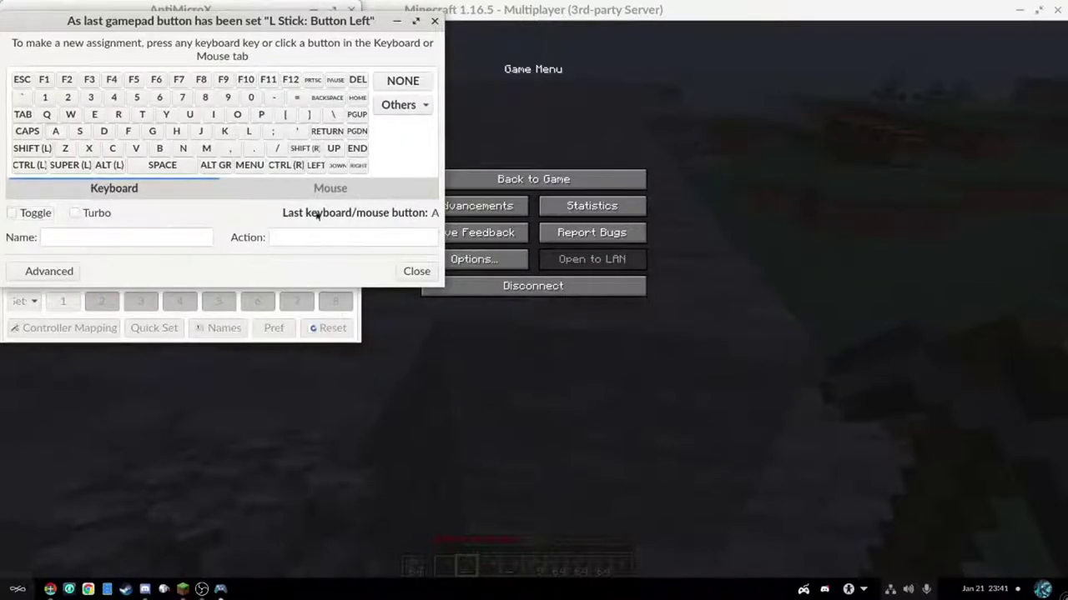
{"action": "left_click", "coordinate": [416, 272]}
{"action": "left_click", "coordinate": [107, 189]}
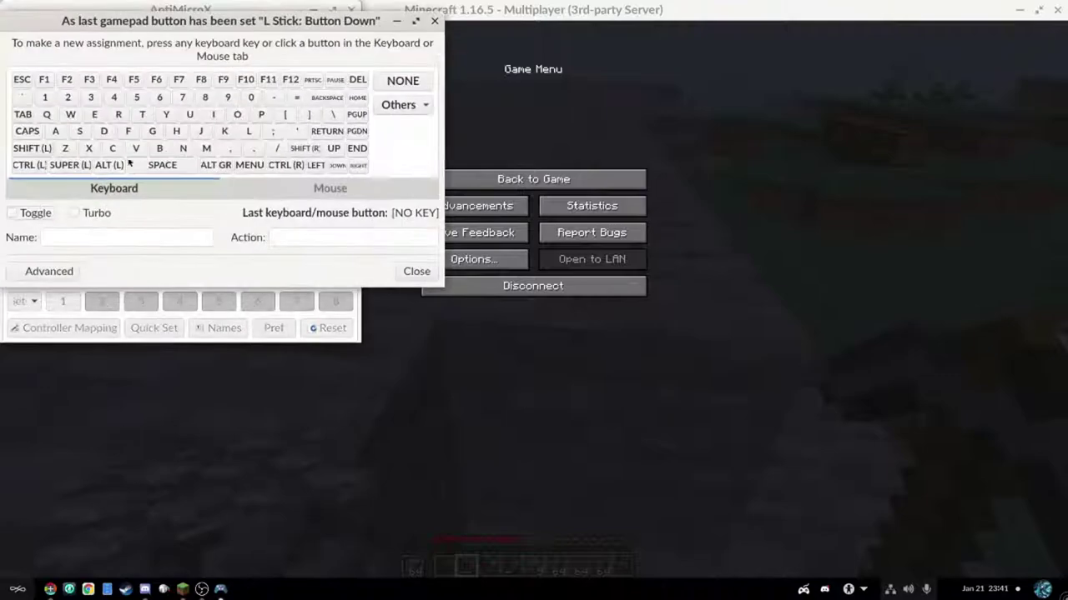
{"action": "left_click", "coordinate": [82, 133]}
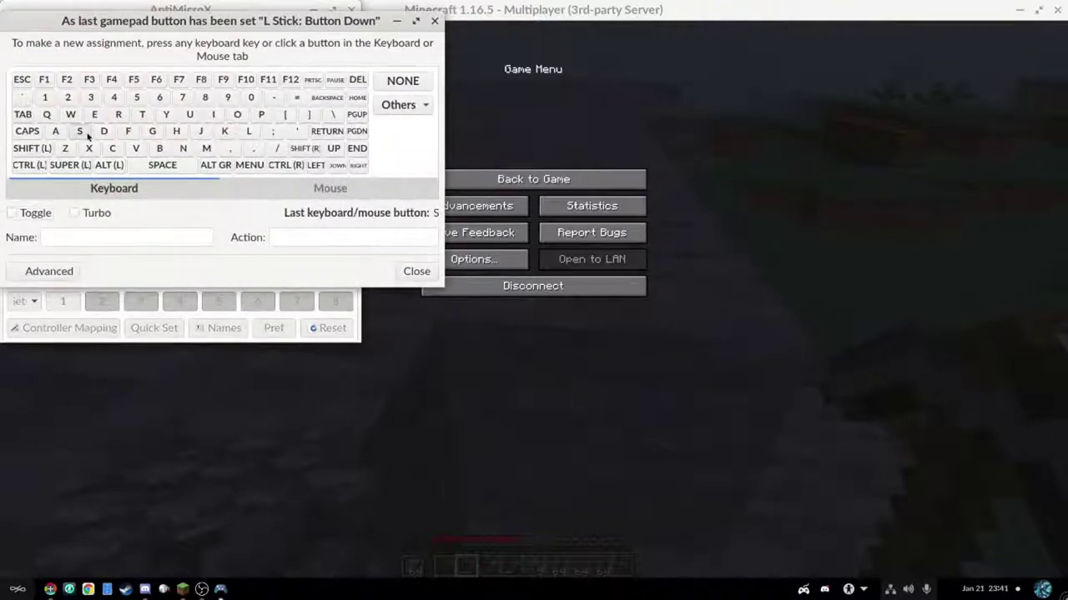
{"action": "left_click", "coordinate": [417, 272]}
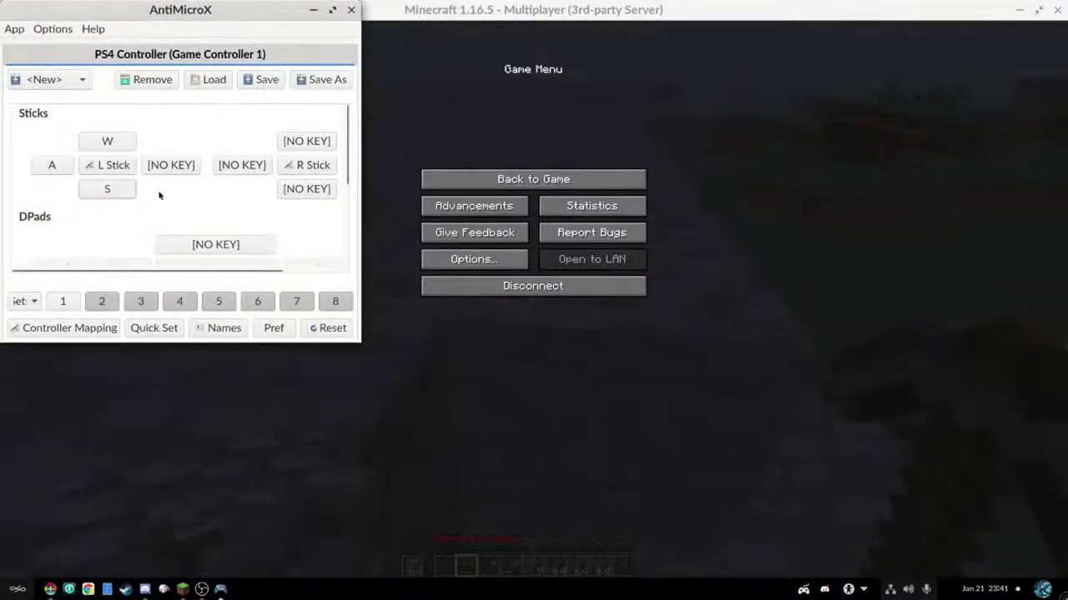
{"action": "left_click", "coordinate": [169, 165]}
{"action": "left_click", "coordinate": [102, 131]}
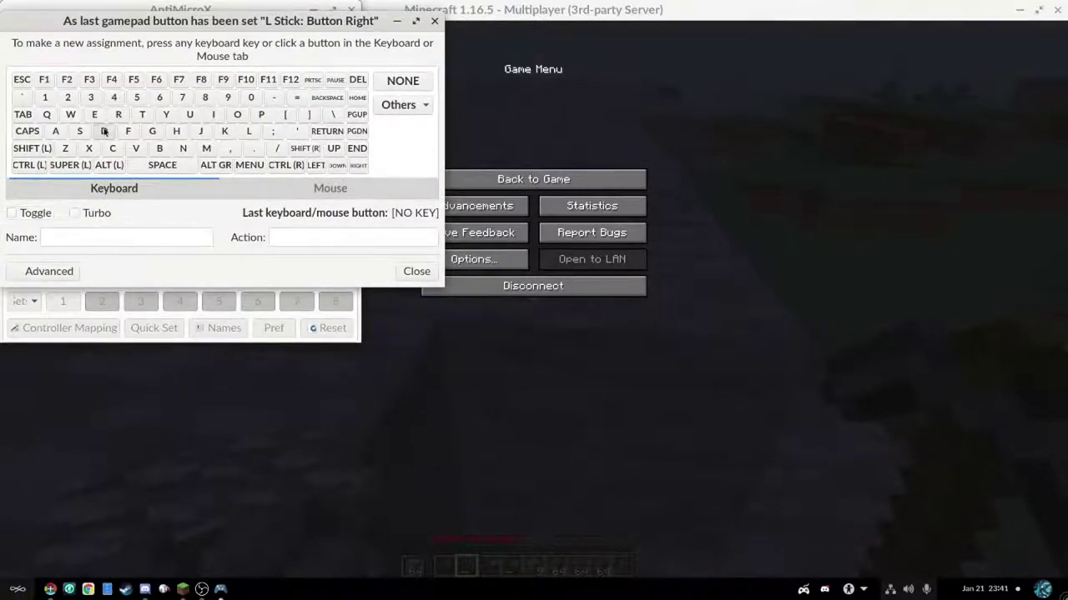
{"action": "left_click", "coordinate": [417, 272]}
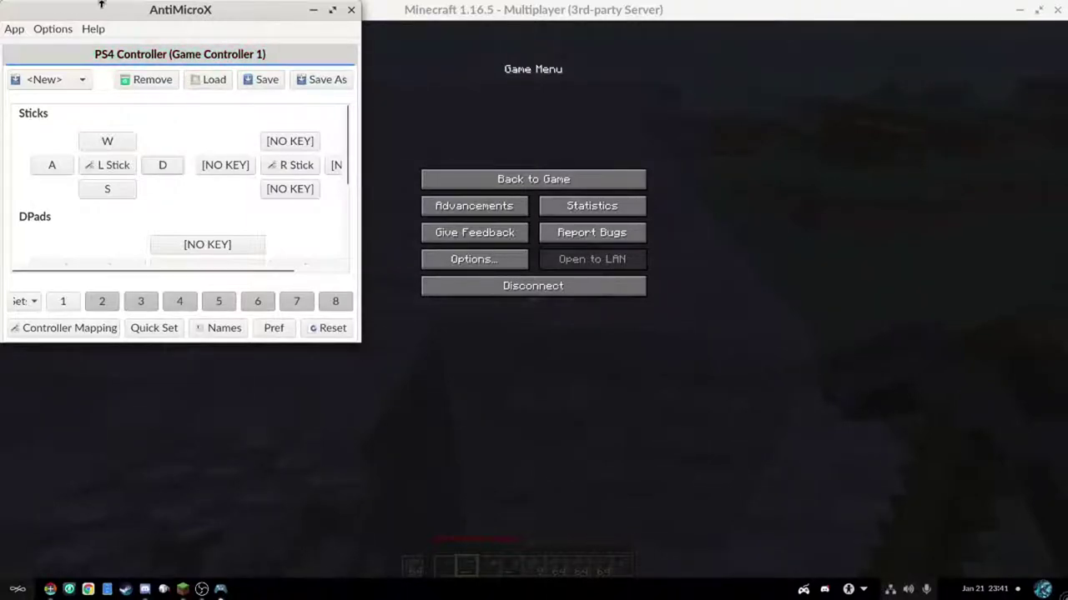
- Enlarge AntiMicroX to show all controls, and map the controller's Back button to TAB and Start to ESC
{"action": "left_click", "coordinate": [332, 9]}
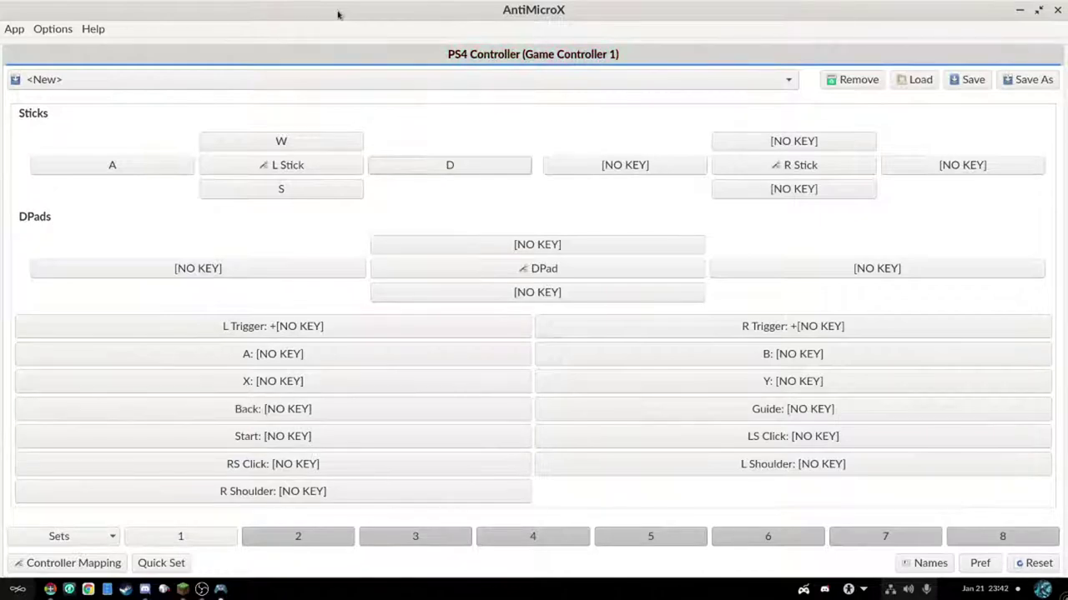
{"action": "left_click", "coordinate": [243, 420]}
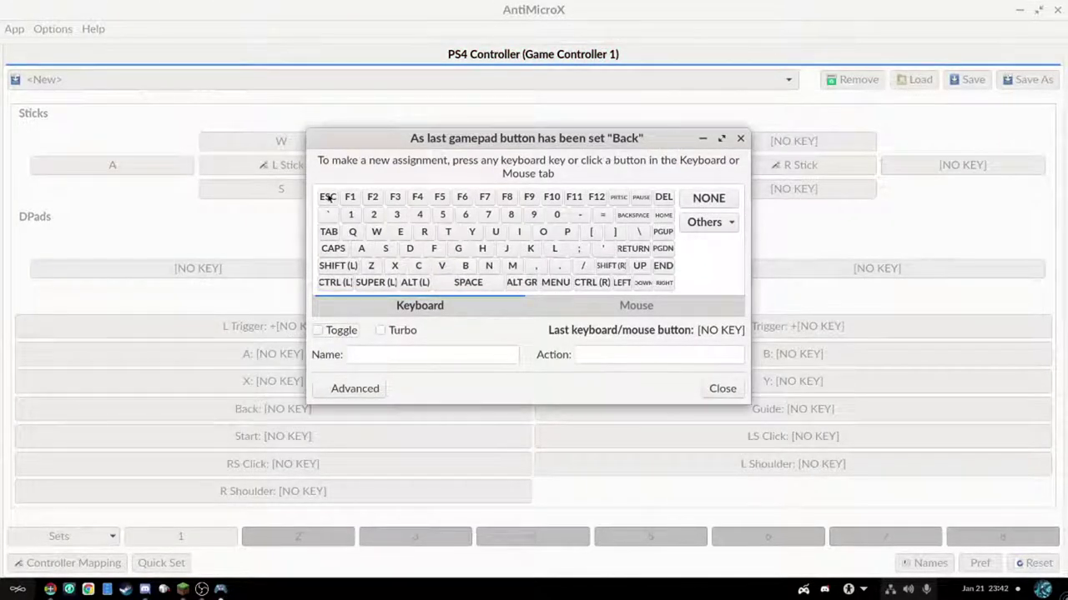
{"action": "left_click", "coordinate": [328, 234]}
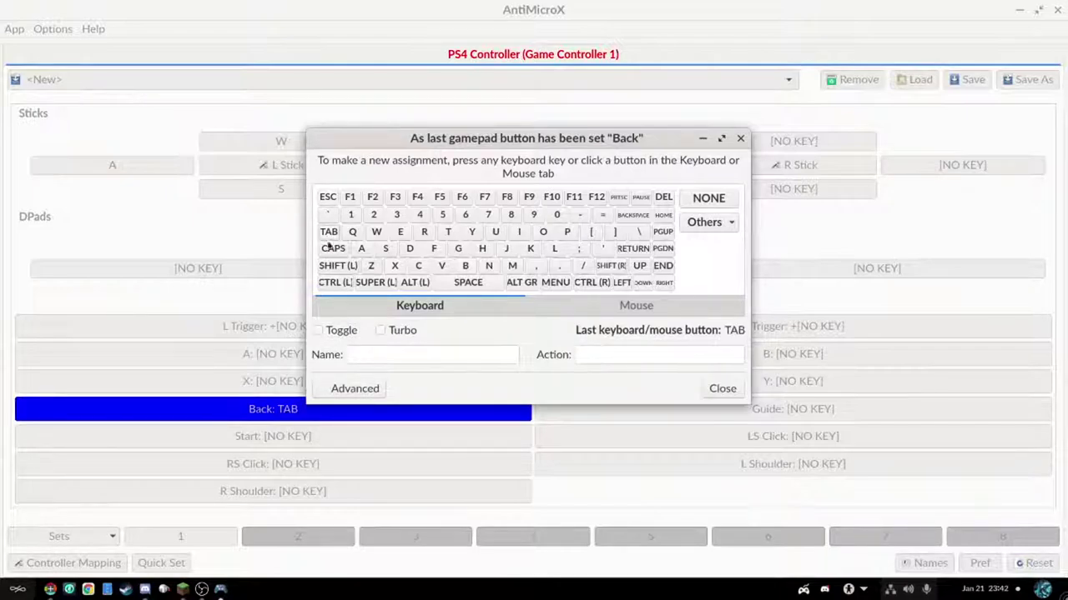
{"action": "left_click", "coordinate": [721, 389]}
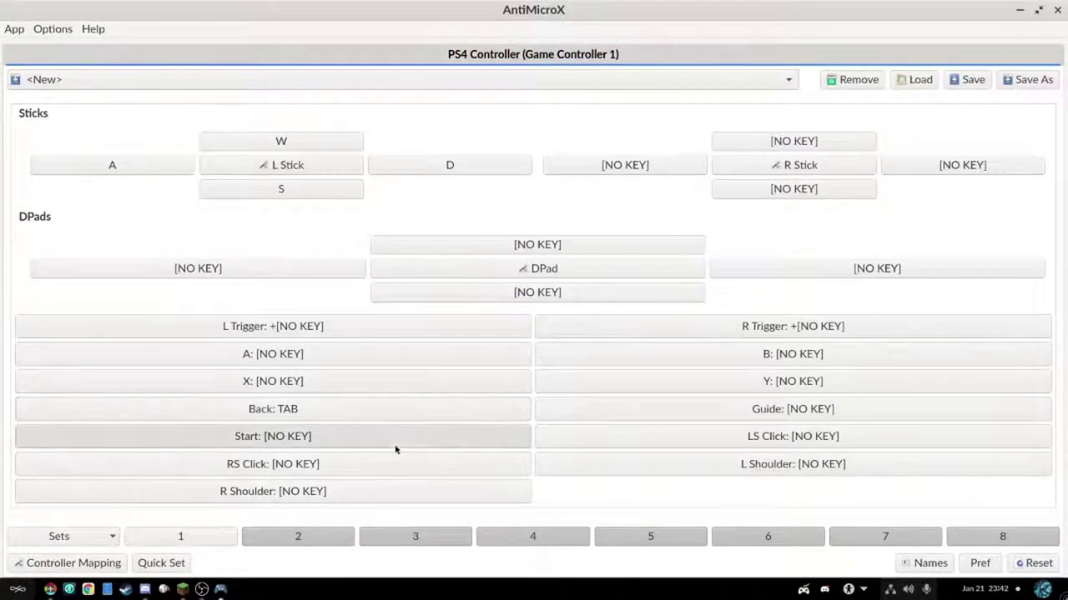
{"action": "left_click", "coordinate": [395, 446]}
{"action": "left_click", "coordinate": [328, 198]}
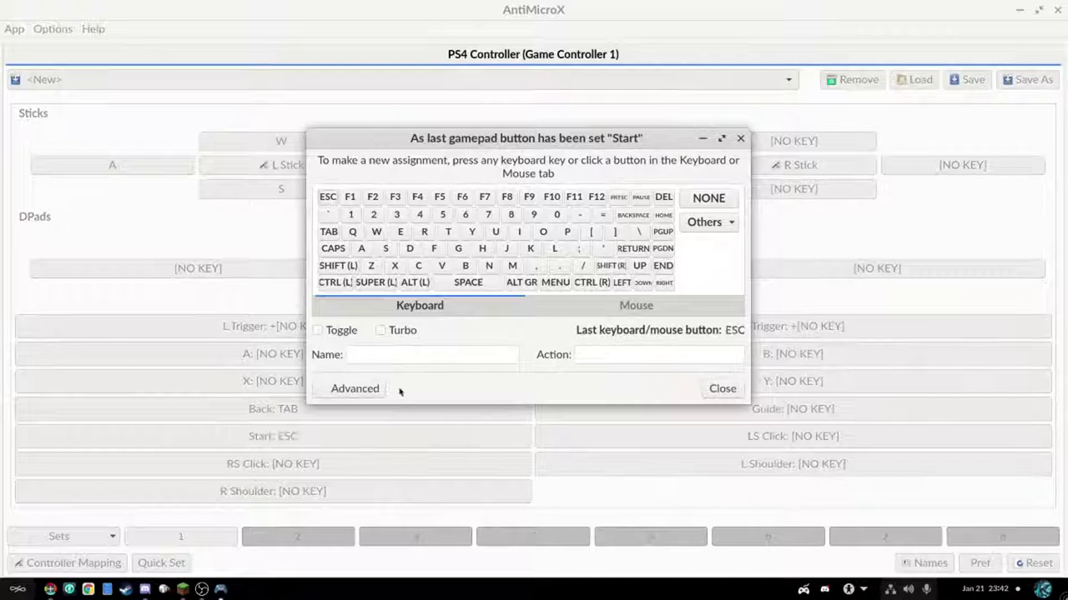
{"action": "left_click", "coordinate": [721, 390]}
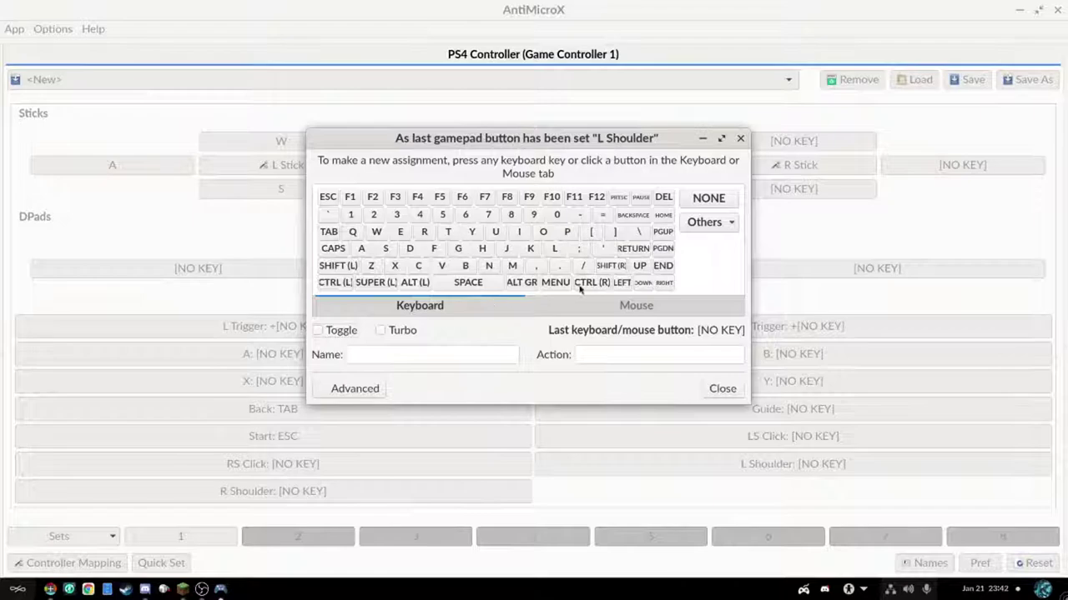
- Assign the mouse Wheel Up action to the controller's L Shoulder button
{"action": "left_click", "coordinate": [711, 223]}
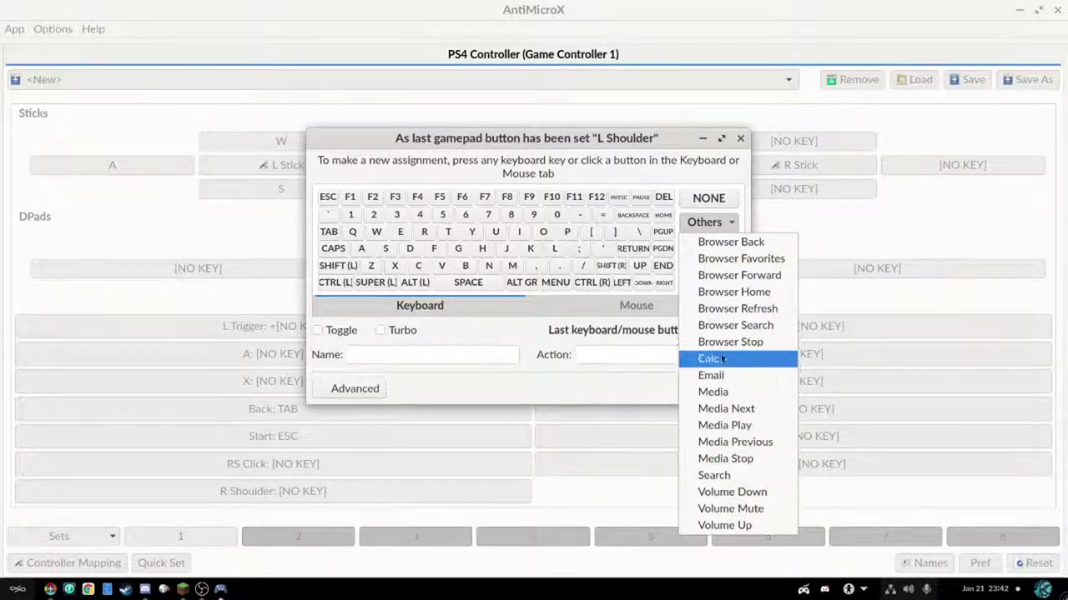
{"action": "left_click", "coordinate": [654, 197]}
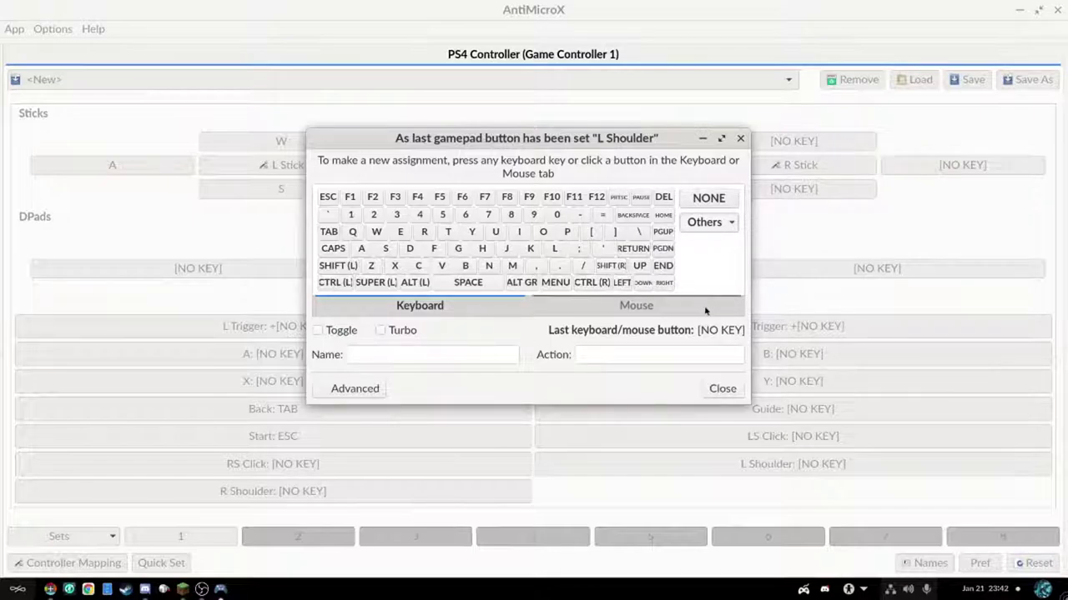
{"action": "left_click", "coordinate": [595, 307]}
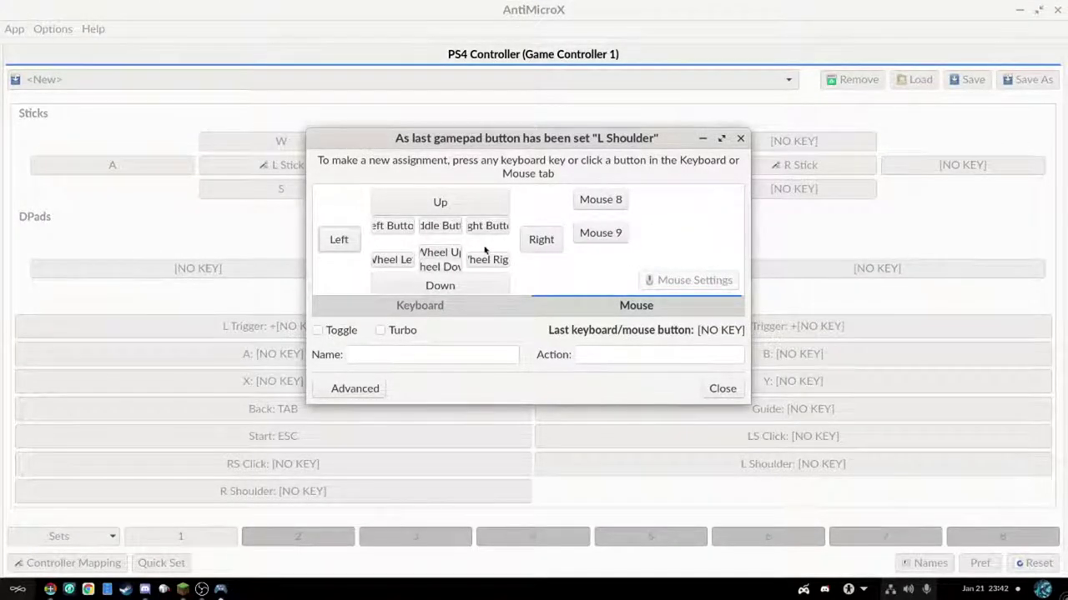
{"action": "left_click", "coordinate": [447, 273]}
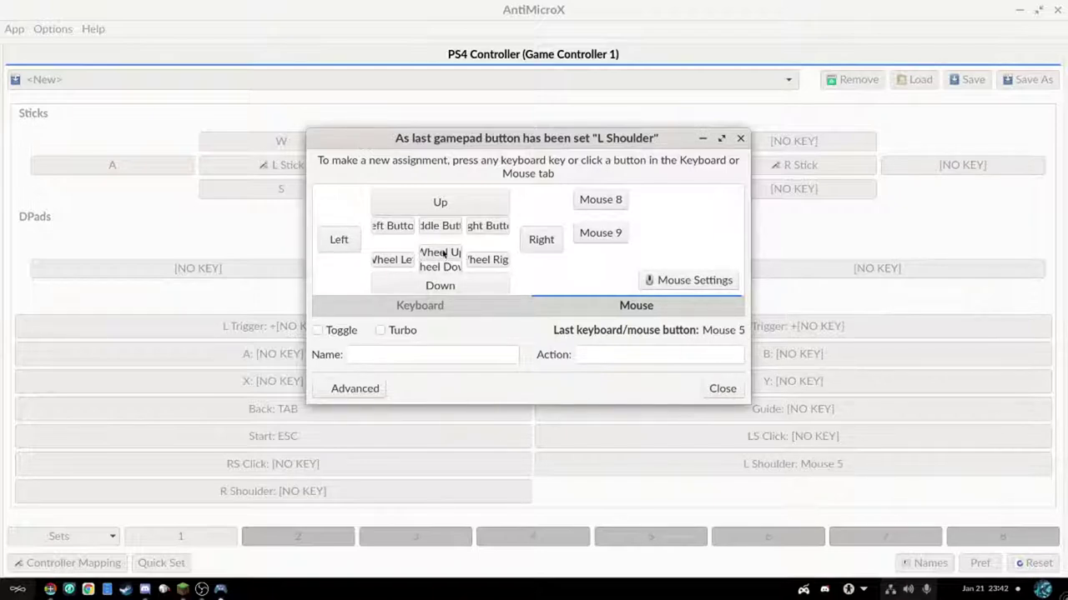
{"action": "left_click", "coordinate": [444, 251]}
{"action": "left_click", "coordinate": [718, 390]}
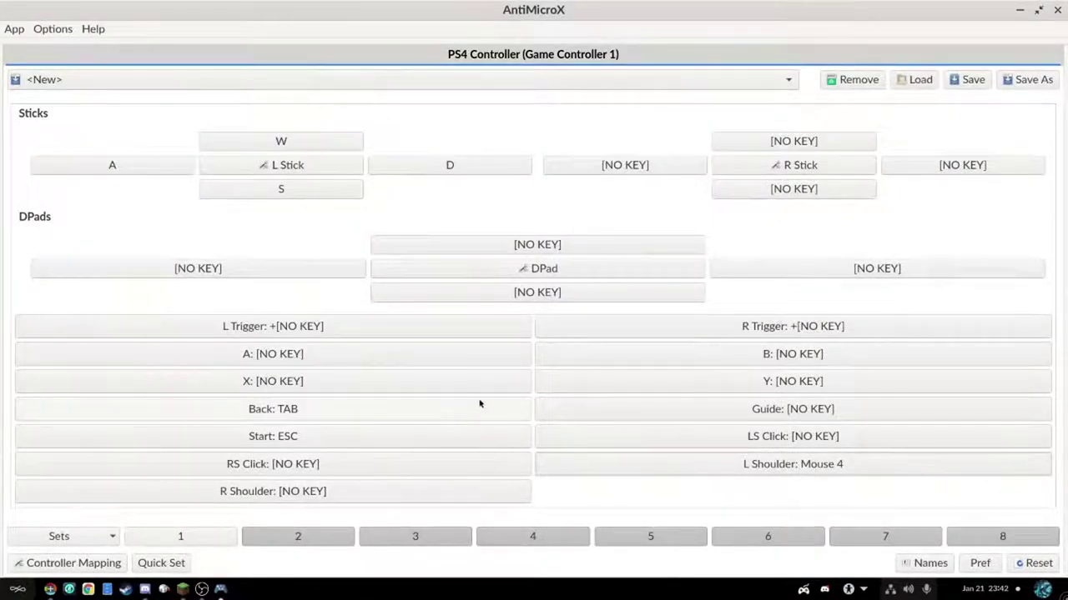
- Assign the mouse Wheel Up action to the controller's LS Click button
{"action": "left_click", "coordinate": [658, 441]}
{"action": "left_click", "coordinate": [557, 306]}
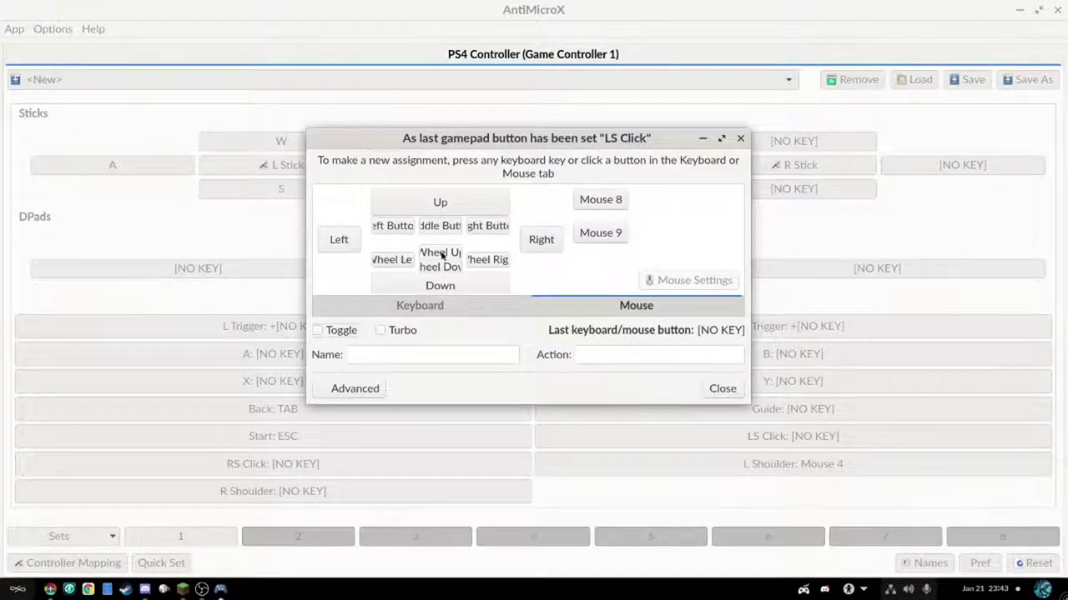
{"action": "left_click", "coordinate": [442, 254]}
{"action": "left_click", "coordinate": [723, 389]}
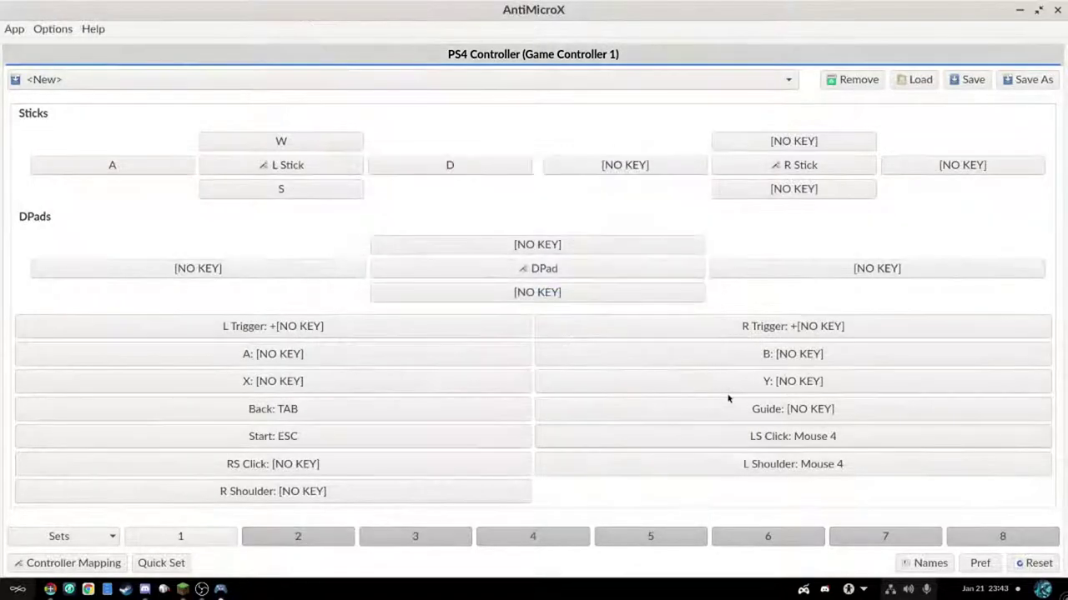
- Return to the running Minecraft game and test scrolling through the hotbar slots in both directions
{"action": "left_click", "coordinate": [1039, 9]}
{"action": "left_click", "coordinate": [598, 183]}
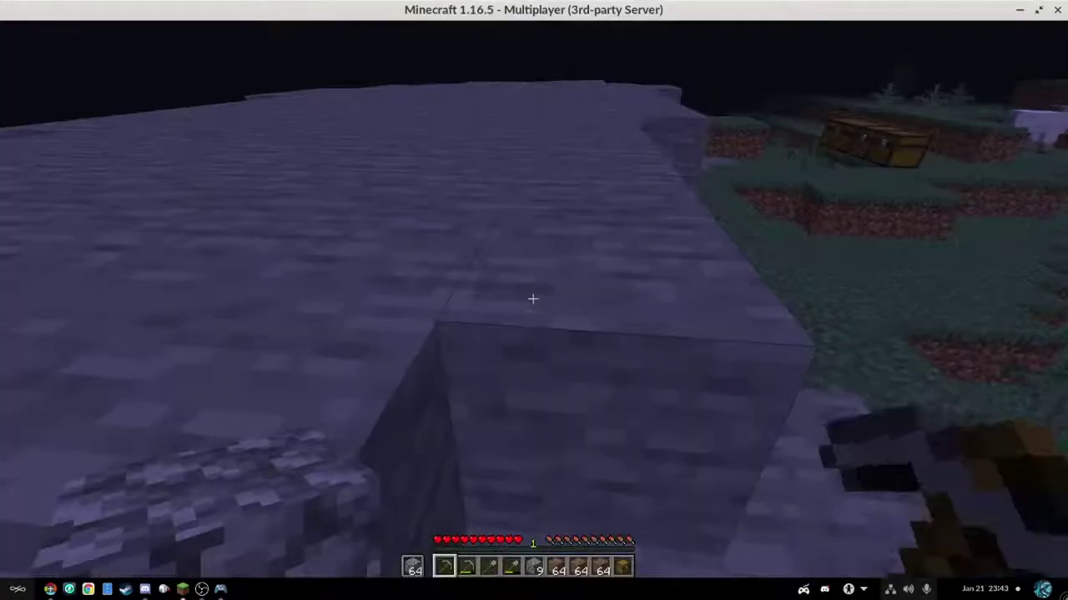
{"action": "scroll", "coordinate": [533, 298], "scroll_direction": "up", "scroll_amount": 2}
{"action": "scroll", "coordinate": [533, 298], "scroll_direction": "up", "scroll_amount": 10}
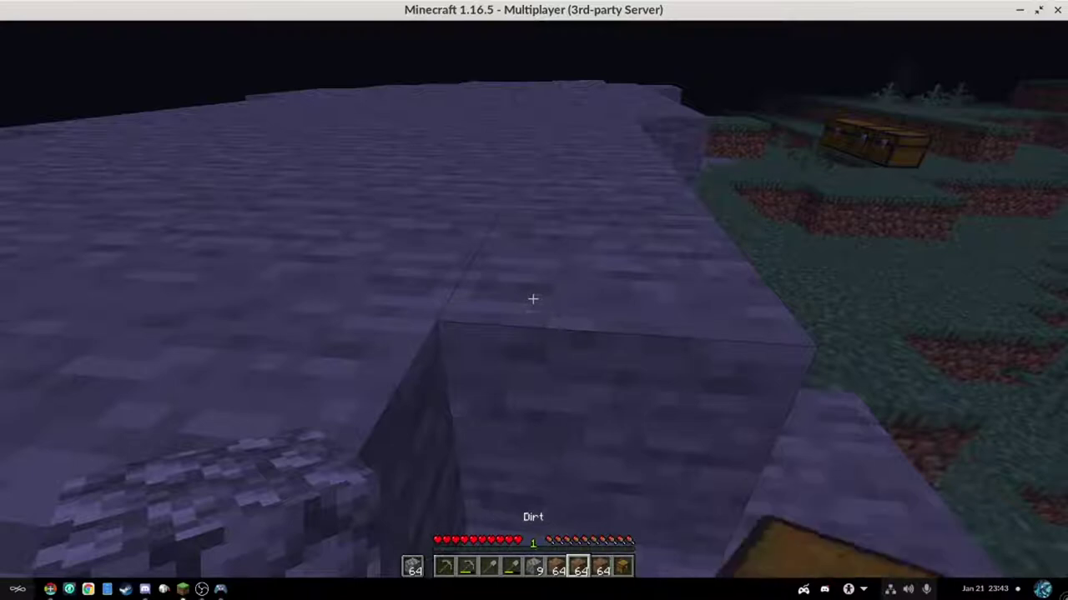
{"action": "scroll", "coordinate": [533, 299], "scroll_direction": "down", "scroll_amount": 4}
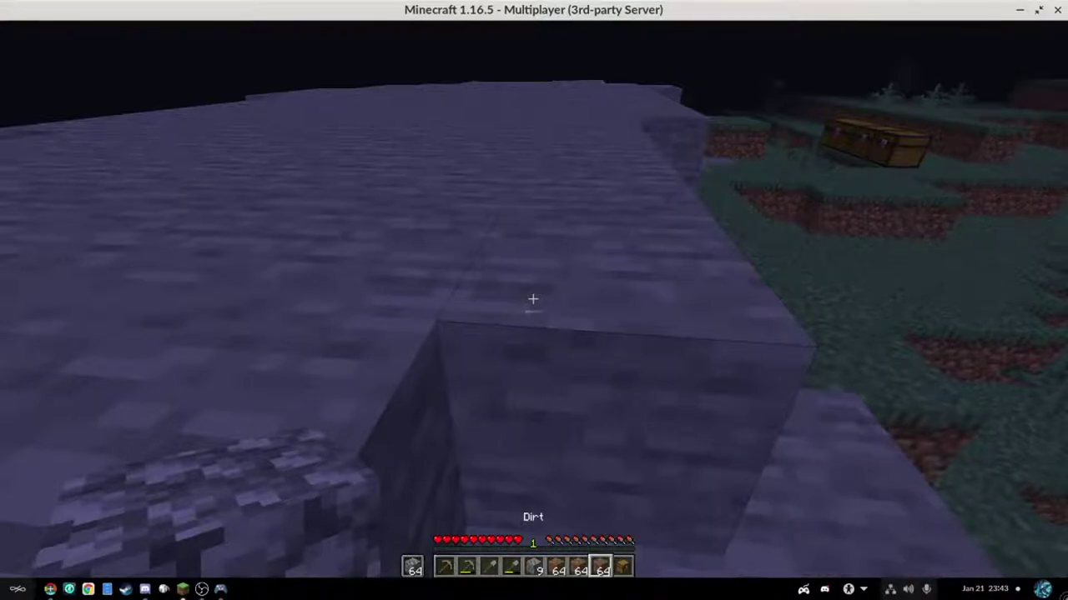
{"action": "scroll", "coordinate": [533, 299], "scroll_direction": "up", "scroll_amount": 9}
{"action": "scroll", "coordinate": [533, 298], "scroll_direction": "up", "scroll_amount": 1}
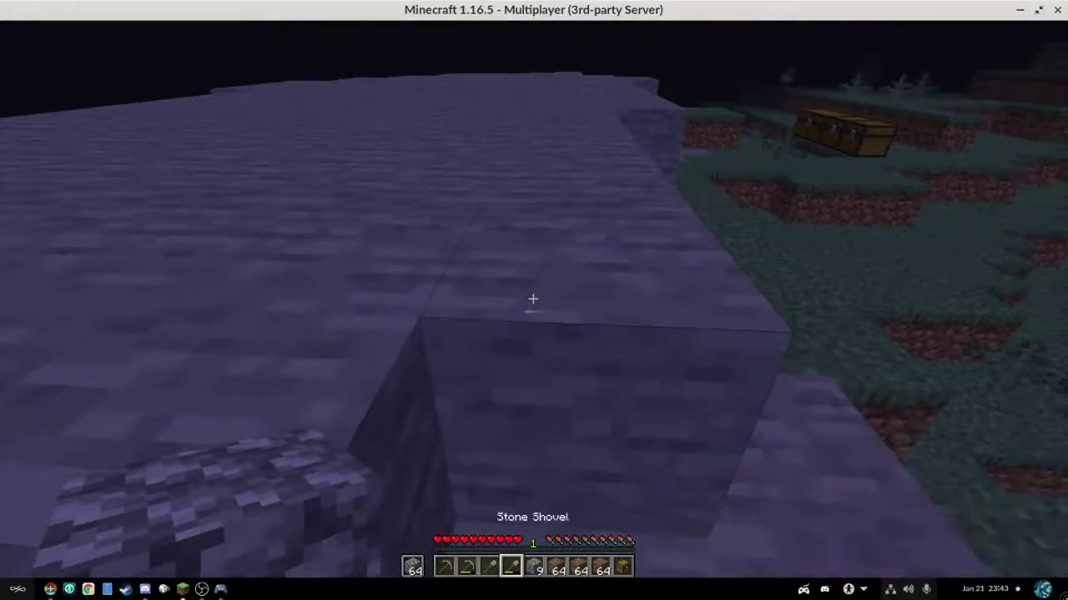
- Switch to AntiMicroX, enlarge it to check the button assignments, and close the program
{"action": "key", "text": "alt+Tab"}
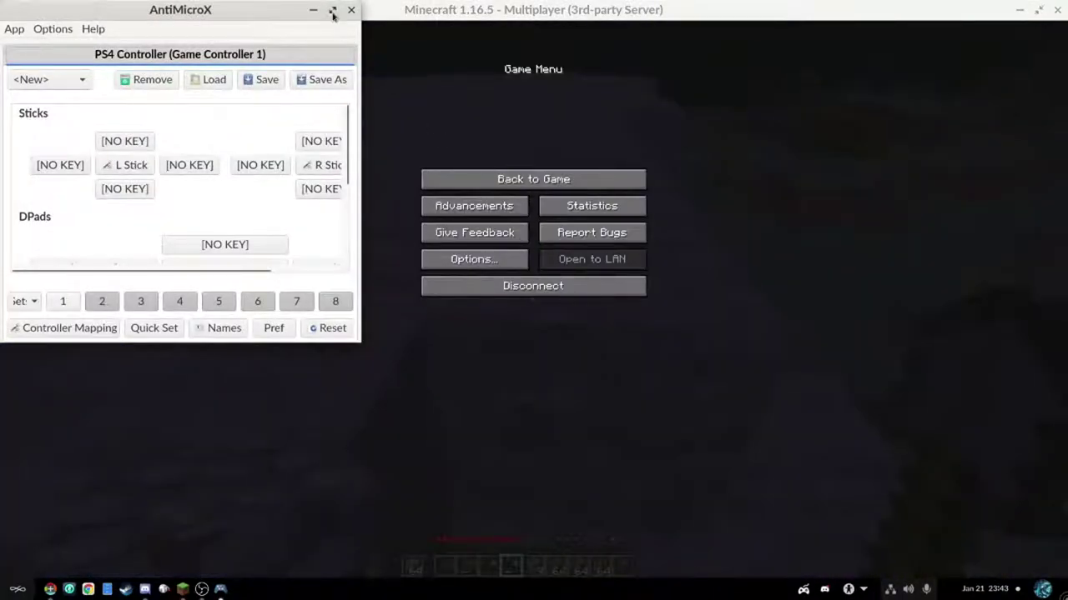
{"action": "left_click", "coordinate": [332, 9]}
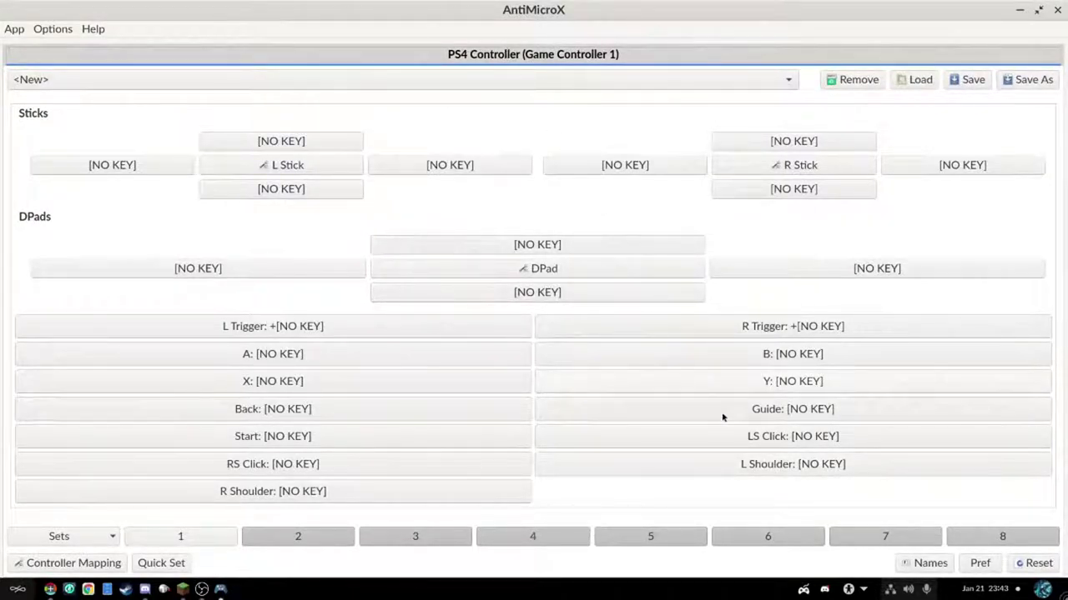
{"action": "left_click", "coordinate": [1056, 10]}
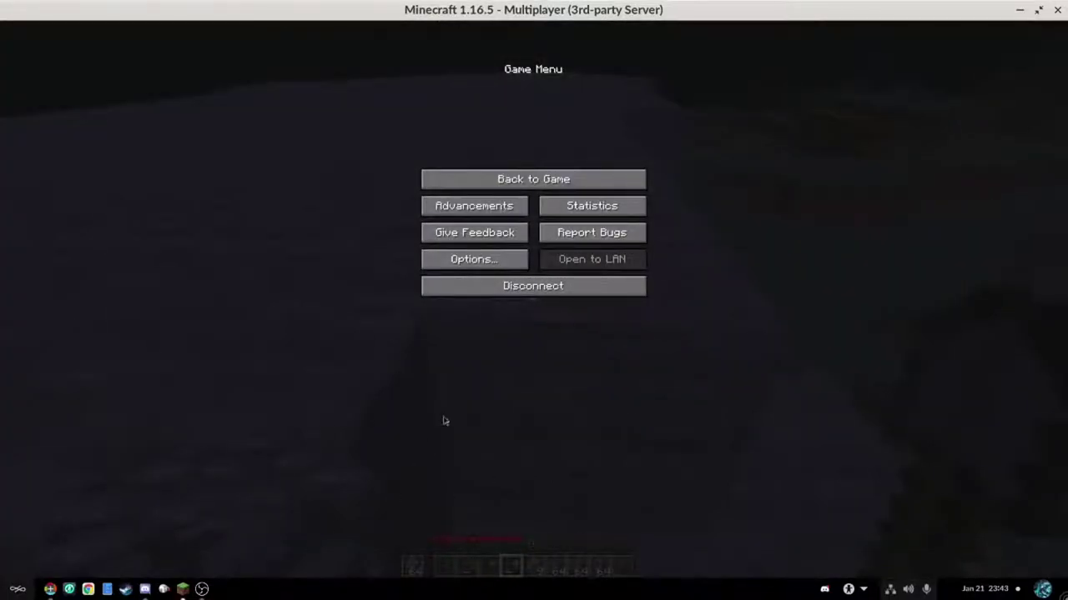
- Resume the Minecraft game, back away from the stone blocks and select the stone pickaxe in hotbar slot 2
{"action": "key", "text": "Escape"}
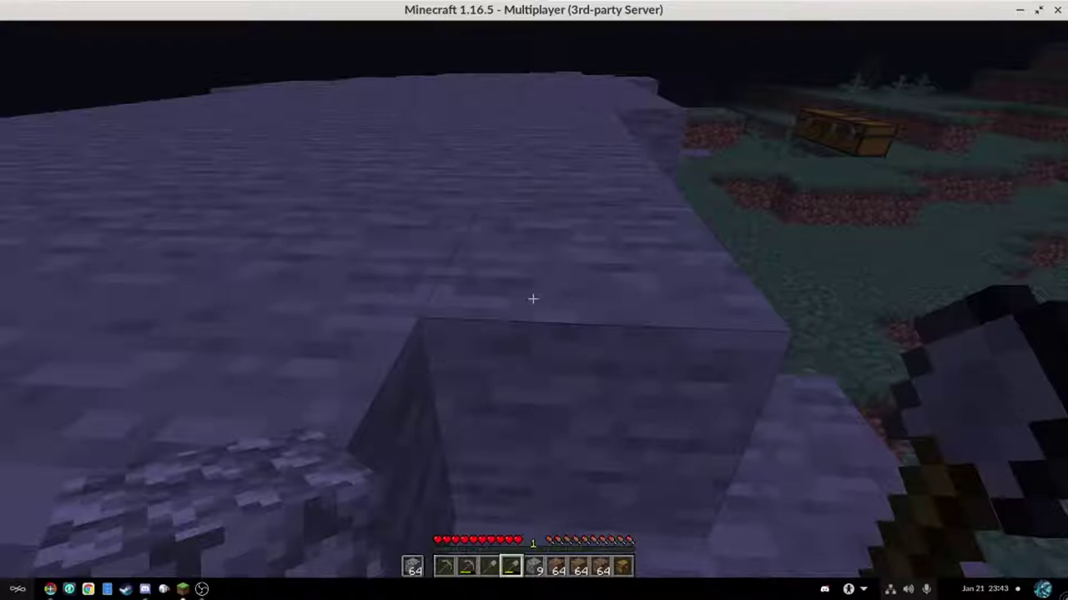
{"action": "key", "text": "s"}
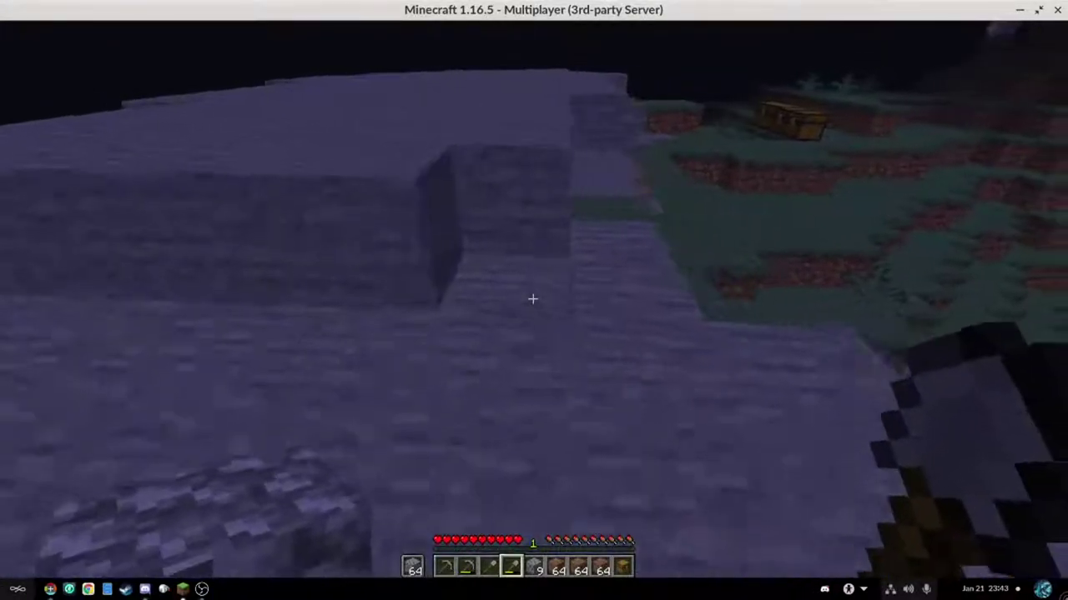
{"action": "key", "text": "9"}
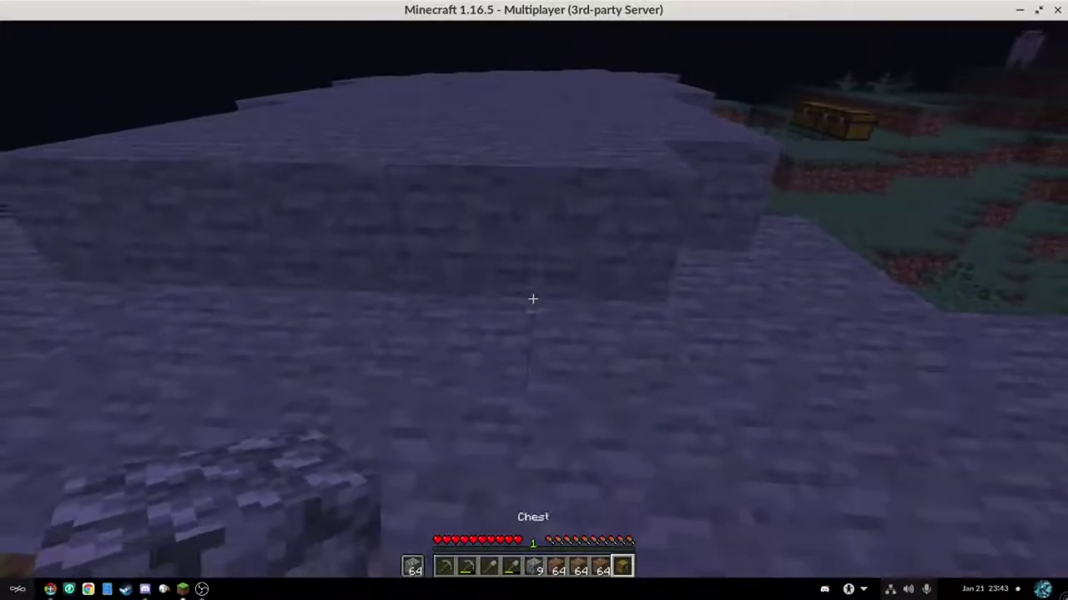
{"action": "key", "text": "6"}
{"action": "key", "text": "4"}
{"action": "key", "text": "2"}
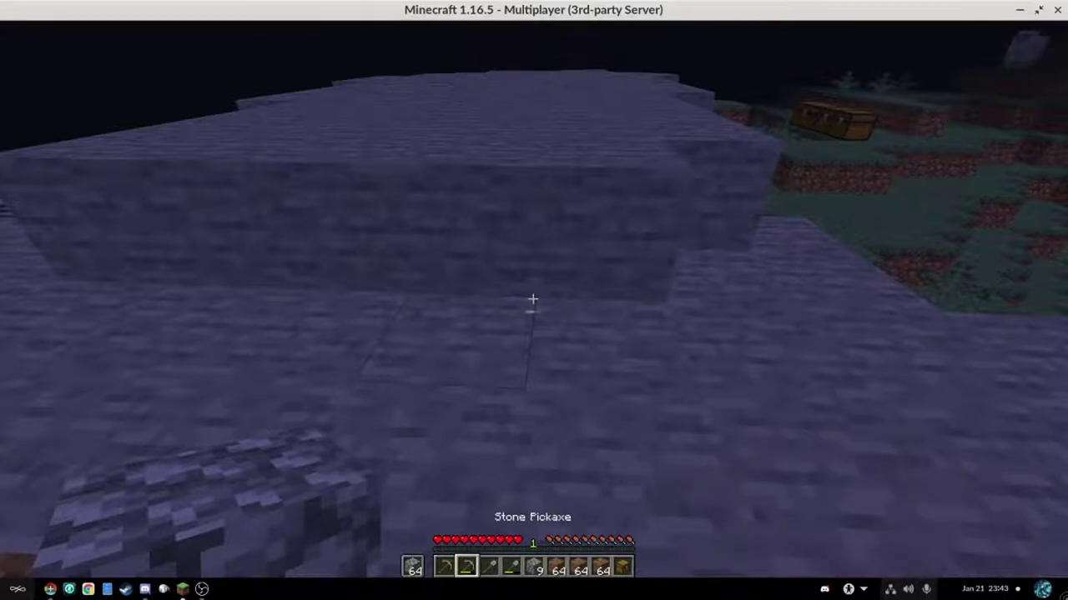
{"action": "key", "text": "Escape"}
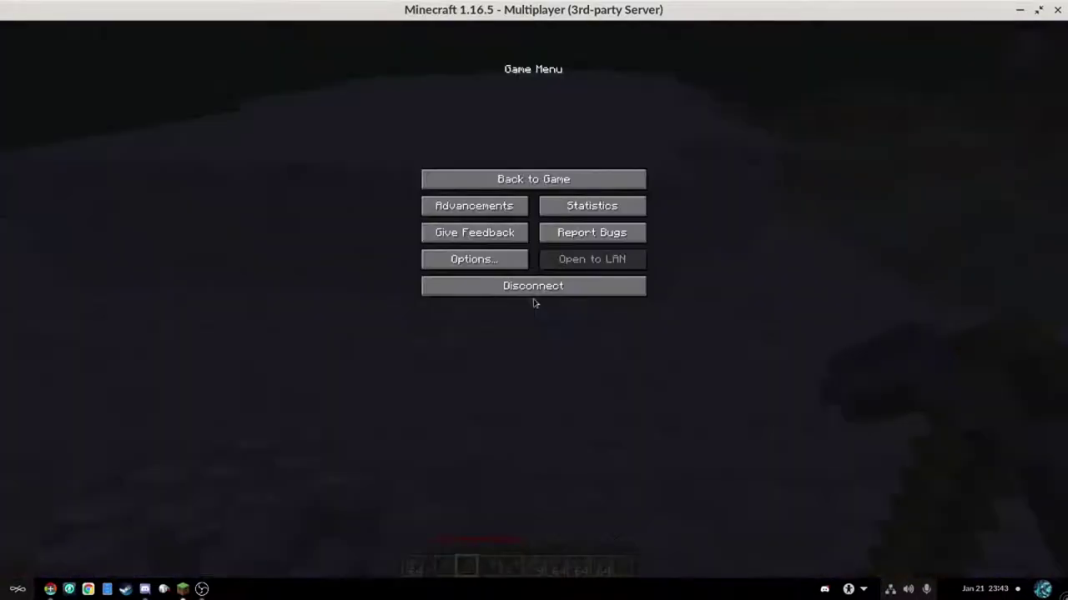
{"action": "key", "text": "Escape"}
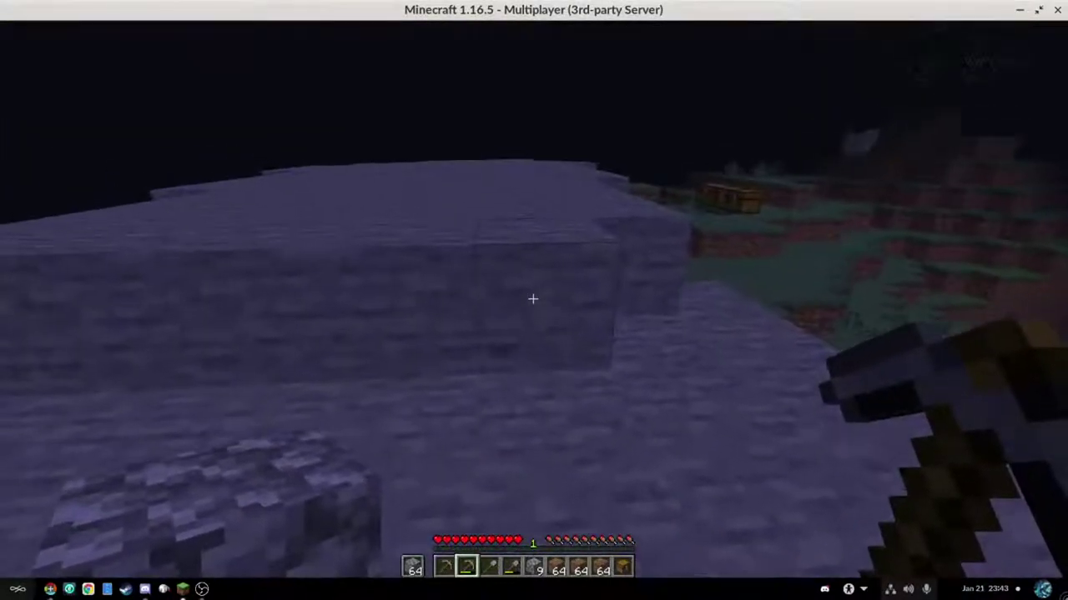
- Mine the stone blocks ahead with the stone pickaxe and pause the game
{"action": "left_click_drag", "start_coordinate": [533, 299], "coordinate": [533, 298]}
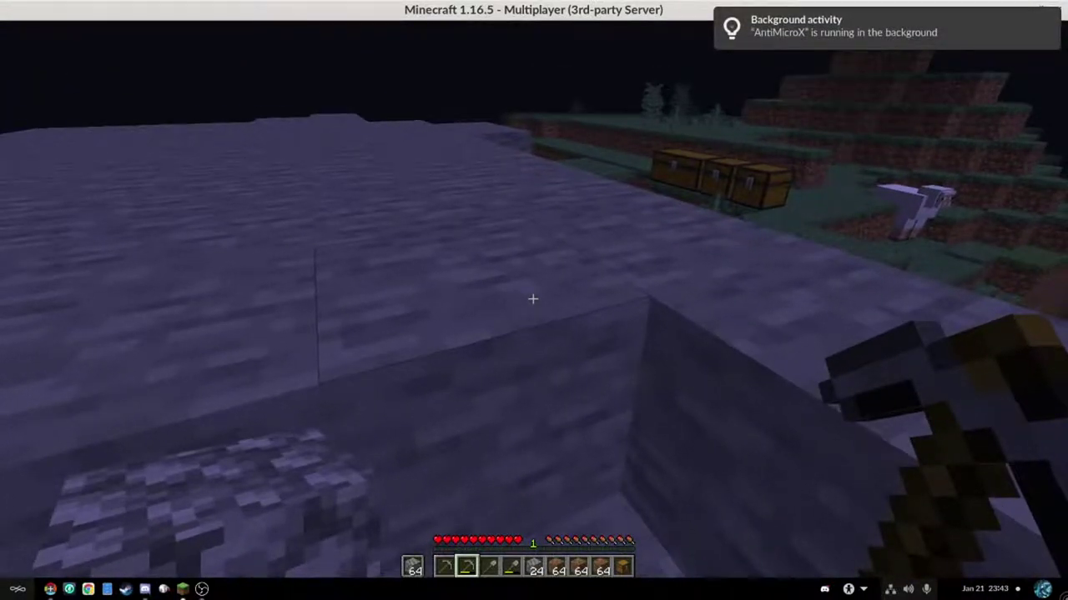
{"action": "key", "text": "Escape"}
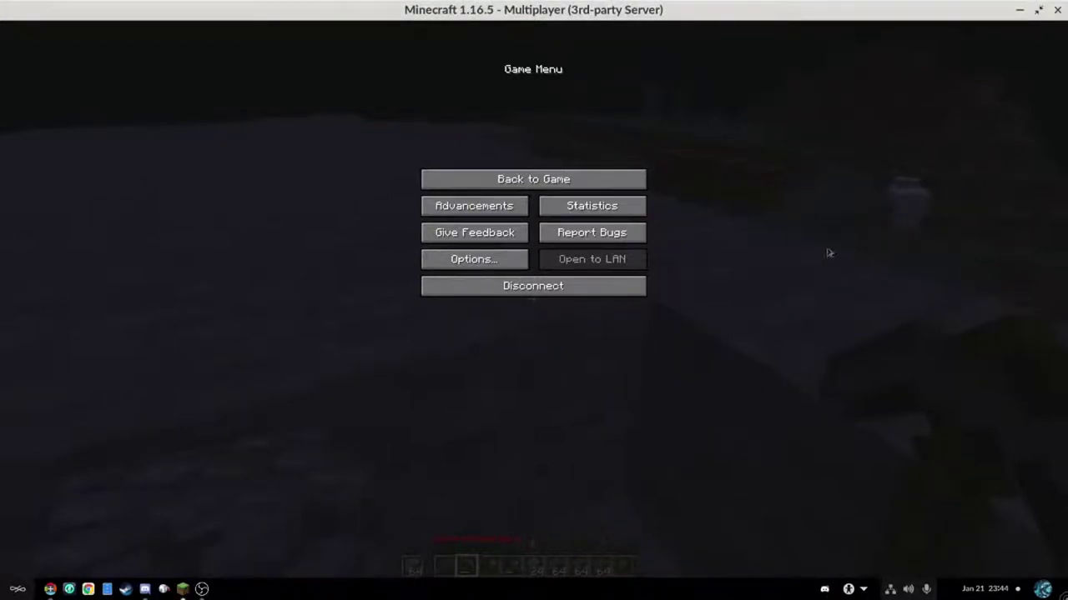
- Minimize the paused Minecraft window, launch AntiMicroX from its software page and close that page
{"action": "left_click", "coordinate": [888, 591]}
{"action": "mouse_move", "coordinate": [848, 589]}
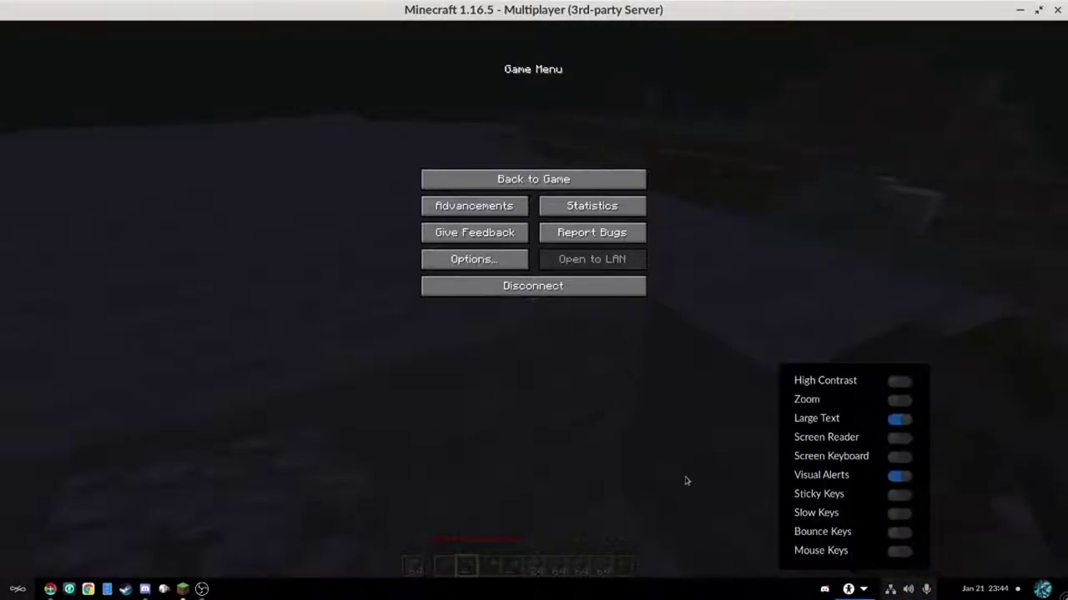
{"action": "left_click", "coordinate": [942, 4]}
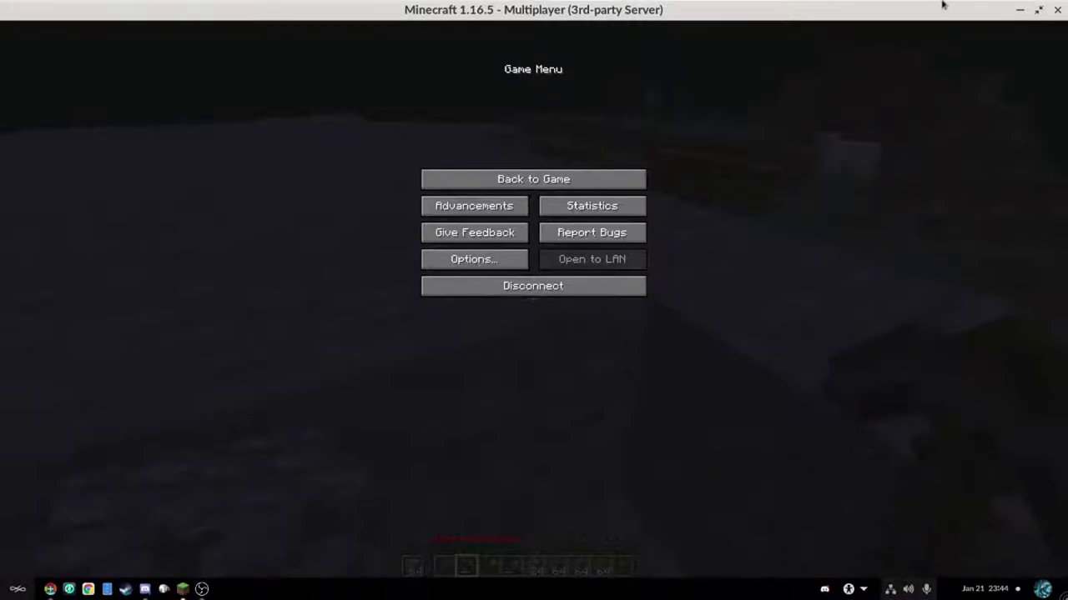
{"action": "left_click", "coordinate": [1019, 9]}
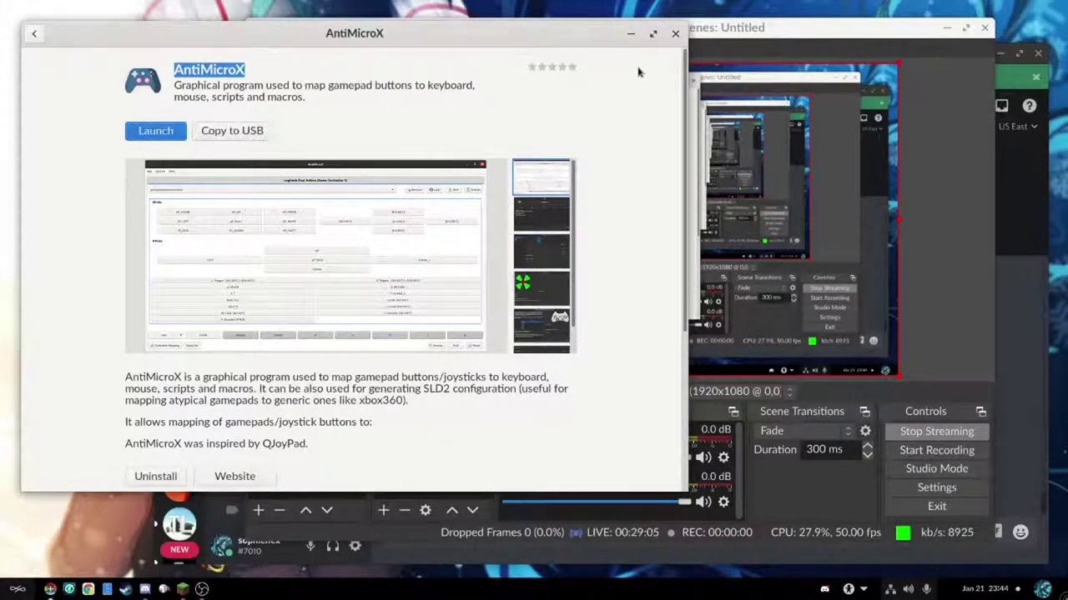
{"action": "left_click", "coordinate": [159, 132]}
{"action": "left_click", "coordinate": [675, 33]}
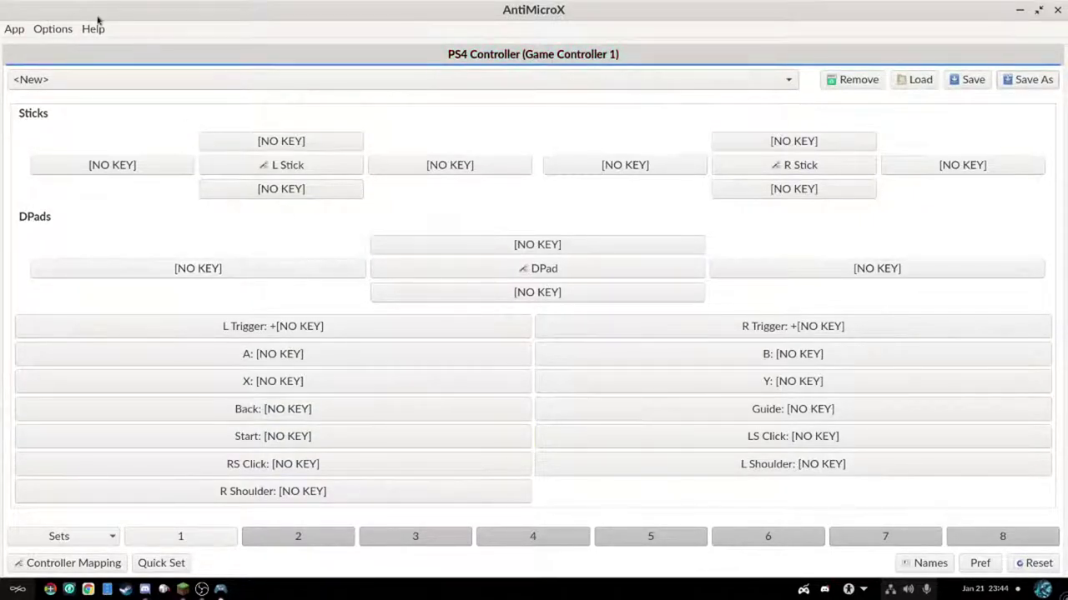
- Examine the button and axis rows of the PS4 controller's Game Controller Mapping, and close it without saving
{"action": "left_click", "coordinate": [55, 28]}
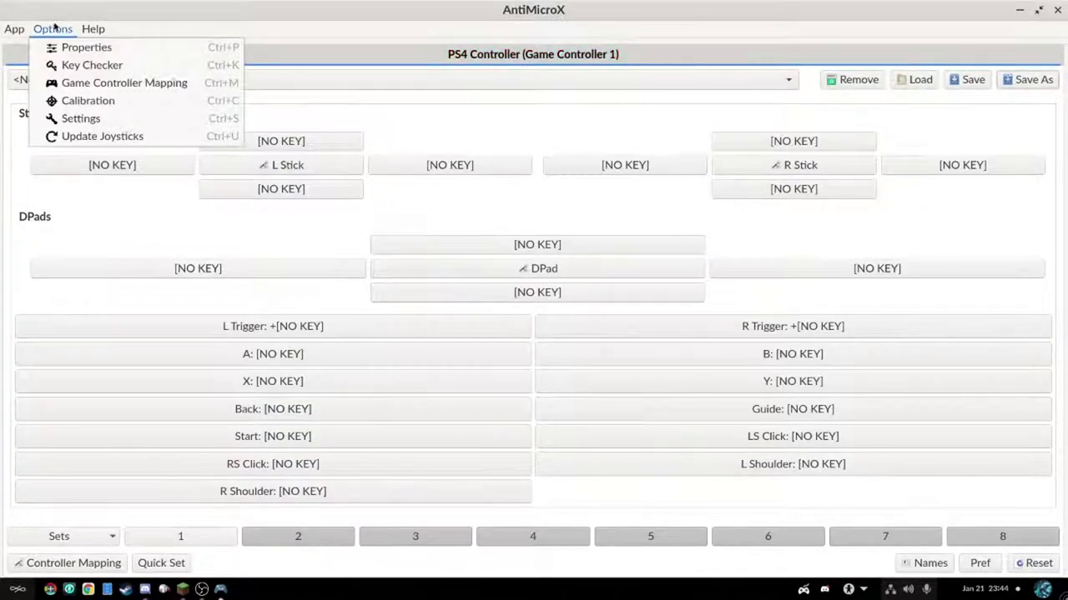
{"action": "left_click", "coordinate": [120, 85]}
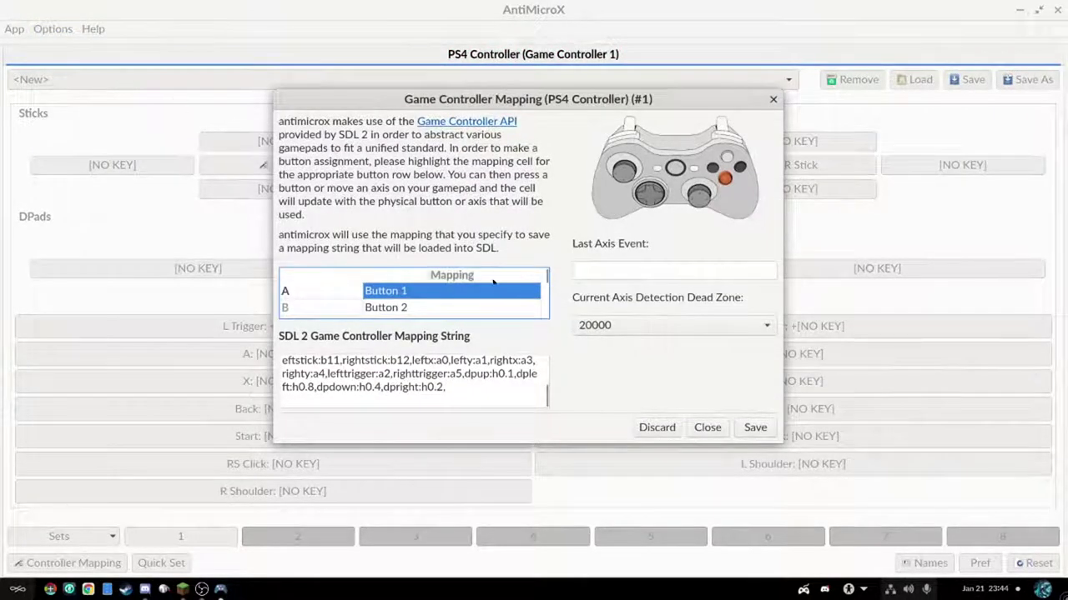
{"action": "left_click", "coordinate": [442, 311]}
{"action": "left_click", "coordinate": [432, 296]}
{"action": "left_click", "coordinate": [436, 311]}
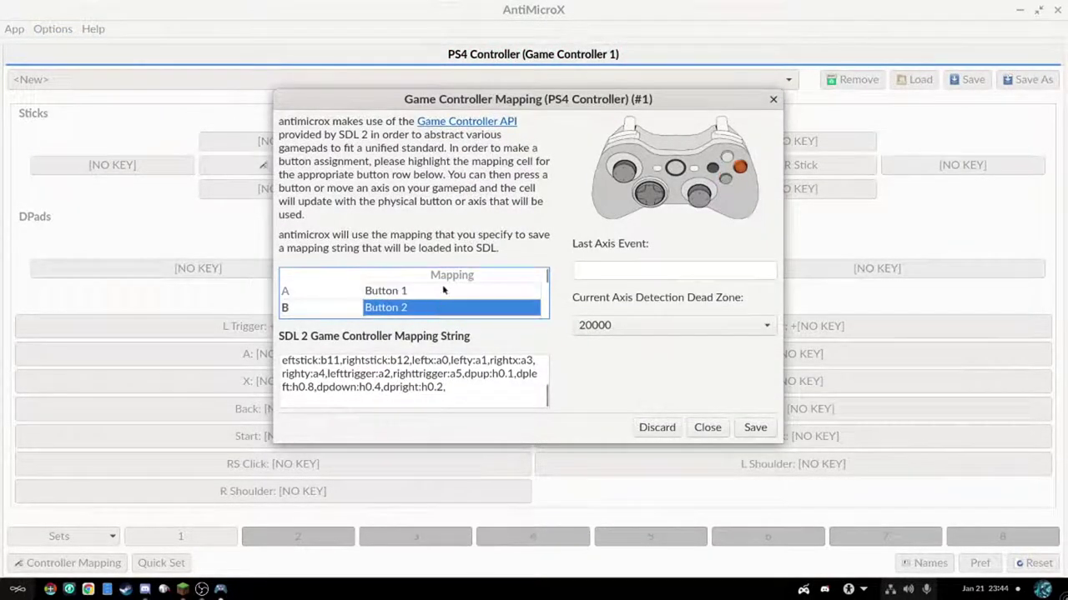
{"action": "scroll", "coordinate": [461, 289], "scroll_direction": "down", "scroll_amount": 2}
{"action": "scroll", "coordinate": [461, 288], "scroll_direction": "down", "scroll_amount": 5}
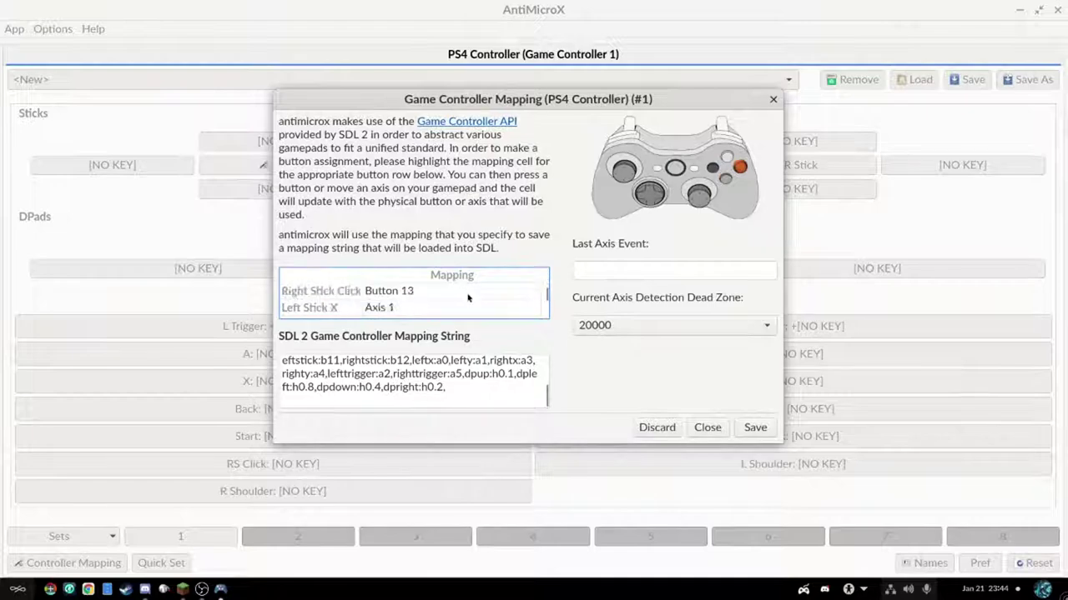
{"action": "left_click", "coordinate": [707, 428]}
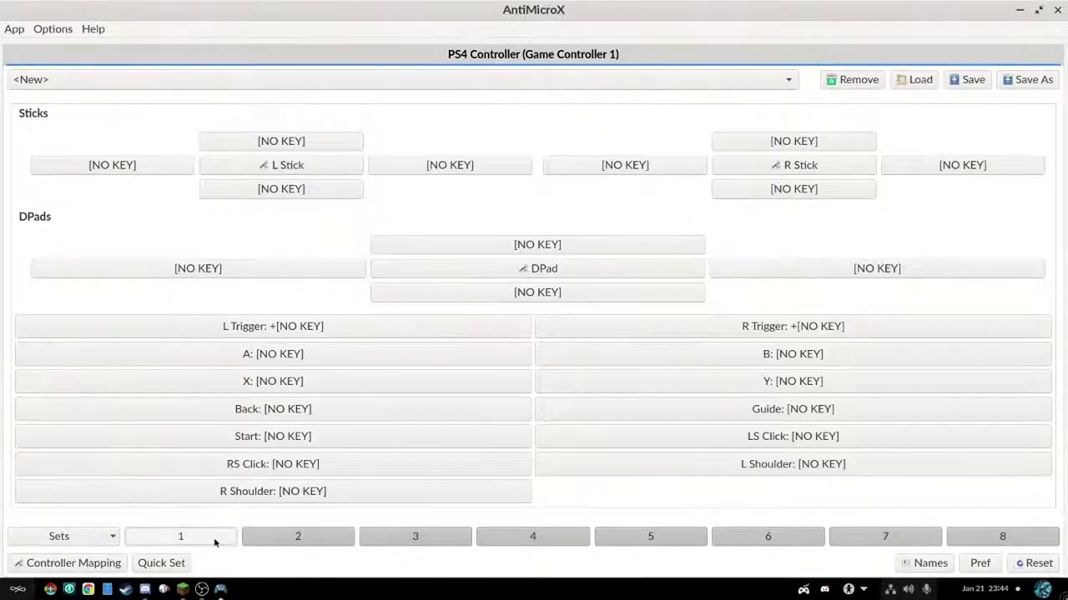
- Use Quick Set to assign the mouse Wheel Up action to the controller's L Shoulder button
{"action": "left_click", "coordinate": [173, 565]}
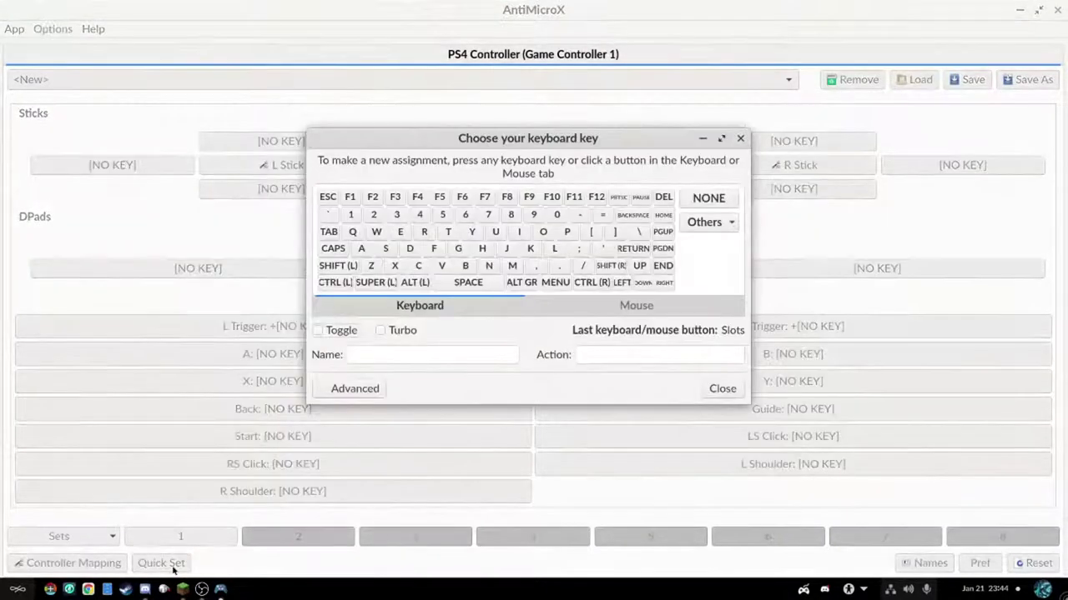
{"action": "left_click", "coordinate": [740, 138]}
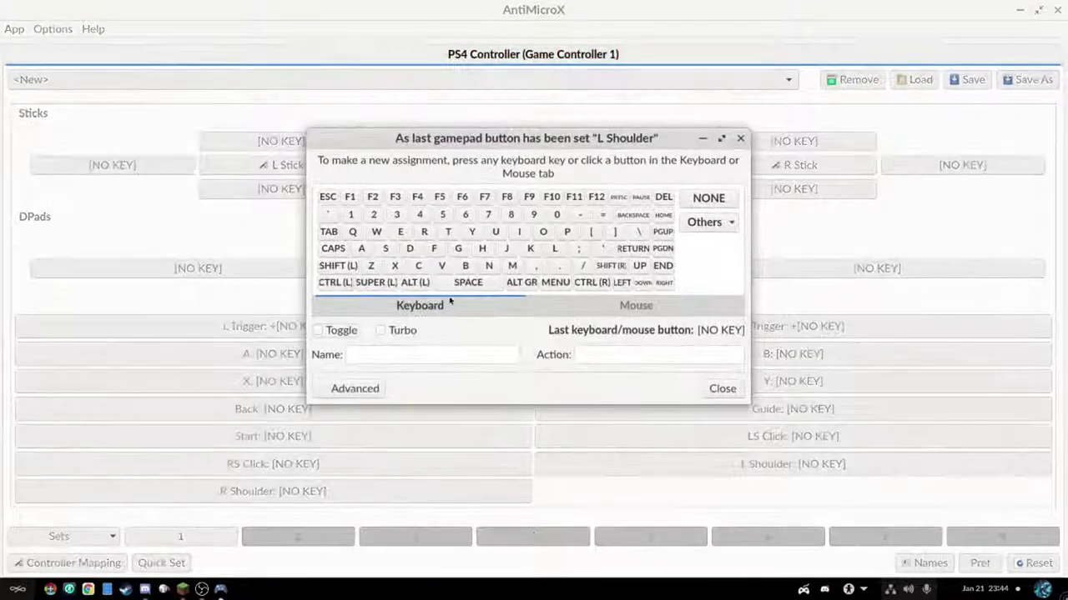
{"action": "left_click", "coordinate": [628, 314]}
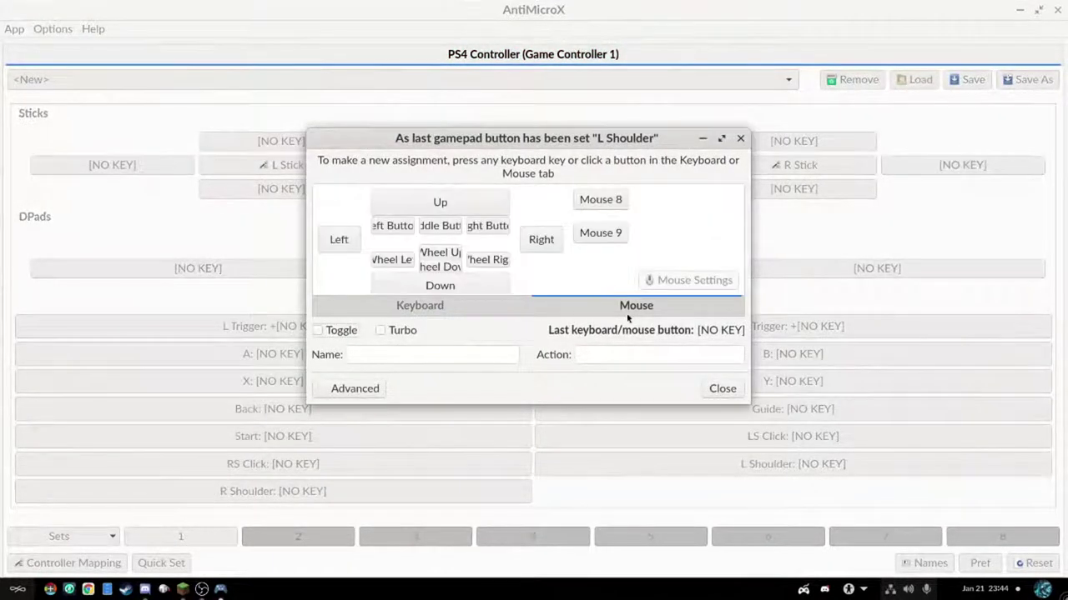
{"action": "left_click", "coordinate": [444, 255]}
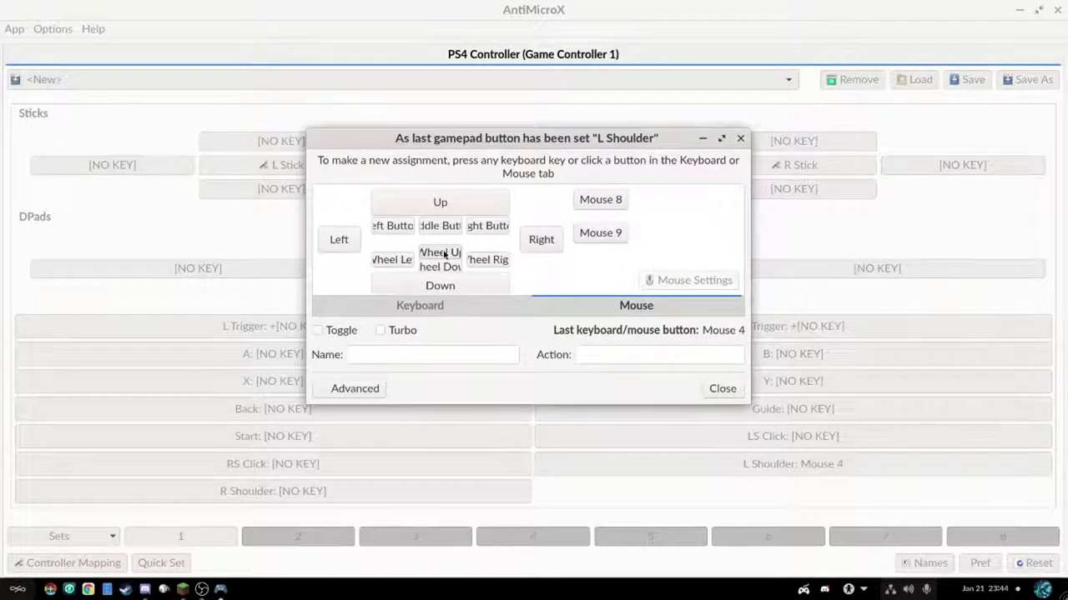
{"action": "left_click", "coordinate": [736, 398]}
- Assign the mouse Wheel Down action to the controller's LS Click button
{"action": "left_click", "coordinate": [746, 437]}
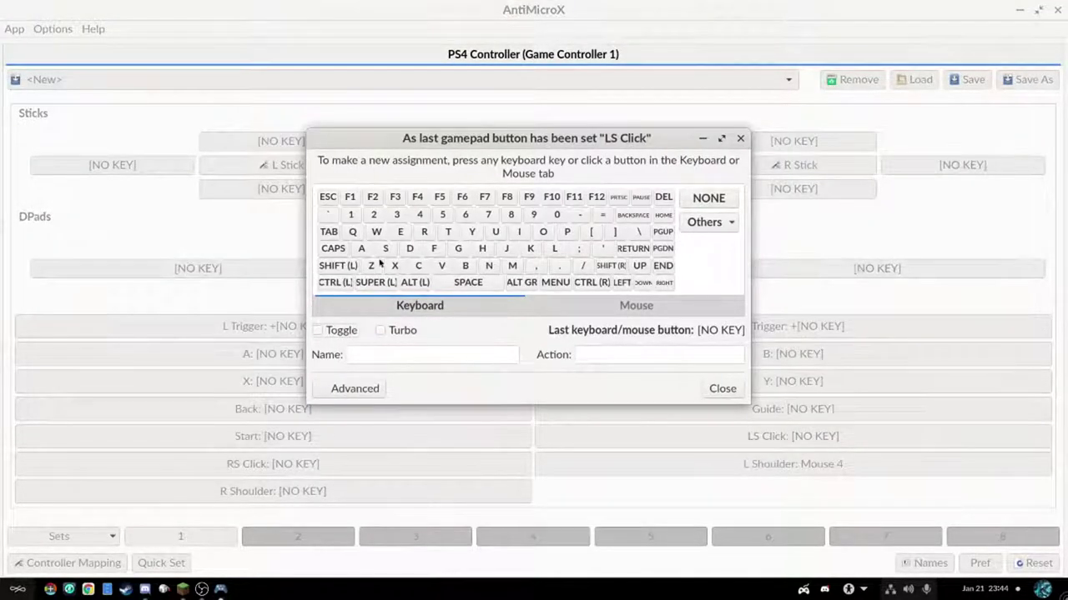
{"action": "left_click", "coordinate": [628, 309]}
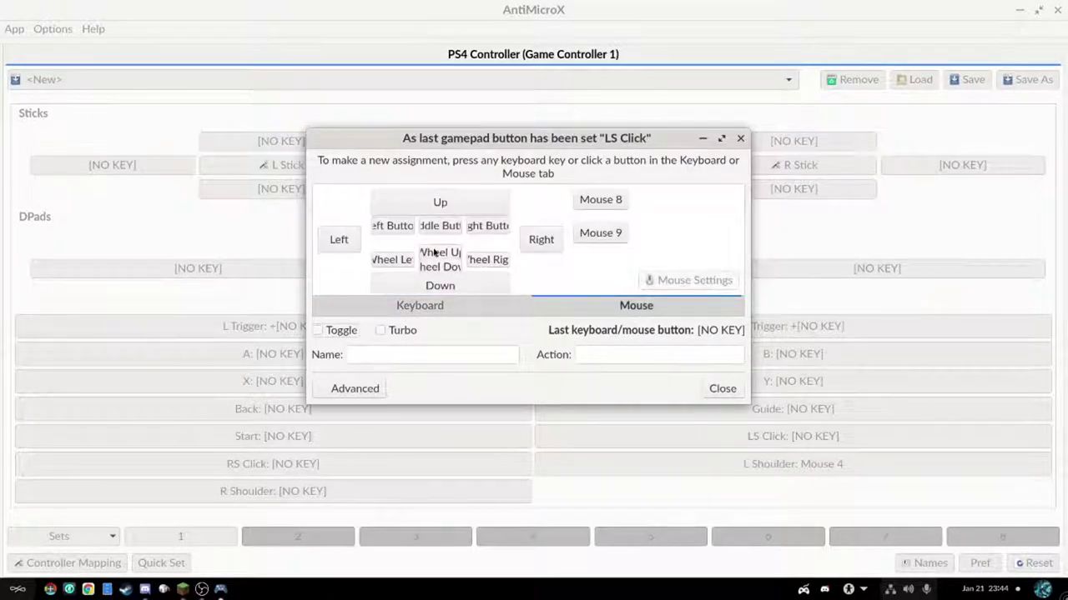
{"action": "left_click", "coordinate": [435, 255]}
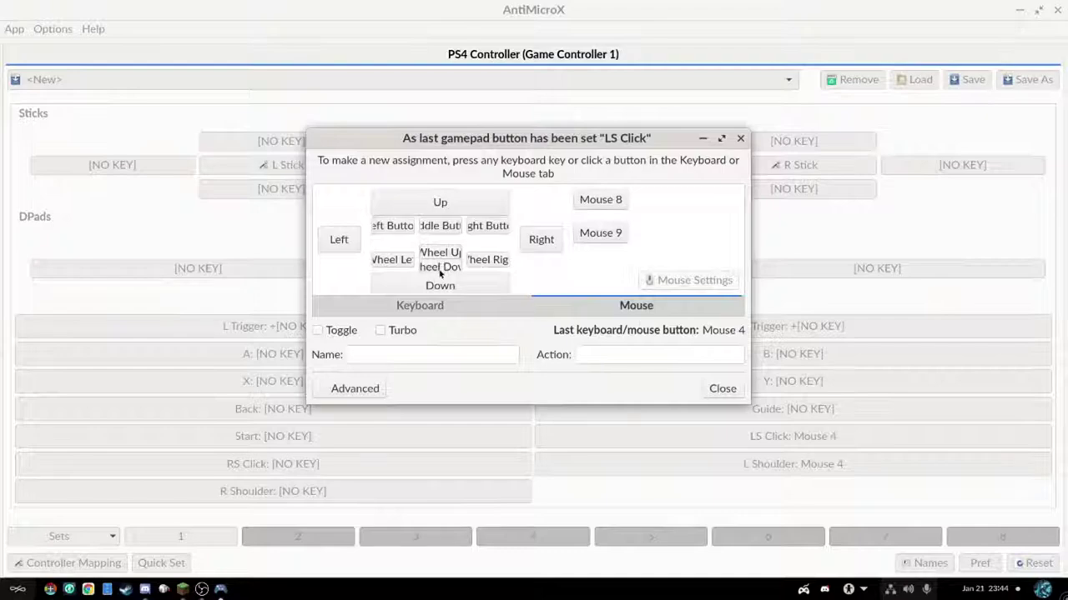
{"action": "left_click", "coordinate": [439, 266]}
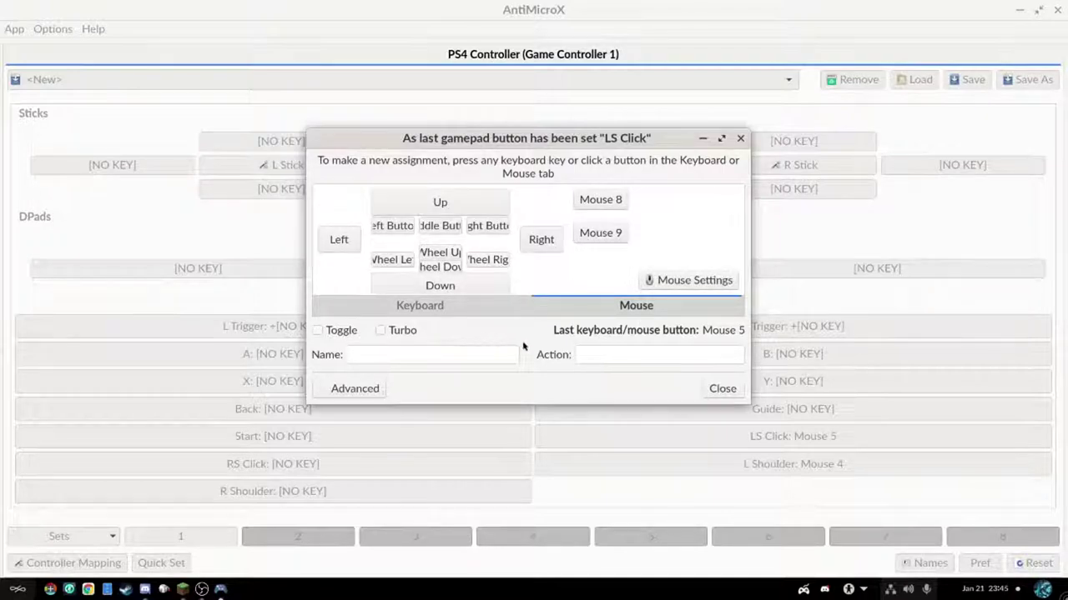
- In LS Click's advanced assignments, recapture the first slot as Mouse LB and set it back to Mouse 5
{"action": "left_click", "coordinate": [345, 387]}
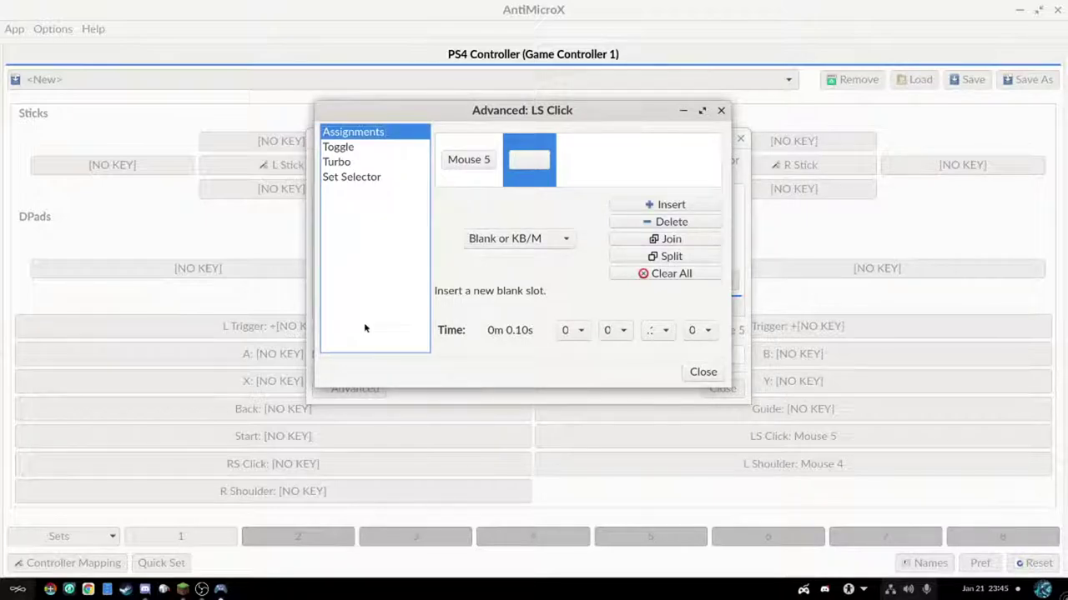
{"action": "left_click", "coordinate": [485, 177]}
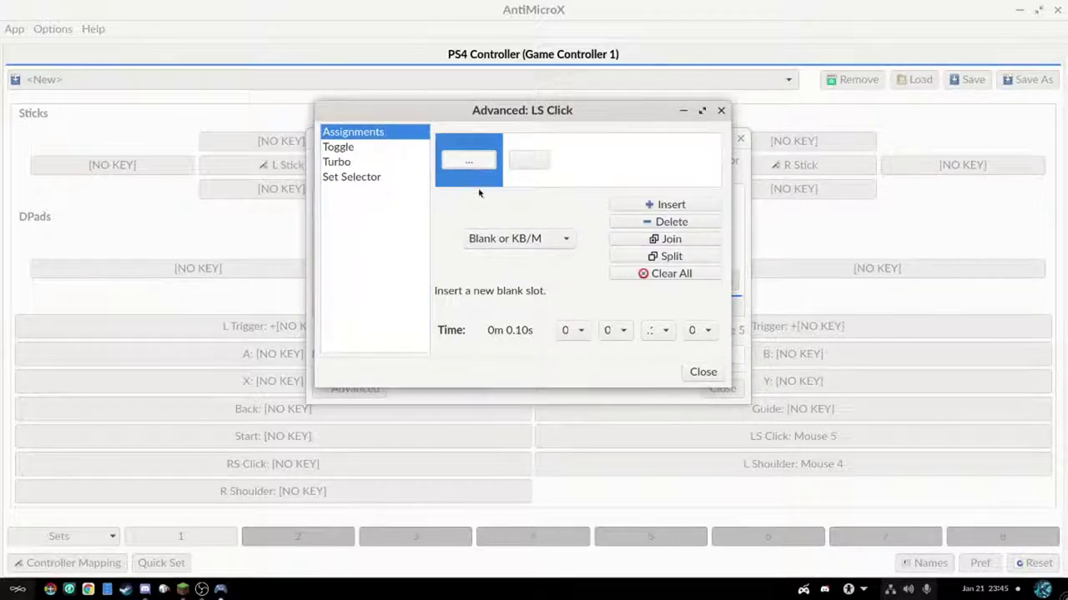
{"action": "left_click", "coordinate": [478, 197]}
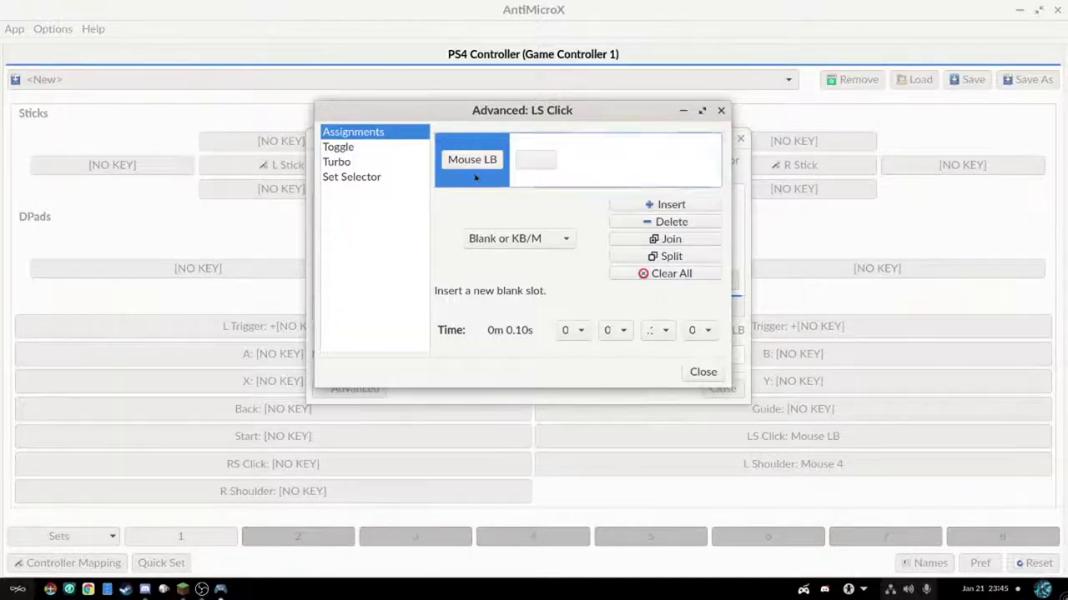
{"action": "left_click", "coordinate": [490, 160]}
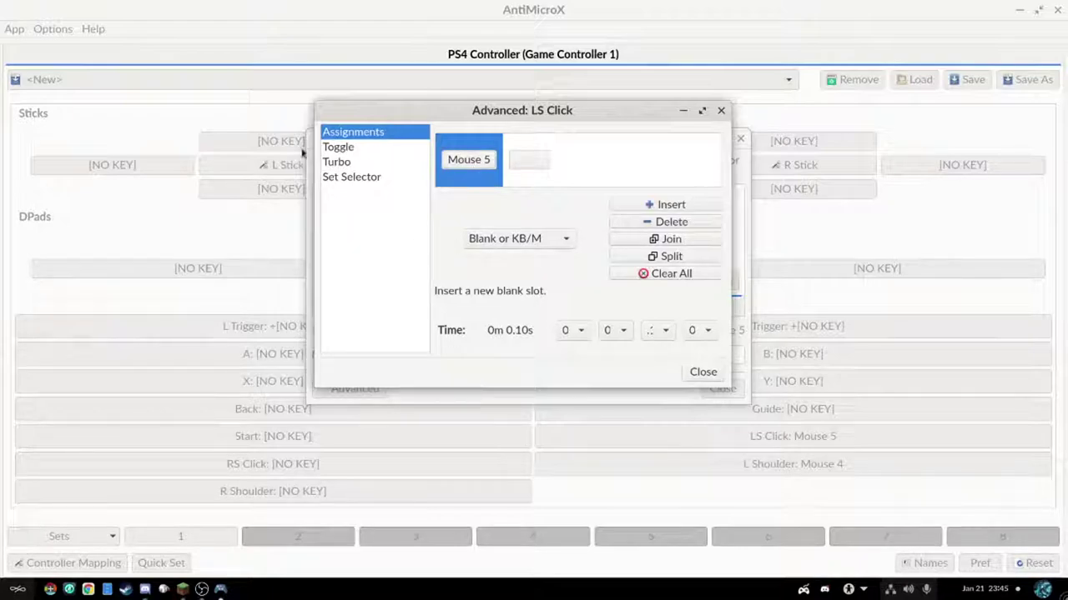
- Examine LS Click's Toggle setting and slot action types, including Release, and close the assignment dialogs
{"action": "left_click", "coordinate": [390, 147]}
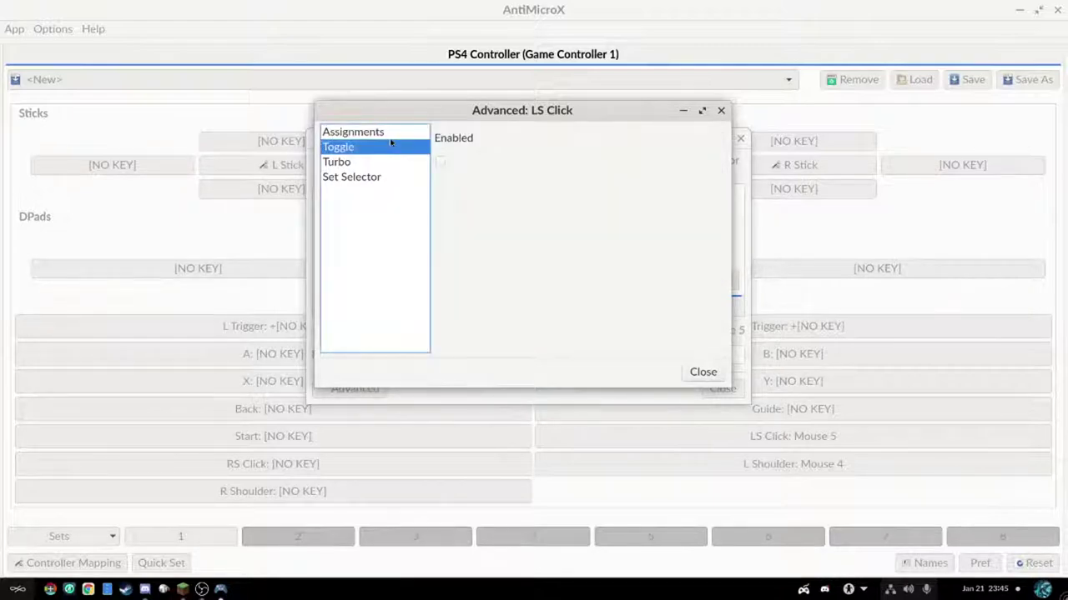
{"action": "left_click", "coordinate": [393, 135]}
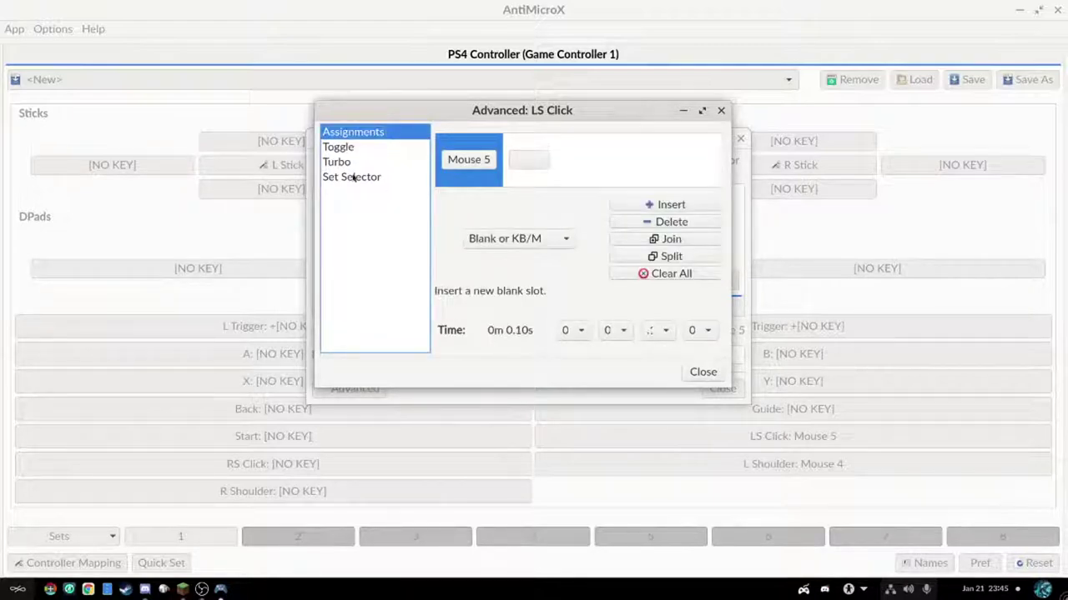
{"action": "left_click", "coordinate": [567, 238]}
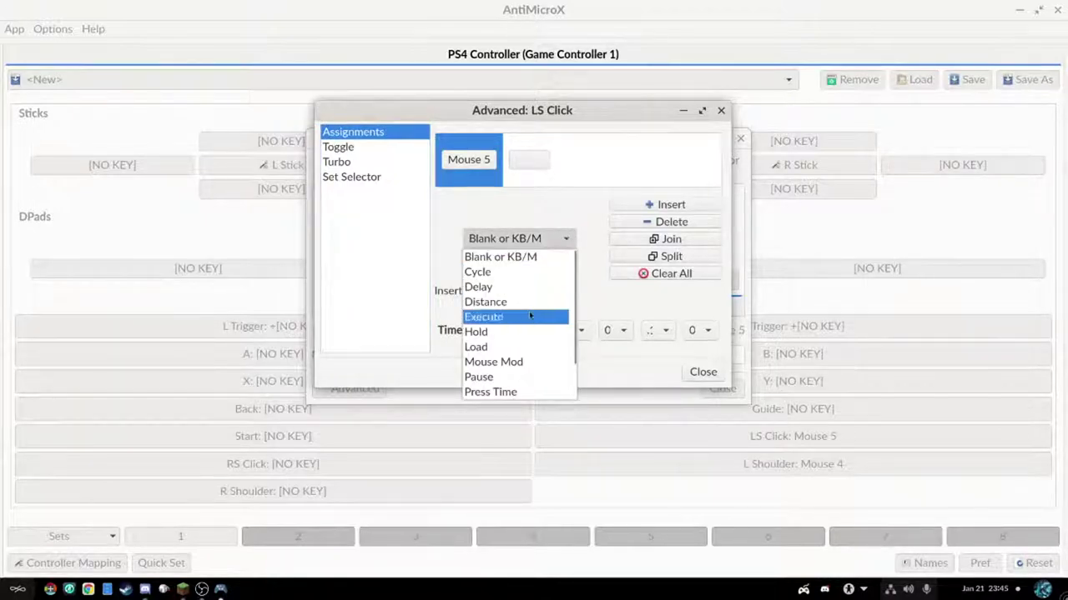
{"action": "scroll", "coordinate": [530, 378], "scroll_direction": "down", "scroll_amount": 1}
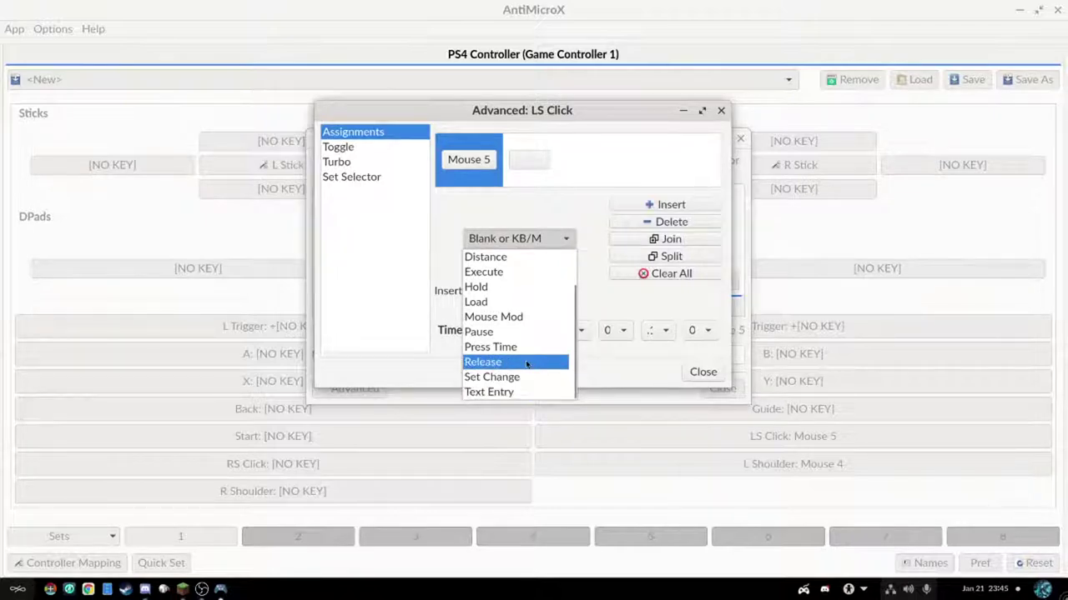
{"action": "left_click", "coordinate": [526, 363]}
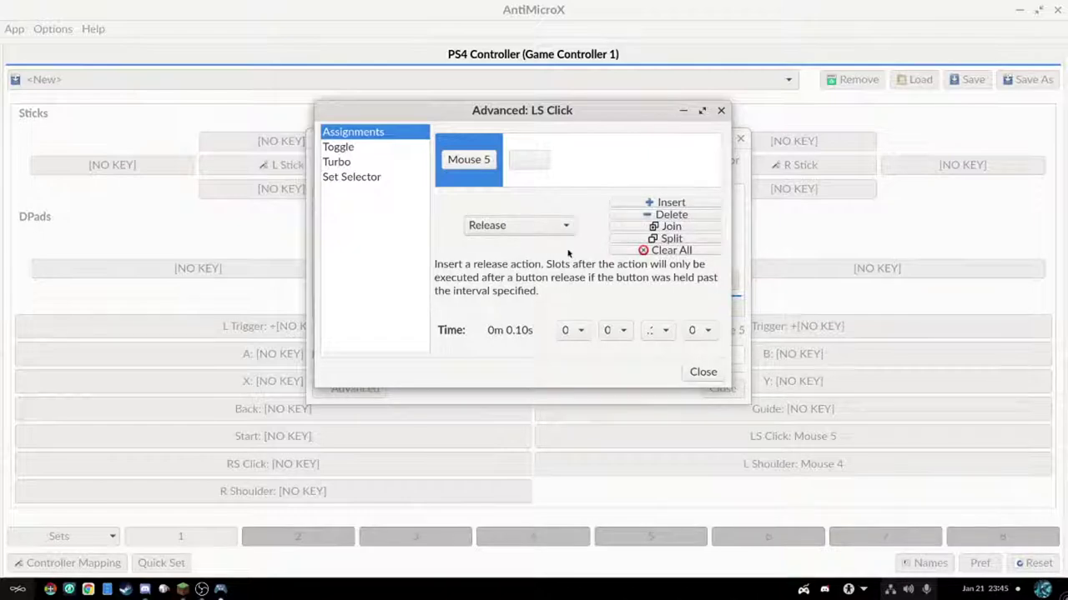
{"action": "left_click", "coordinate": [702, 372]}
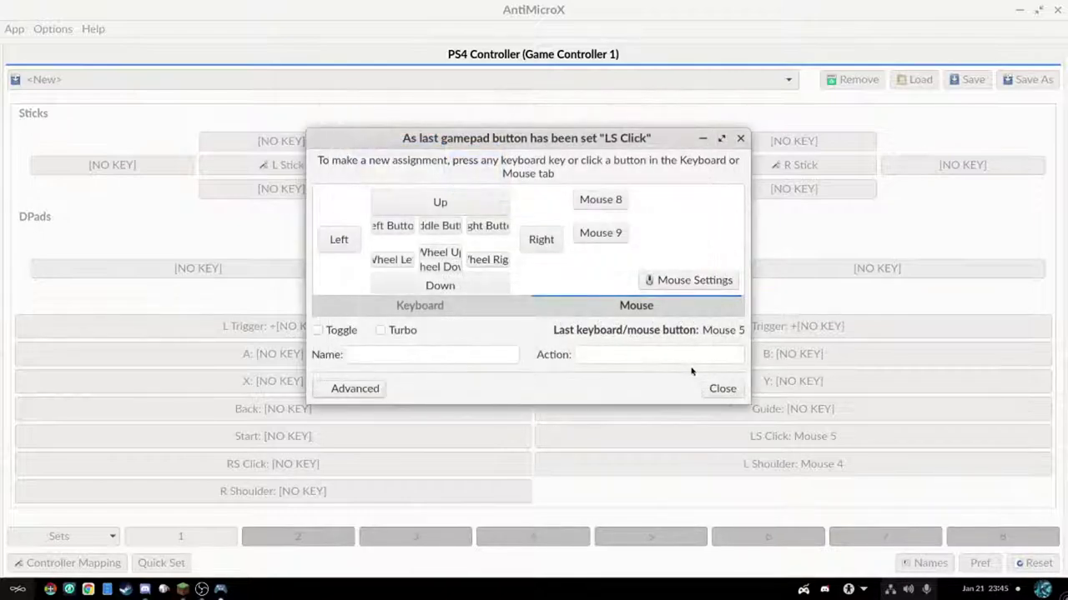
{"action": "left_click", "coordinate": [723, 388]}
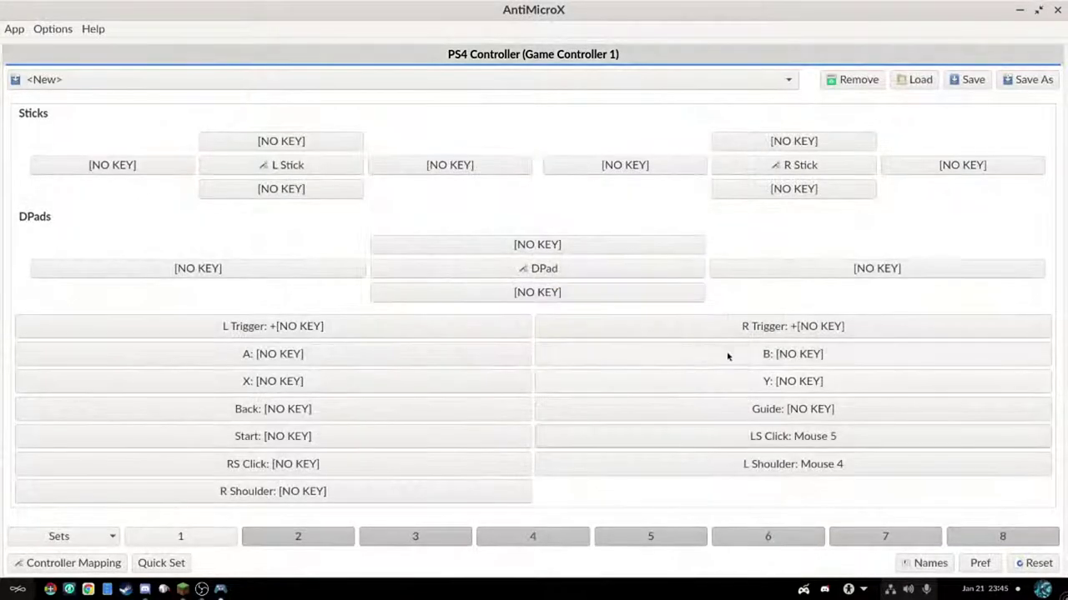
- Return to the paused Minecraft game, resume it and test scrolling through the hotbar slots in both directions
{"action": "key", "text": "alt+Tab"}
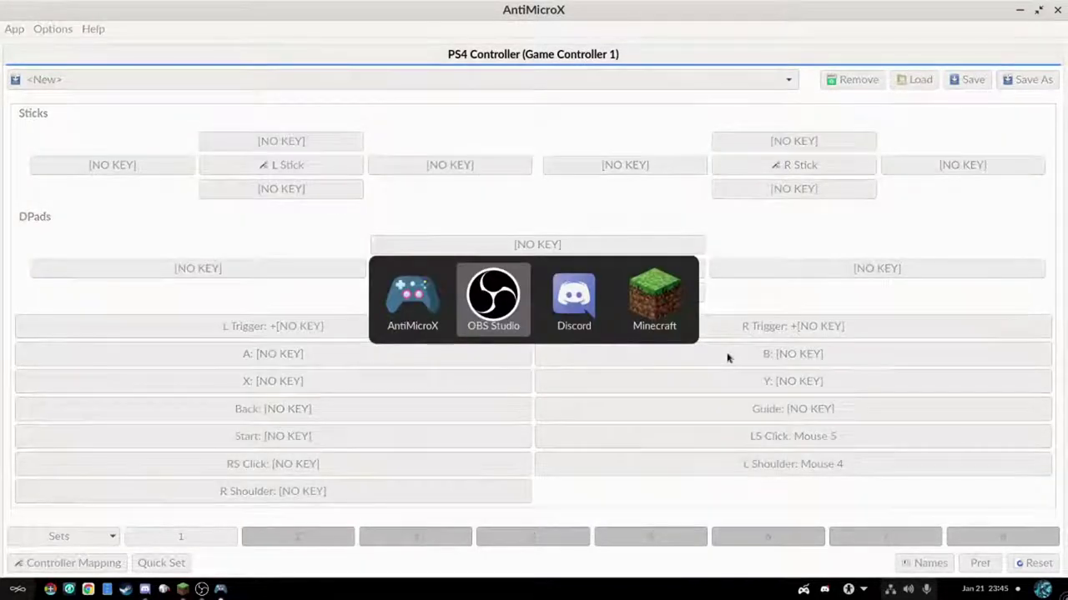
{"action": "key", "text": "alt+Tab"}
{"action": "key", "text": "alt+Tab"}
{"action": "key", "text": "alt+Tab"}
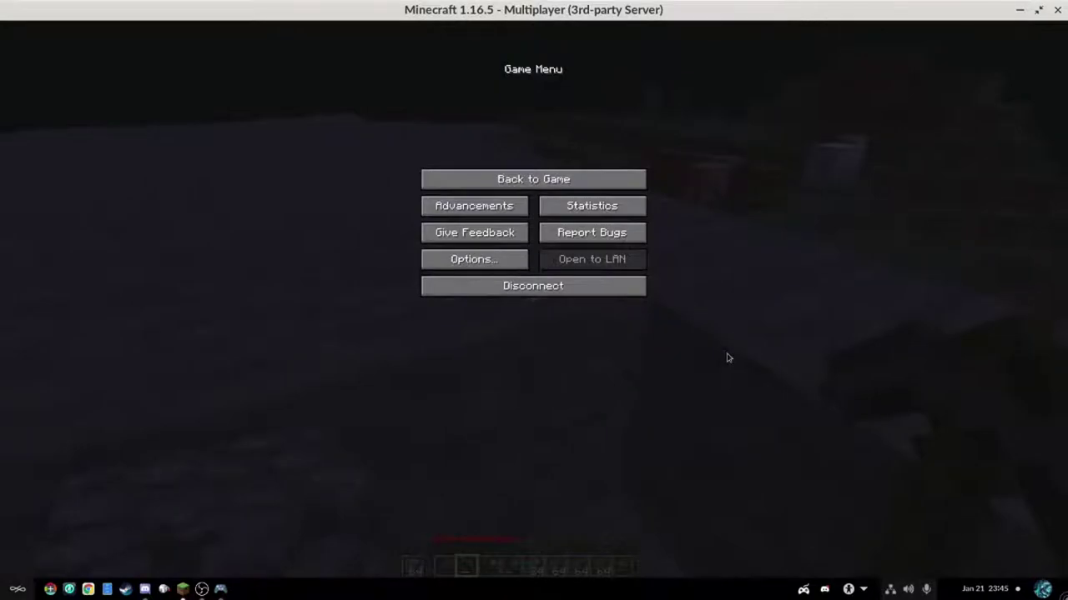
{"action": "key", "text": "Escape"}
{"action": "scroll", "coordinate": [532, 299], "scroll_direction": "down", "scroll_amount": 7}
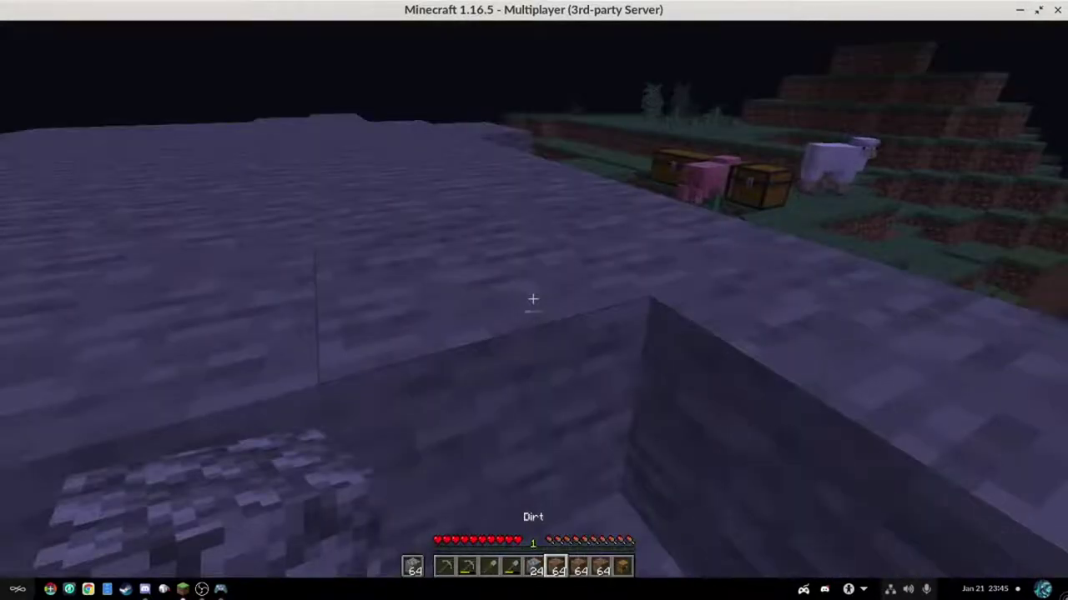
{"action": "scroll", "coordinate": [533, 299], "scroll_direction": "up", "scroll_amount": 3}
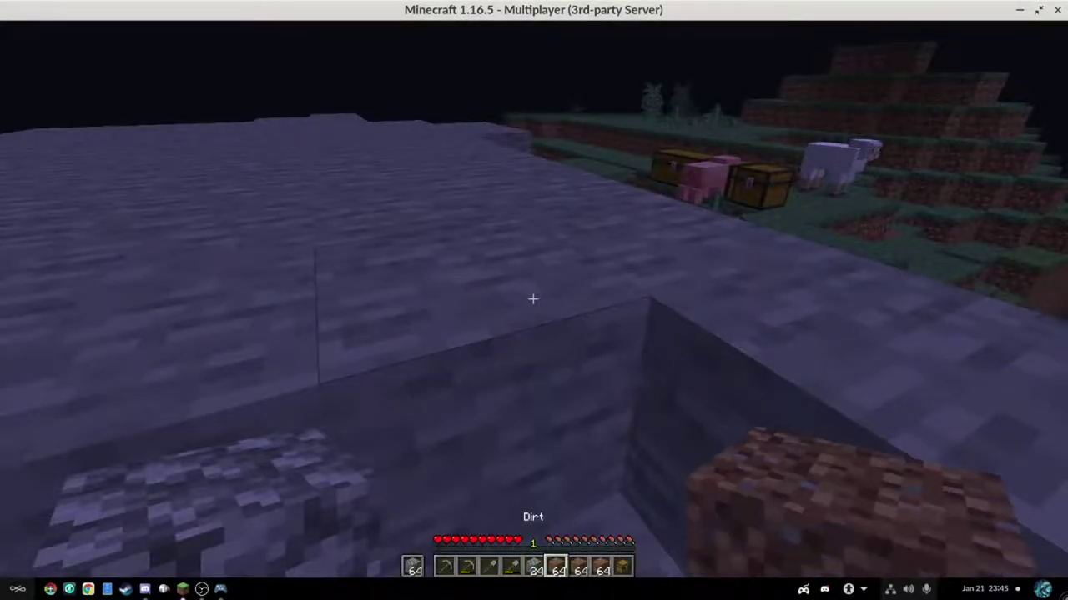
- Switch to AntiMicroX and open LS Click's advanced assignments with the Mouse 5 slot selected
{"action": "key", "text": "alt+Tab"}
{"action": "key", "text": "alt+Tab"}
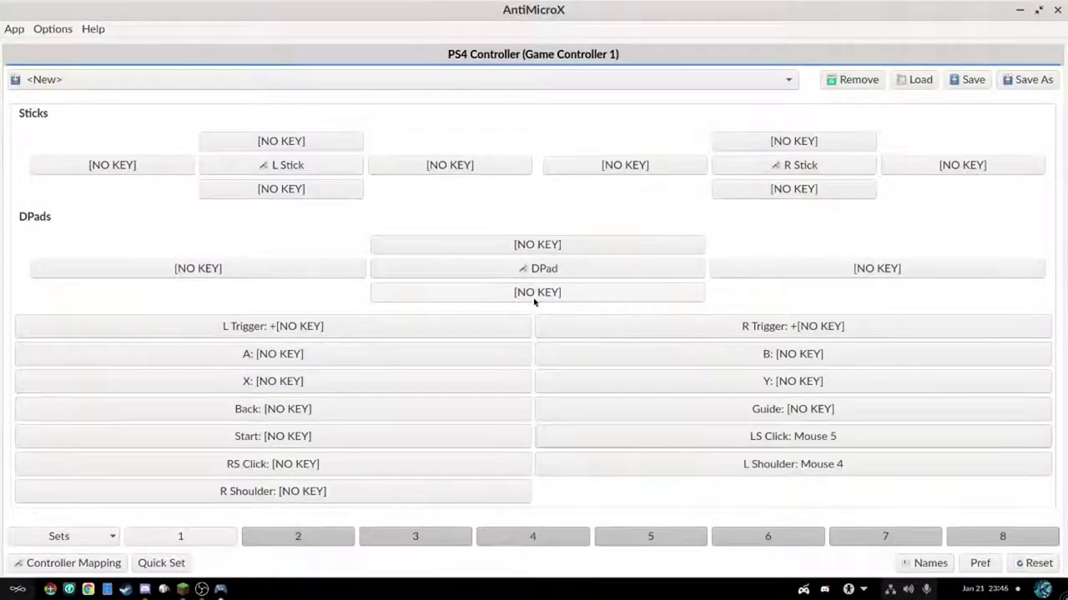
{"action": "left_click", "coordinate": [788, 434]}
{"action": "left_click", "coordinate": [621, 307]}
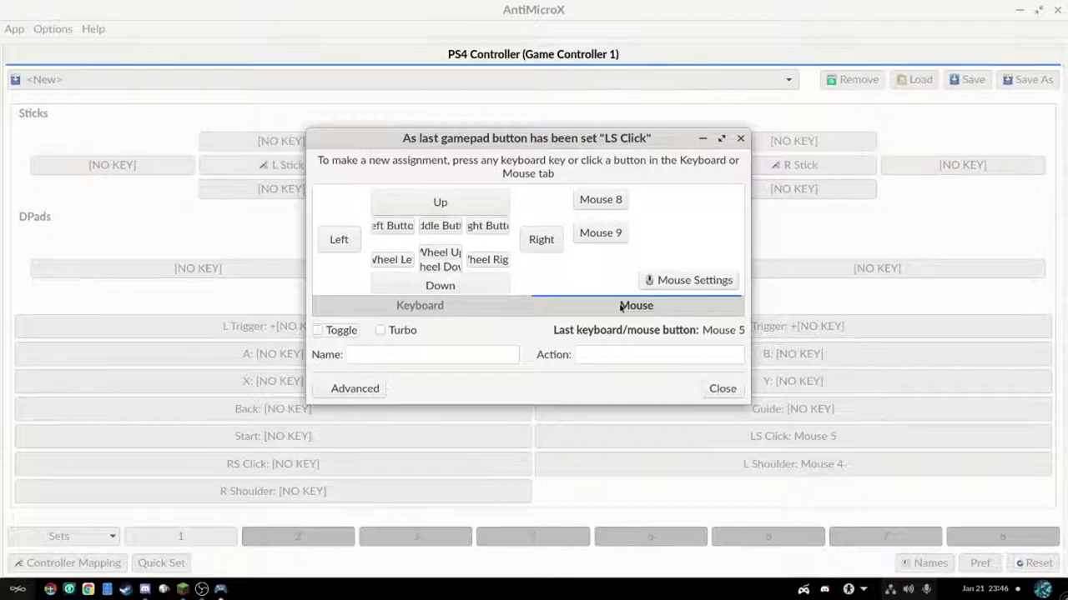
{"action": "left_click", "coordinate": [348, 388]}
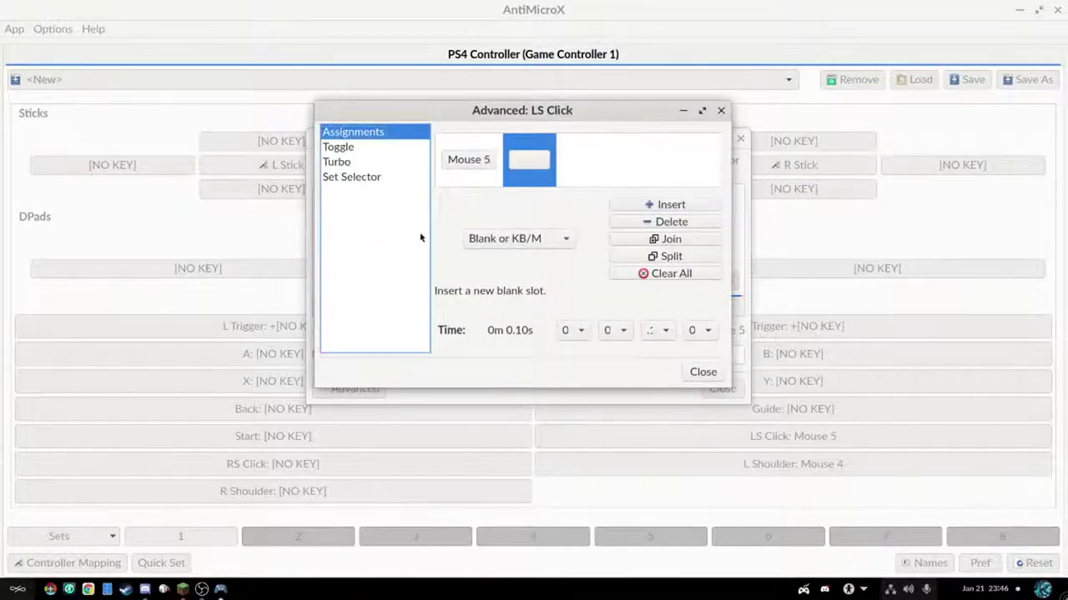
{"action": "left_click", "coordinate": [469, 160]}
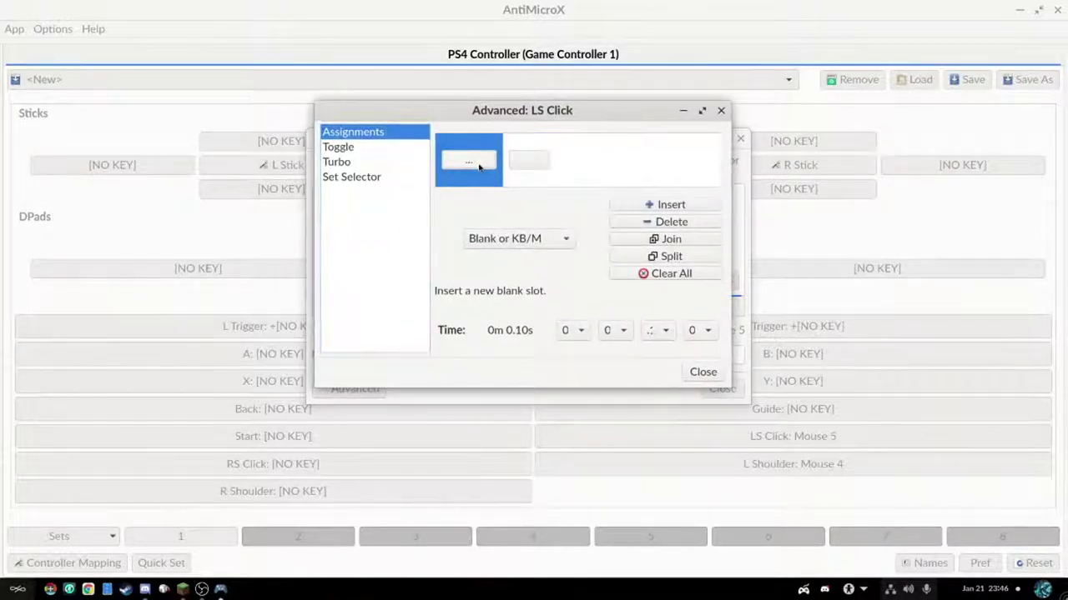
{"action": "key", "text": "Escape"}
- Examine the Release, Cycle and Delay action types for LS Click's slot and close the advanced settings
{"action": "left_click", "coordinate": [559, 241]}
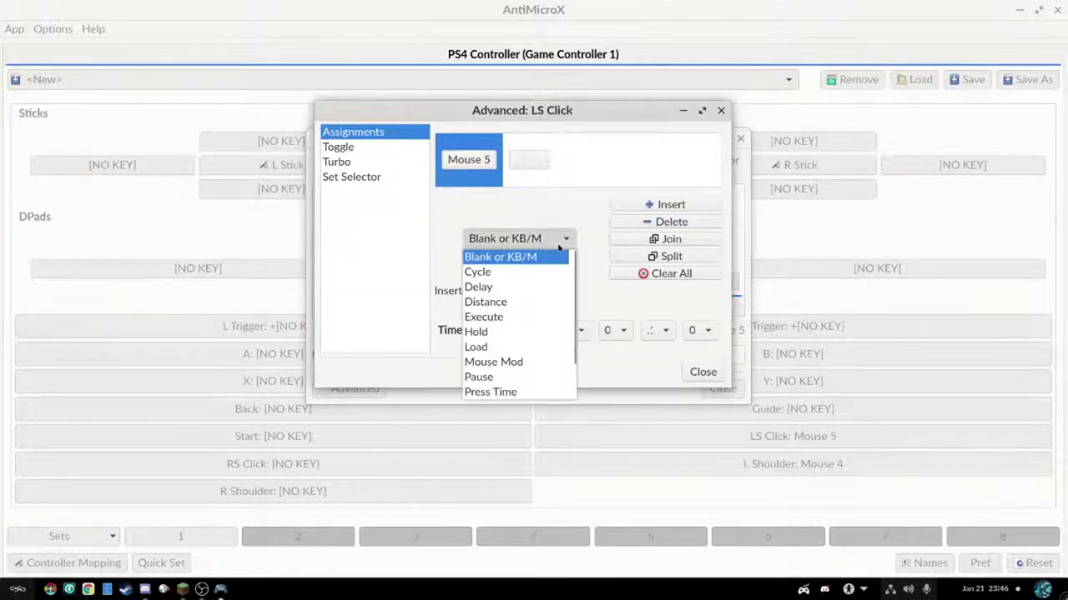
{"action": "scroll", "coordinate": [547, 292], "scroll_direction": "down", "scroll_amount": 1}
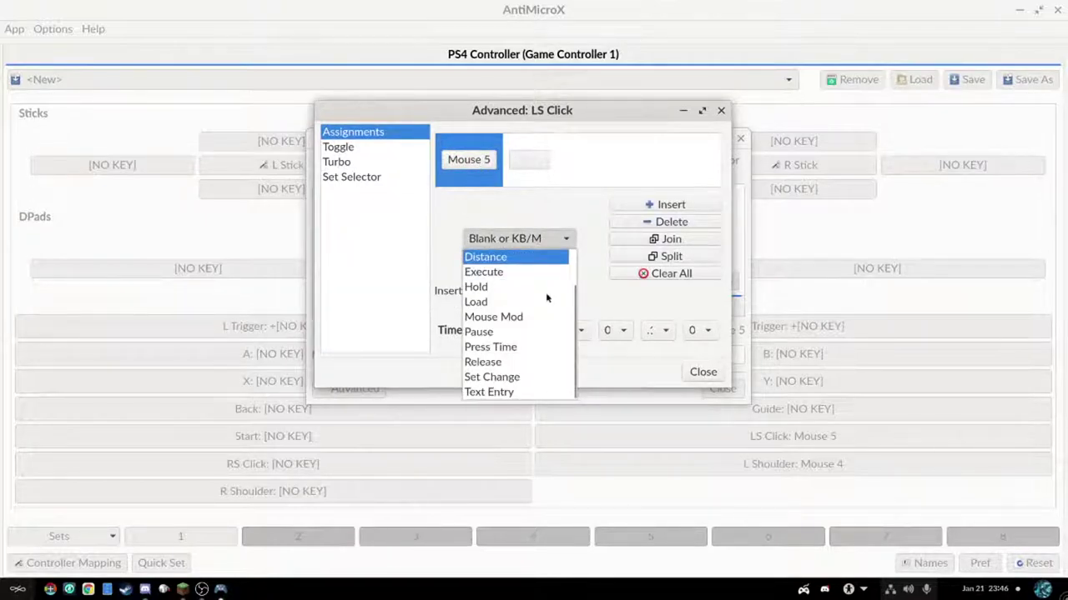
{"action": "left_click", "coordinate": [529, 364]}
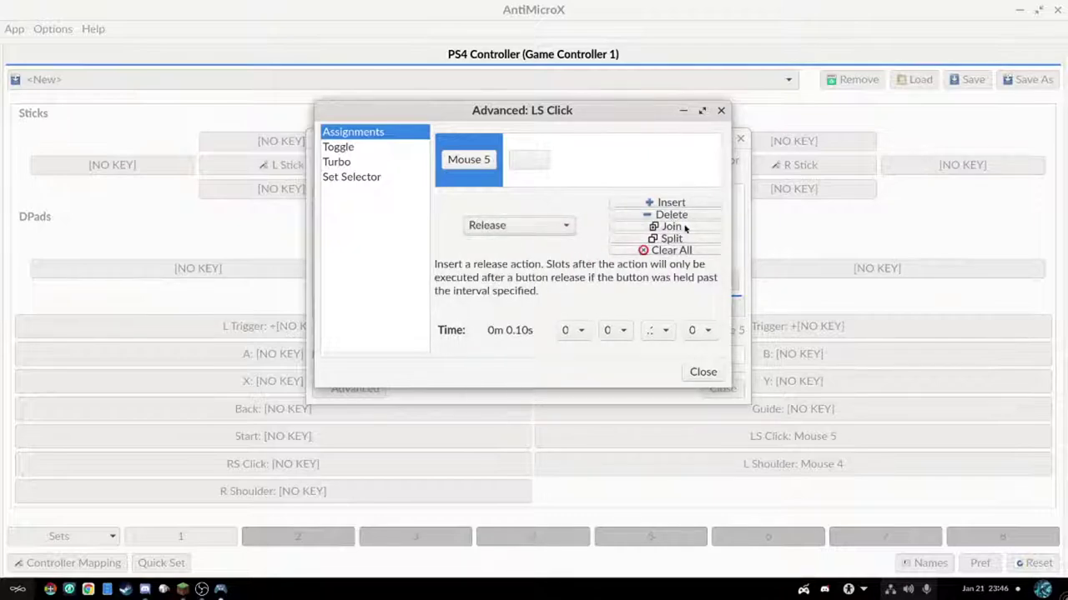
{"action": "left_click", "coordinate": [517, 225]}
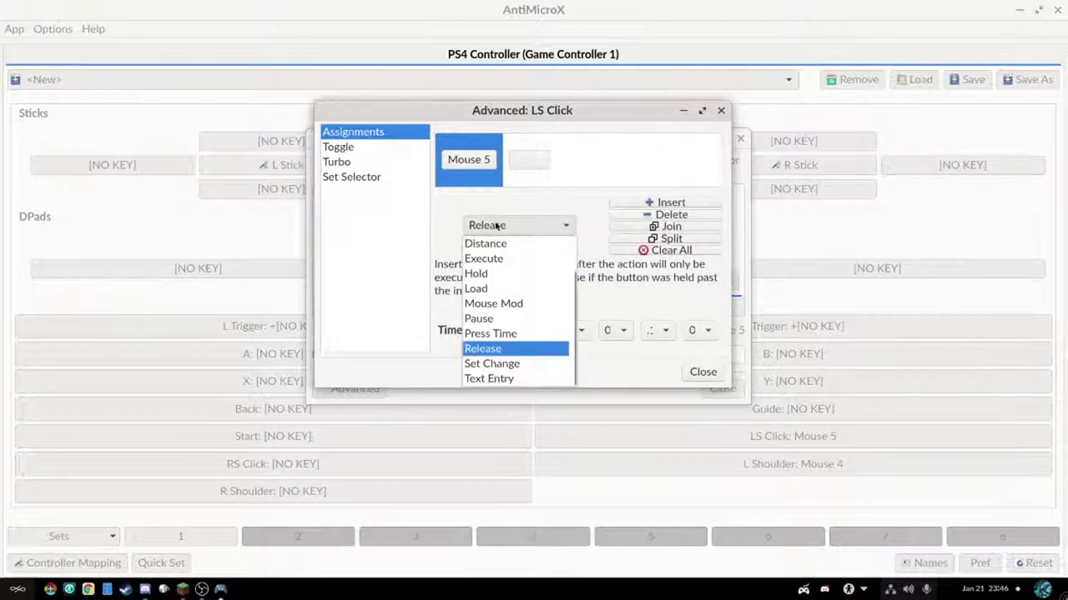
{"action": "scroll", "coordinate": [505, 288], "scroll_direction": "up", "scroll_amount": 1}
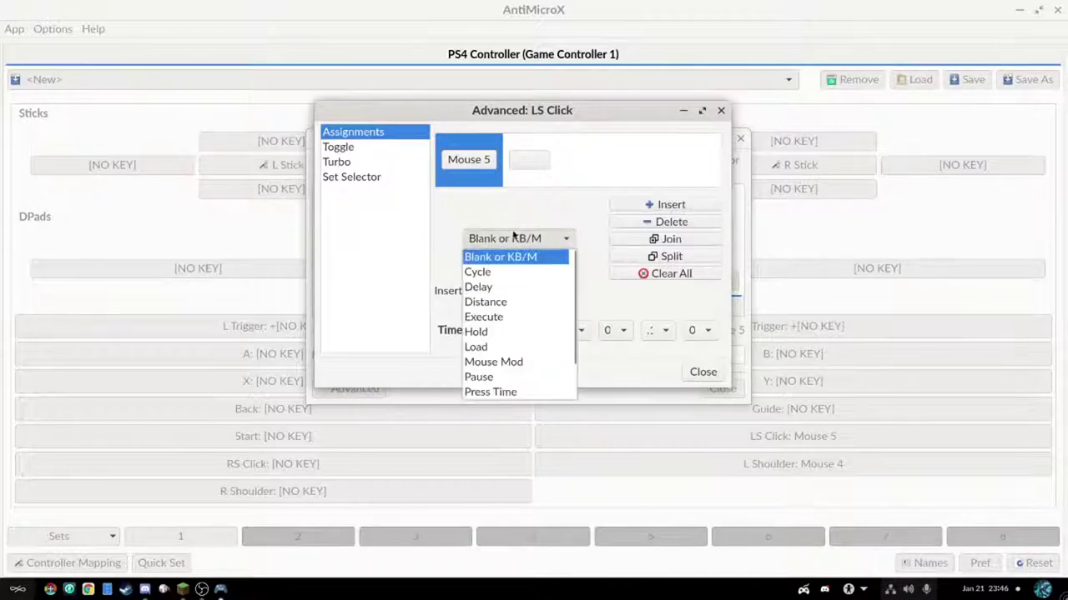
{"action": "left_click", "coordinate": [497, 273]}
{"action": "left_click", "coordinate": [512, 227]}
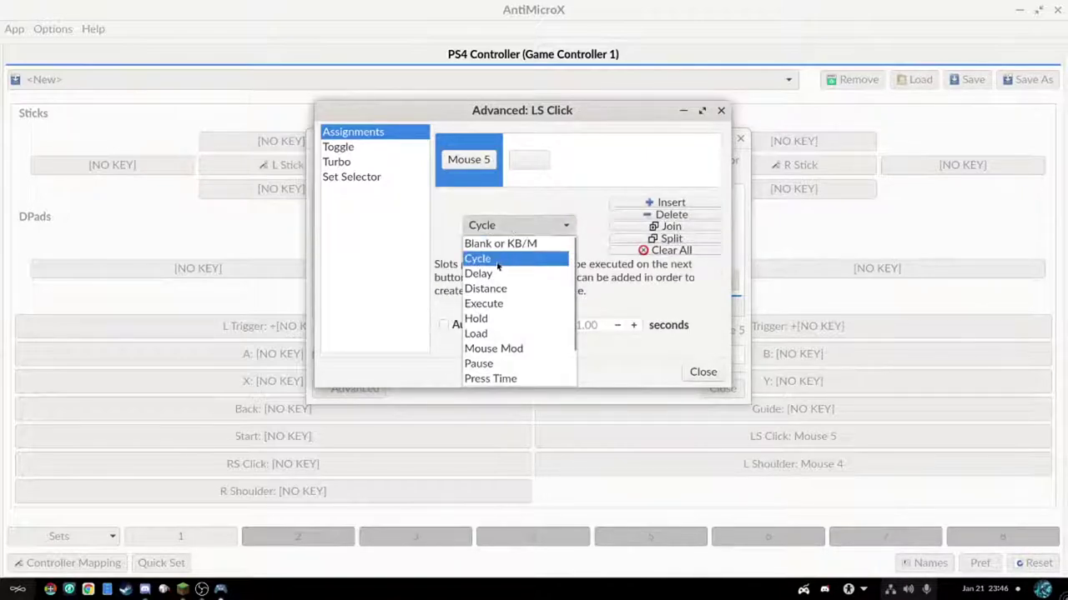
{"action": "left_click", "coordinate": [496, 271]}
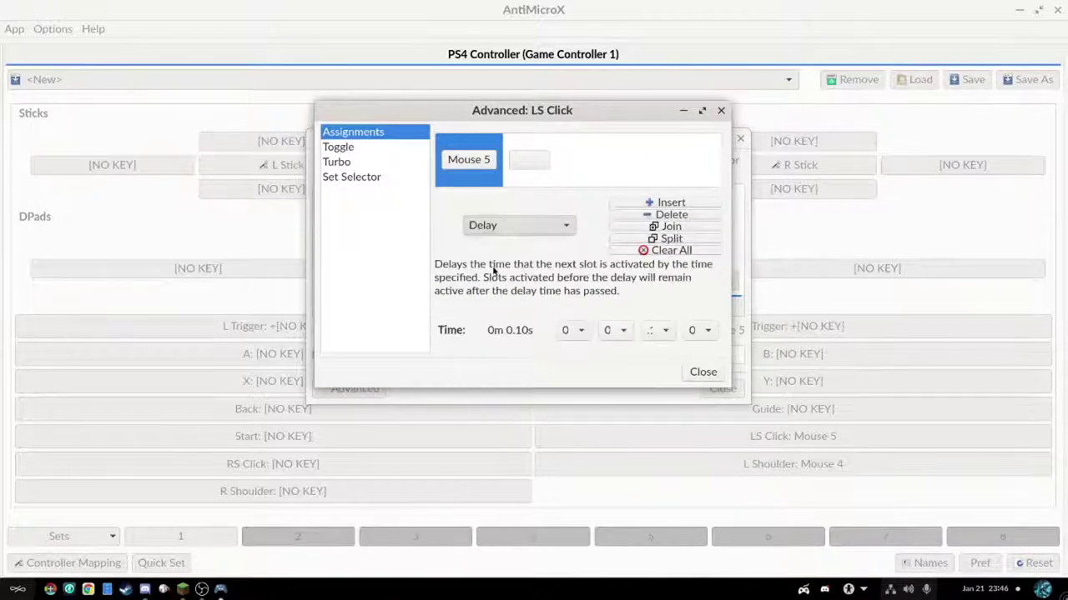
{"action": "left_click", "coordinate": [701, 372]}
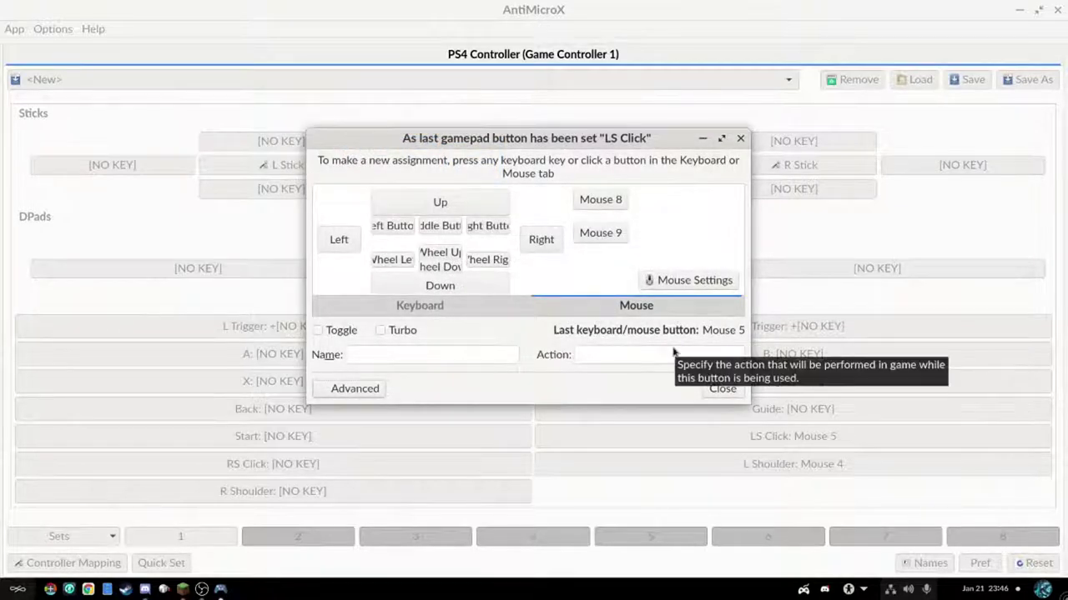
- Switch to Minecraft, resume the paused game and test scrolling through the hotbar slots in both directions
{"action": "key", "text": "alt+Tab"}
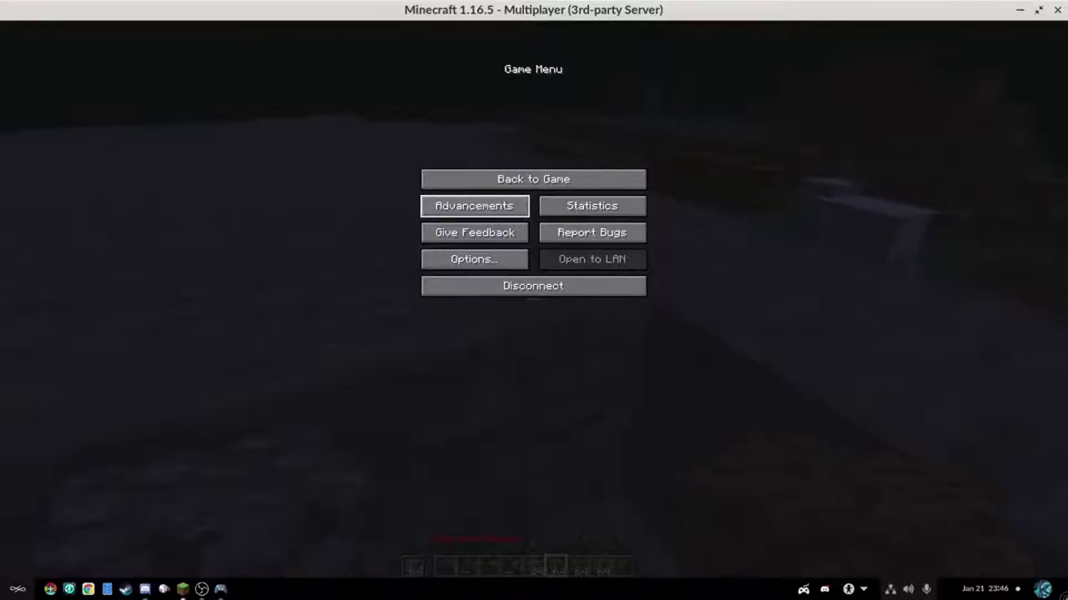
{"action": "key", "text": "Escape"}
{"action": "scroll", "coordinate": [534, 300], "scroll_direction": "up", "scroll_amount": 3}
{"action": "scroll", "coordinate": [534, 301], "scroll_direction": "down", "scroll_amount": 3}
{"action": "scroll", "coordinate": [534, 301], "scroll_direction": "up", "scroll_amount": 1}
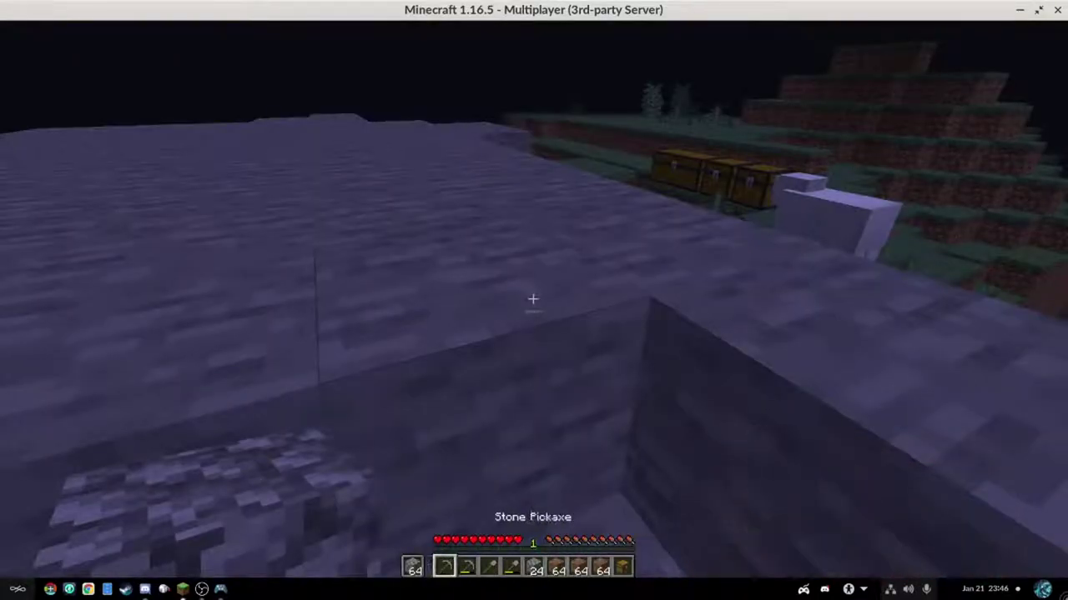
{"action": "scroll", "coordinate": [534, 300], "scroll_direction": "down", "scroll_amount": 2}
{"action": "scroll", "coordinate": [533, 300], "scroll_direction": "up", "scroll_amount": 3}
{"action": "scroll", "coordinate": [533, 299], "scroll_direction": "down", "scroll_amount": 3}
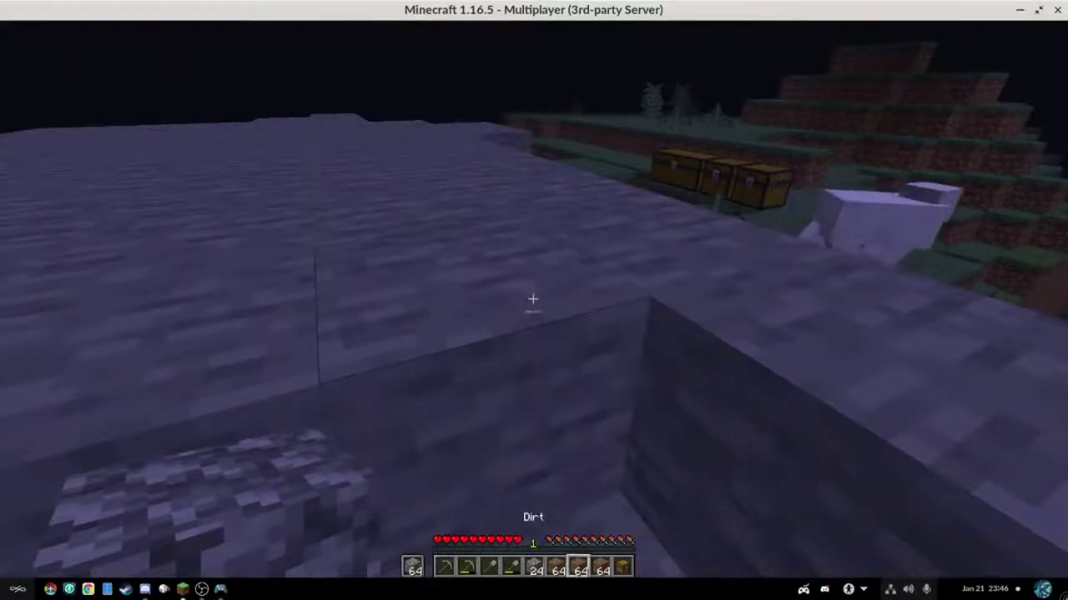
{"action": "scroll", "coordinate": [533, 298], "scroll_direction": "up", "scroll_amount": 1}
{"action": "scroll", "coordinate": [533, 299], "scroll_direction": "up", "scroll_amount": 2}
{"action": "scroll", "coordinate": [533, 298], "scroll_direction": "down", "scroll_amount": 5}
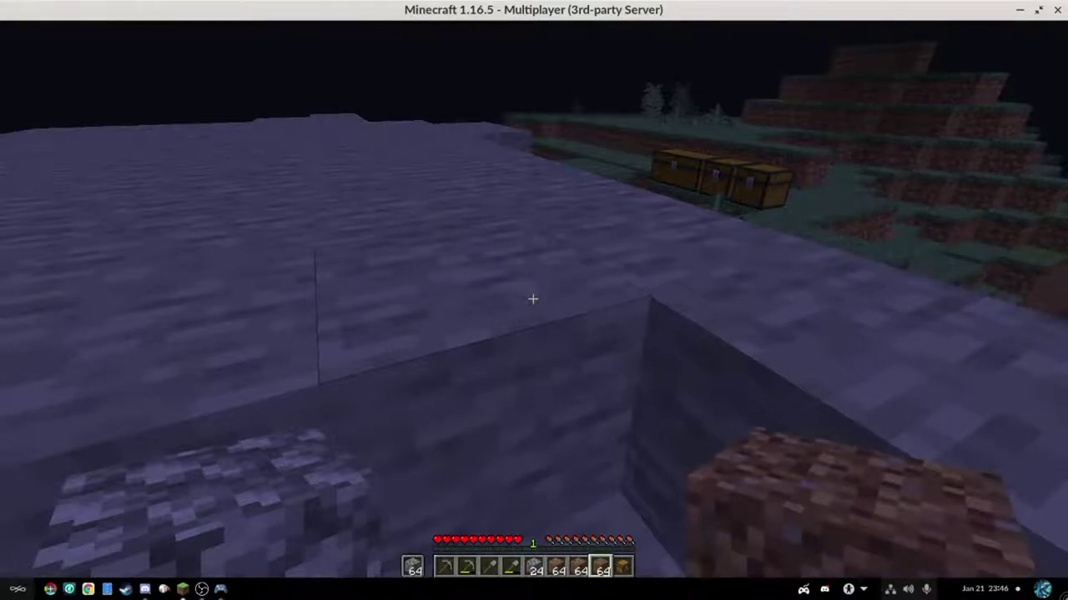
- Switch back to AntiMicroX, uncover and close the open LS Click assignment dialog, and maximize the main window again
{"action": "key", "text": "alt+Tab"}
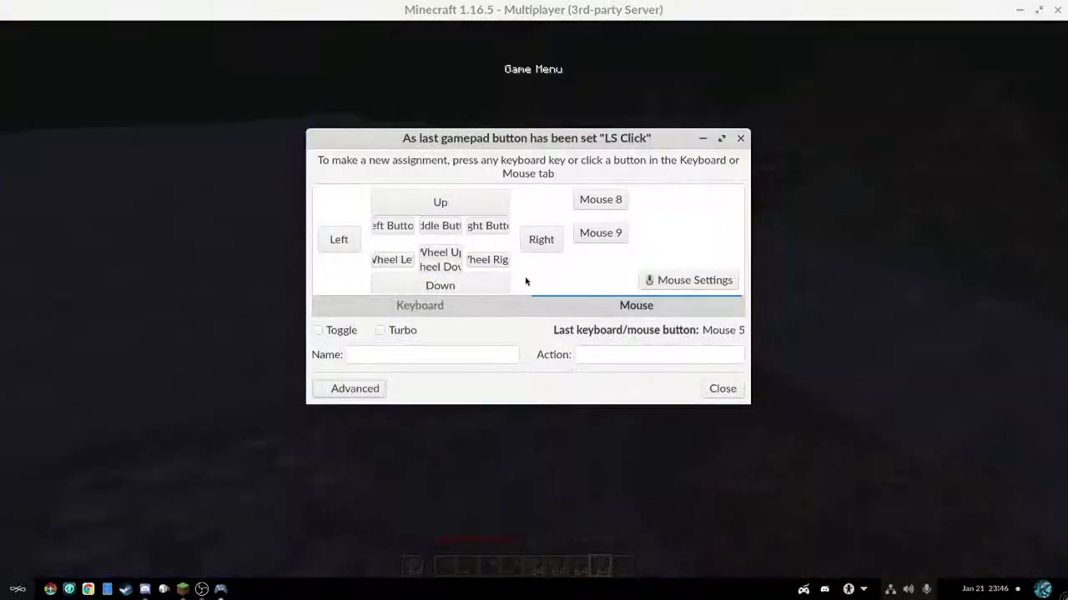
{"action": "key", "text": "alt+Tab"}
{"action": "key", "text": "alt+Tab"}
{"action": "key", "text": "alt+Tab"}
{"action": "key", "text": "alt+Tab"}
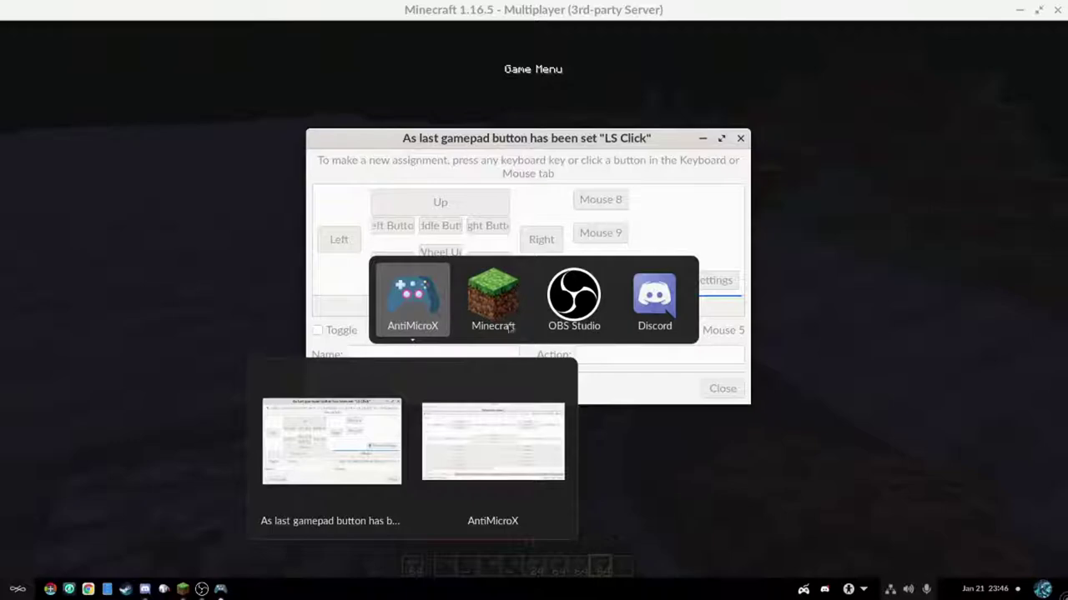
{"action": "left_click", "coordinate": [506, 464]}
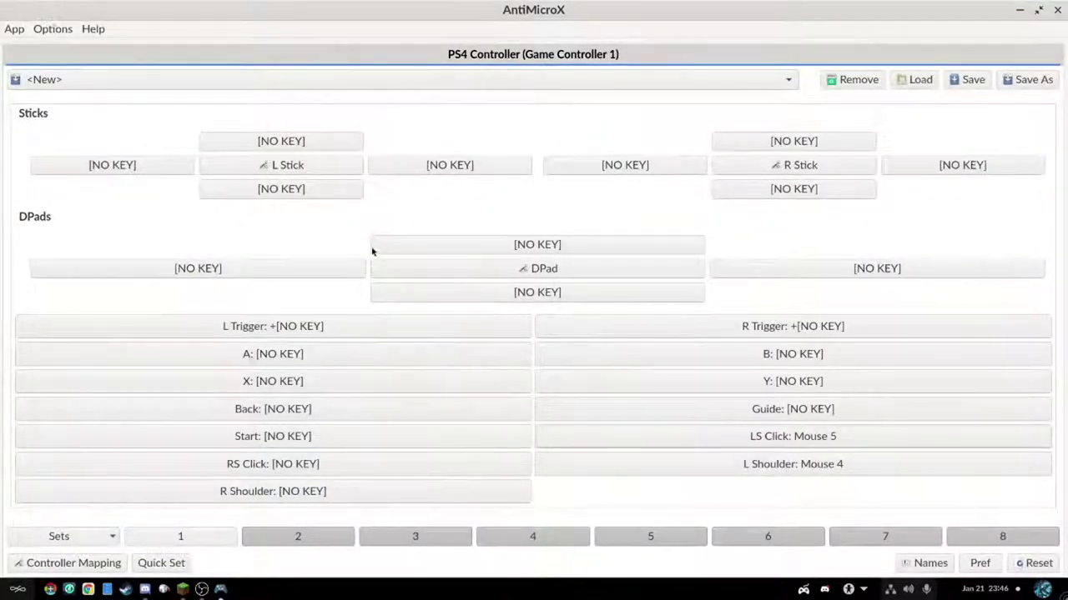
{"action": "key", "text": "alt+Tab"}
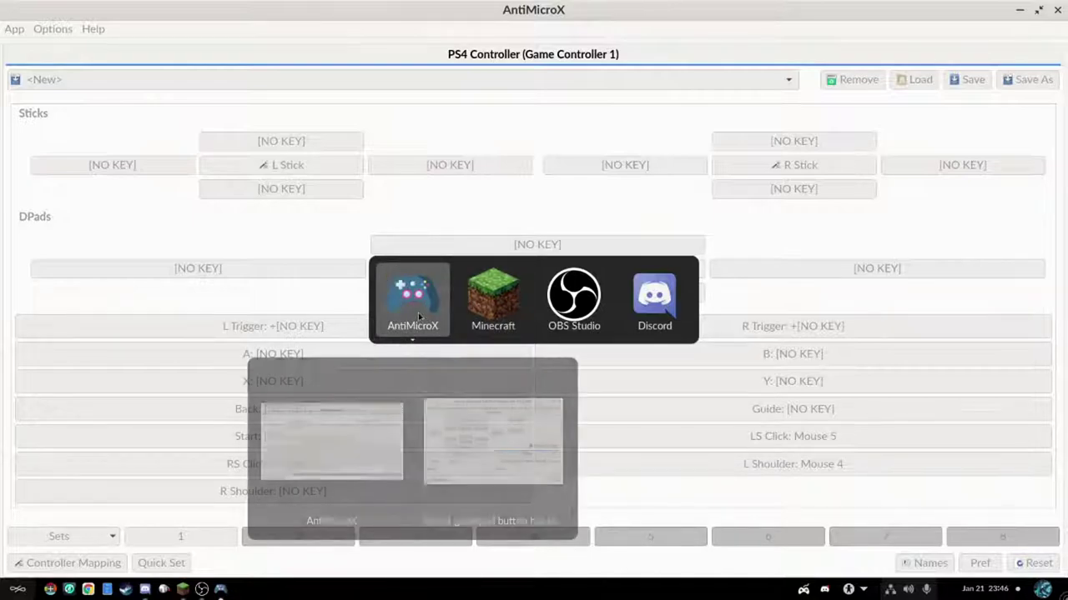
{"action": "left_click", "coordinate": [360, 409]}
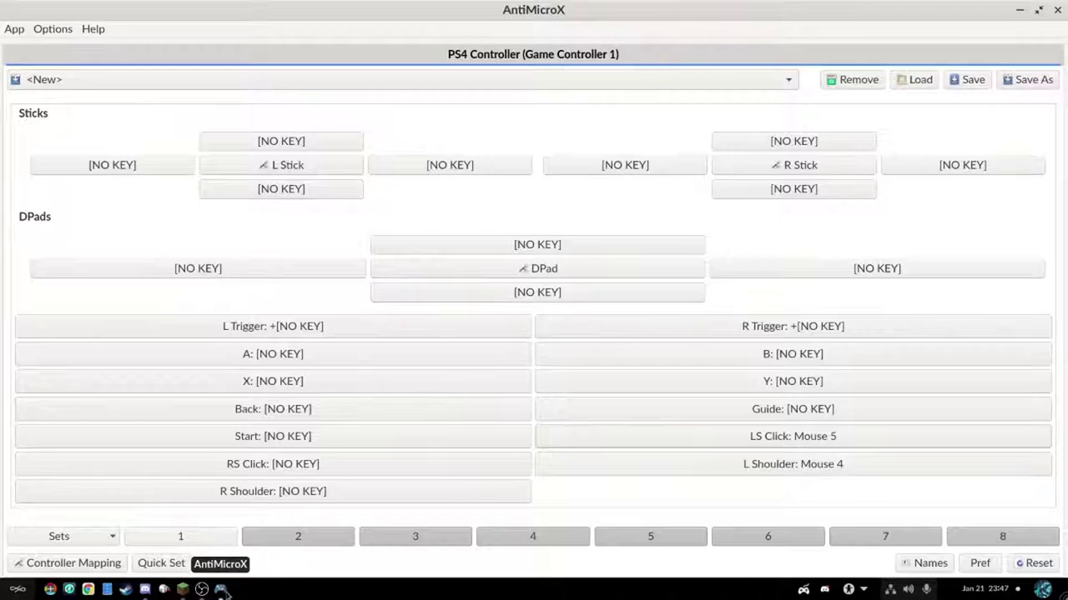
{"action": "key", "text": "alt+Tab"}
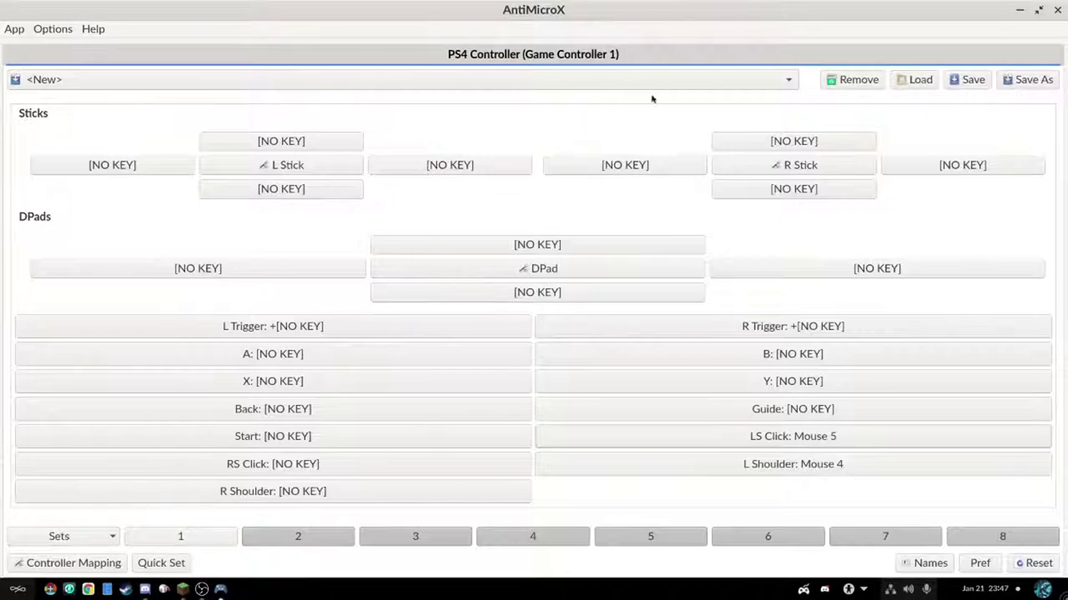
{"action": "left_click_drag", "start_coordinate": [775, 9], "coordinate": [616, 254]}
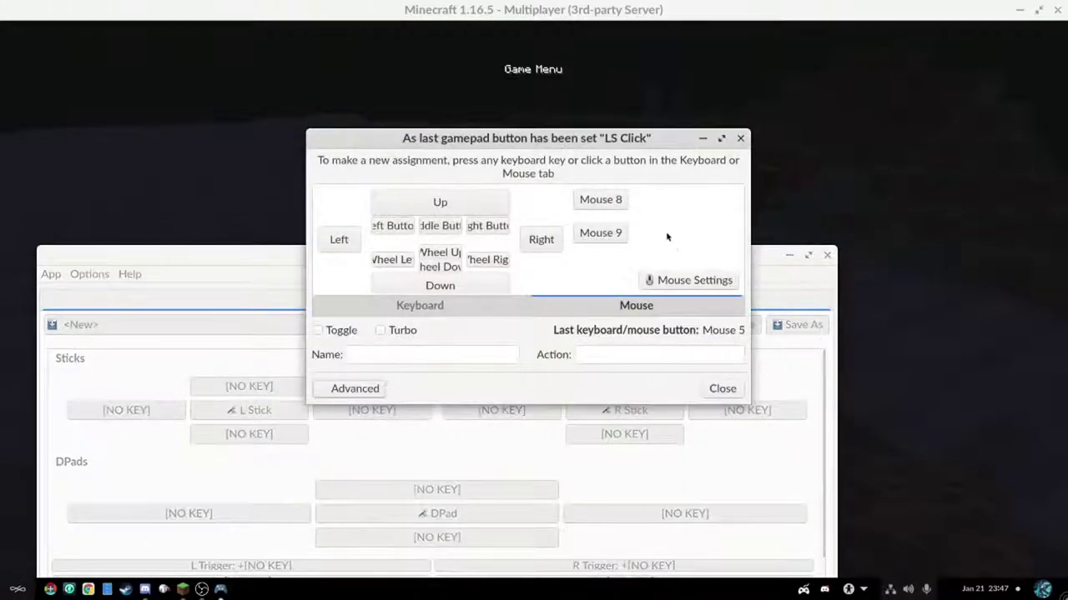
{"action": "left_click", "coordinate": [715, 388]}
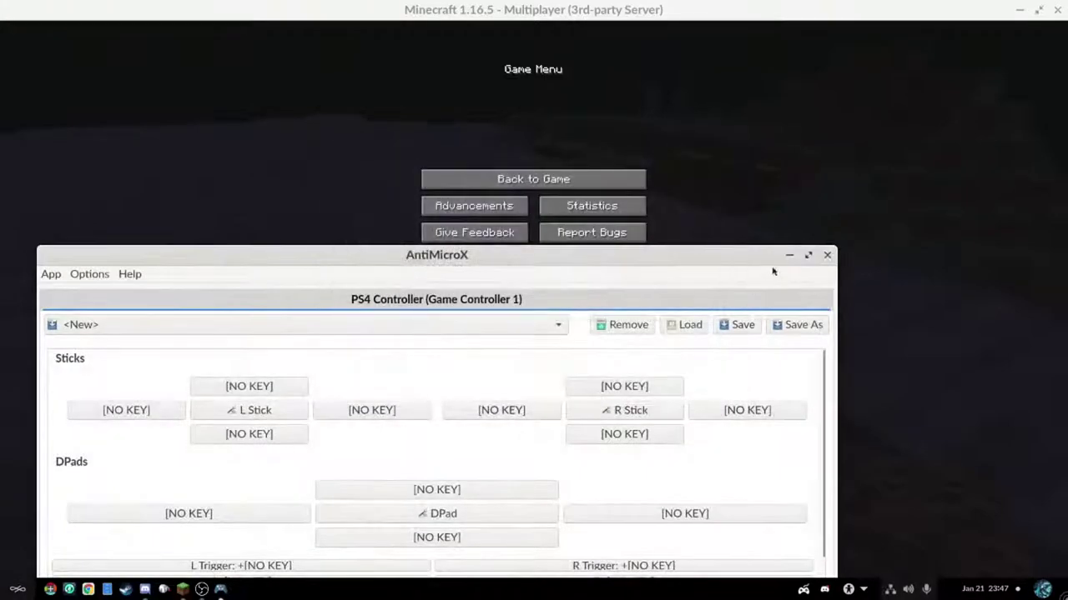
{"action": "left_click", "coordinate": [808, 256]}
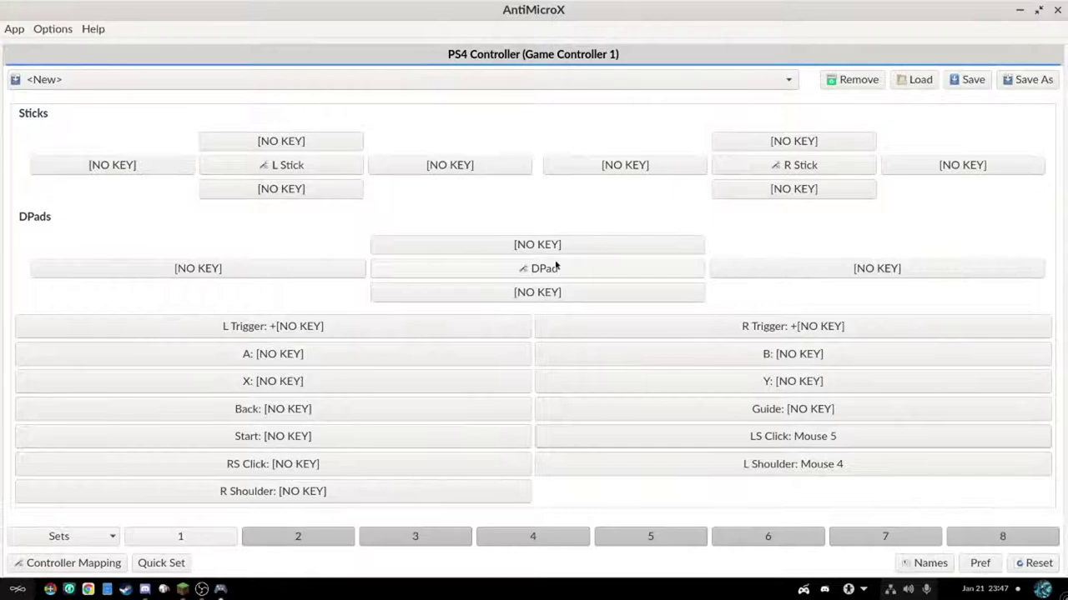
- Check L Trigger's mouse settings and assign the trigger the Right Mouse Button preset
{"action": "left_click", "coordinate": [292, 336]}
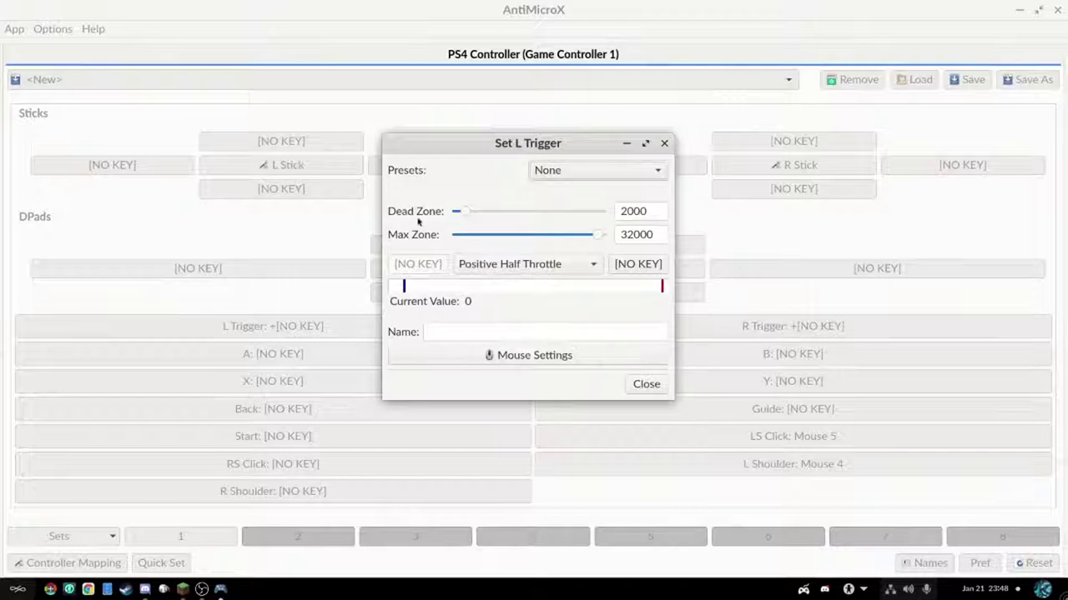
{"action": "left_click", "coordinate": [664, 144]}
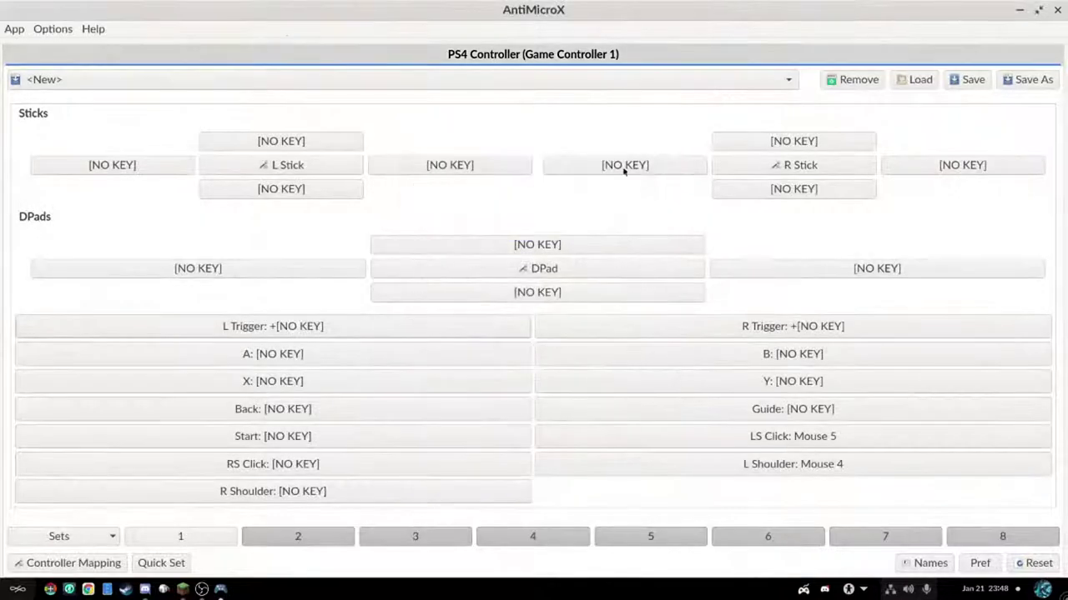
{"action": "left_click", "coordinate": [364, 326]}
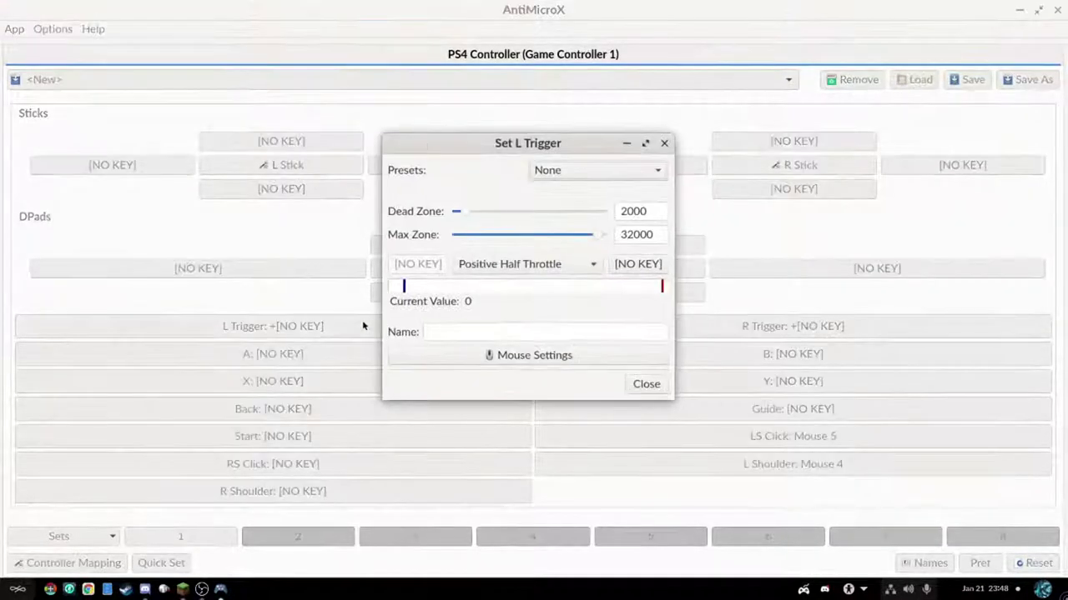
{"action": "left_click", "coordinate": [502, 356]}
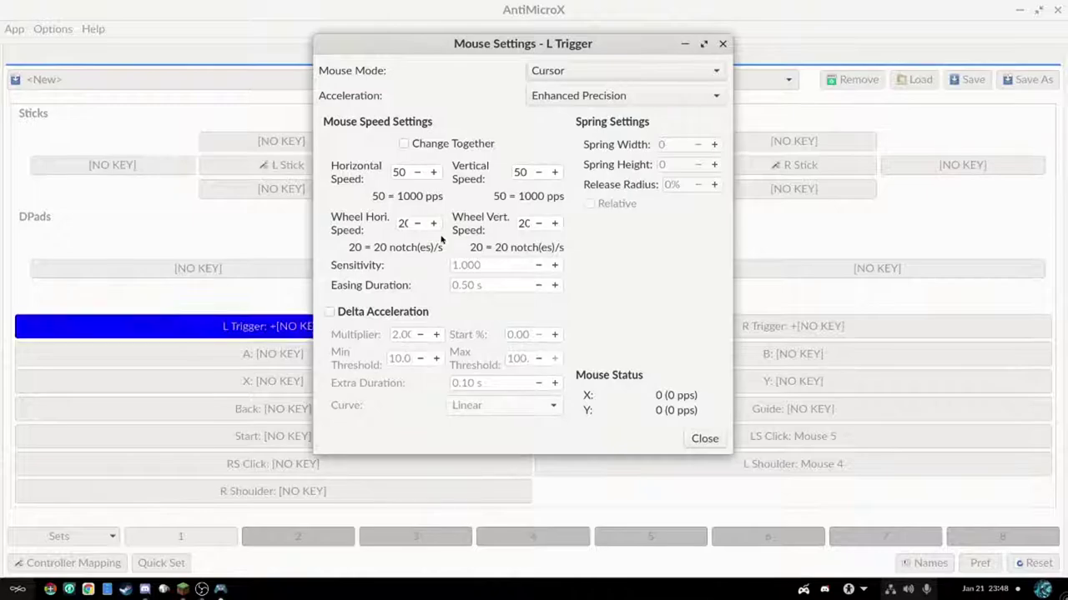
{"action": "left_click", "coordinate": [723, 44]}
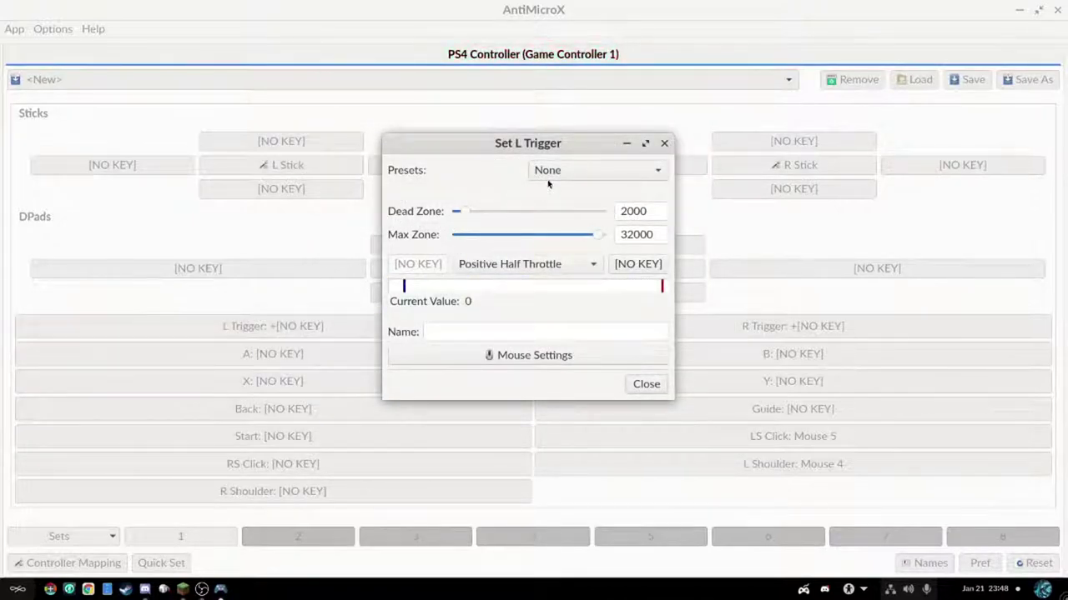
{"action": "left_click", "coordinate": [559, 171]}
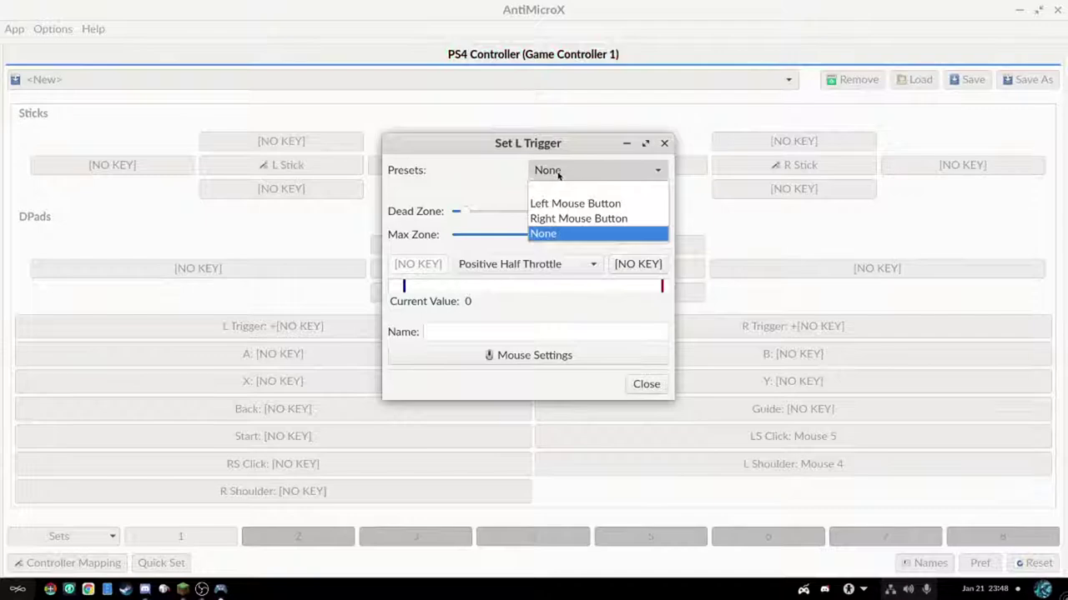
{"action": "left_click", "coordinate": [612, 219]}
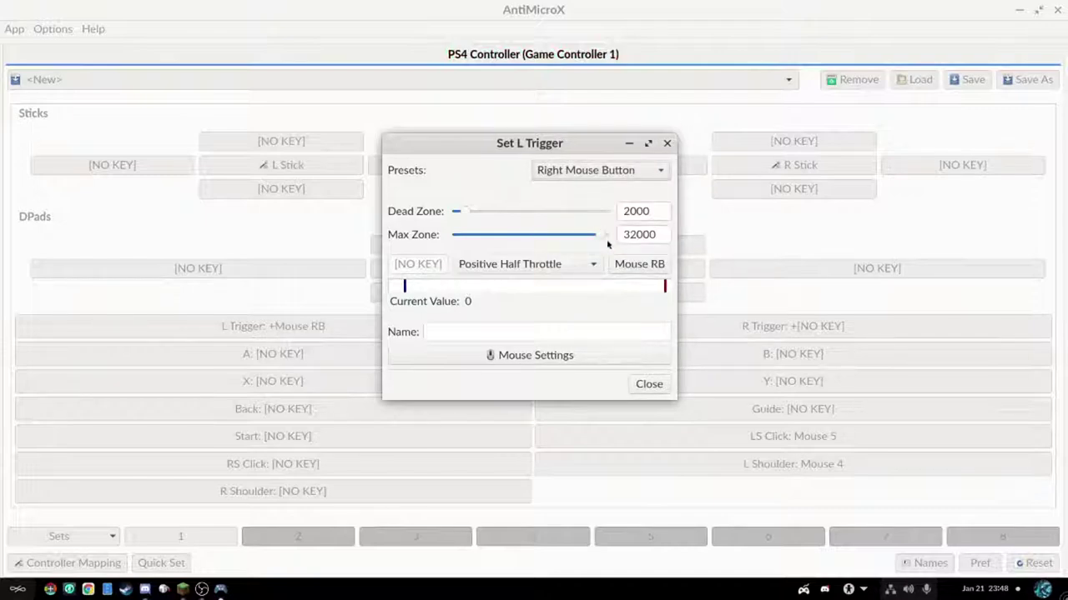
{"action": "left_click", "coordinate": [659, 385]}
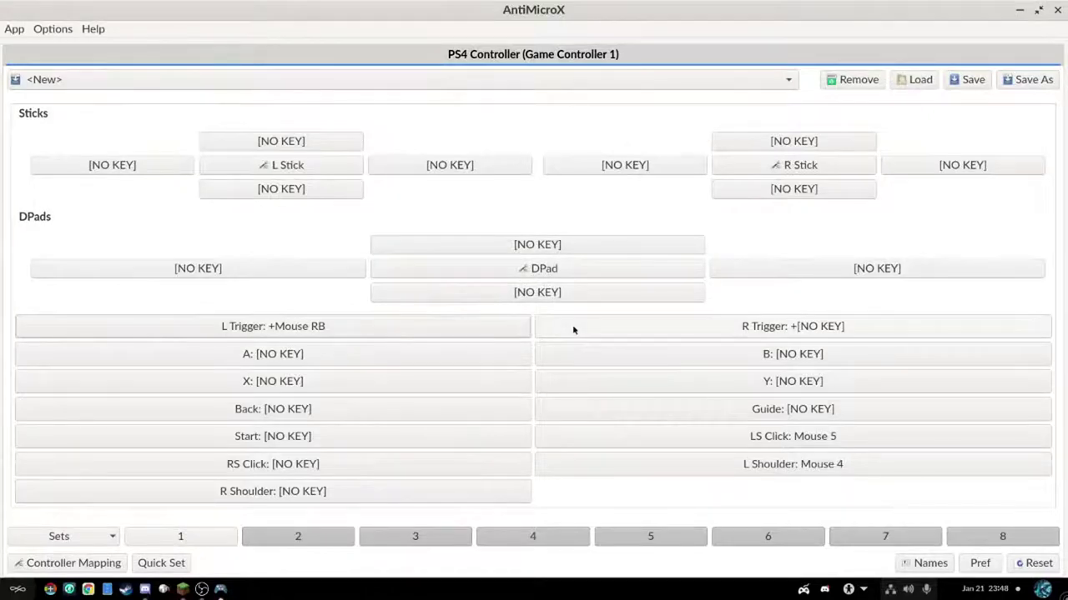
- Assign the Left Mouse Button preset to R Trigger
{"action": "left_click", "coordinate": [572, 329]}
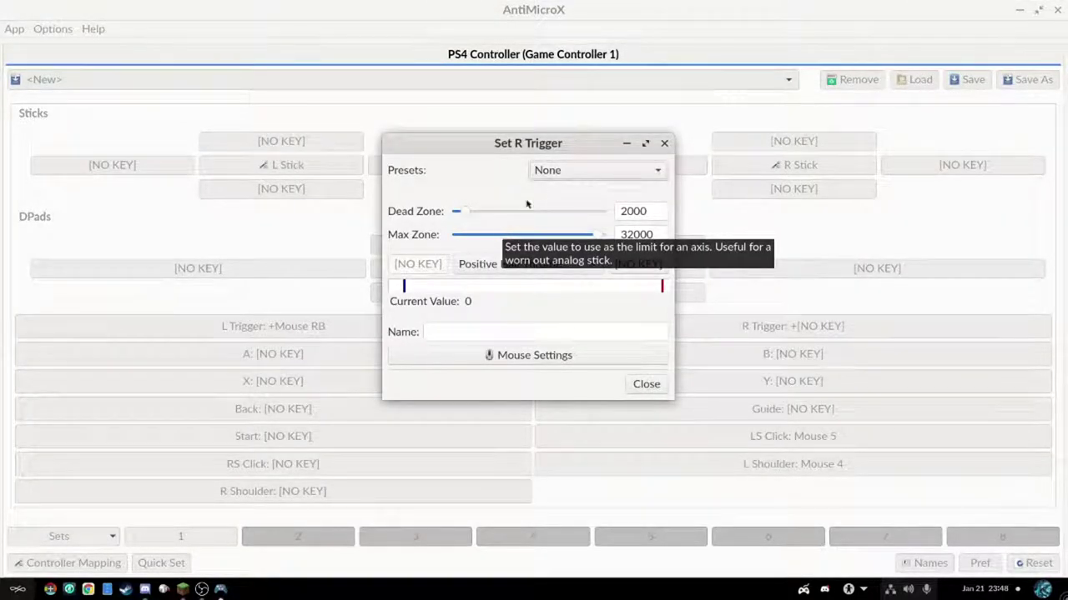
{"action": "left_click", "coordinate": [584, 170]}
{"action": "left_click", "coordinate": [572, 202]}
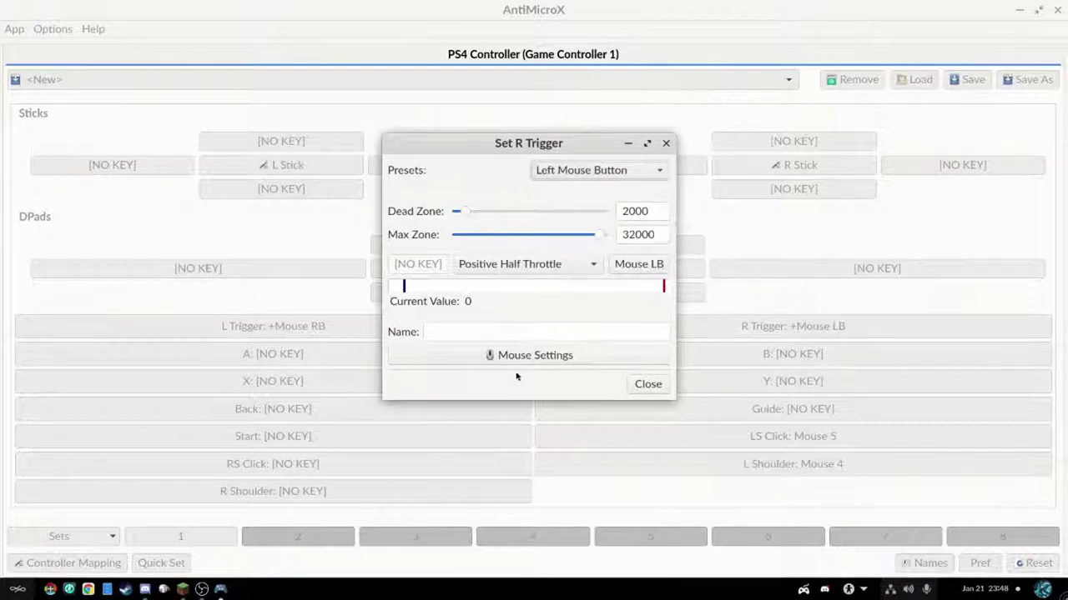
- Close the R Trigger settings and assign the Q key to the B button and the E key to the Y button
{"action": "left_click", "coordinate": [659, 384]}
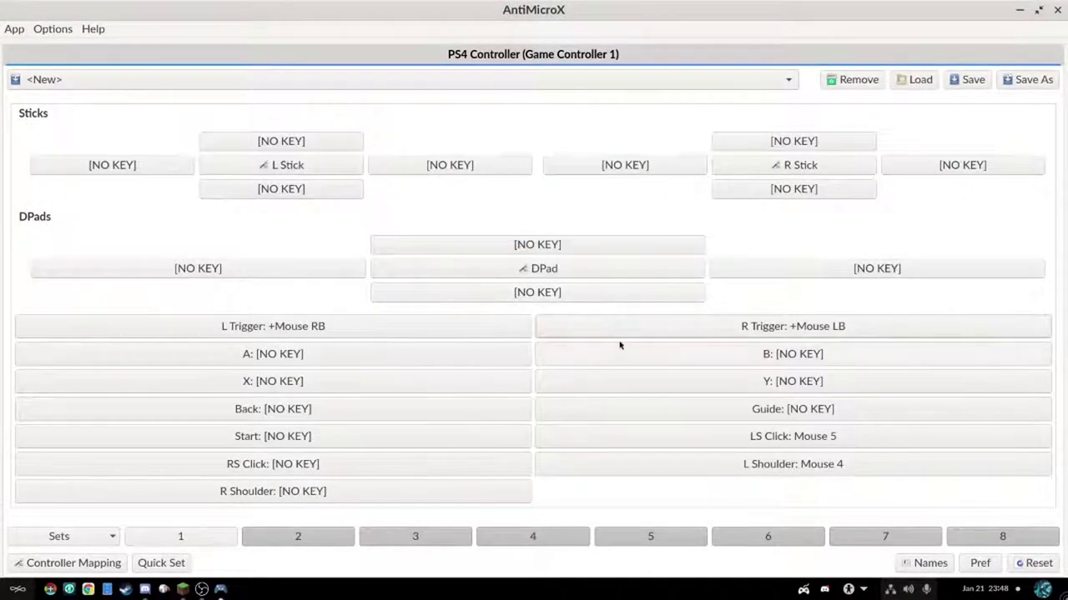
{"action": "left_click", "coordinate": [621, 354]}
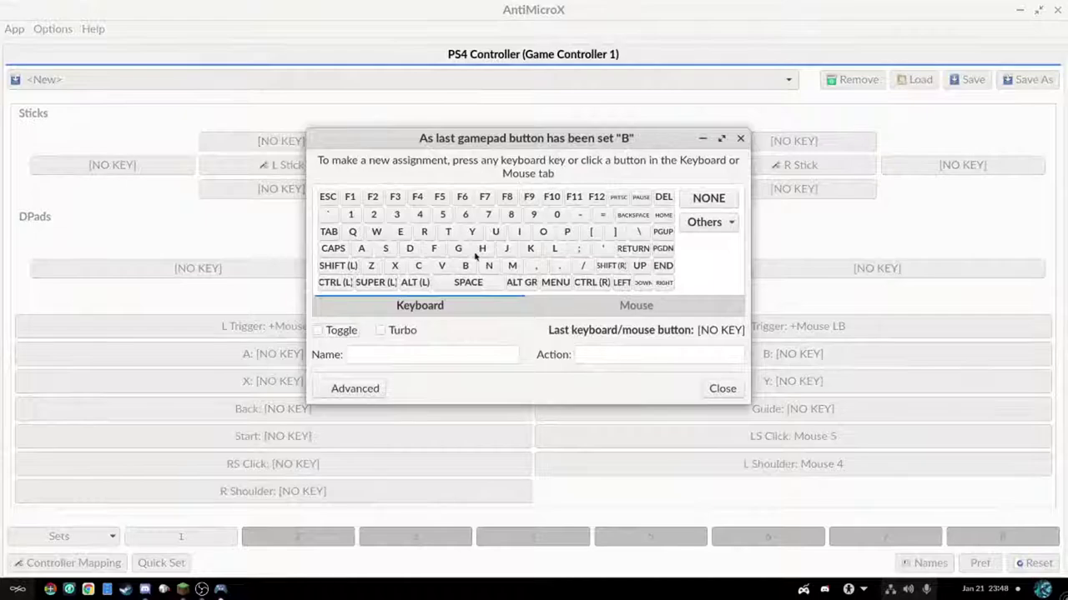
{"action": "left_click", "coordinate": [351, 233]}
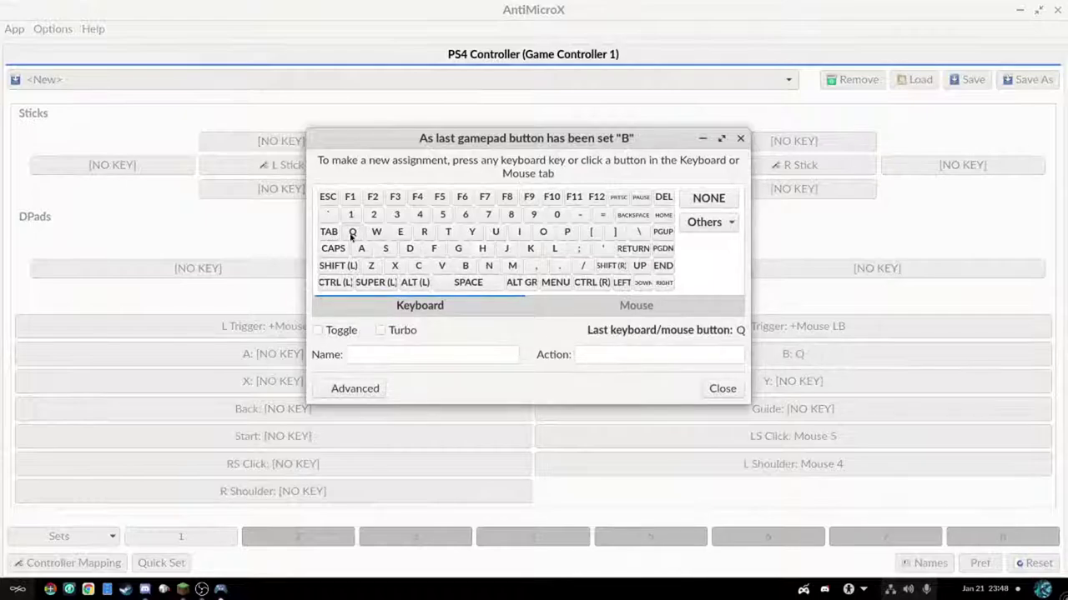
{"action": "left_click", "coordinate": [729, 389]}
{"action": "left_click", "coordinate": [742, 382]}
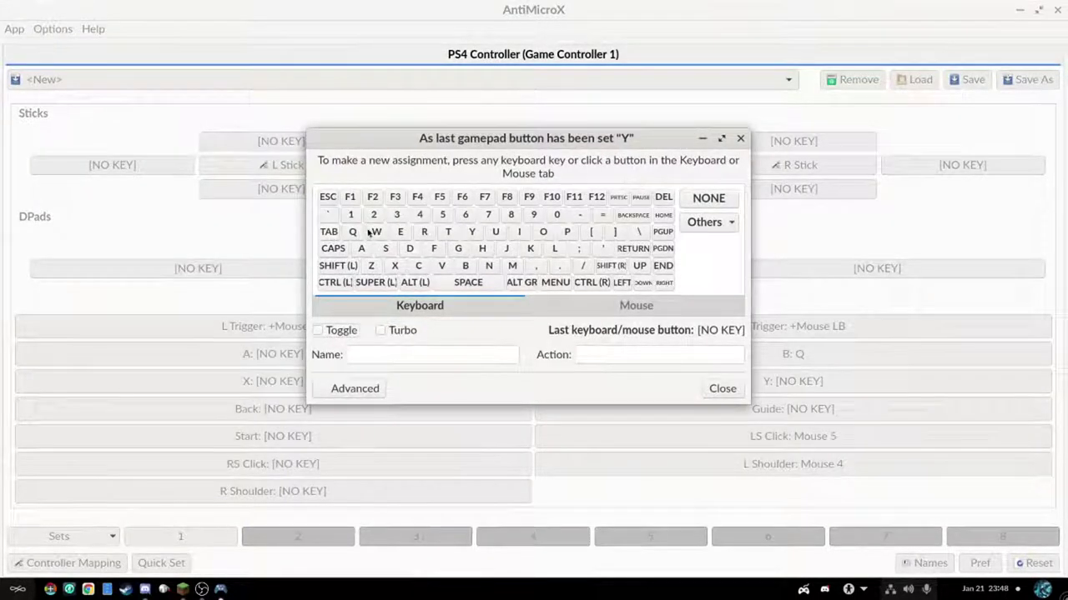
{"action": "left_click", "coordinate": [398, 233]}
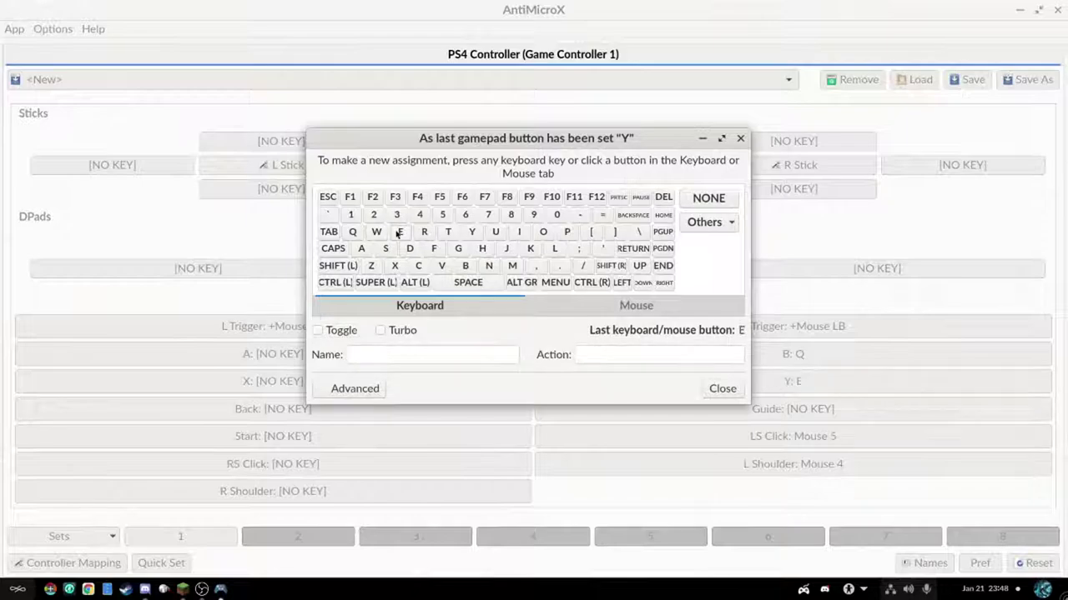
{"action": "left_click", "coordinate": [729, 389]}
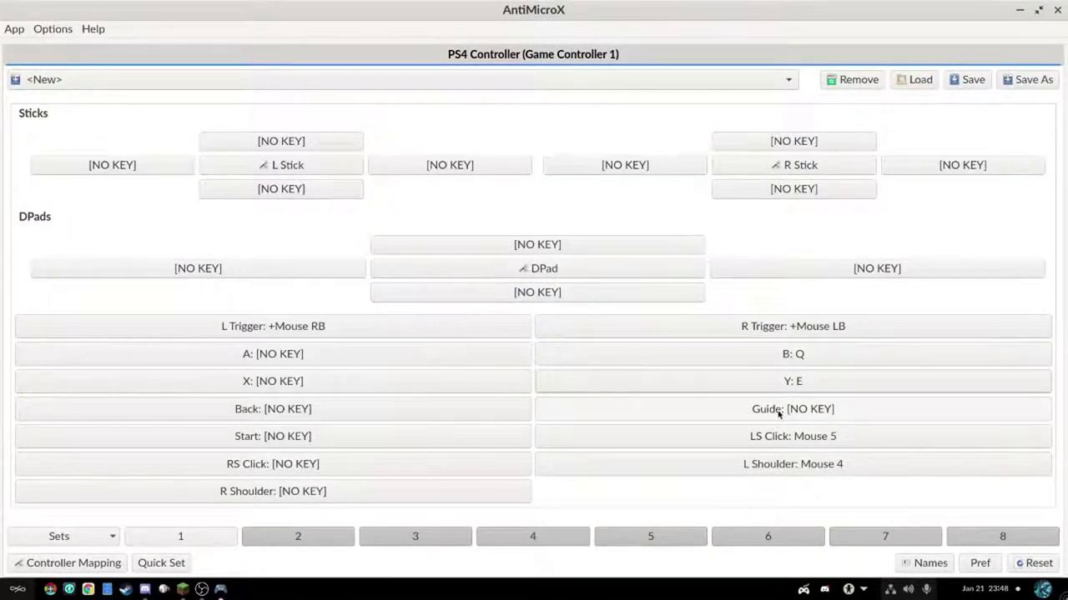
- Assign the left Super key to the Guide button and test the Super key
{"action": "left_click", "coordinate": [843, 420]}
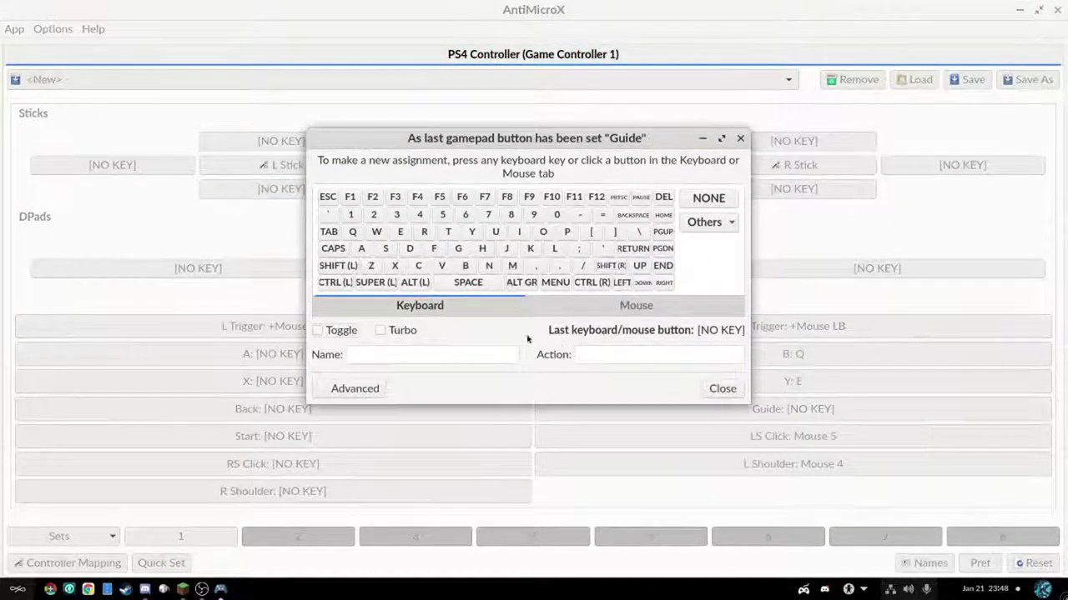
{"action": "left_click", "coordinate": [376, 283]}
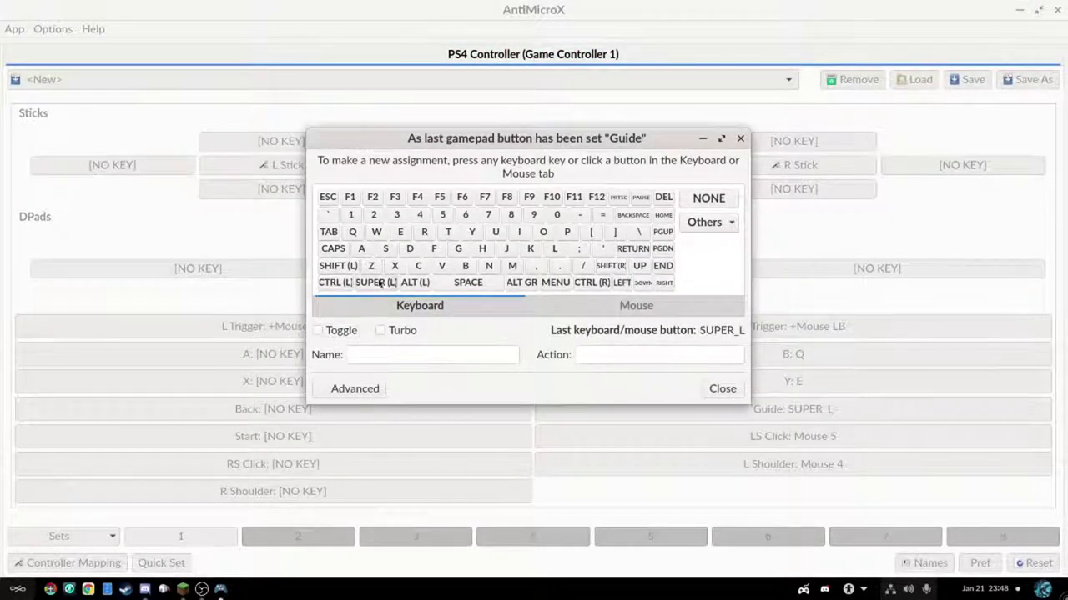
{"action": "left_click", "coordinate": [723, 391]}
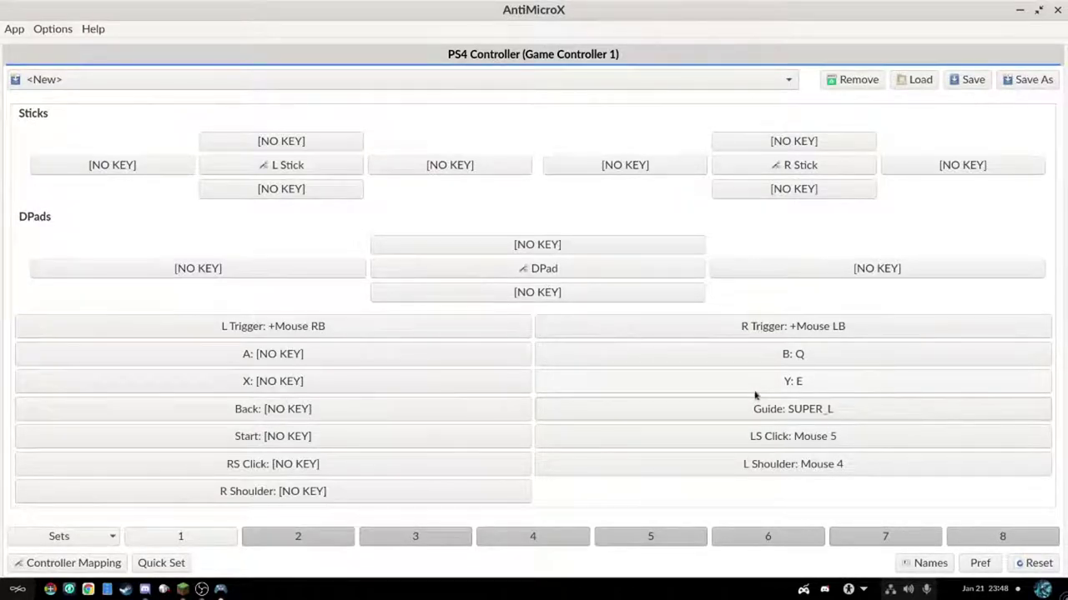
{"action": "key", "text": "super"}
{"action": "key", "text": "super"}
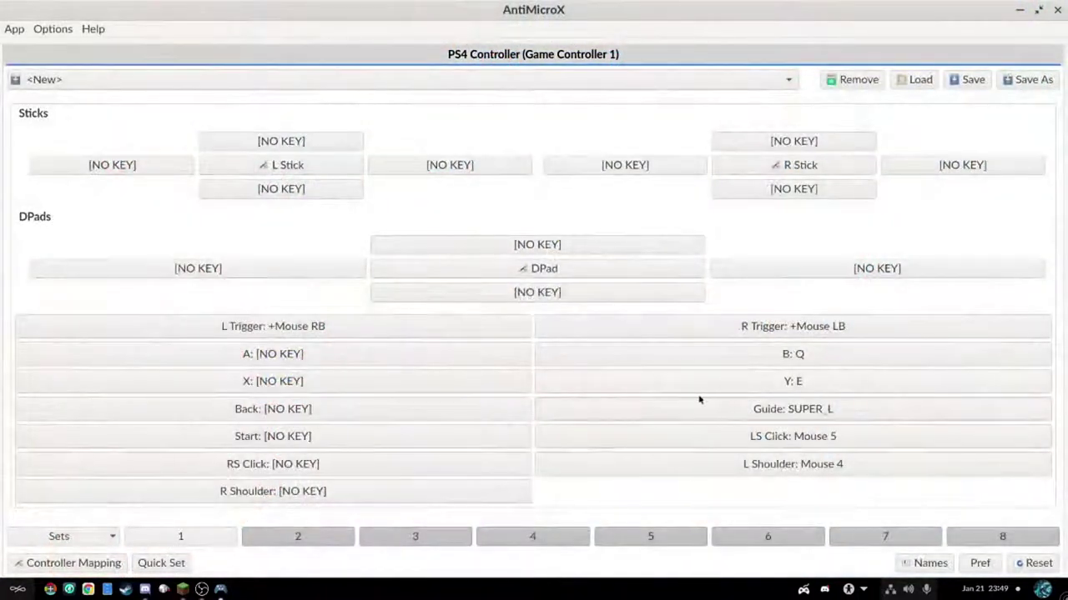
- Assign the ESC key to the Start button and the TAB key to the Back button
{"action": "left_click", "coordinate": [325, 440]}
{"action": "left_click", "coordinate": [327, 197]}
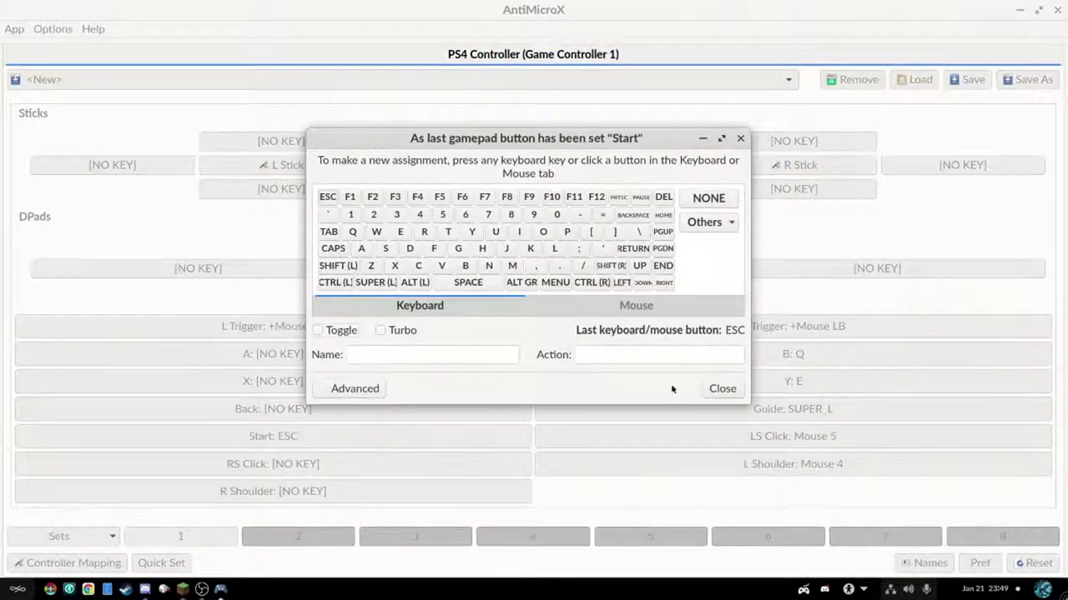
{"action": "left_click", "coordinate": [722, 390]}
{"action": "left_click", "coordinate": [275, 410]}
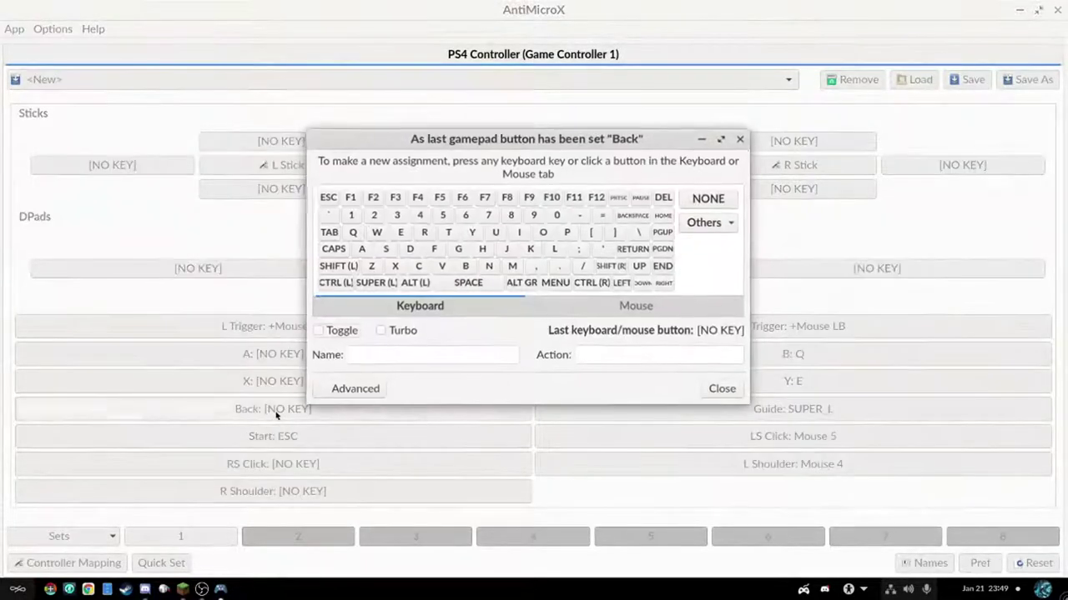
{"action": "left_click", "coordinate": [329, 232]}
{"action": "left_click", "coordinate": [724, 389]}
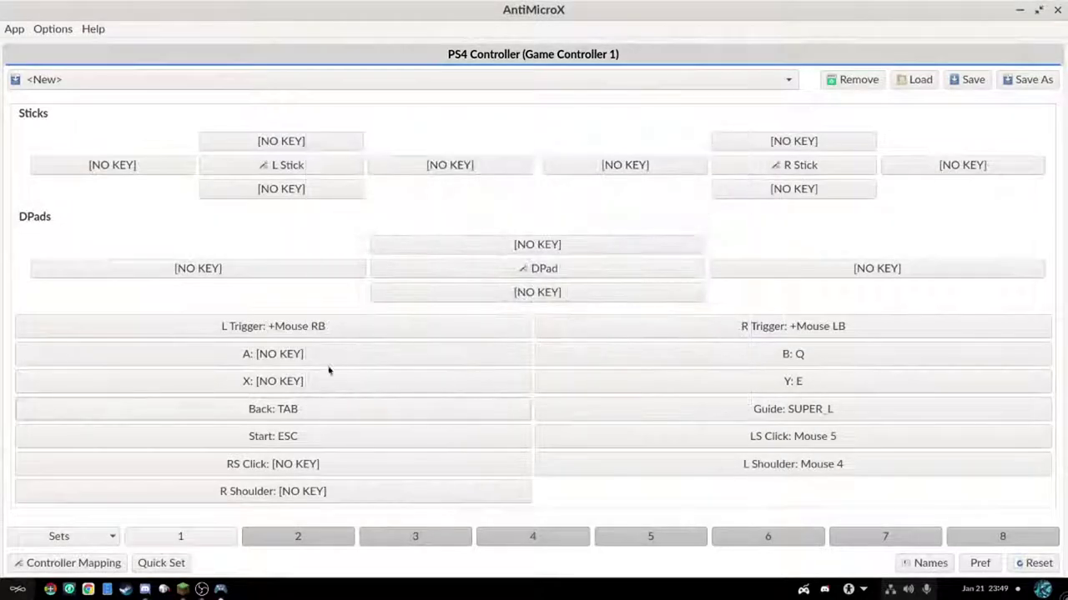
- Assign the SPACE key to the A button
{"action": "left_click", "coordinate": [328, 363]}
{"action": "left_click", "coordinate": [453, 284]}
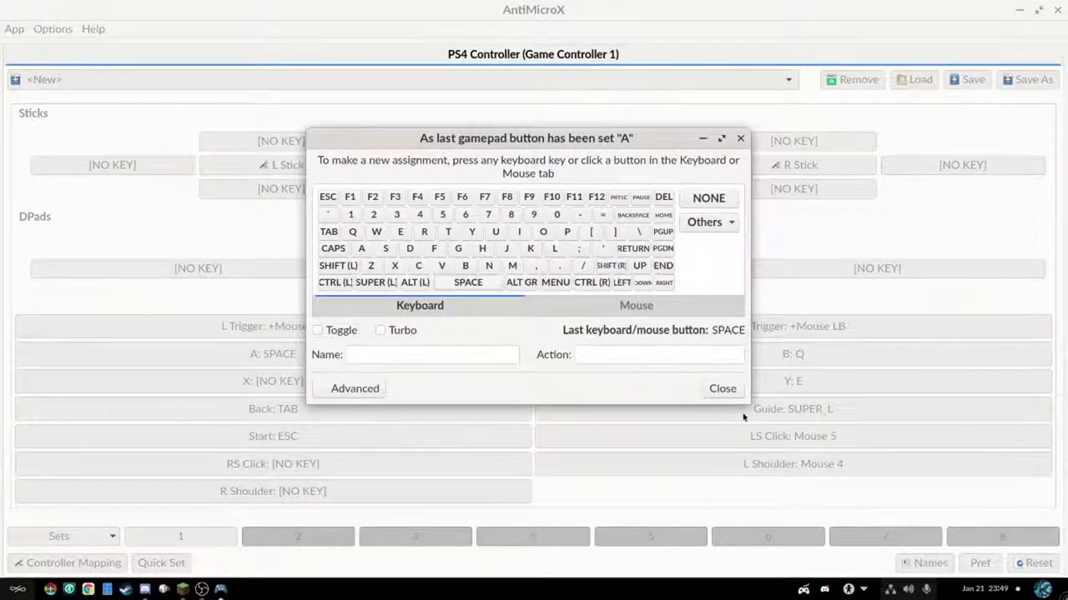
{"action": "left_click", "coordinate": [708, 387]}
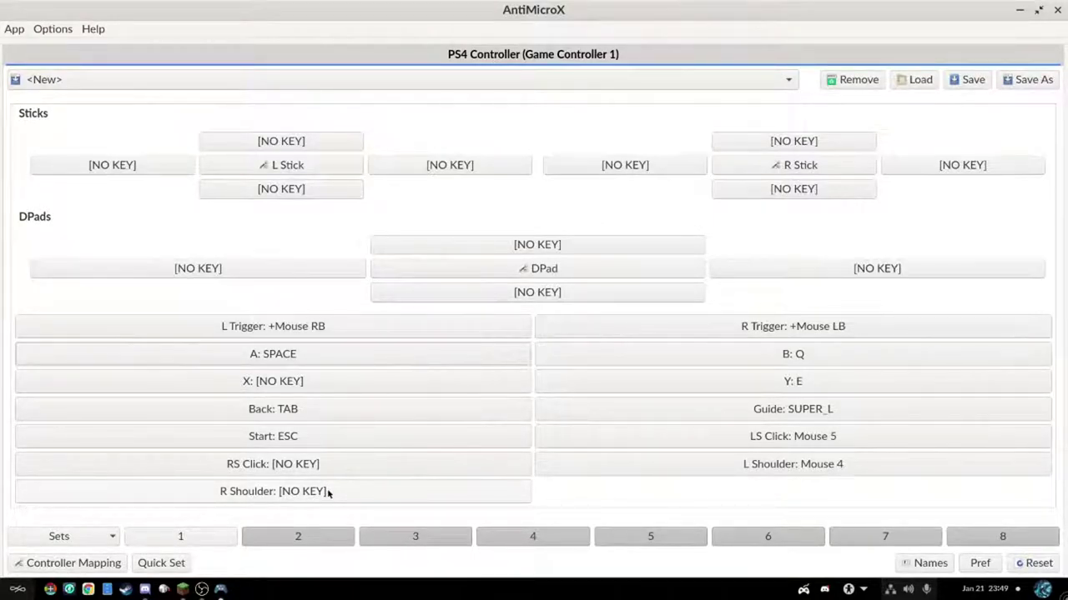
- Reassign LS Click to the left Shift key with Toggle enabled
{"action": "right_click", "coordinate": [711, 448]}
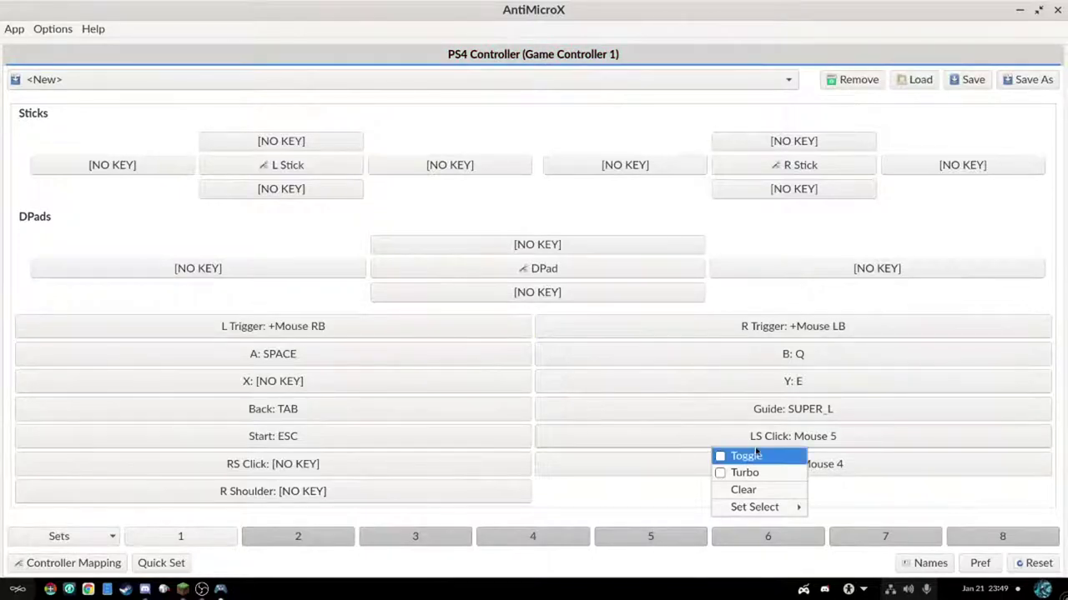
{"action": "left_click", "coordinate": [892, 496]}
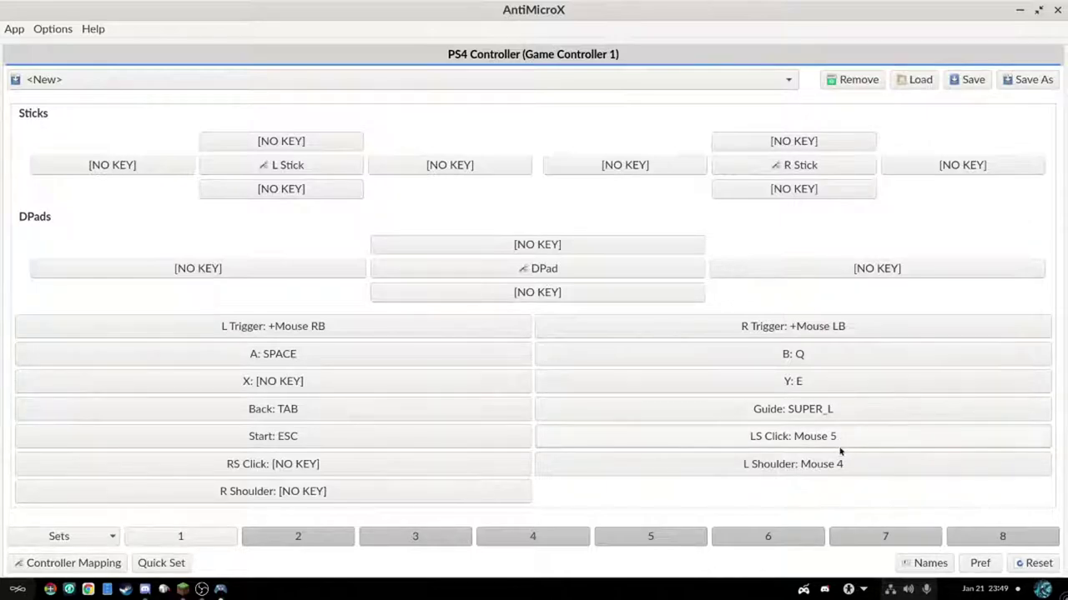
{"action": "left_click", "coordinate": [776, 440]}
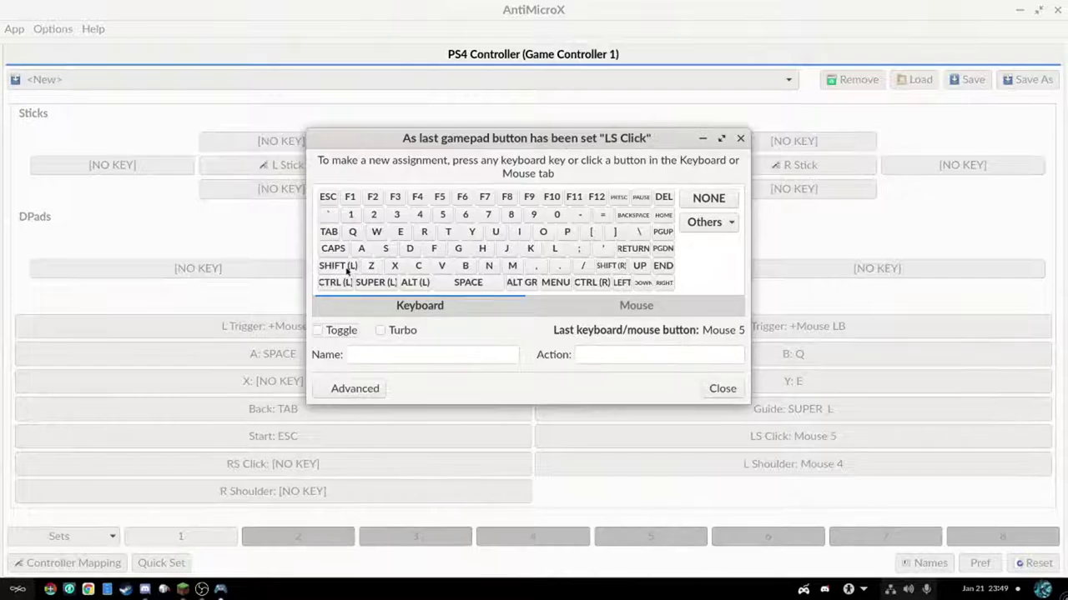
{"action": "left_click", "coordinate": [320, 332]}
{"action": "left_click", "coordinate": [337, 266]}
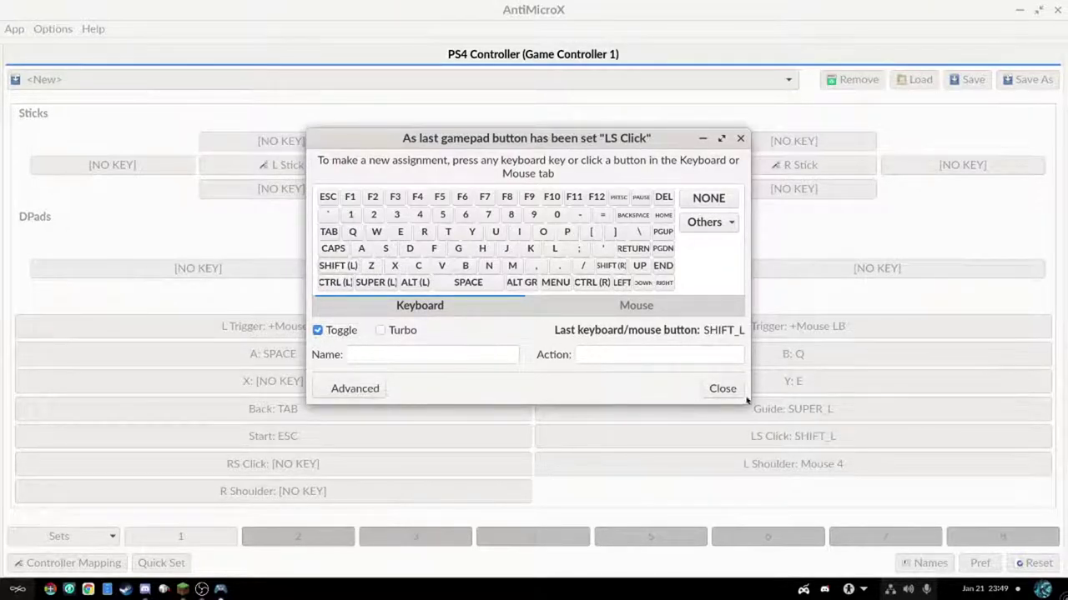
{"action": "left_click", "coordinate": [724, 388]}
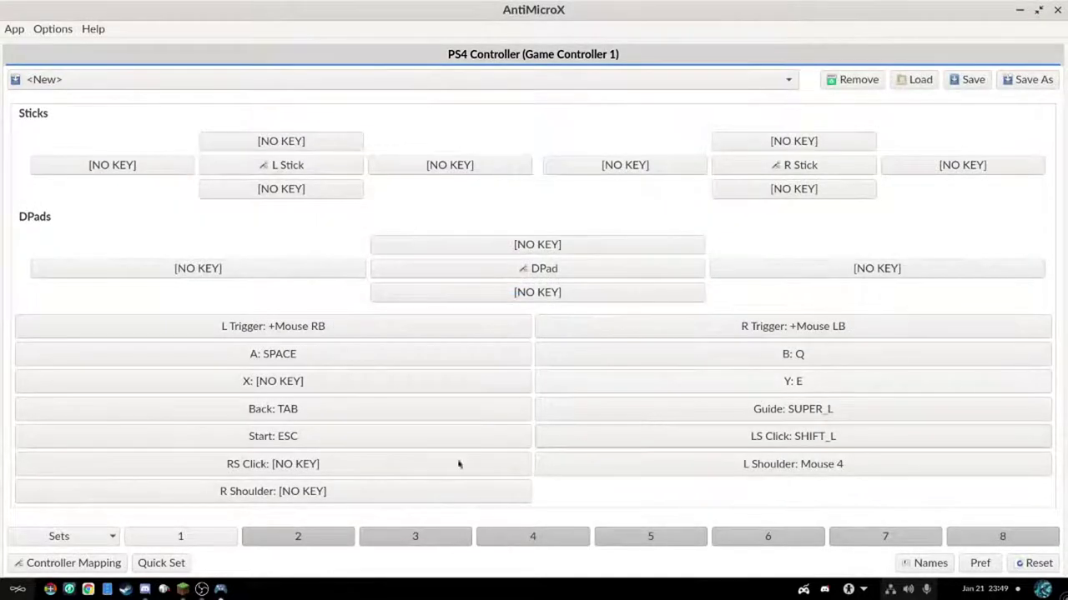
- Assign the F5 key to RS Click and the mouse Wheel Down action to R Shoulder
{"action": "left_click", "coordinate": [322, 470]}
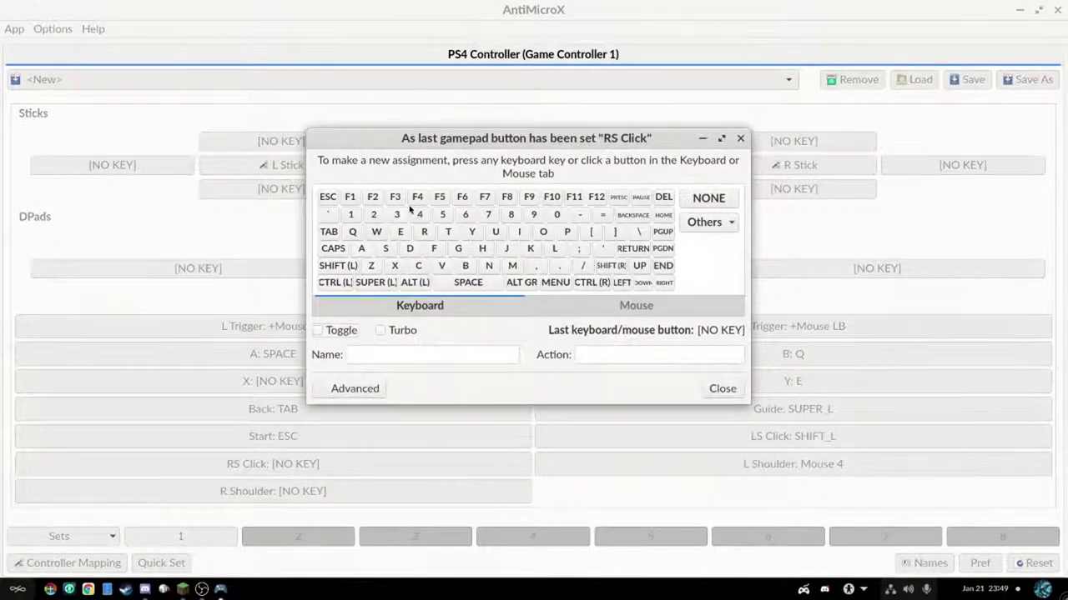
{"action": "left_click", "coordinate": [439, 198]}
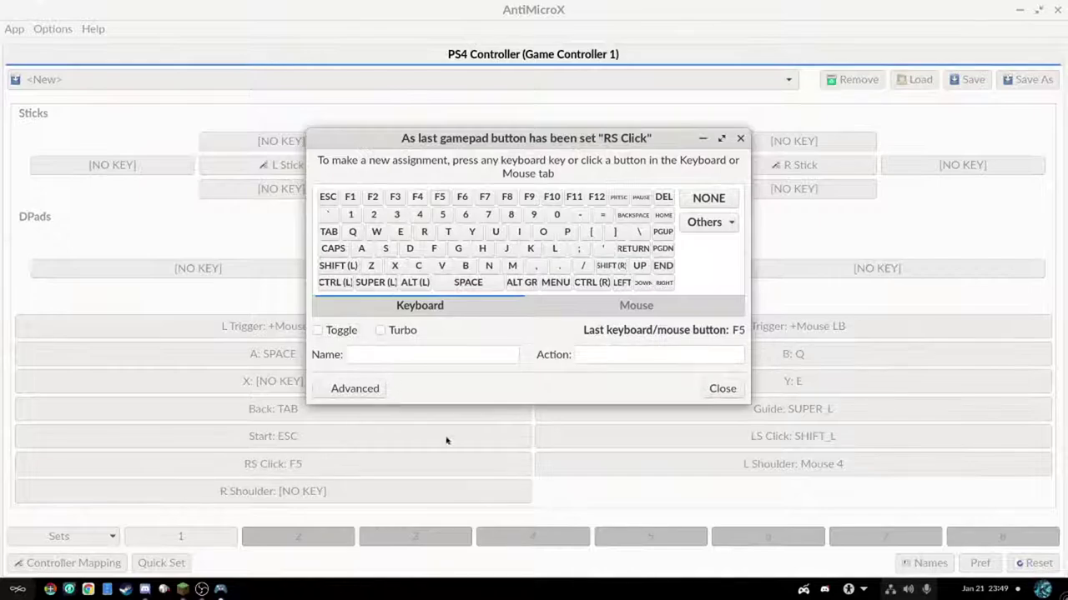
{"action": "left_click", "coordinate": [722, 390]}
{"action": "left_click", "coordinate": [408, 499]}
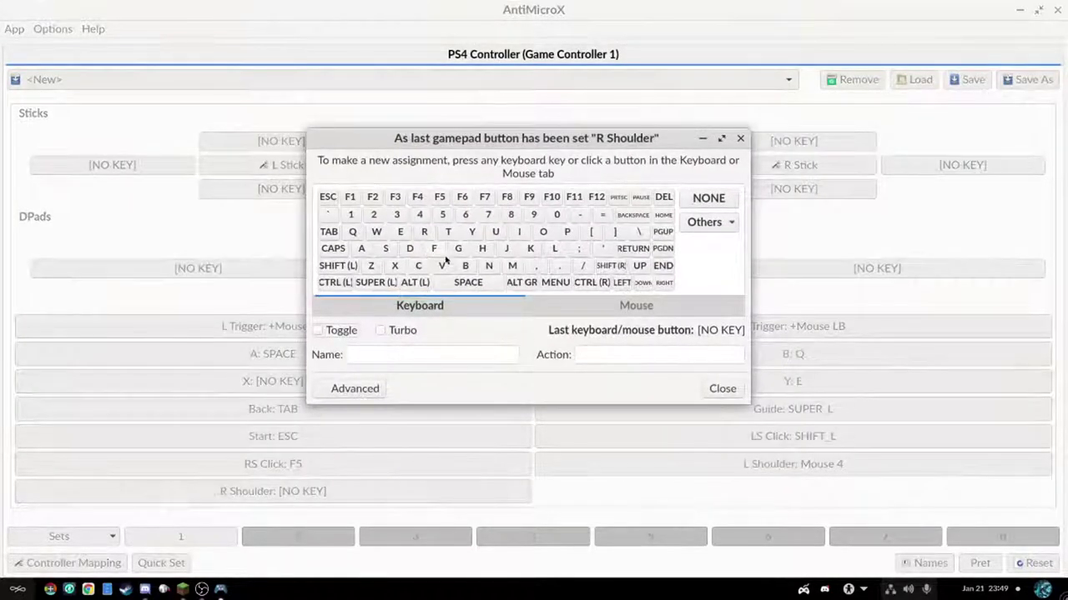
{"action": "left_click", "coordinate": [622, 307]}
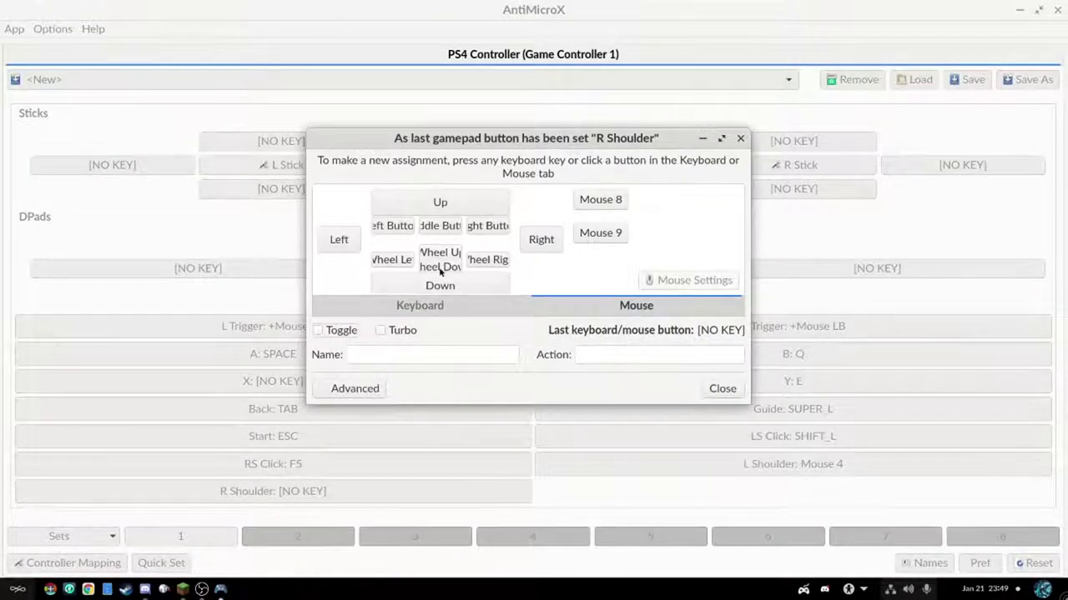
{"action": "left_click", "coordinate": [440, 272]}
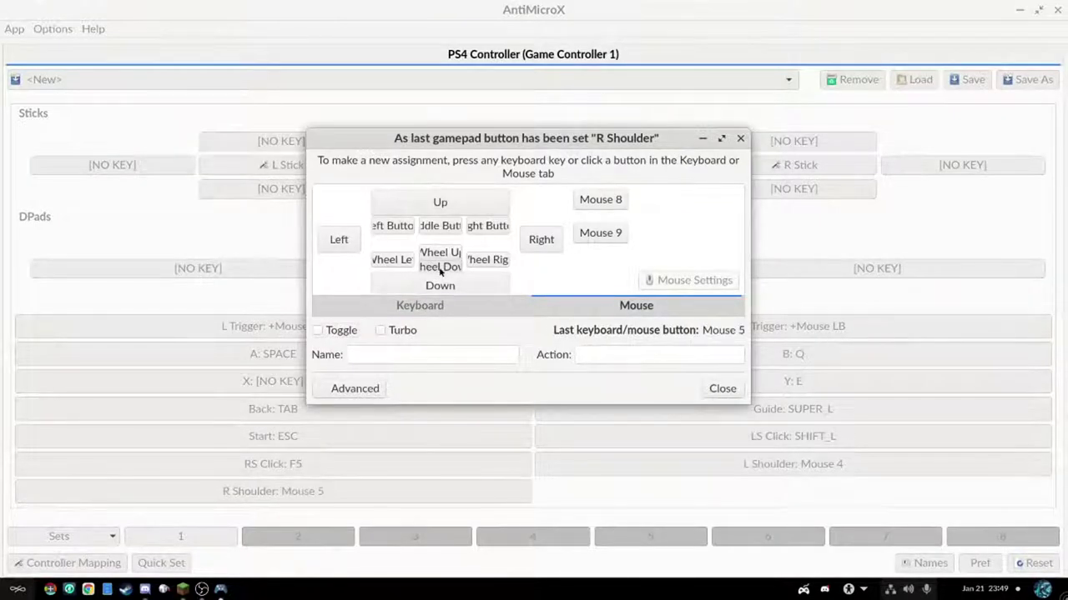
{"action": "left_click", "coordinate": [722, 387]}
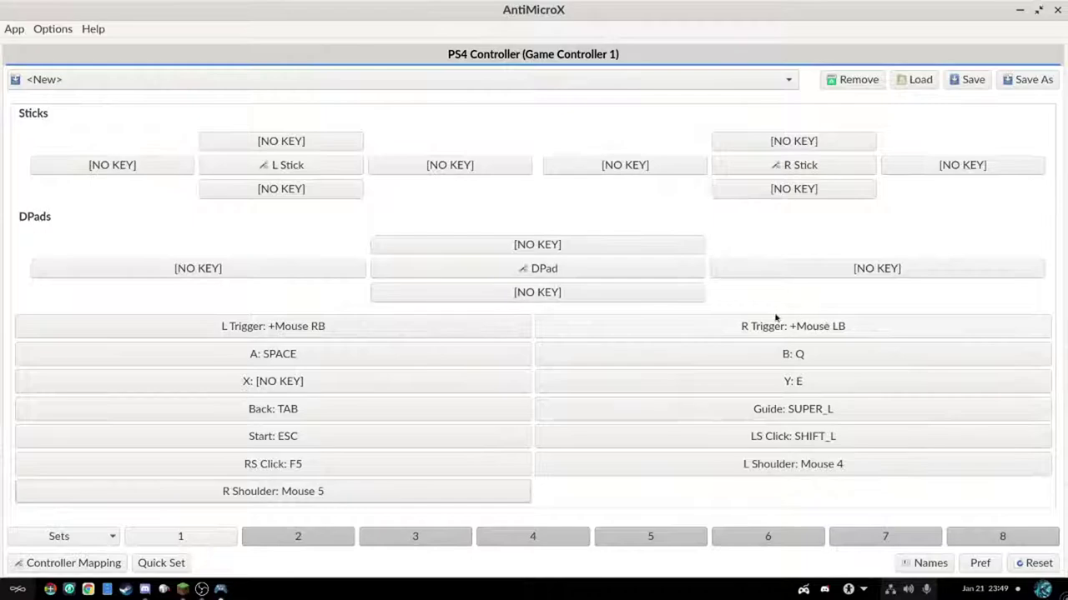
- Assign the E key to the X button
{"action": "left_click", "coordinate": [334, 389]}
{"action": "left_click", "coordinate": [393, 233]}
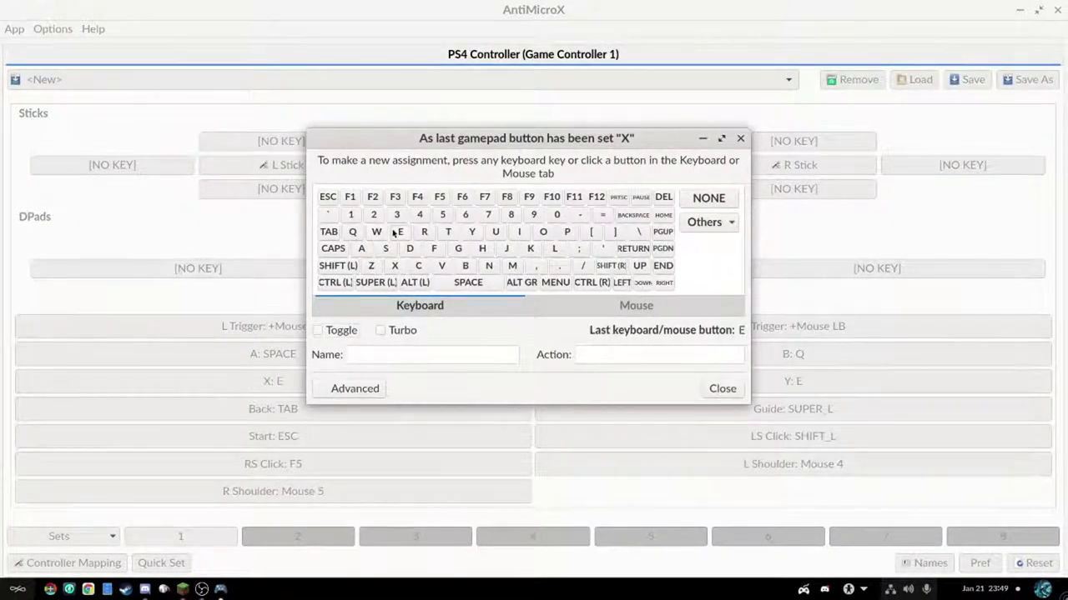
{"action": "left_click", "coordinate": [717, 388]}
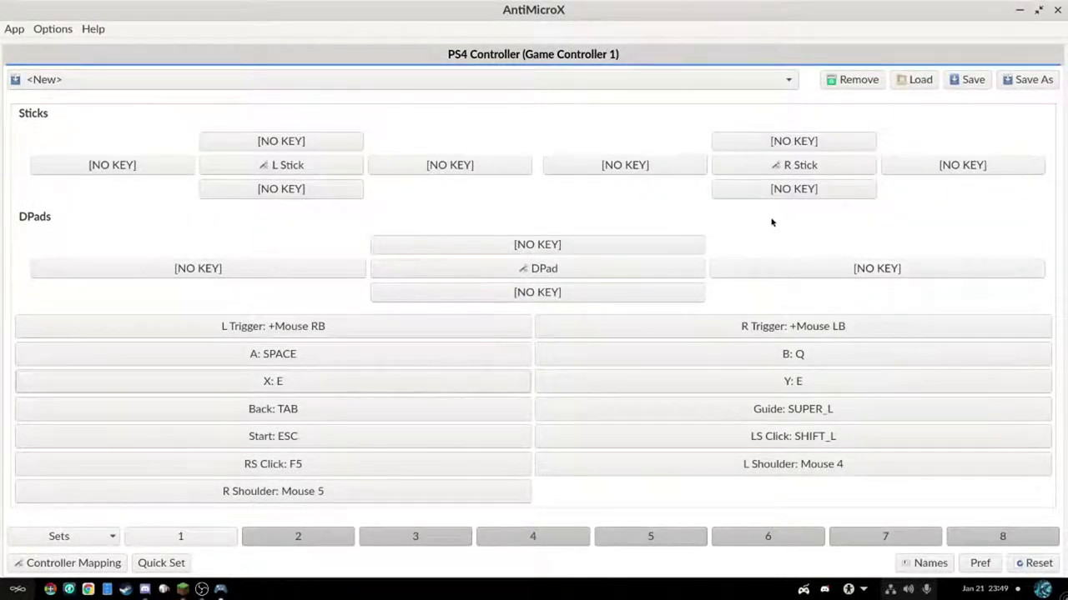
- Apply the Mouse (Normal) preset to the R Stick and close its settings
{"action": "left_click", "coordinate": [755, 170]}
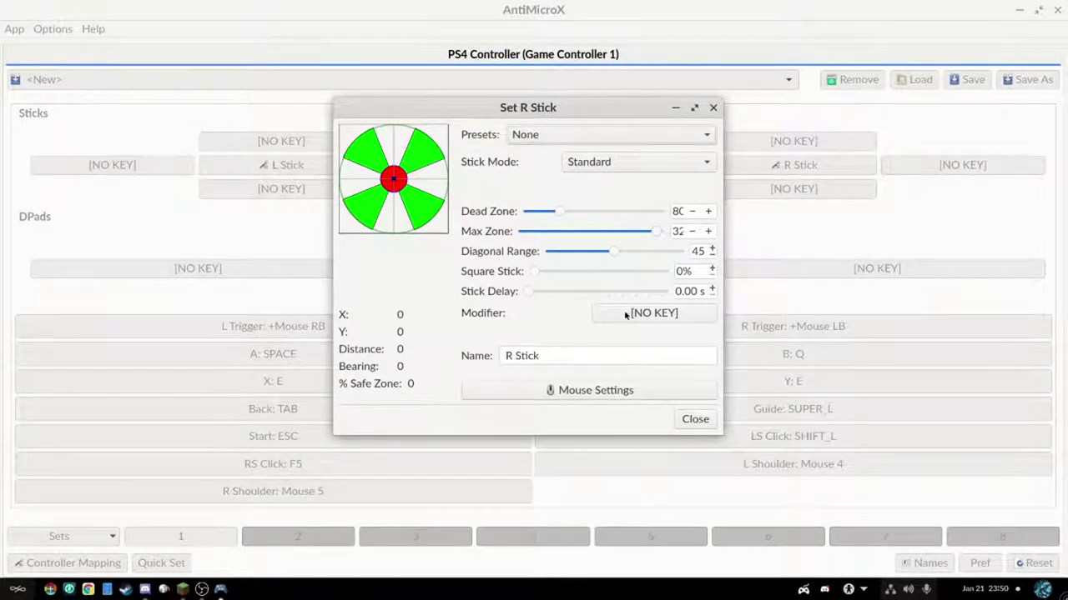
{"action": "left_click", "coordinate": [625, 138]}
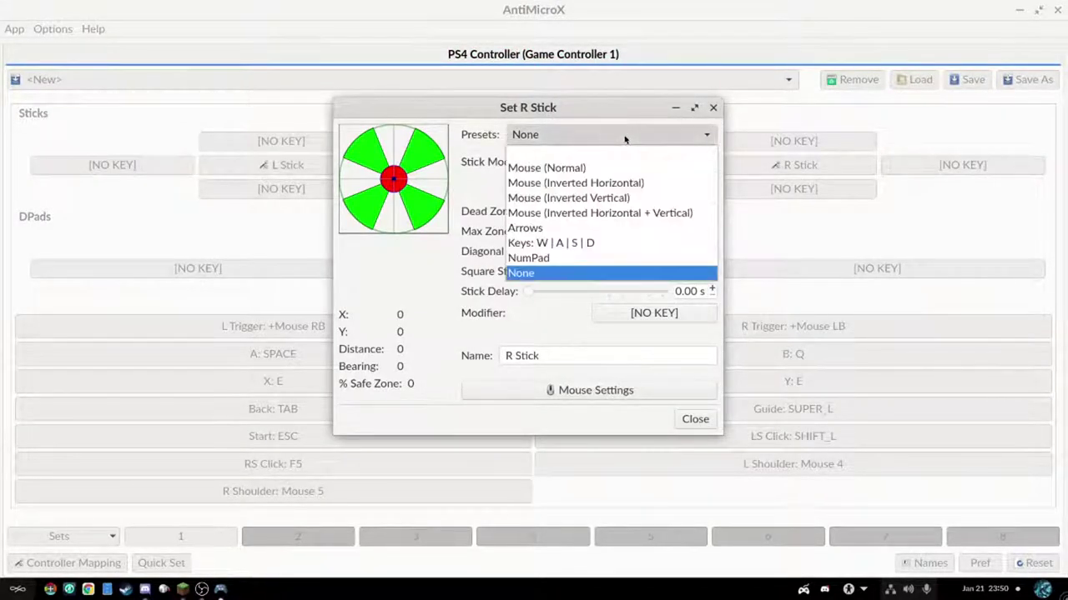
{"action": "left_click", "coordinate": [612, 170]}
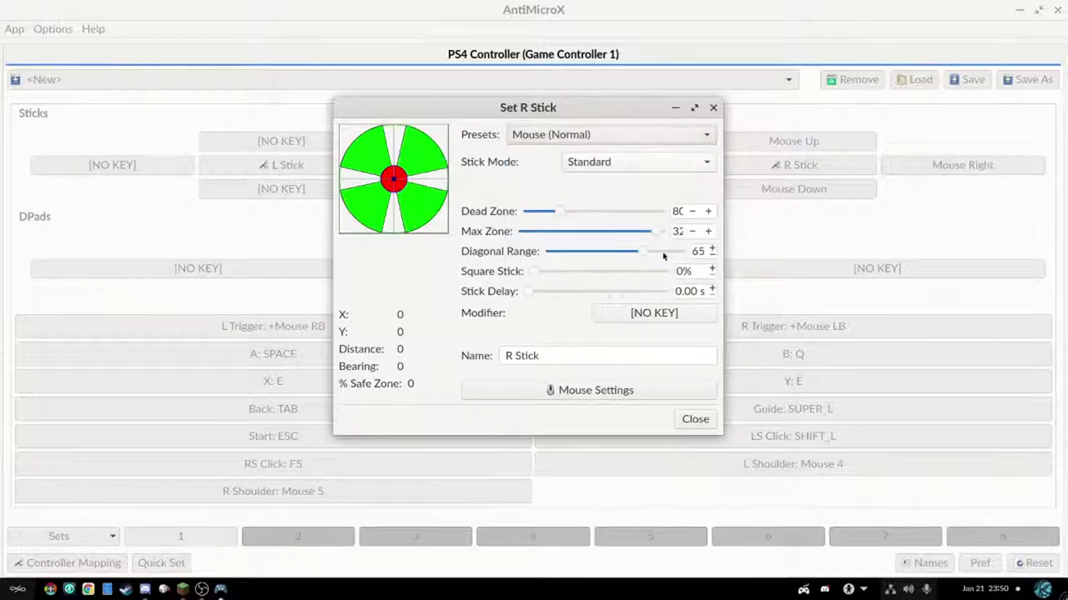
{"action": "left_click", "coordinate": [694, 418]}
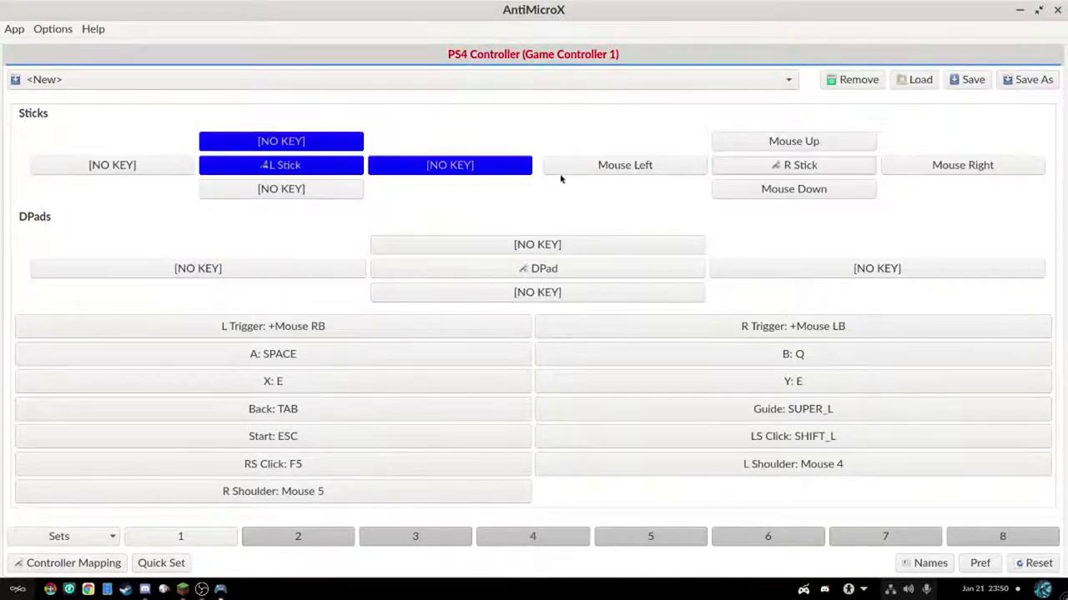
- Assign the W key to L Stick up and the A key to L Stick left
{"action": "left_click", "coordinate": [334, 141]}
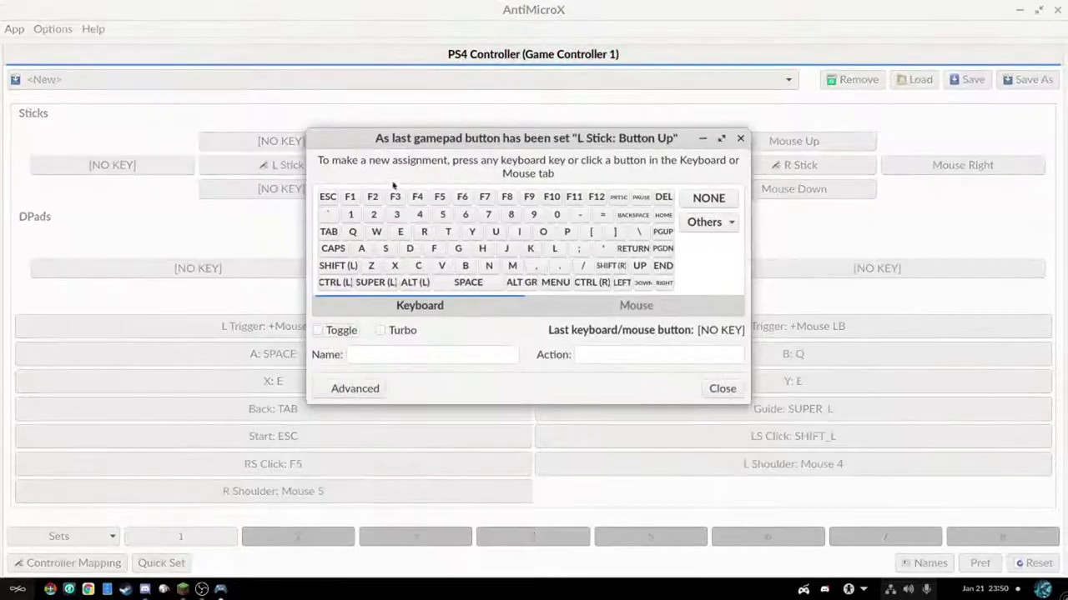
{"action": "left_click", "coordinate": [376, 232]}
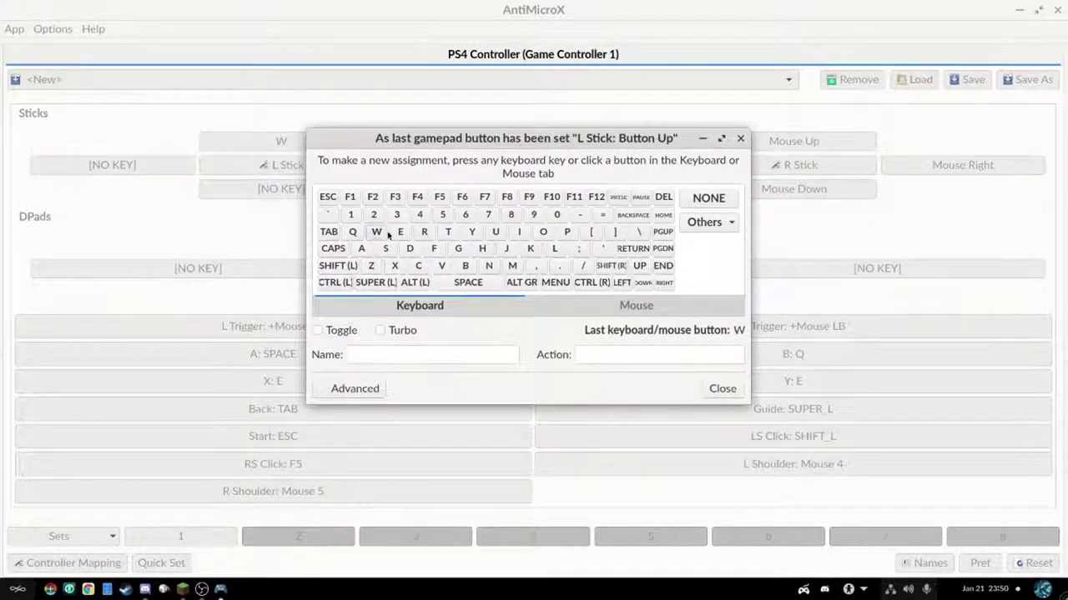
{"action": "left_click", "coordinate": [719, 389]}
{"action": "left_click", "coordinate": [156, 174]}
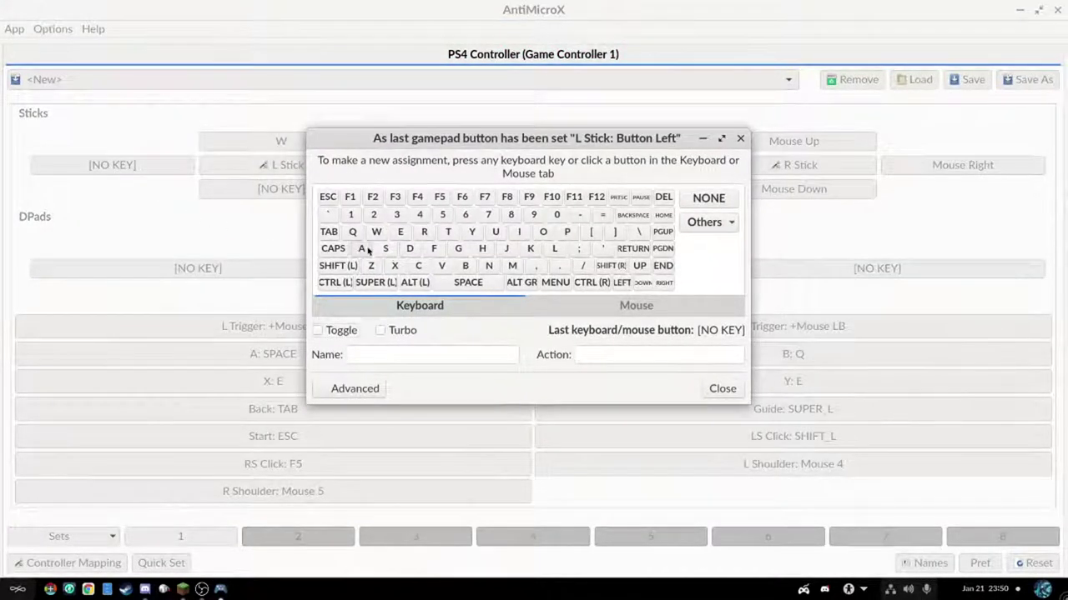
{"action": "left_click", "coordinate": [361, 249]}
{"action": "left_click", "coordinate": [722, 389]}
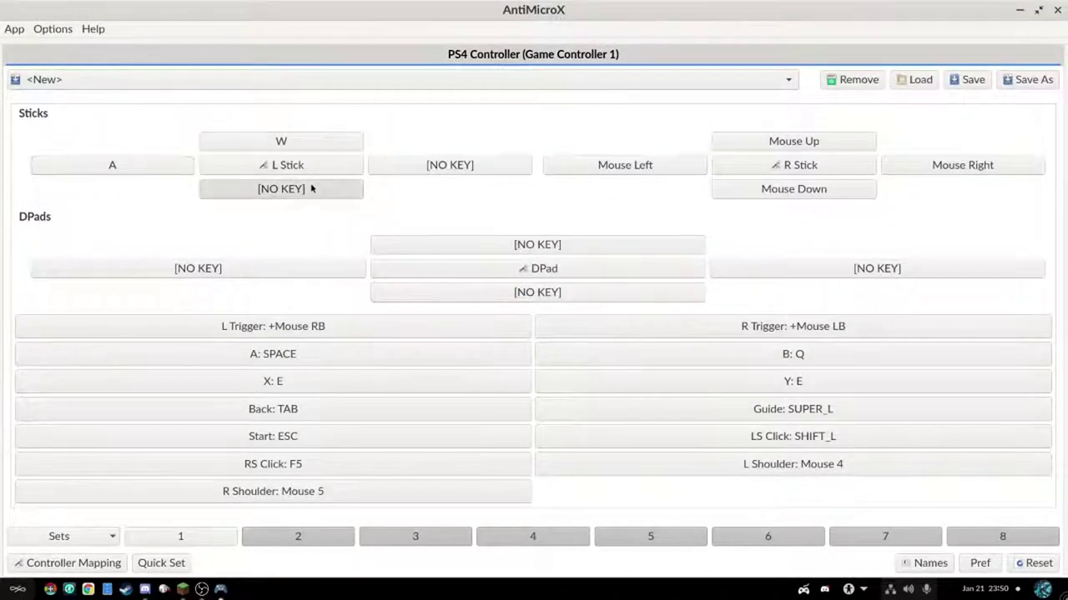
- Assign the S key to L Stick down and the D key to L Stick right
{"action": "left_click", "coordinate": [312, 186]}
{"action": "left_click", "coordinate": [385, 249]}
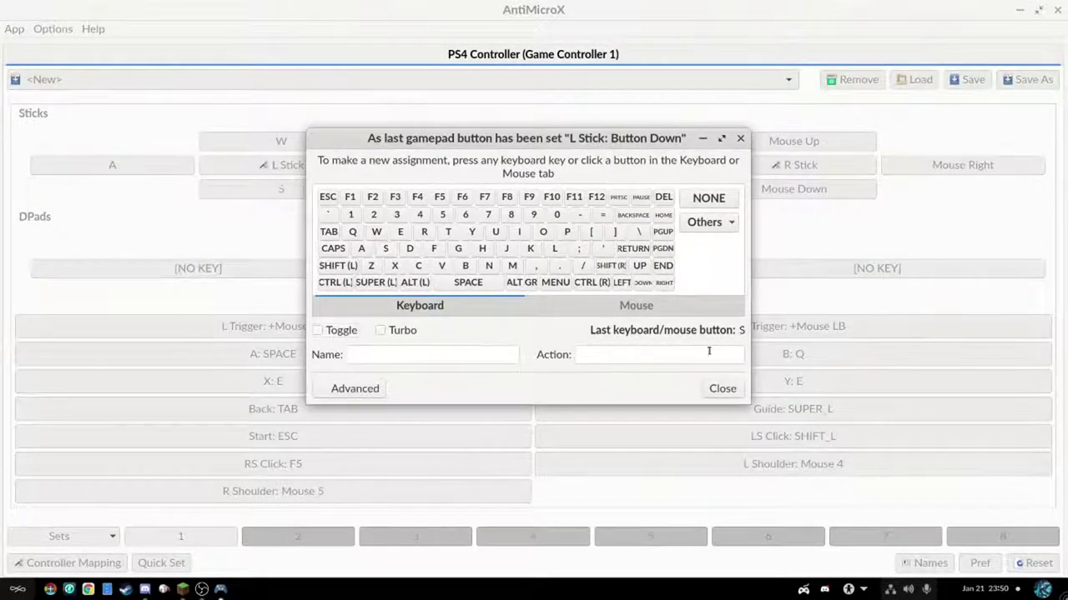
{"action": "left_click", "coordinate": [715, 394]}
{"action": "left_click", "coordinate": [443, 170]}
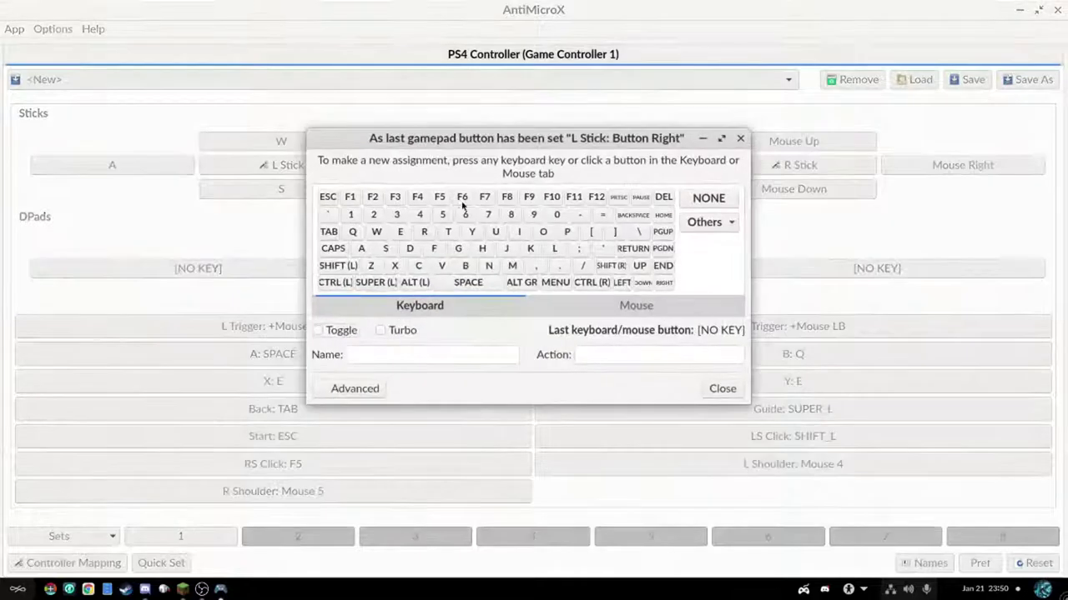
{"action": "left_click", "coordinate": [410, 248]}
{"action": "left_click", "coordinate": [725, 391]}
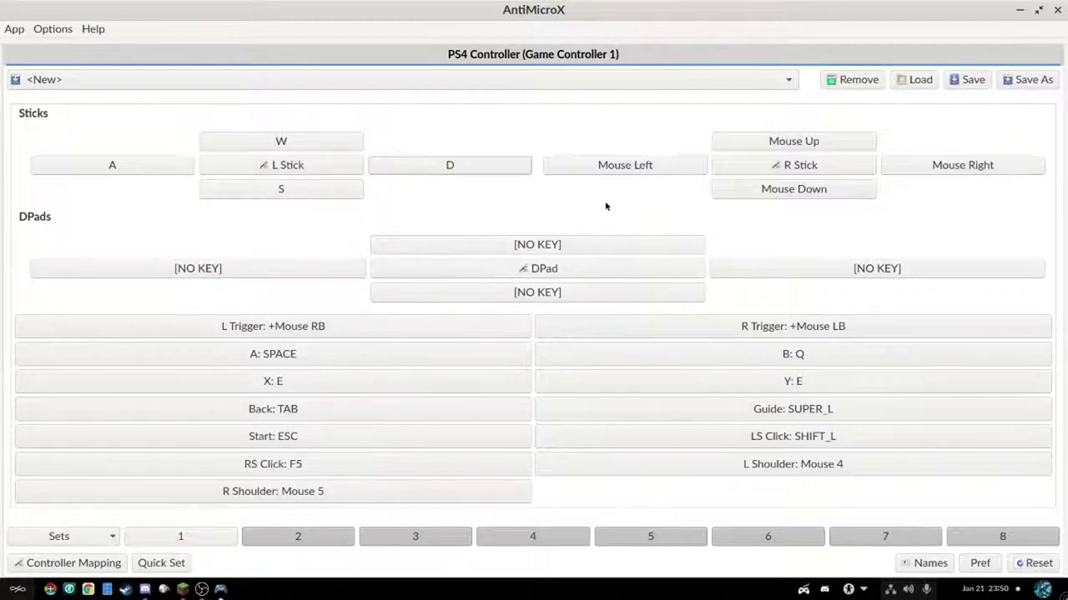
- Assign the 1 key to DPad up and the 2 key to DPad left
{"action": "left_click", "coordinate": [586, 243]}
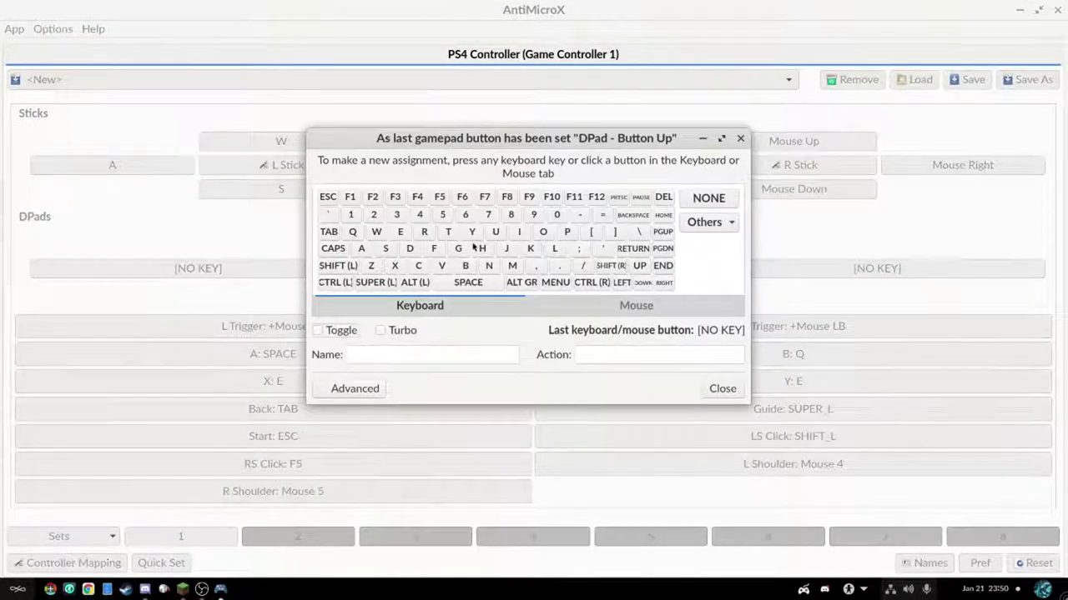
{"action": "left_click", "coordinate": [350, 215]}
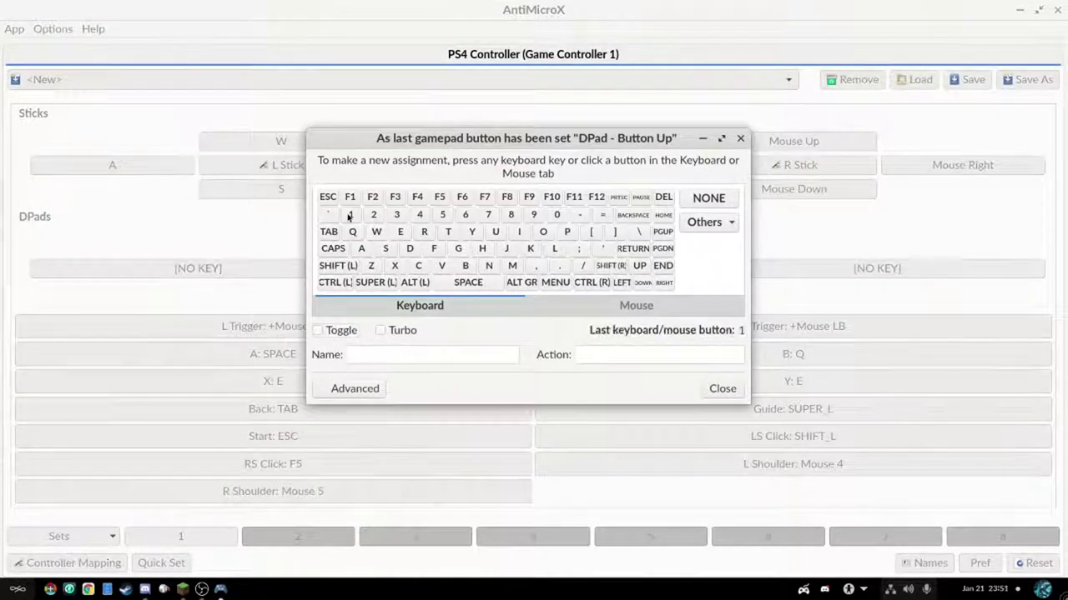
{"action": "left_click", "coordinate": [722, 389]}
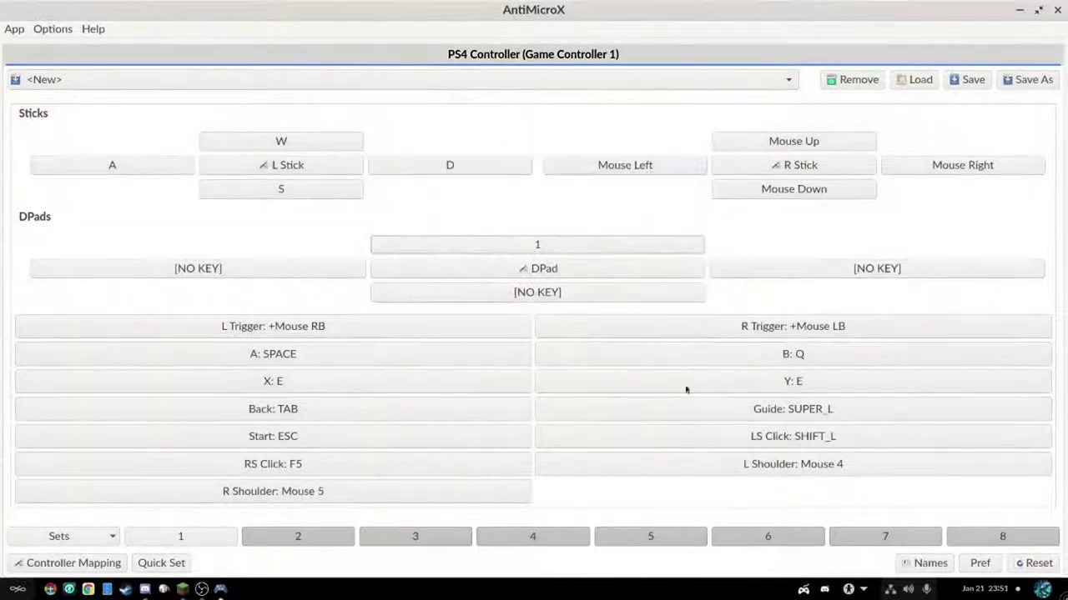
{"action": "left_click", "coordinate": [293, 267]}
{"action": "left_click", "coordinate": [377, 215]}
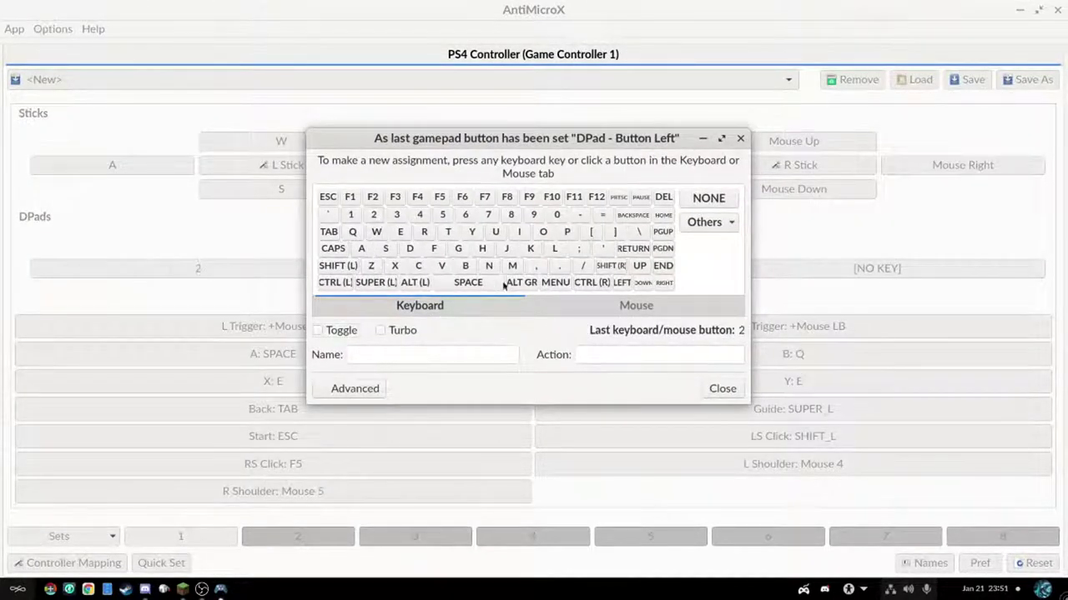
{"action": "left_click", "coordinate": [726, 390]}
- Assign the 3 key to DPad down and the 4 key to DPad right
{"action": "left_click", "coordinate": [518, 291]}
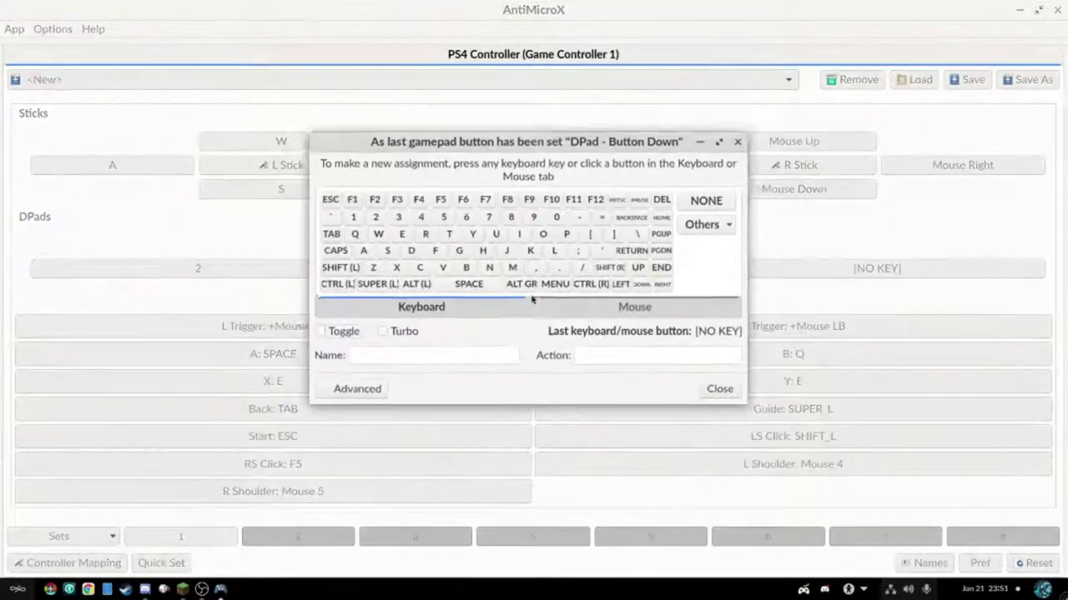
{"action": "left_click", "coordinate": [397, 215]}
{"action": "left_click", "coordinate": [721, 388]}
{"action": "left_click", "coordinate": [751, 273]}
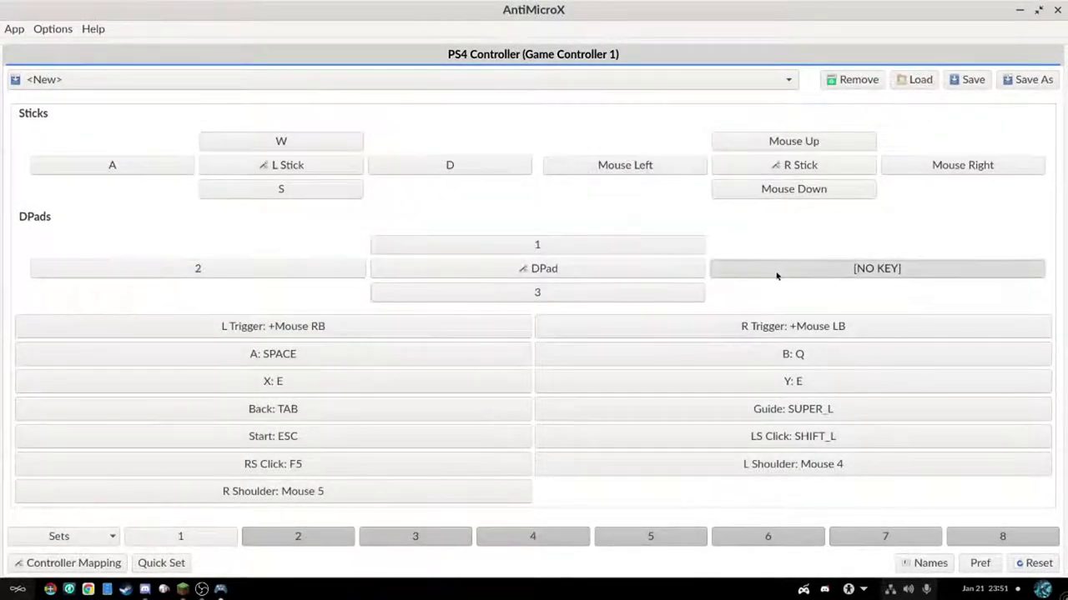
{"action": "left_click", "coordinate": [419, 215]}
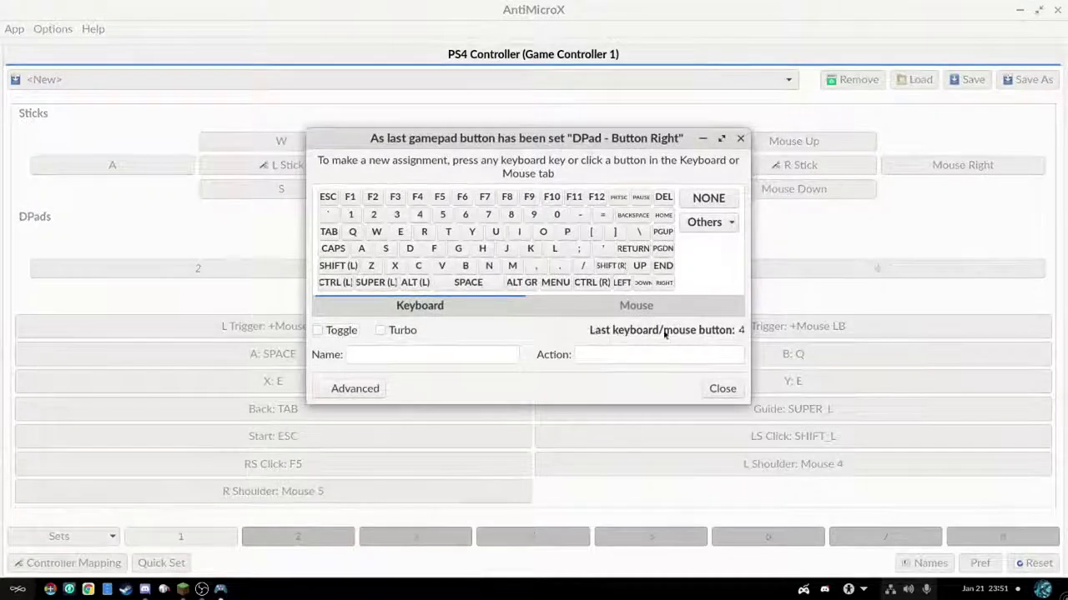
{"action": "left_click", "coordinate": [732, 388]}
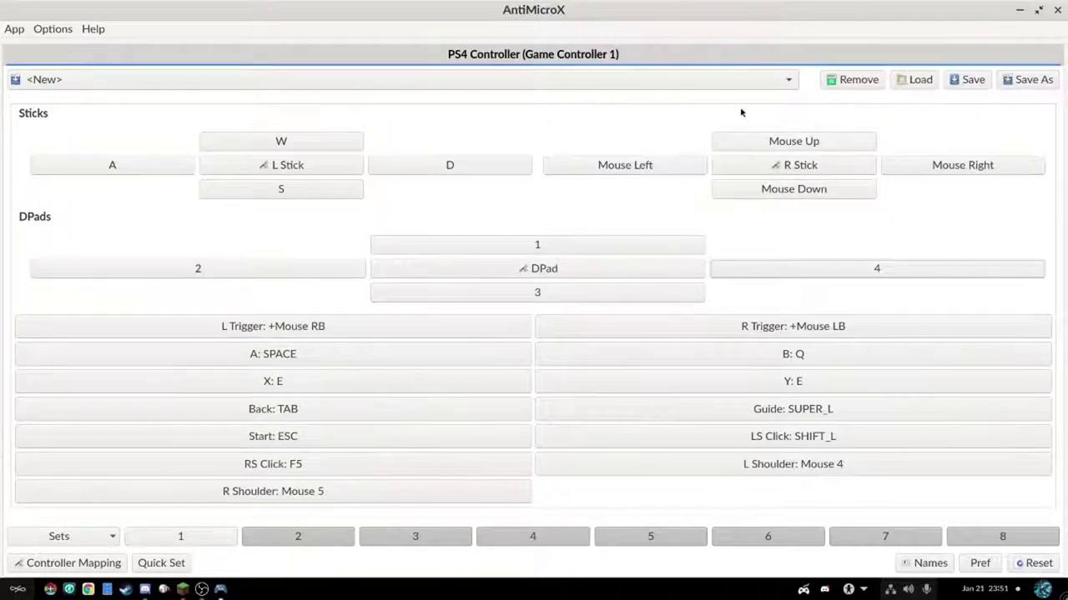
- Save the mapping as a new profile named "minecraft controller" in the Home folder
{"action": "left_click", "coordinate": [1029, 79]}
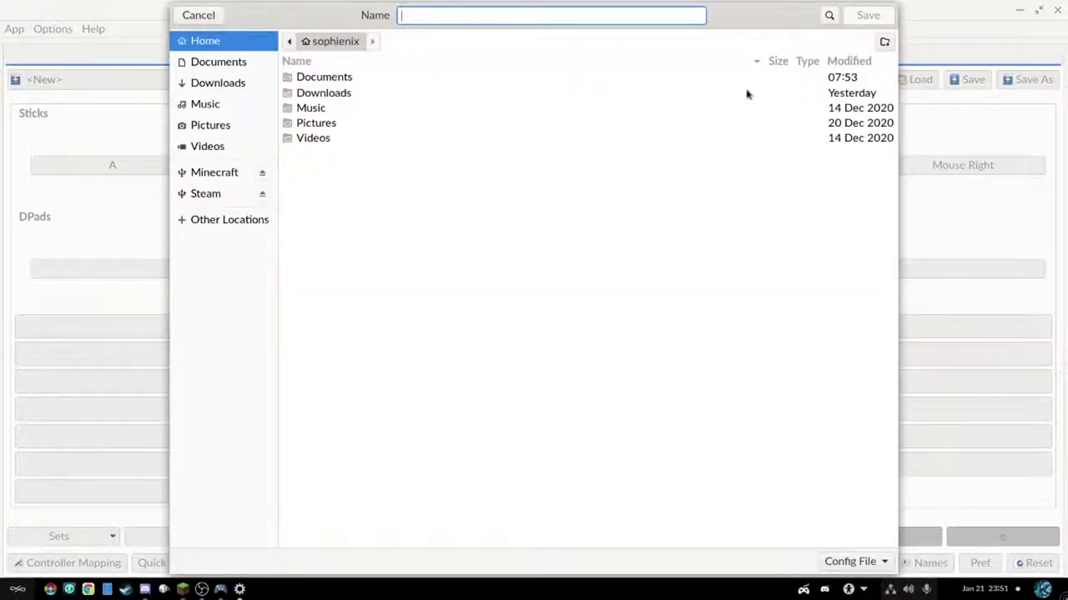
{"action": "type", "text": "minecraft controller"}
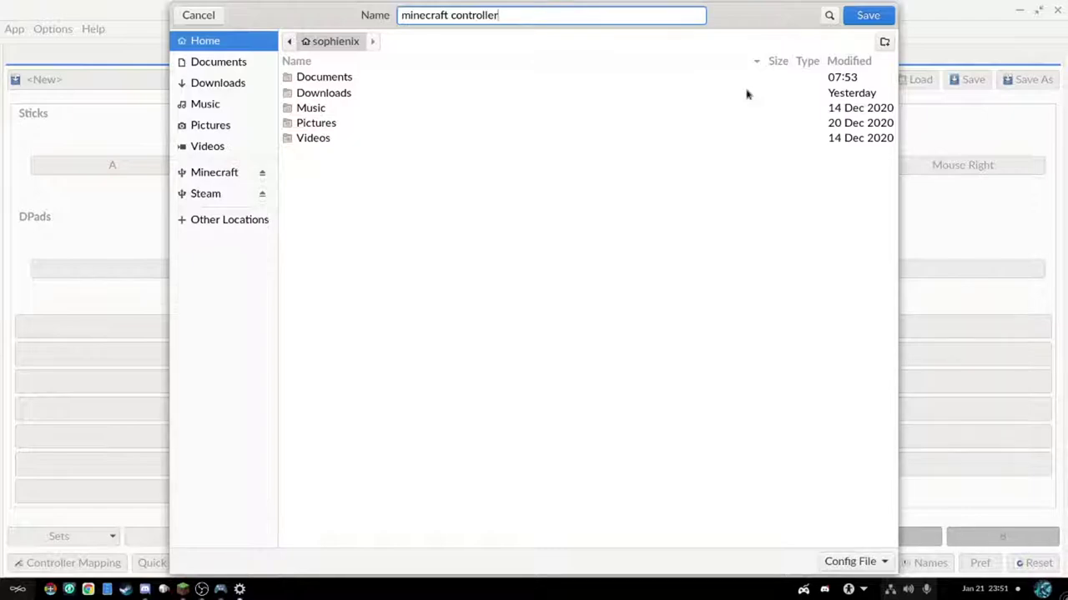
{"action": "left_click", "coordinate": [870, 15]}
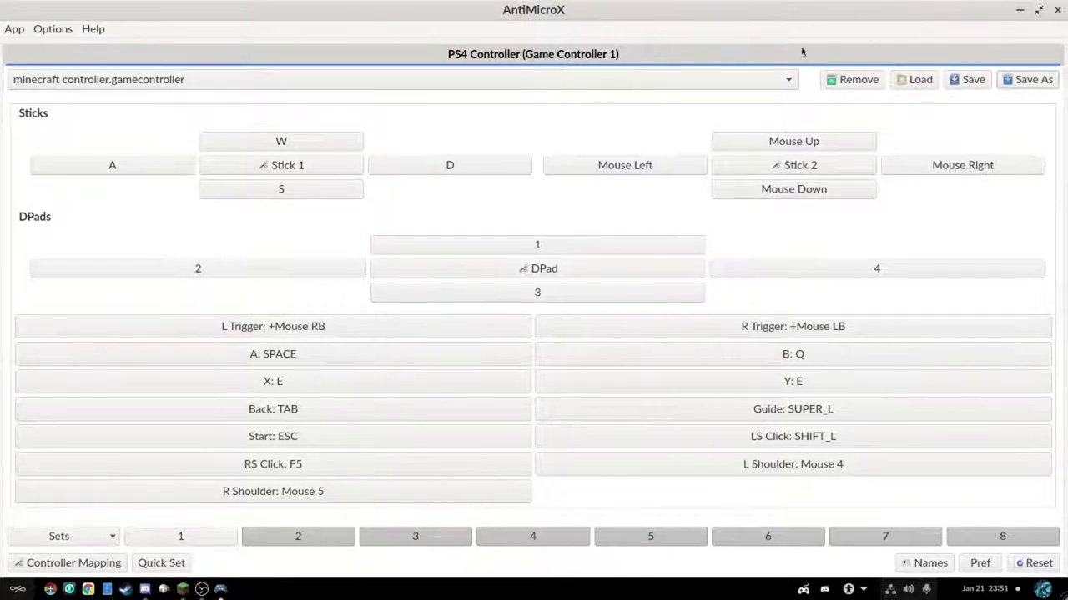
- Minimize AntiMicroX, resume the game in Minecraft and test the controller by mining stone and cycling through the hotbar
{"action": "left_click", "coordinate": [1018, 10]}
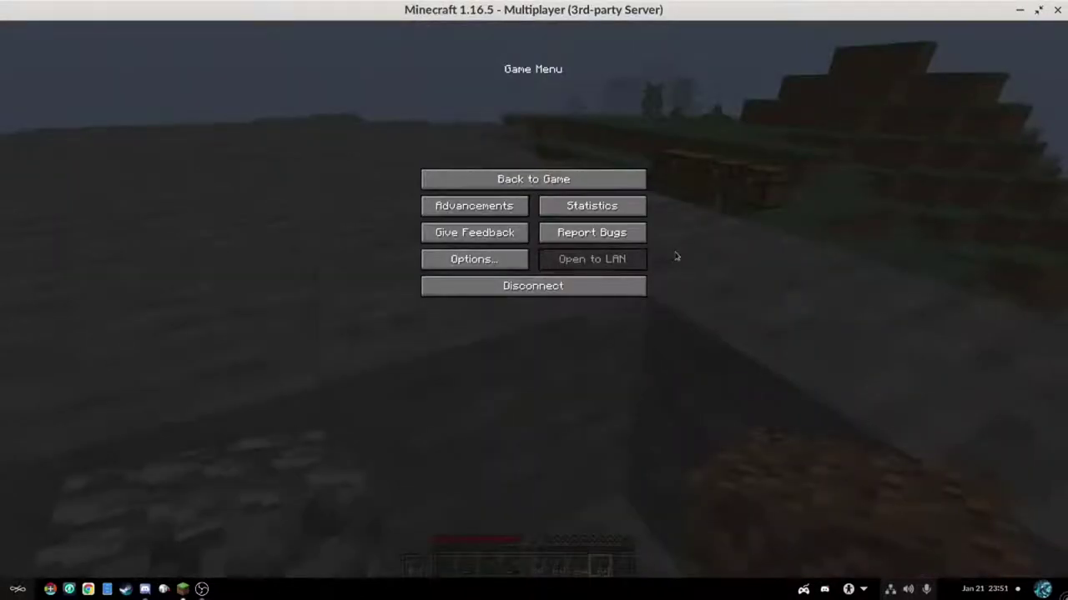
{"action": "key", "text": "Escape"}
{"action": "scroll", "coordinate": [533, 300], "scroll_direction": "down", "scroll_amount": 1}
{"action": "scroll", "coordinate": [534, 300], "scroll_direction": "down", "scroll_amount": 2}
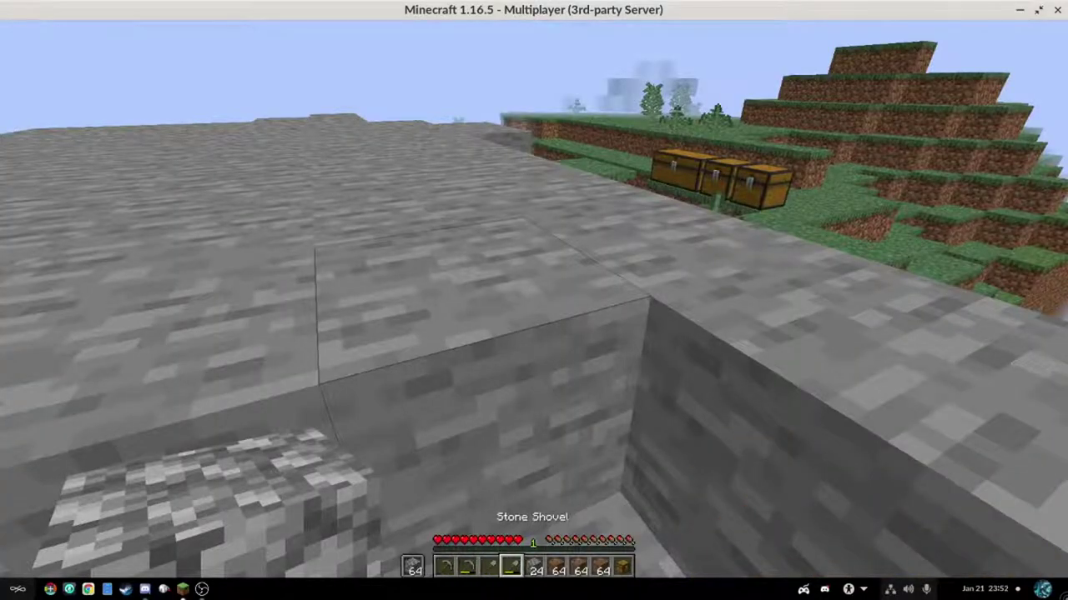
{"action": "scroll", "coordinate": [534, 300], "scroll_direction": "up", "scroll_amount": 1}
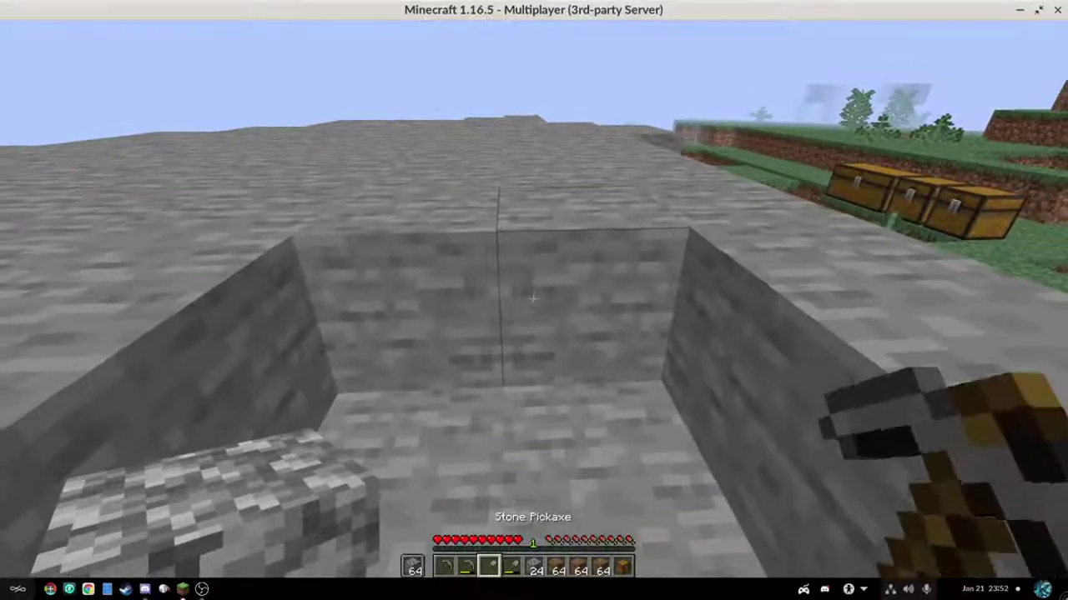
{"action": "scroll", "coordinate": [534, 301], "scroll_direction": "up", "scroll_amount": 2}
{"action": "left_click_drag", "start_coordinate": [532, 299], "coordinate": [532, 299]}
{"action": "key", "text": "9"}
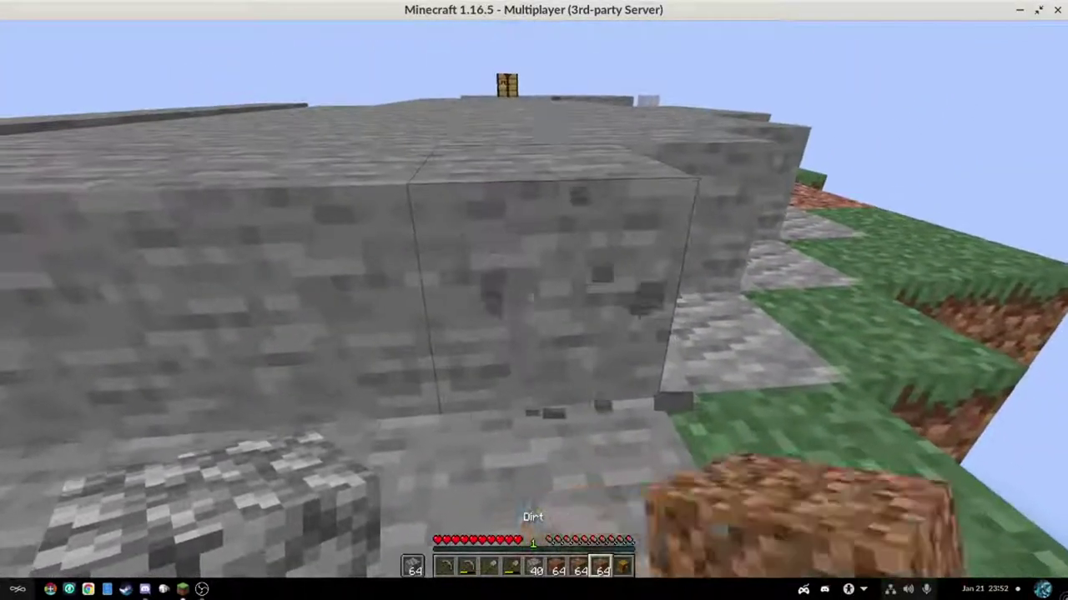
{"action": "scroll", "coordinate": [532, 299], "scroll_direction": "up", "scroll_amount": 6}
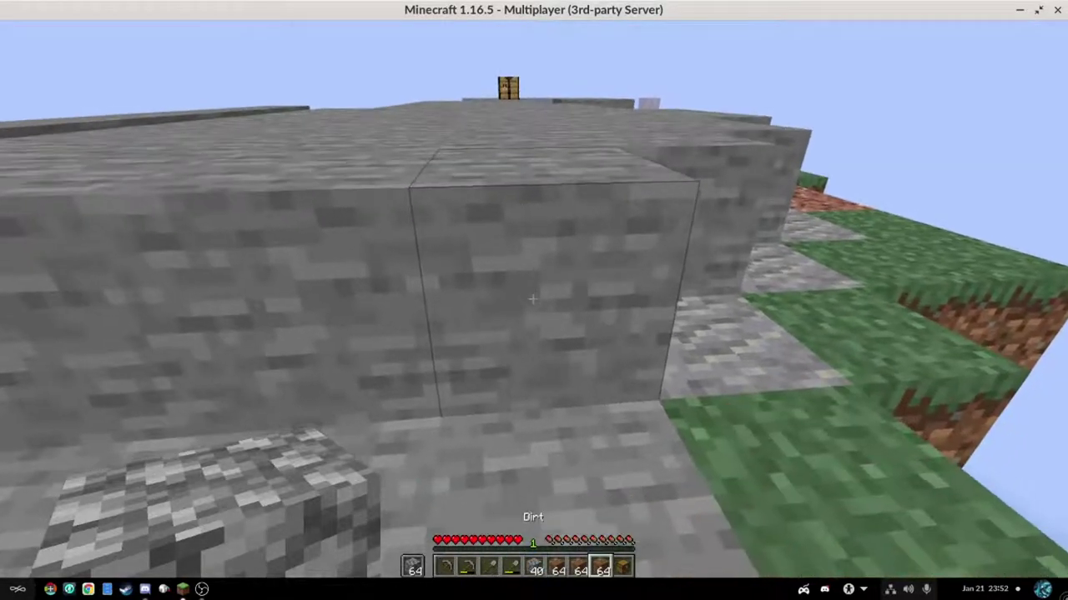
{"action": "scroll", "coordinate": [532, 299], "scroll_direction": "down", "scroll_amount": 2}
{"action": "scroll", "coordinate": [530, 284], "scroll_direction": "down", "scroll_amount": 2}
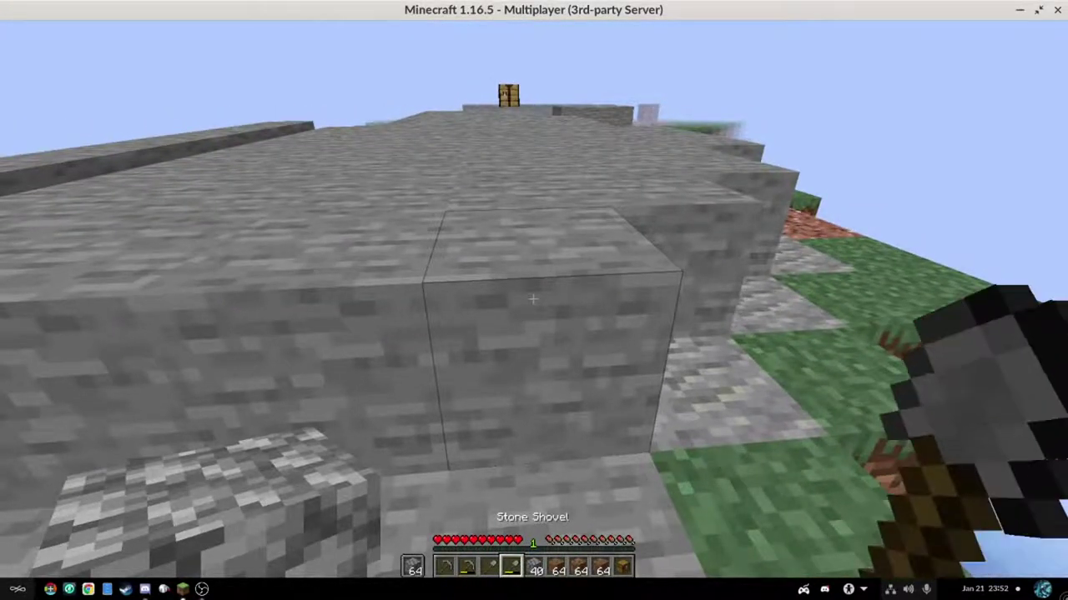
{"action": "key", "text": "alt+Tab"}
{"action": "key", "text": "alt+Tab"}
{"action": "key", "text": "alt+Tab"}
{"action": "key", "text": "alt+Tab"}
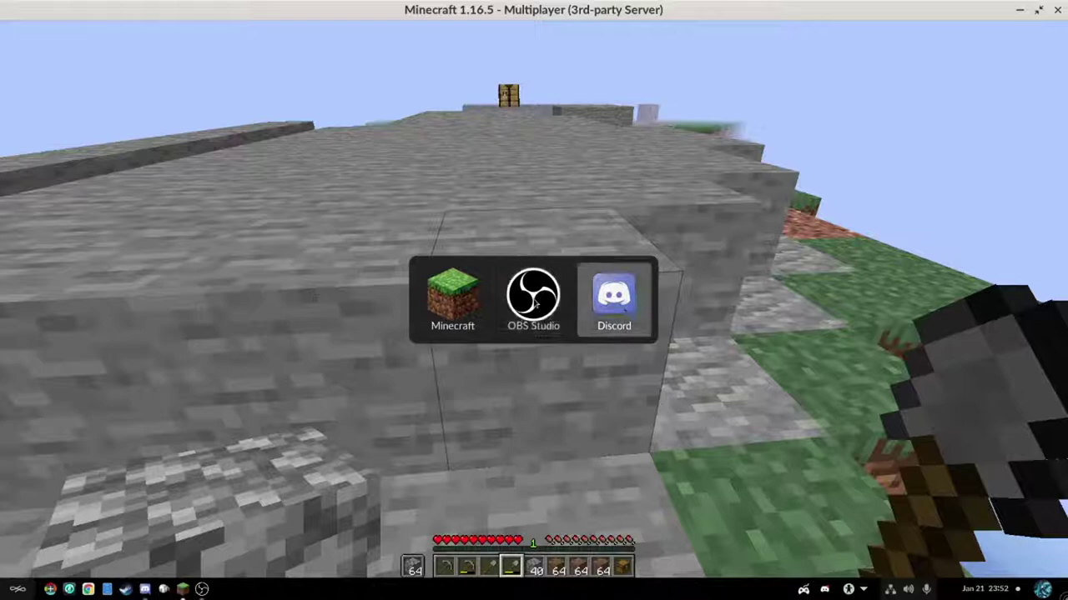
{"action": "key", "text": "alt+Tab"}
{"action": "key", "text": "alt+Tab"}
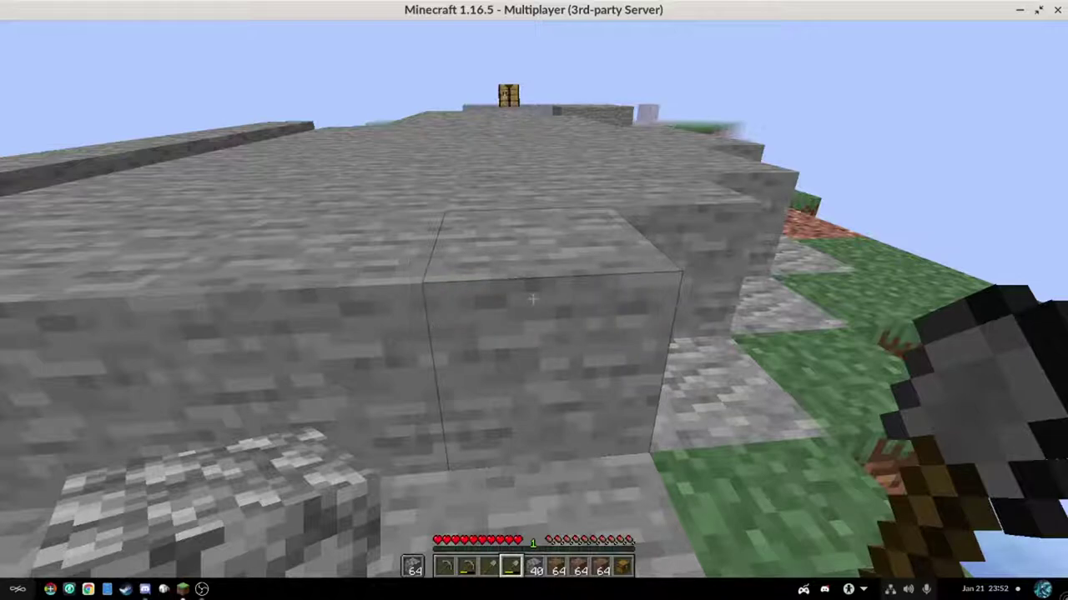
- Pause the game and run Update Joysticks for AntiMicroX while it stays minimized
{"action": "key", "text": "Escape"}
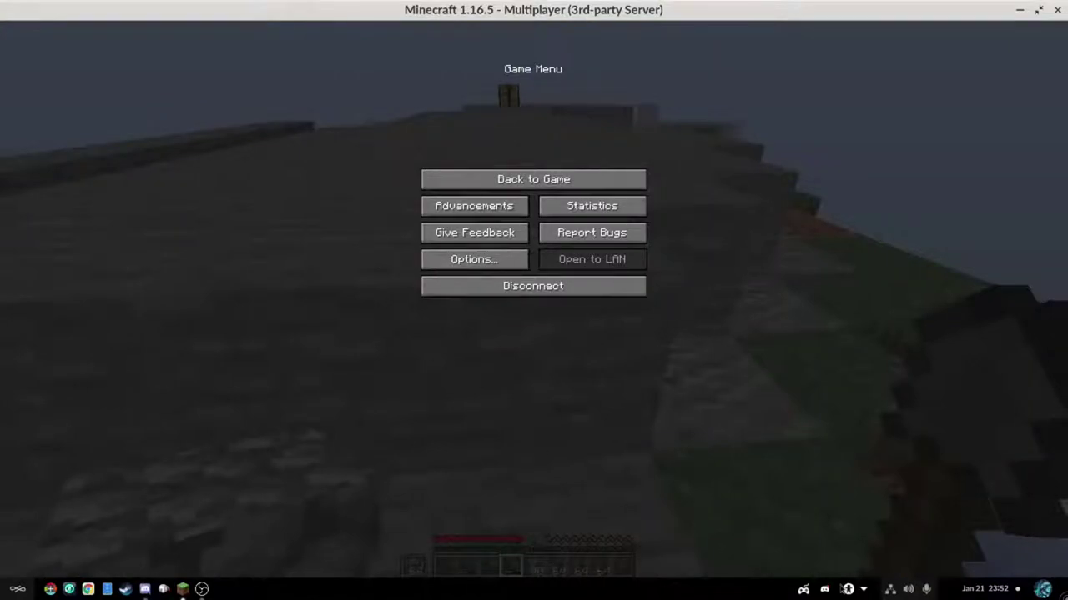
{"action": "left_click", "coordinate": [809, 589]}
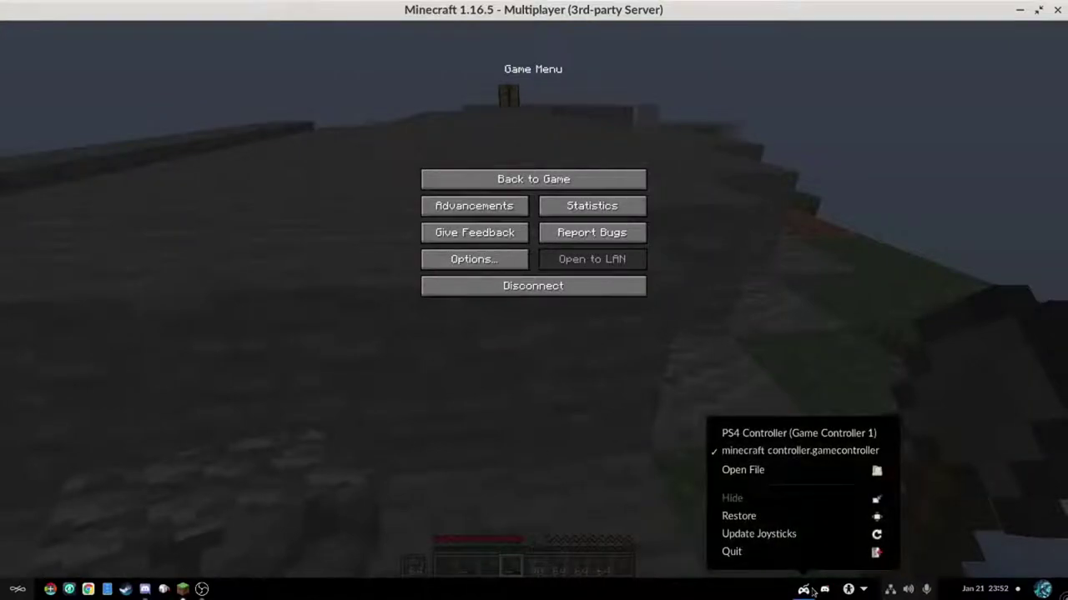
{"action": "left_click", "coordinate": [780, 434]}
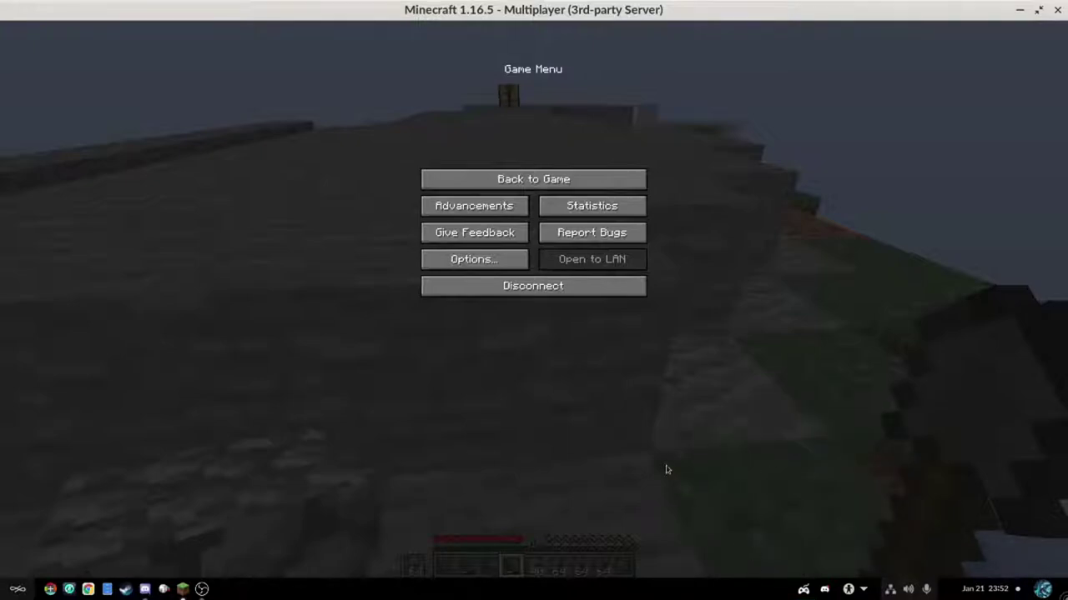
{"action": "left_click", "coordinate": [809, 592]}
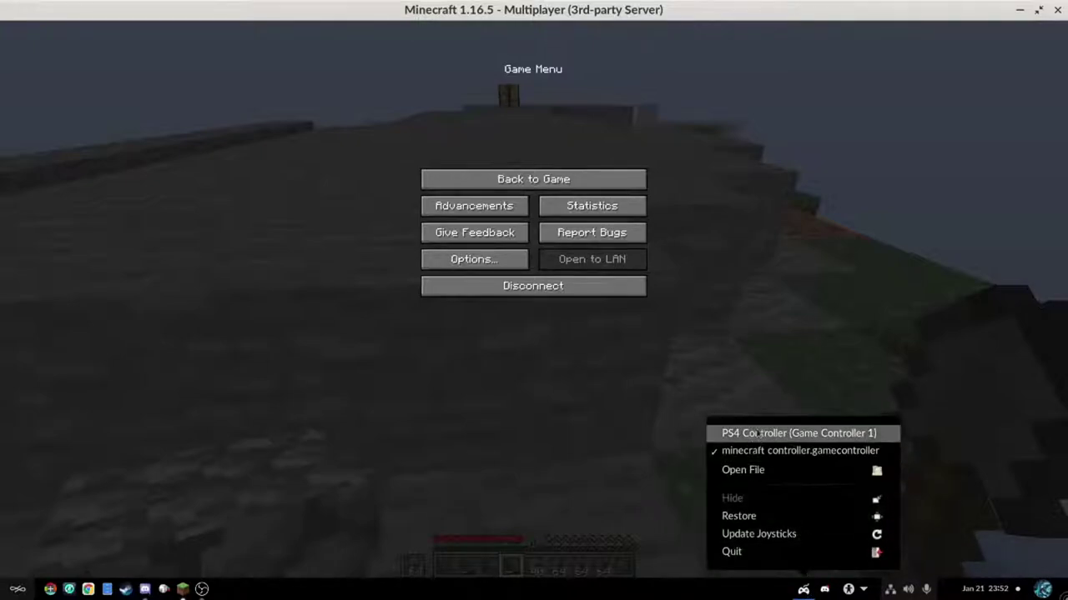
{"action": "left_click", "coordinate": [758, 431]}
{"action": "left_click", "coordinate": [803, 589]}
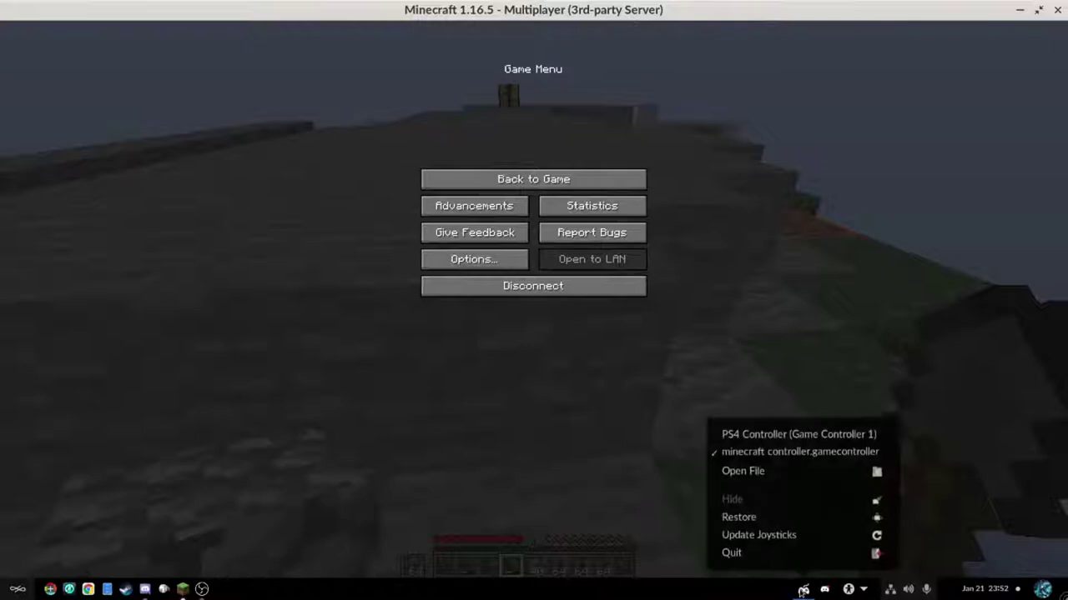
{"action": "left_click", "coordinate": [781, 535]}
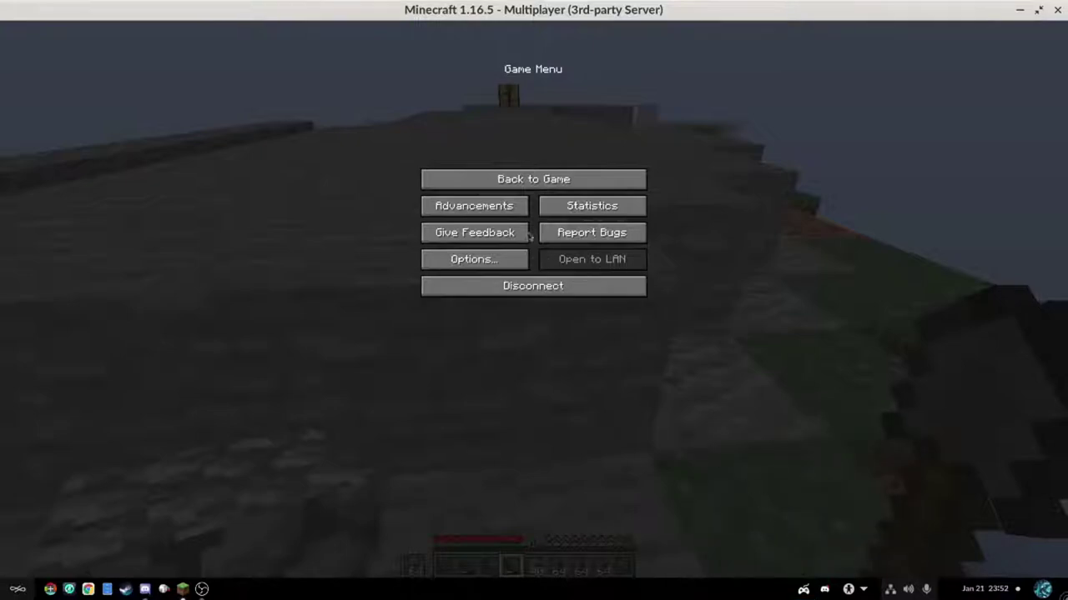
- Resume the game and test hotbar cycling and looking around once more
{"action": "key", "text": "Escape"}
{"action": "scroll", "coordinate": [532, 299], "scroll_direction": "down", "scroll_amount": 2}
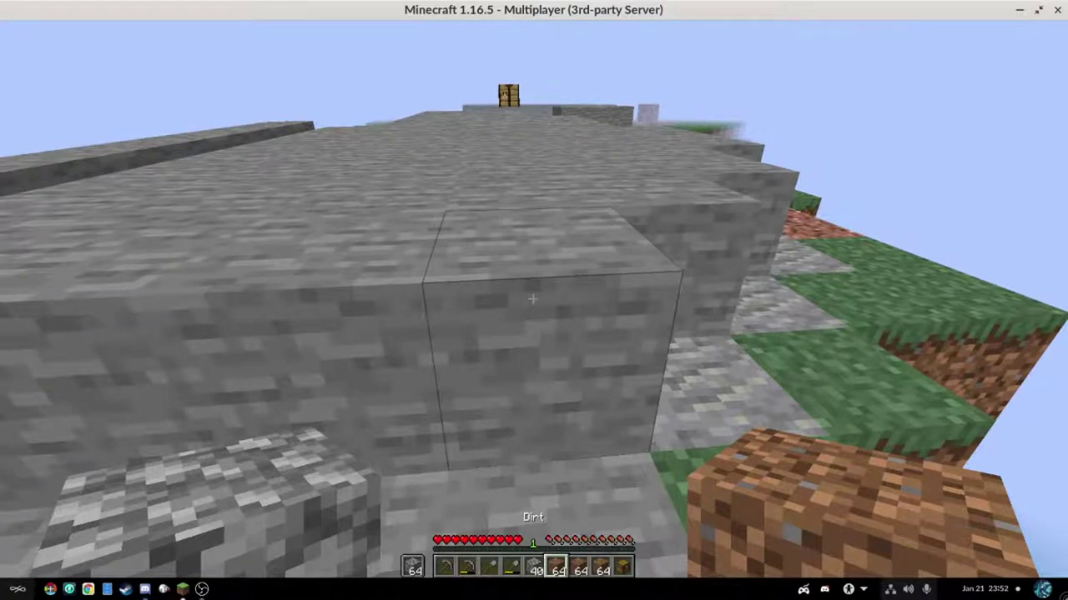
{"action": "key", "text": "alt+Tab"}
{"action": "key", "text": "alt+Tab"}
{"action": "key", "text": "alt+Tab"}
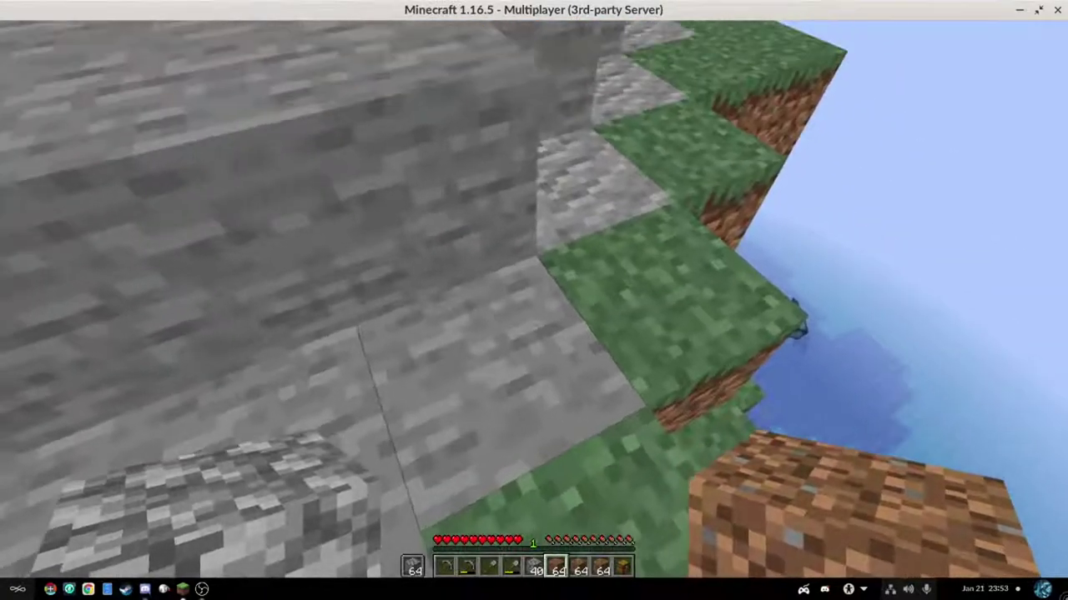
- Pause the Minecraft game and try to restore the AntiMicroX window over it
{"action": "key", "text": "Escape"}
{"action": "left_click", "coordinate": [803, 589]}
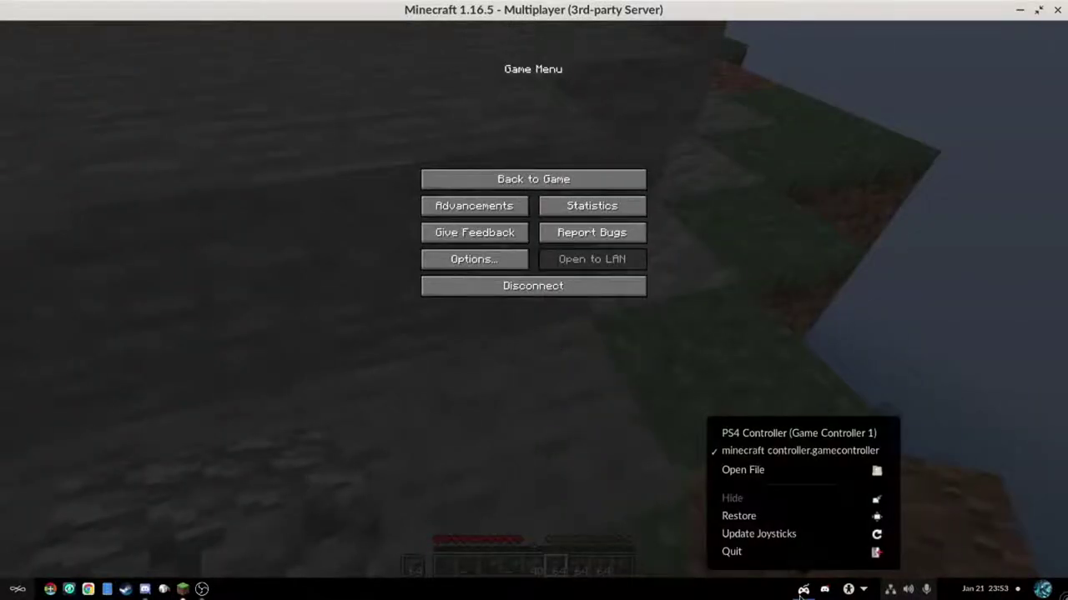
{"action": "left_click", "coordinate": [780, 517]}
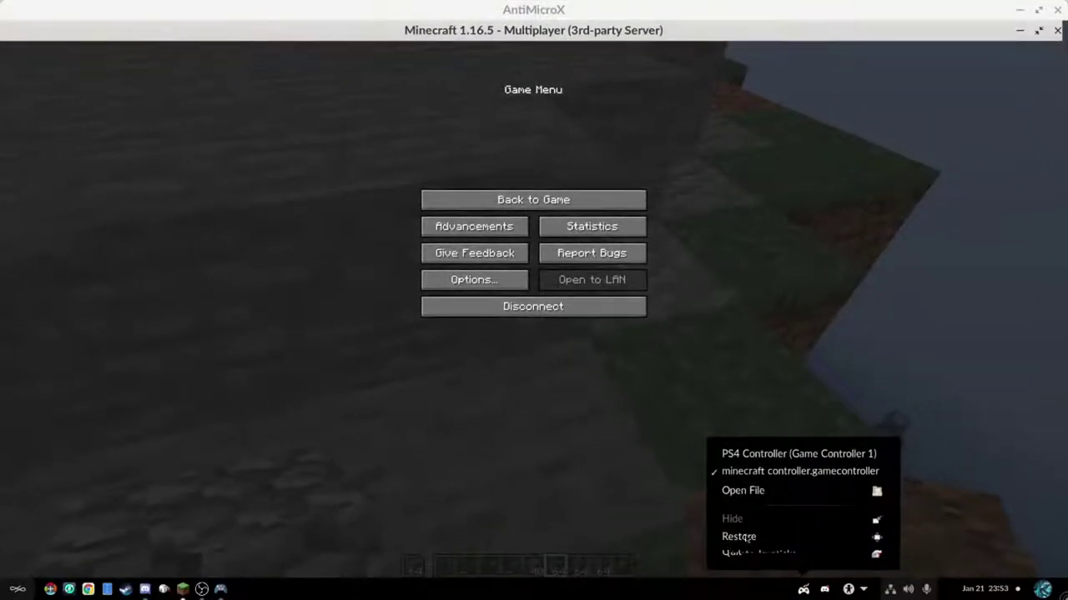
{"action": "left_click", "coordinate": [414, 577]}
{"action": "left_click", "coordinate": [220, 589]}
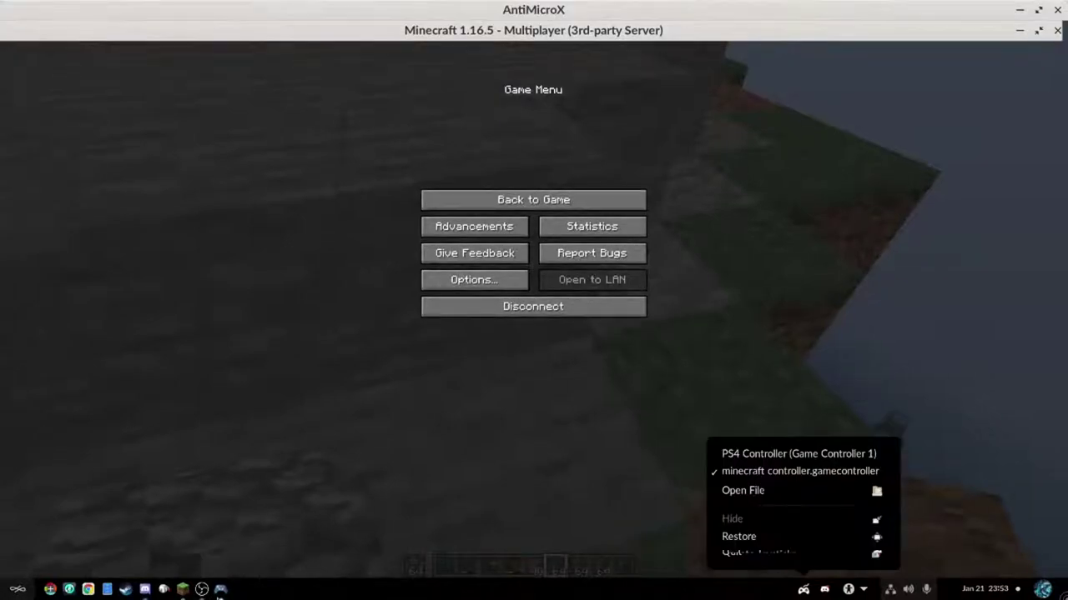
{"action": "left_click", "coordinate": [220, 589]}
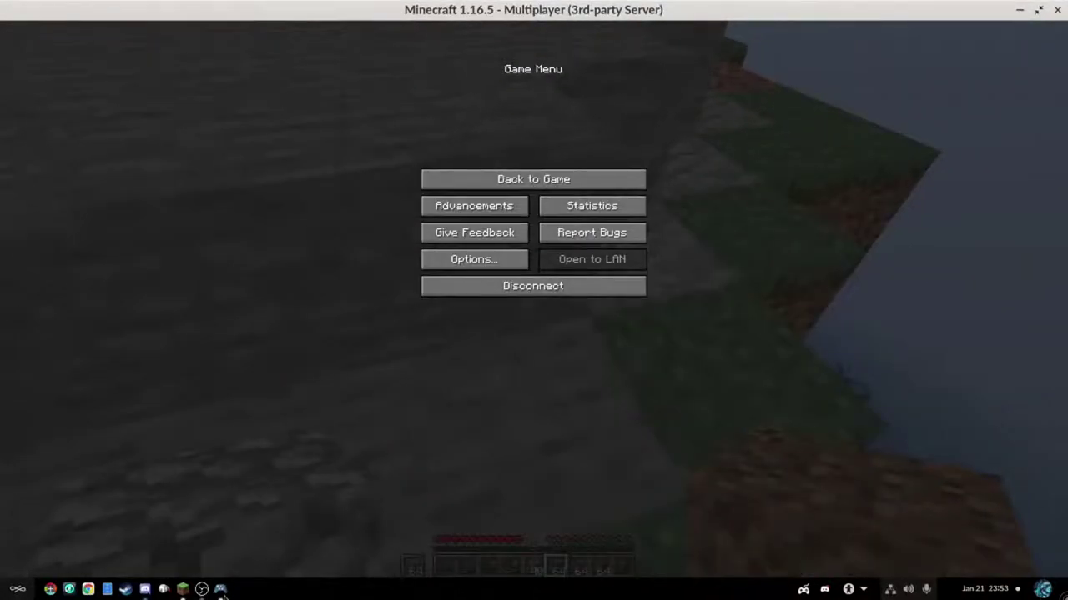
{"action": "left_click", "coordinate": [220, 589]}
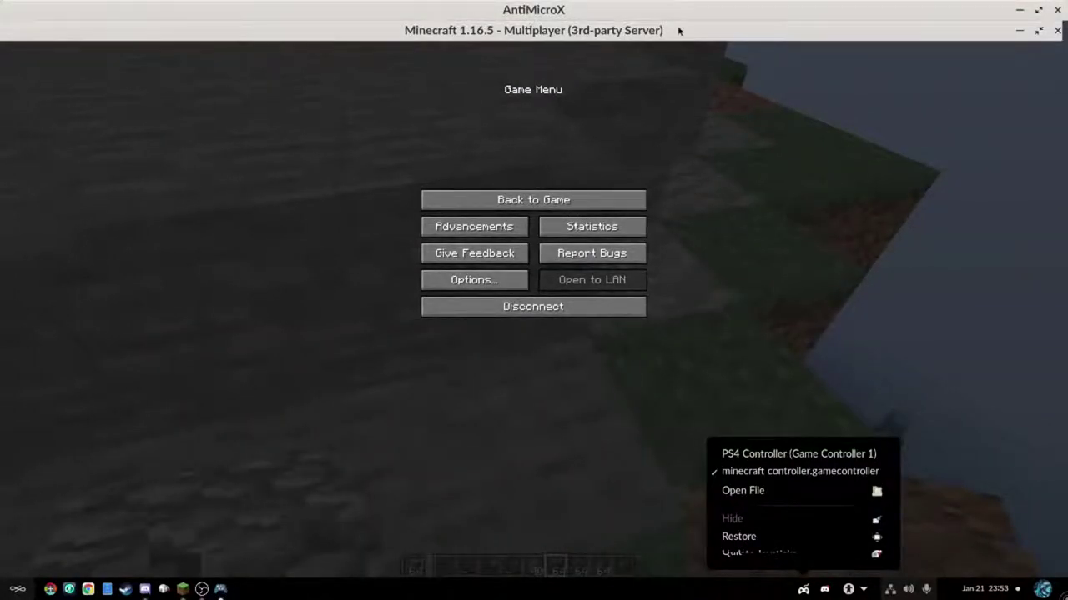
- Unmaximize the AntiMicroX window, close it, and minimize Minecraft to reveal the desktop windows
{"action": "mouse_move", "coordinate": [801, 9]}
{"action": "left_mouse_down"}
{"action": "mouse_move", "coordinate": [803, 31]}
{"action": "mouse_move", "coordinate": [708, 36]}
{"action": "mouse_move", "coordinate": [860, 20]}
{"action": "mouse_move", "coordinate": [799, 15]}
{"action": "left_mouse_up"}
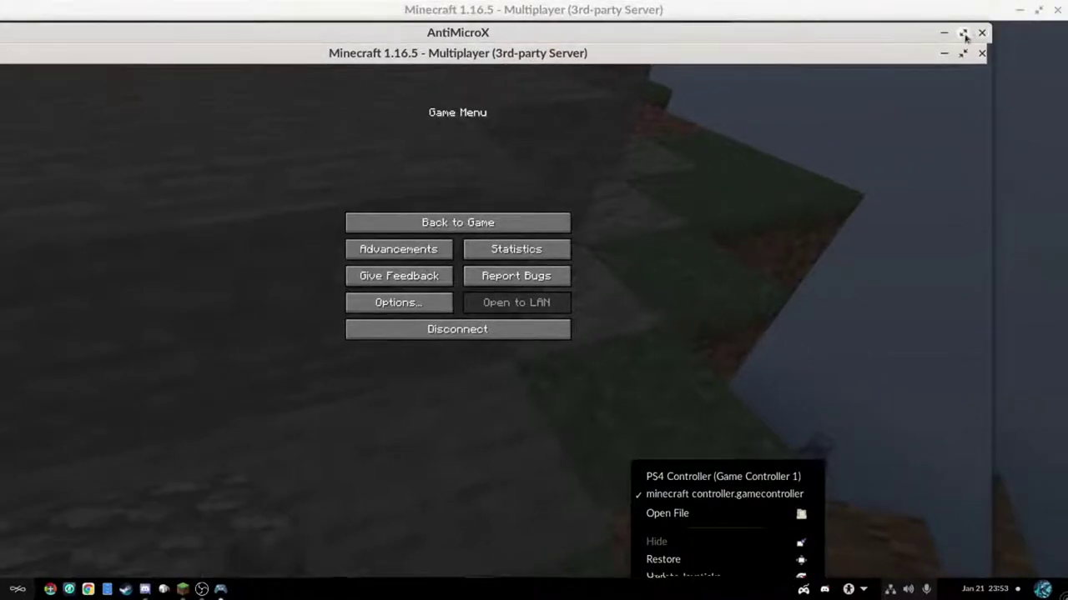
{"action": "left_click", "coordinate": [983, 32]}
{"action": "left_click", "coordinate": [1020, 10]}
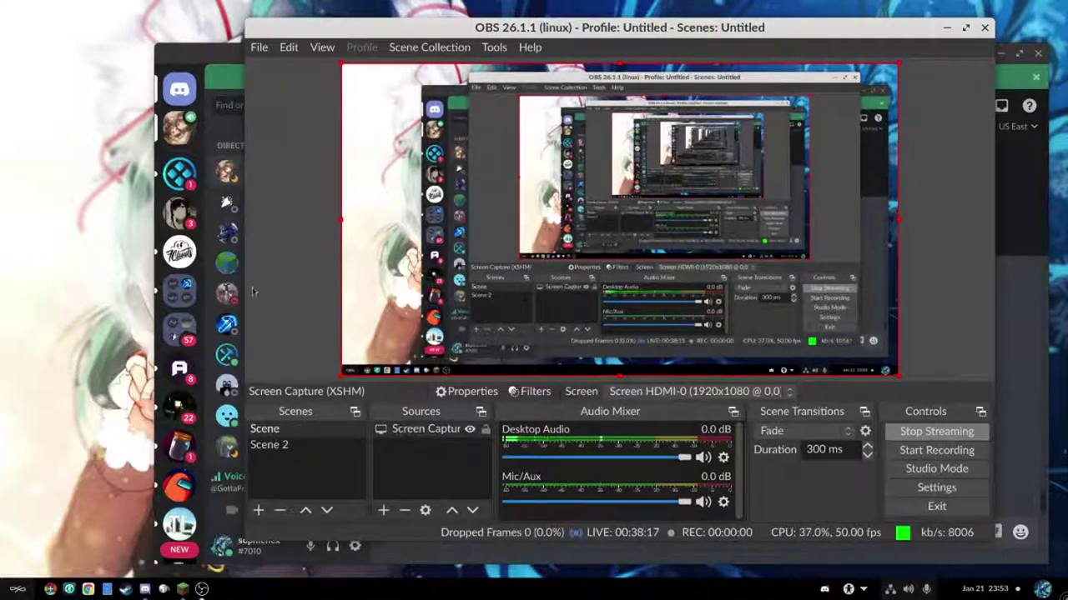
- Launch AntiMicroX and view the assignments in set 2, returning to set 1 of the PS4 controller
{"action": "key", "text": "super"}
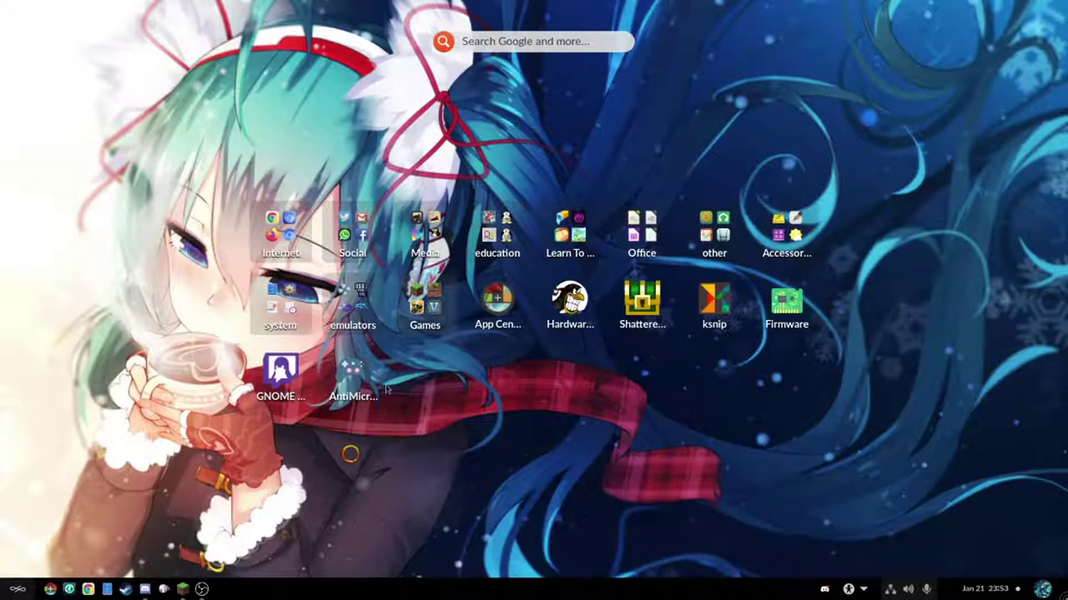
{"action": "left_click", "coordinate": [356, 384]}
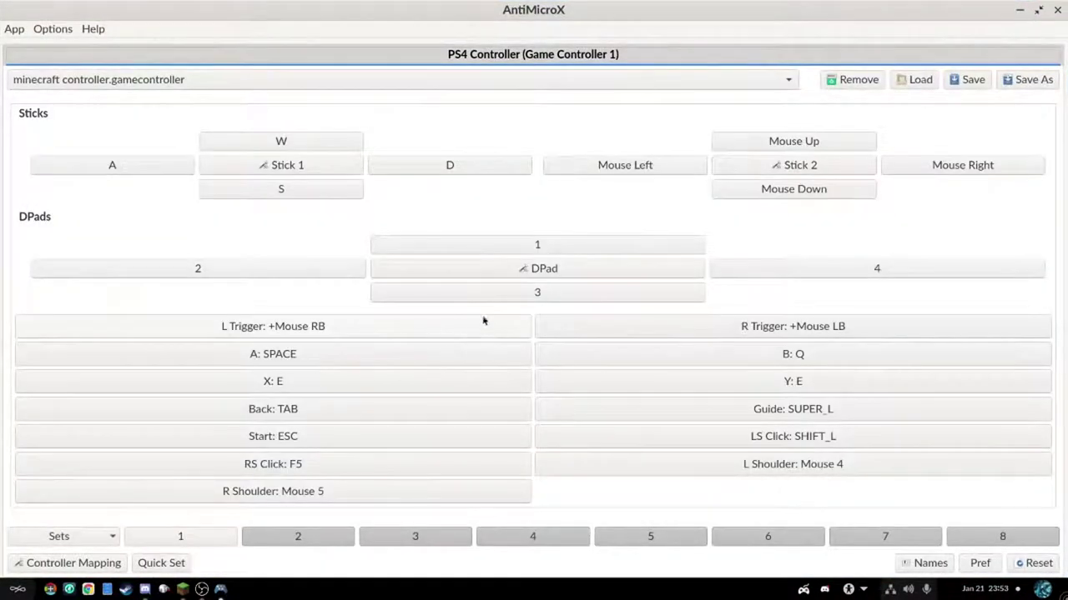
{"action": "left_click", "coordinate": [271, 539]}
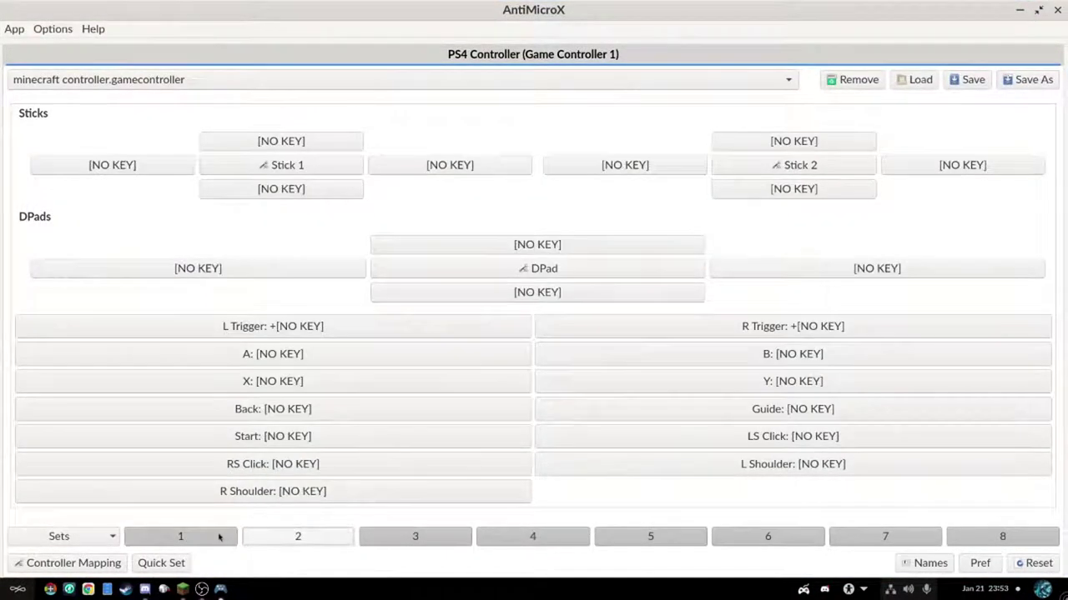
{"action": "left_click", "coordinate": [217, 538]}
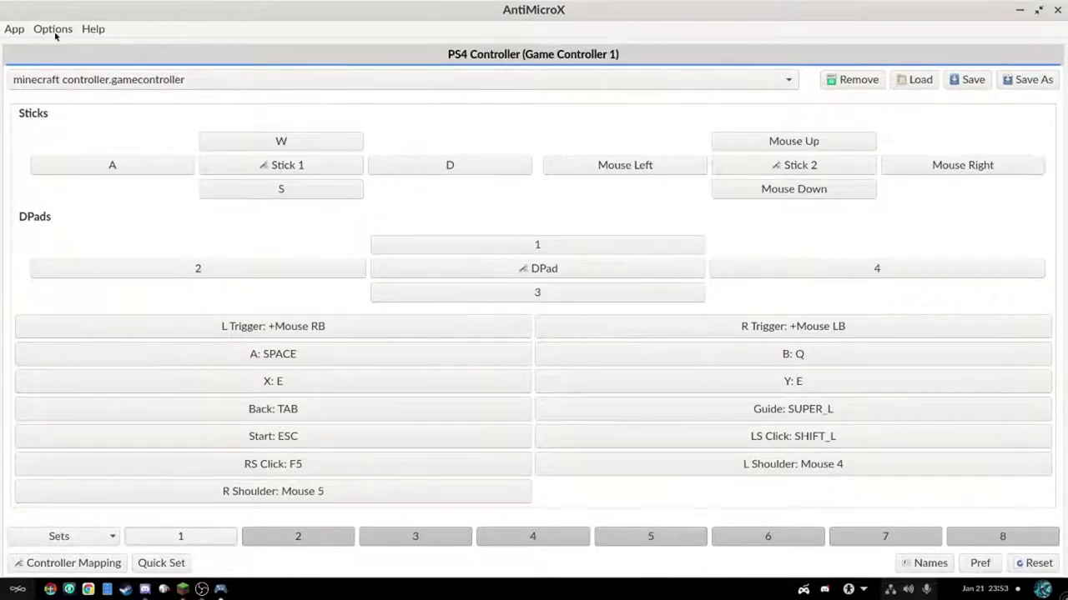
- Look through the Controller Mappings, Language, Auto Profile, Mouse and Advanced pages of the AntiMicroX settings, and close them without changes
{"action": "left_click", "coordinate": [13, 29]}
{"action": "mouse_move", "coordinate": [41, 31]}
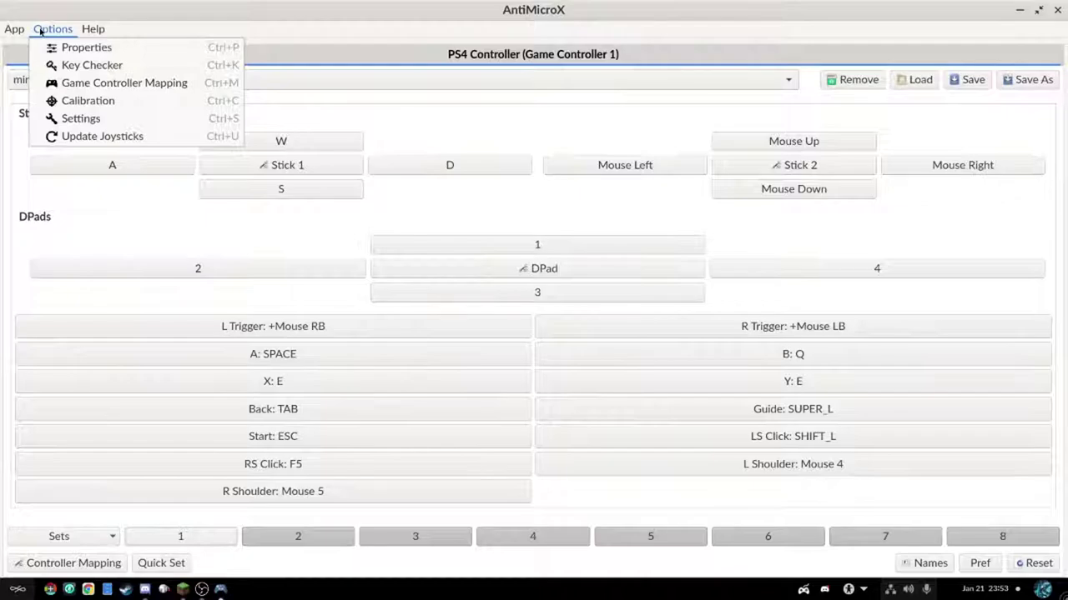
{"action": "left_click", "coordinate": [102, 118]}
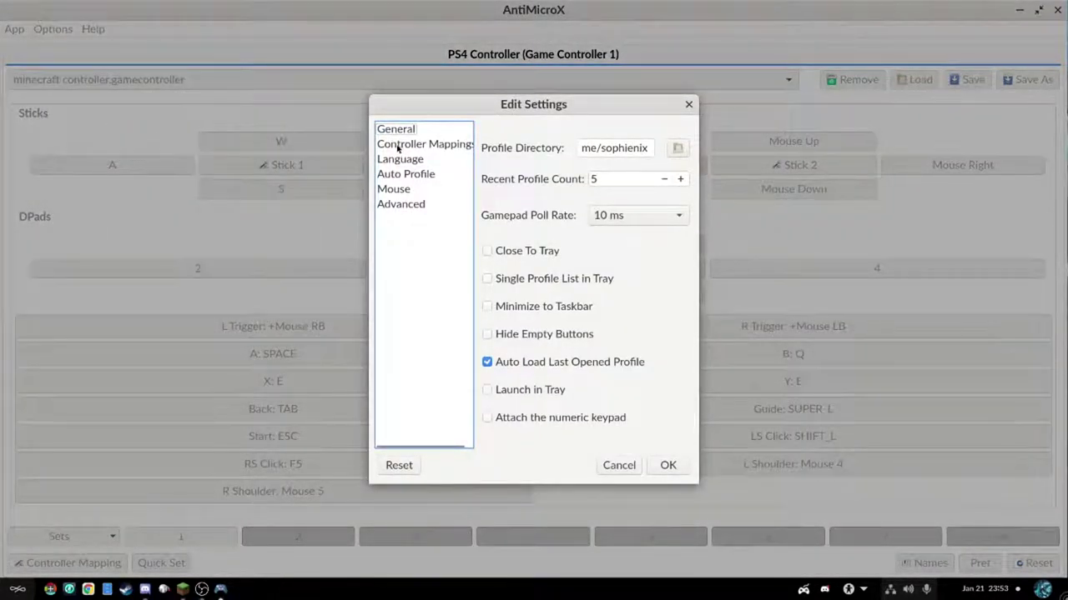
{"action": "left_click", "coordinate": [397, 145]}
{"action": "left_click", "coordinate": [383, 161]}
{"action": "left_click", "coordinate": [381, 172]}
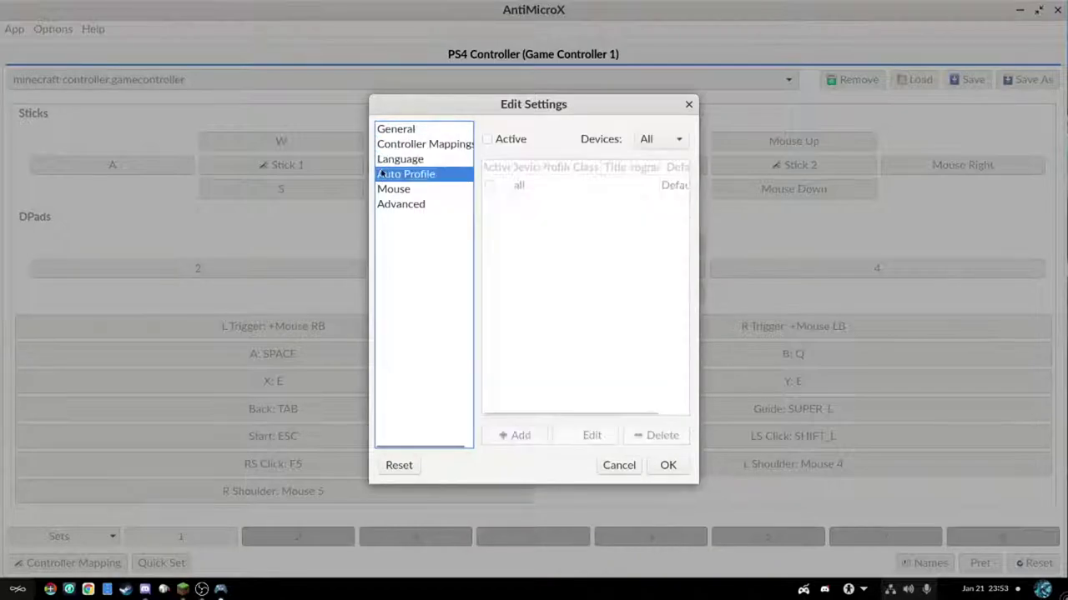
{"action": "left_click", "coordinate": [392, 160]}
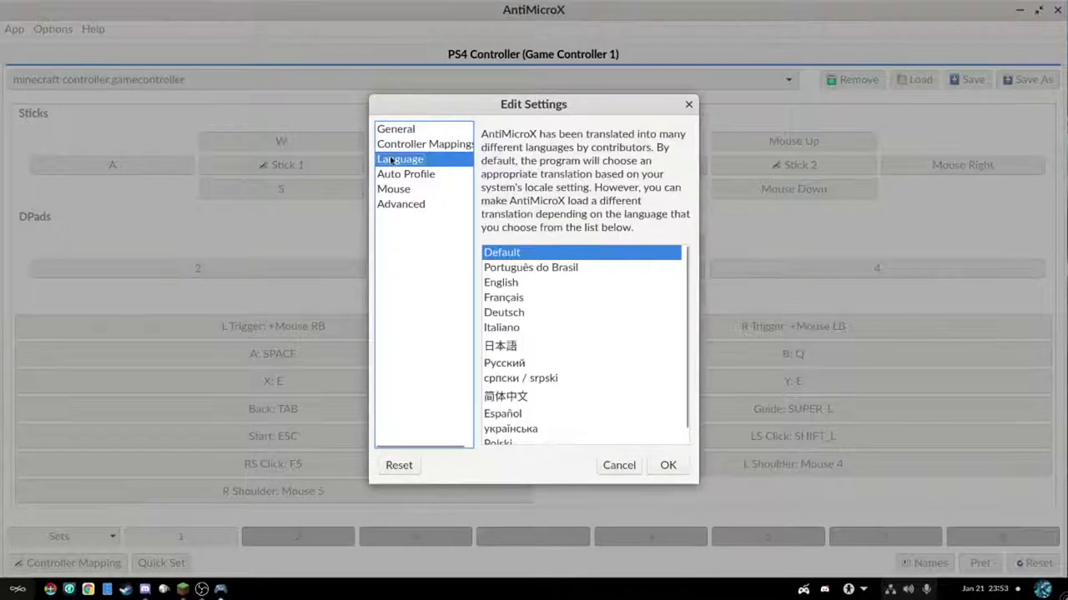
{"action": "left_click", "coordinate": [396, 189]}
{"action": "left_click", "coordinate": [400, 205]}
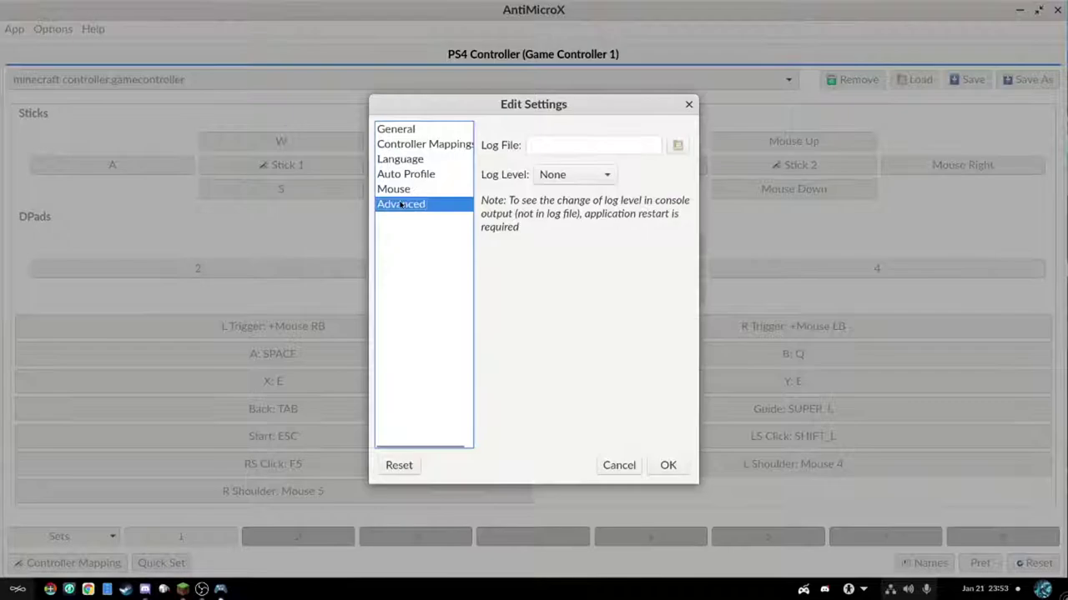
{"action": "left_click", "coordinate": [688, 103]}
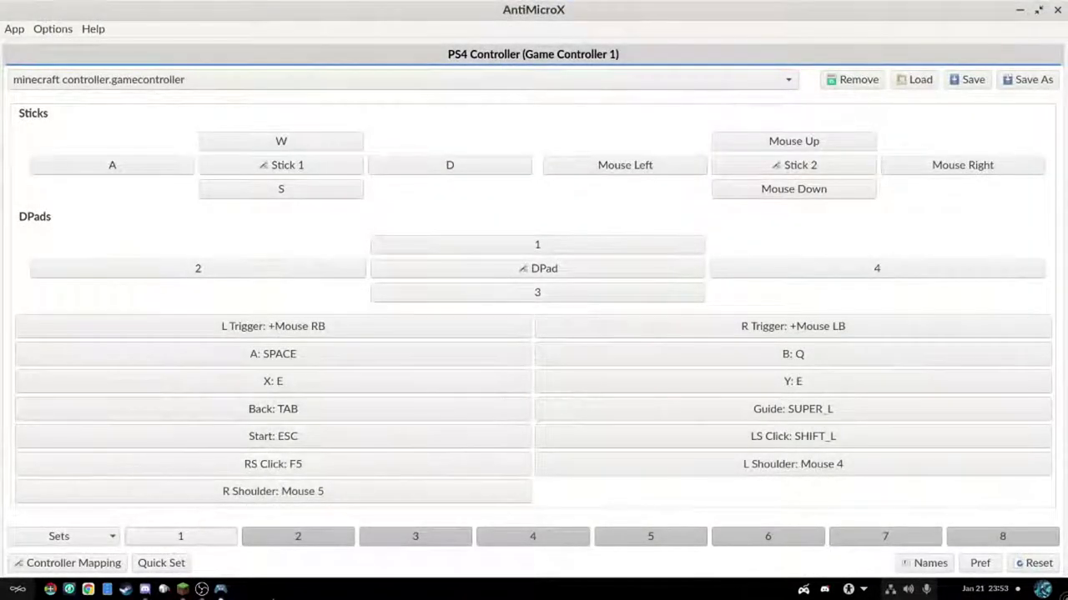
- Switch to Minecraft, return to the game and cycle through the hotbar slots to test item selection
{"action": "left_click", "coordinate": [182, 589]}
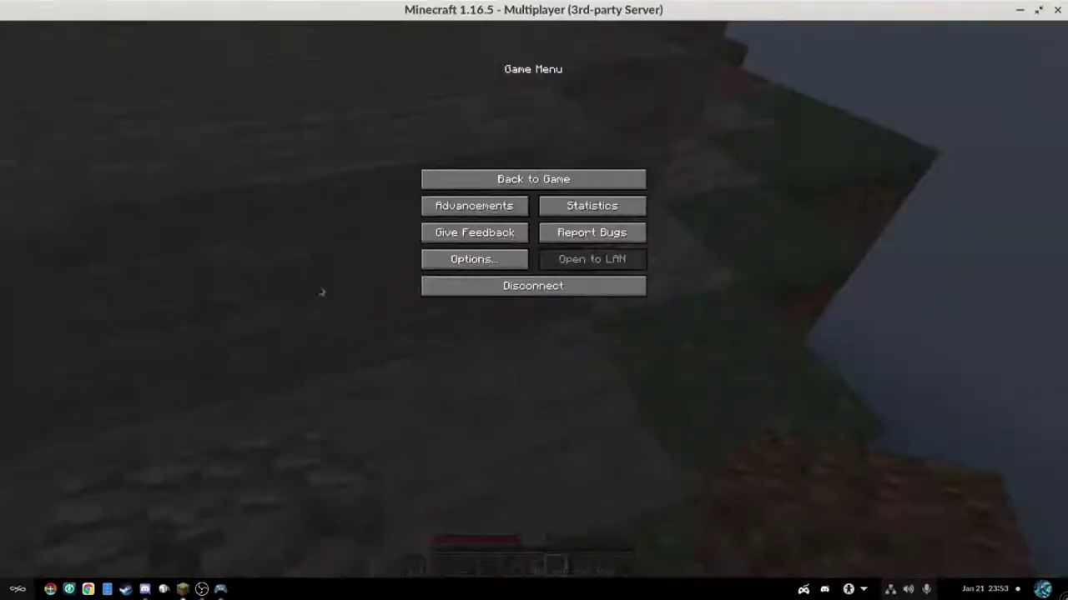
{"action": "left_click", "coordinate": [474, 204]}
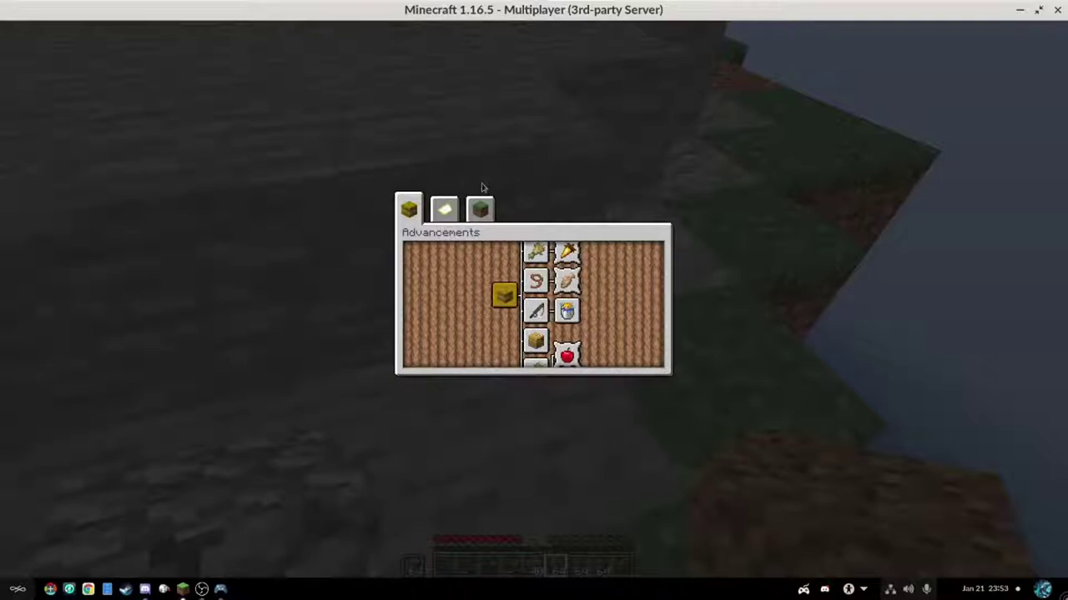
{"action": "key", "text": "Escape"}
{"action": "scroll", "coordinate": [534, 300], "scroll_direction": "up", "scroll_amount": 5}
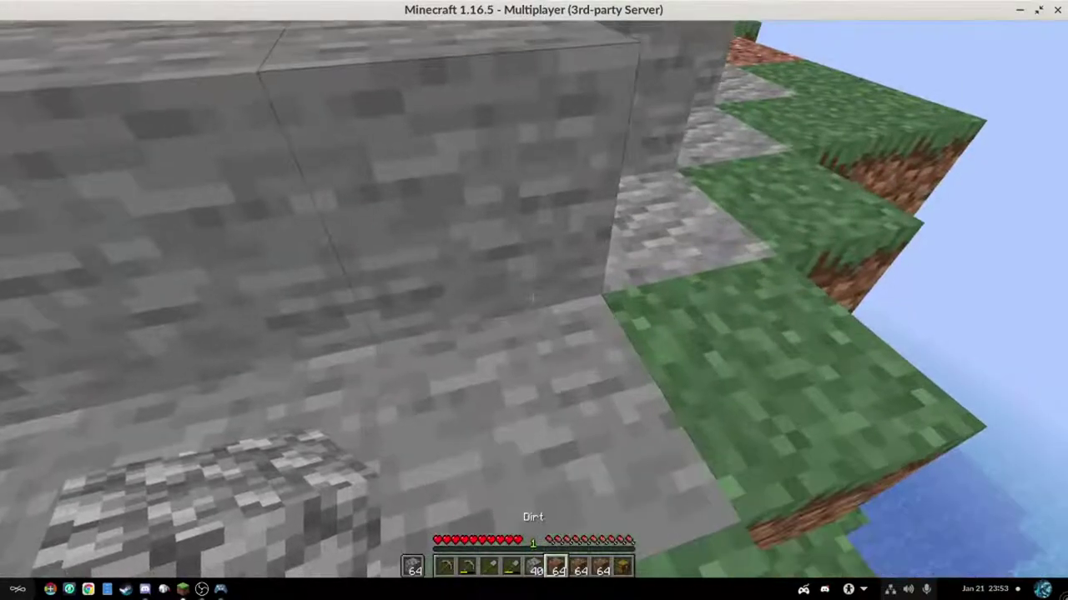
{"action": "scroll", "coordinate": [533, 300], "scroll_direction": "down", "scroll_amount": 1}
{"action": "scroll", "coordinate": [534, 300], "scroll_direction": "up", "scroll_amount": 1}
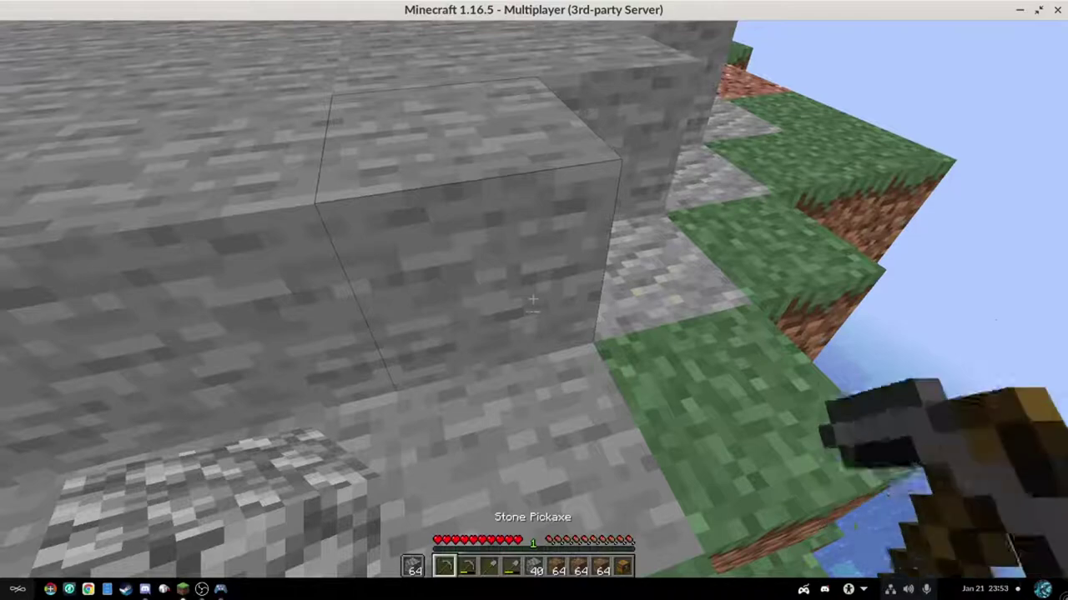
- Return to AntiMicroX and inspect set 2, the Quick Set key chooser and the Game Controller Mapping dialog without changing anything
{"action": "key", "text": "alt+Tab"}
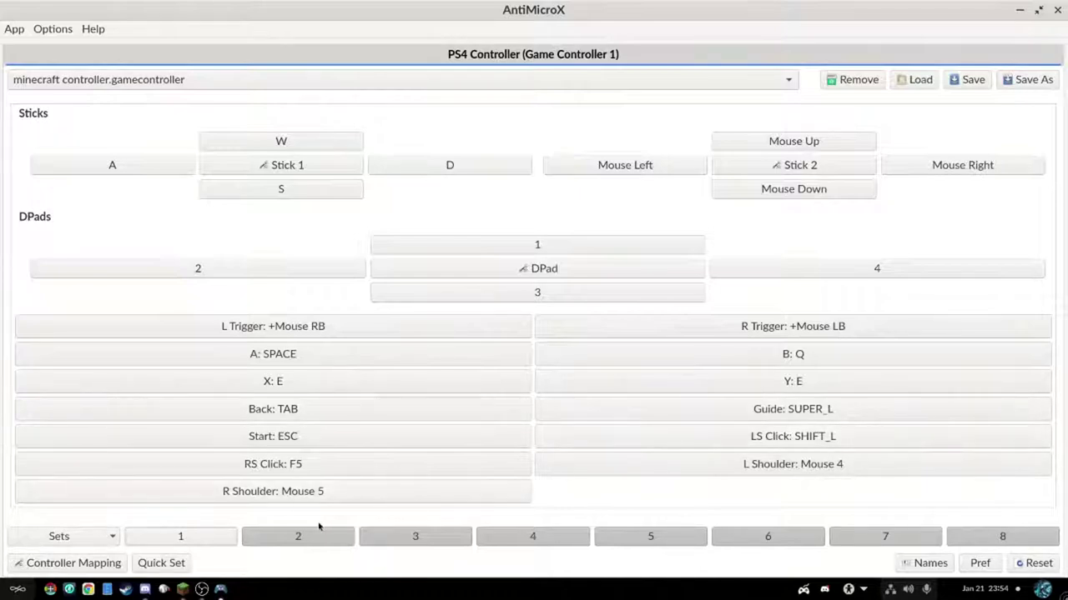
{"action": "left_click", "coordinate": [278, 537]}
{"action": "left_click", "coordinate": [183, 538]}
{"action": "left_click", "coordinate": [169, 565]}
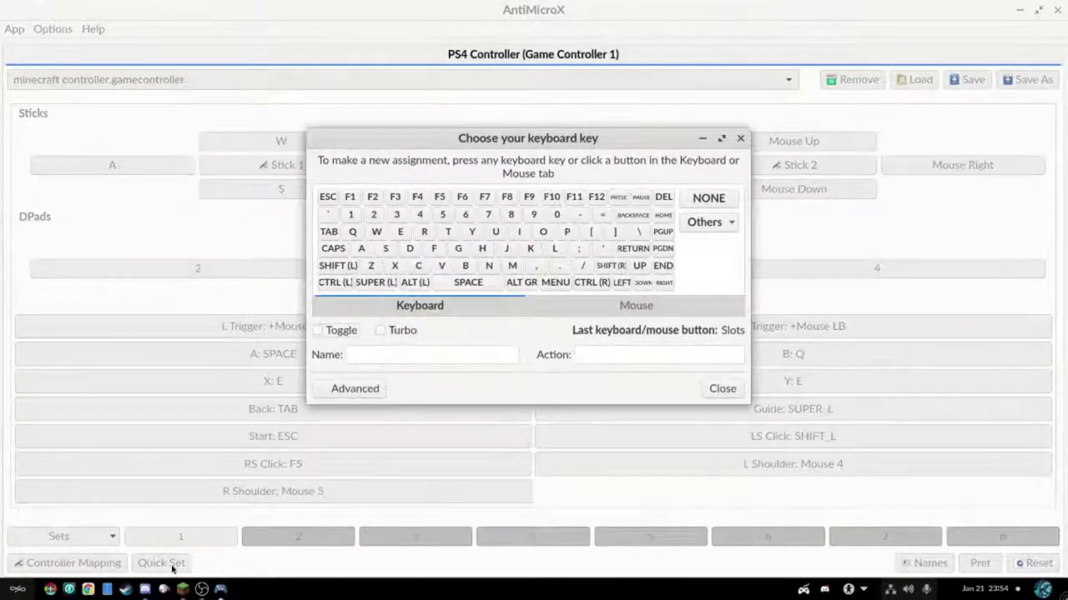
{"action": "left_click", "coordinate": [705, 388]}
{"action": "left_click", "coordinate": [73, 564]}
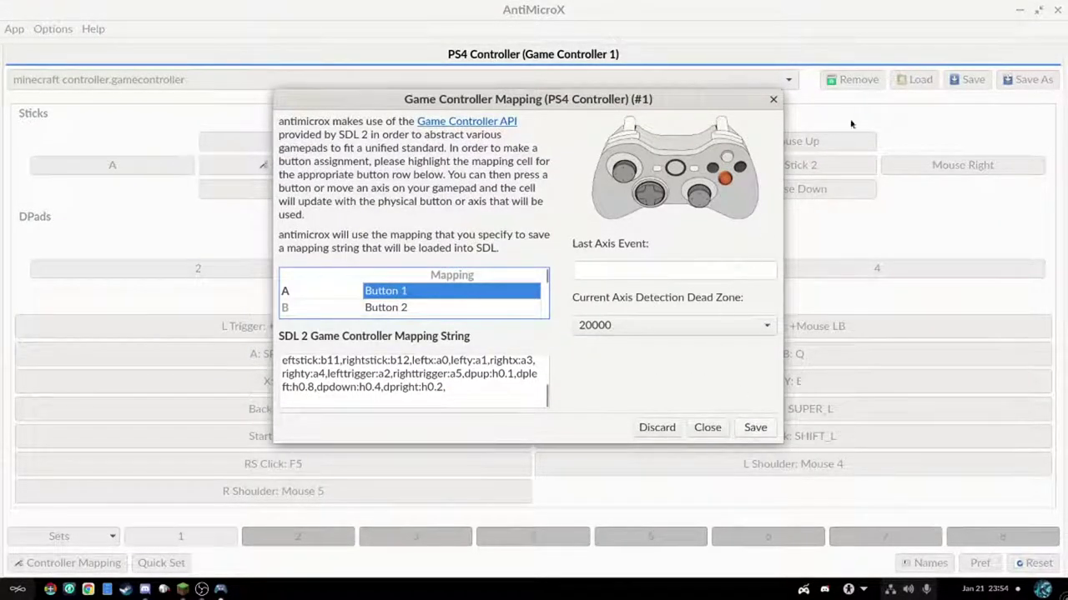
{"action": "left_click", "coordinate": [773, 100]}
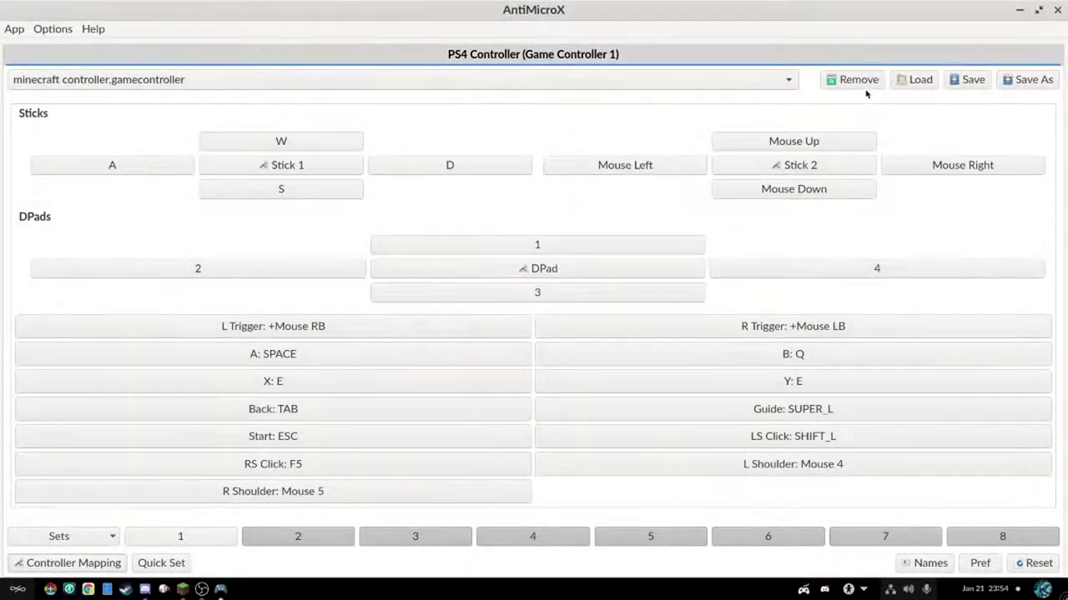
- Reload the minecraft controller.gamecontroller profile by switching to <New> and back
{"action": "left_click", "coordinate": [724, 80]}
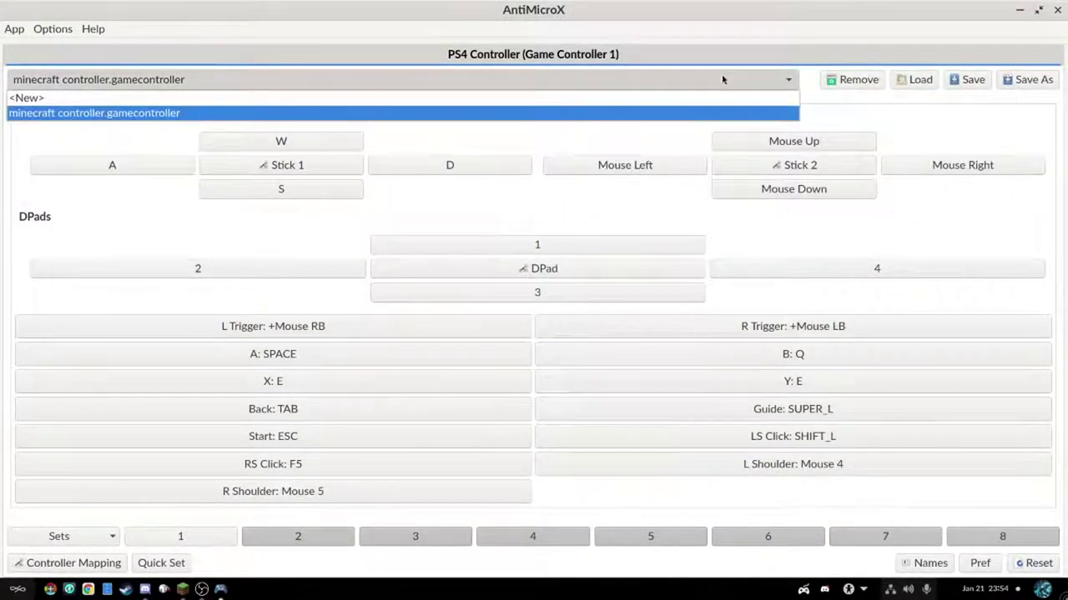
{"action": "left_click", "coordinate": [350, 99]}
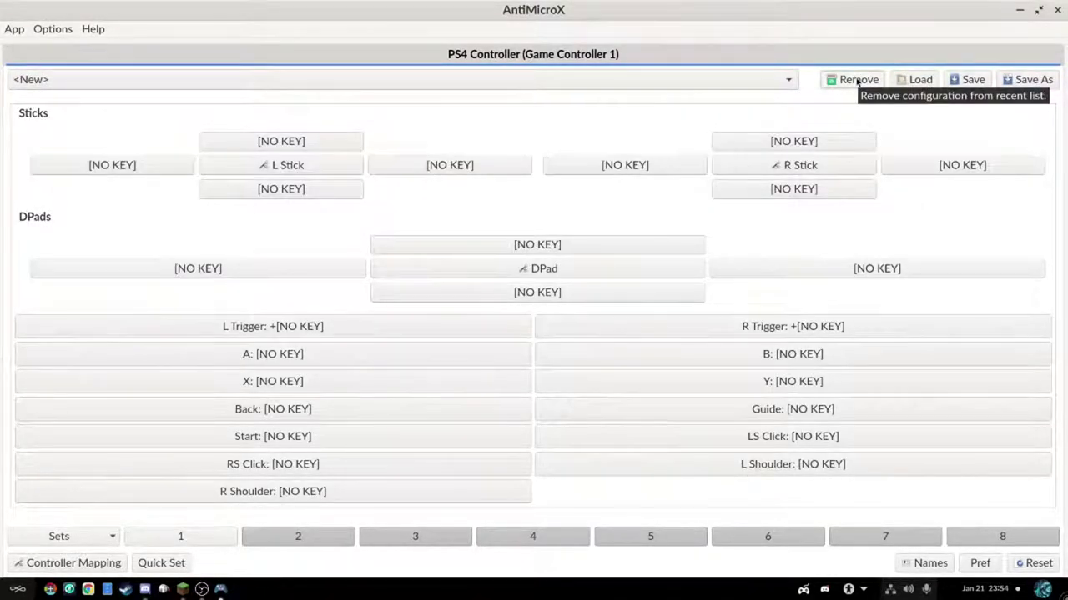
{"action": "left_click", "coordinate": [709, 84]}
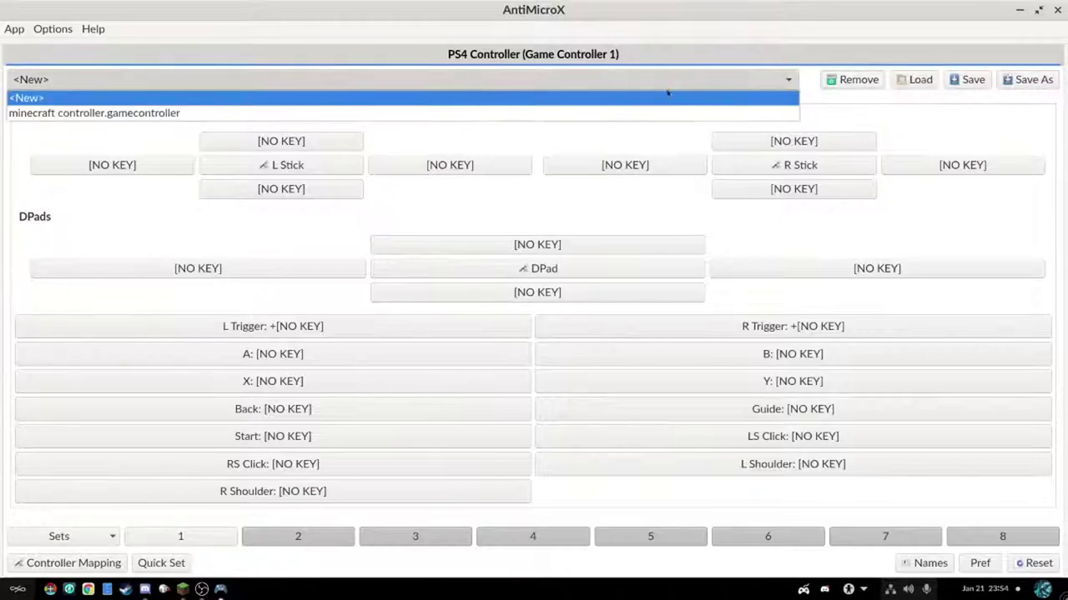
{"action": "left_click", "coordinate": [527, 110]}
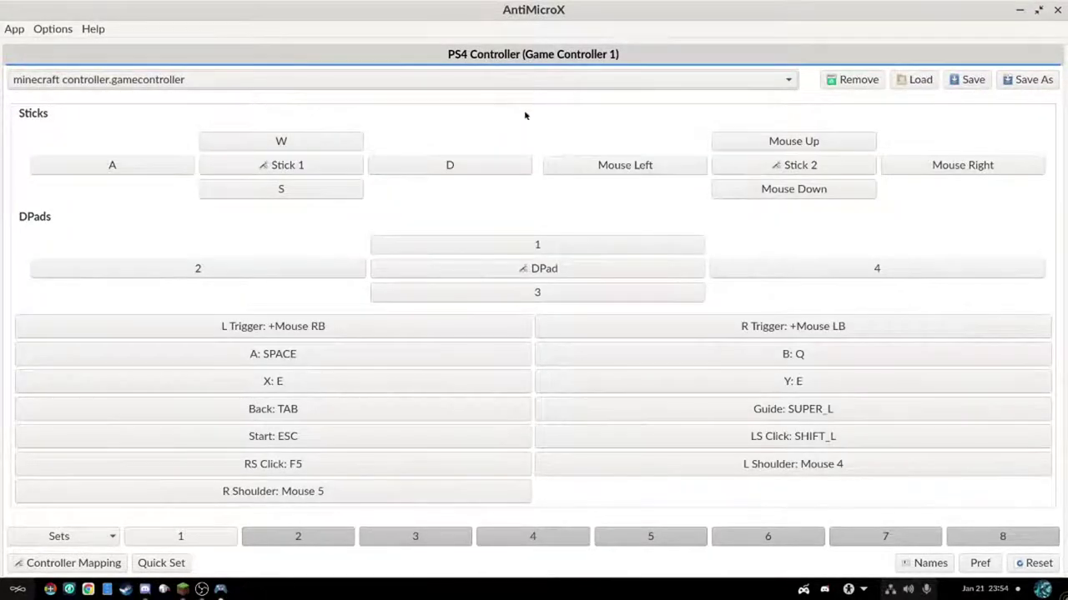
- Switch to Minecraft, resume play and test hotbar scrolling in both directions
{"action": "key", "text": "alt+Tab"}
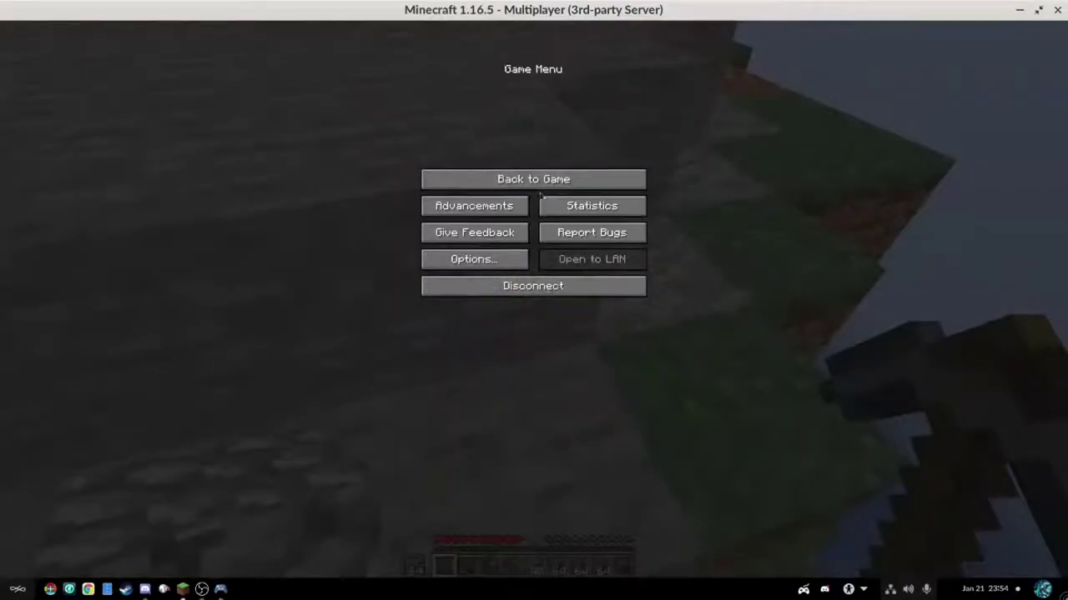
{"action": "key", "text": "Escape"}
{"action": "scroll", "coordinate": [533, 301], "scroll_direction": "down", "scroll_amount": 8}
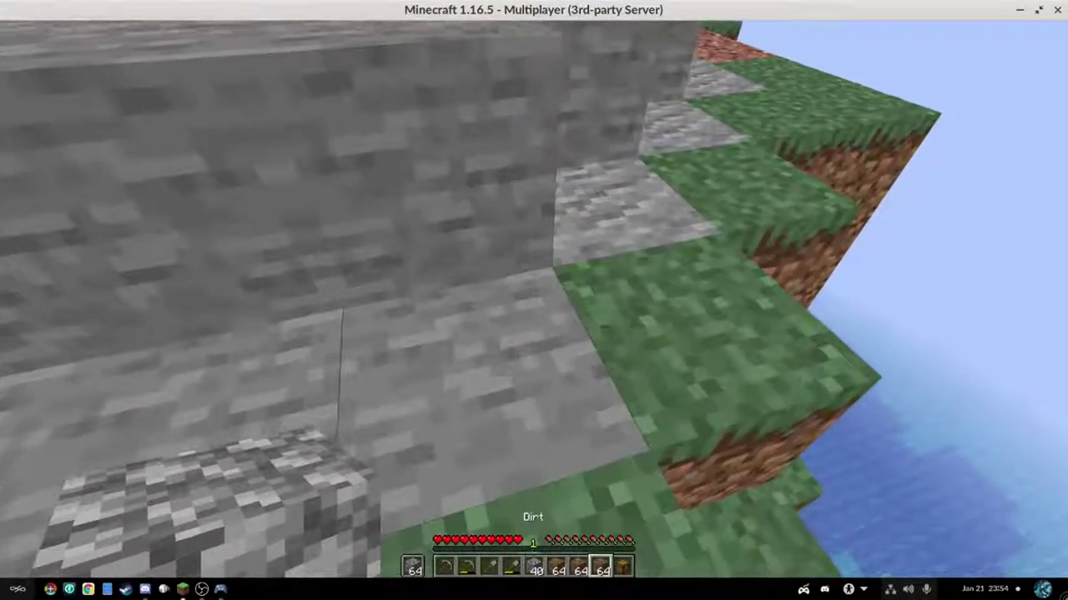
{"action": "scroll", "coordinate": [534, 300], "scroll_direction": "up", "scroll_amount": 3}
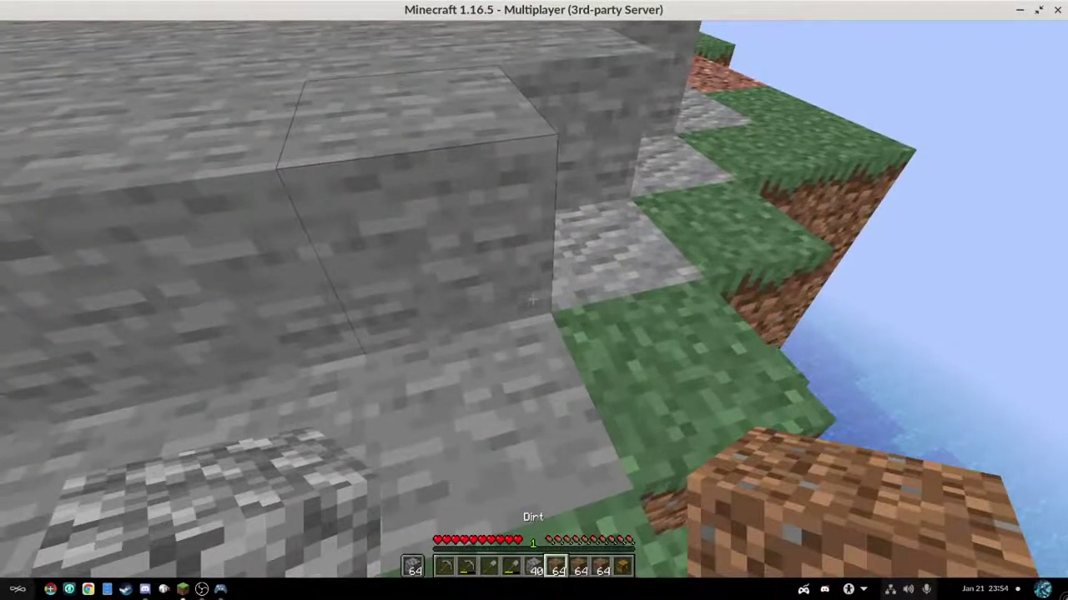
- Pause the game and quit AntiMicroX
{"action": "key", "text": "Escape"}
{"action": "right_click", "coordinate": [220, 588]}
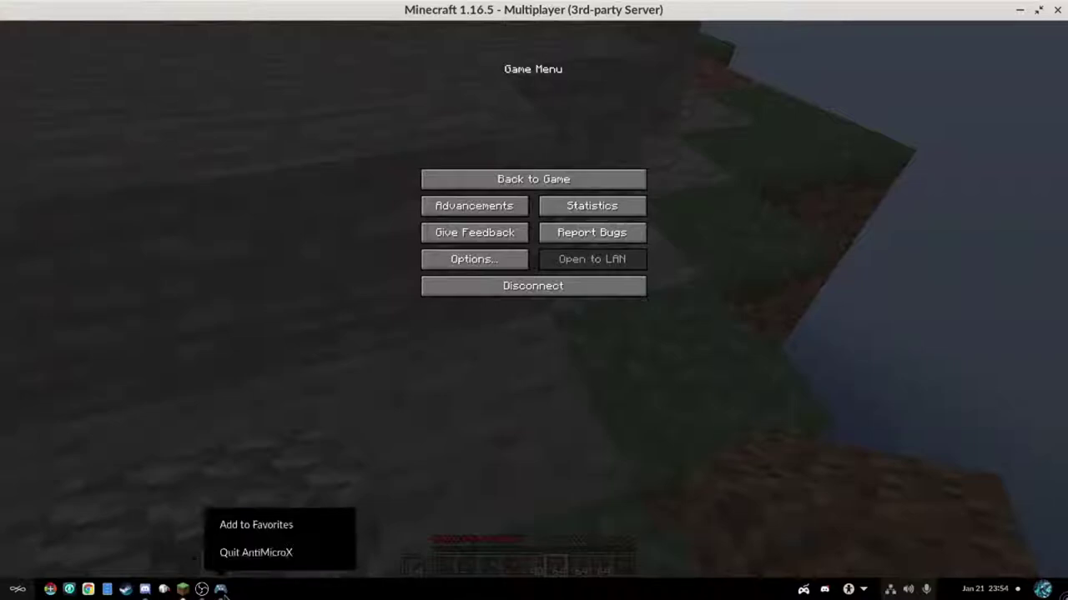
{"action": "left_click", "coordinate": [247, 553]}
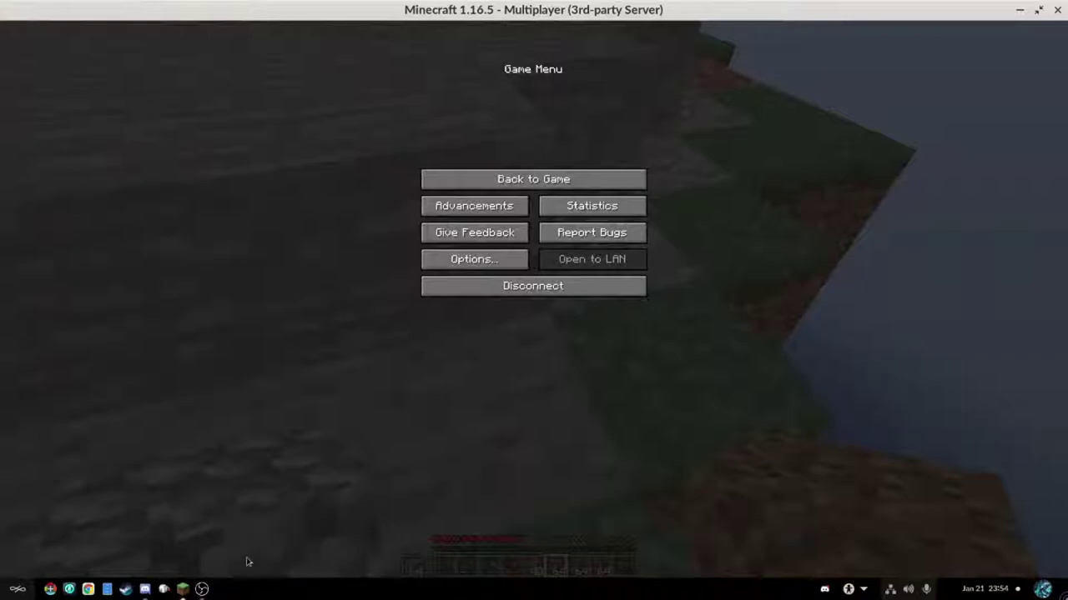
- Minimize the Minecraft and OBS windows and relaunch AntiMicroX
{"action": "left_click", "coordinate": [1019, 10]}
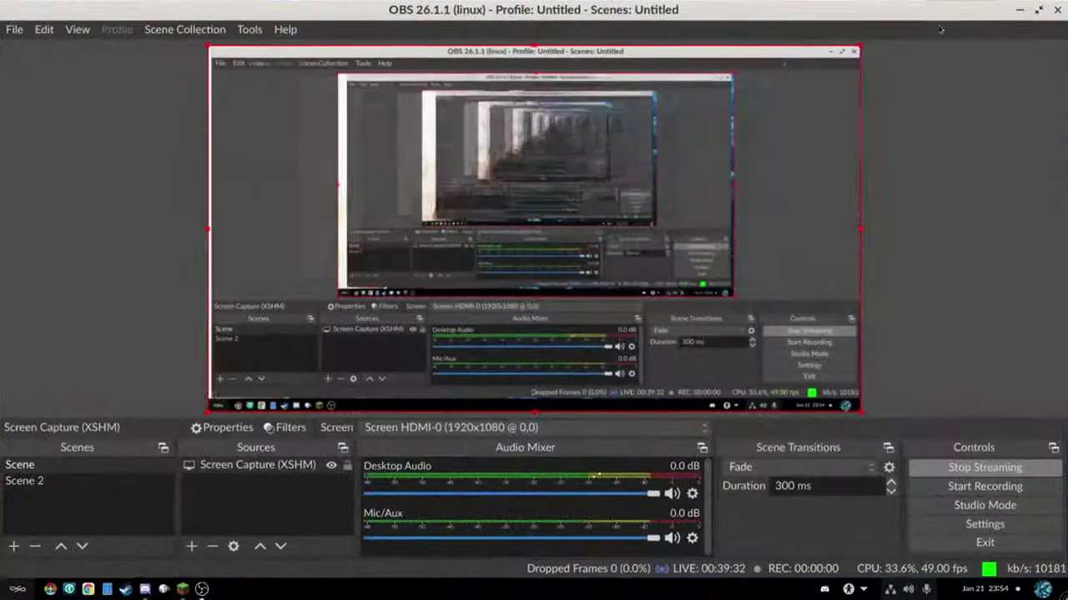
{"action": "double_click", "coordinate": [939, 25]}
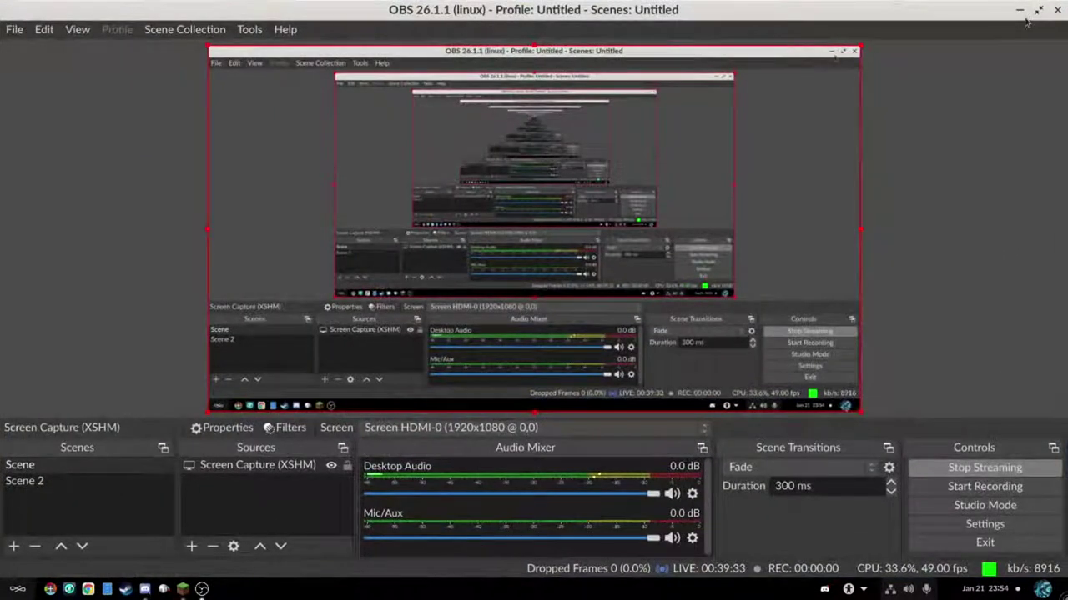
{"action": "left_click", "coordinate": [1019, 10]}
{"action": "left_click", "coordinate": [1002, 54]}
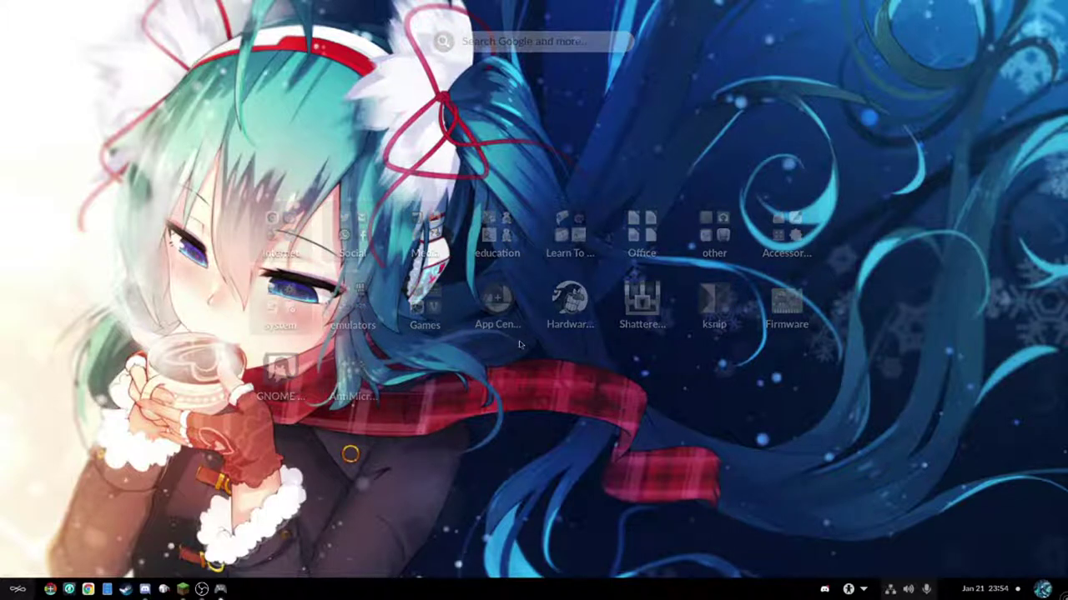
- Switch to Minecraft, resume play, scroll the hotbar in both directions to retest the controller, and return to AntiMicroX
{"action": "key", "text": "alt+Tab"}
{"action": "key", "text": "alt+Tab"}
{"action": "key", "text": "alt+Tab"}
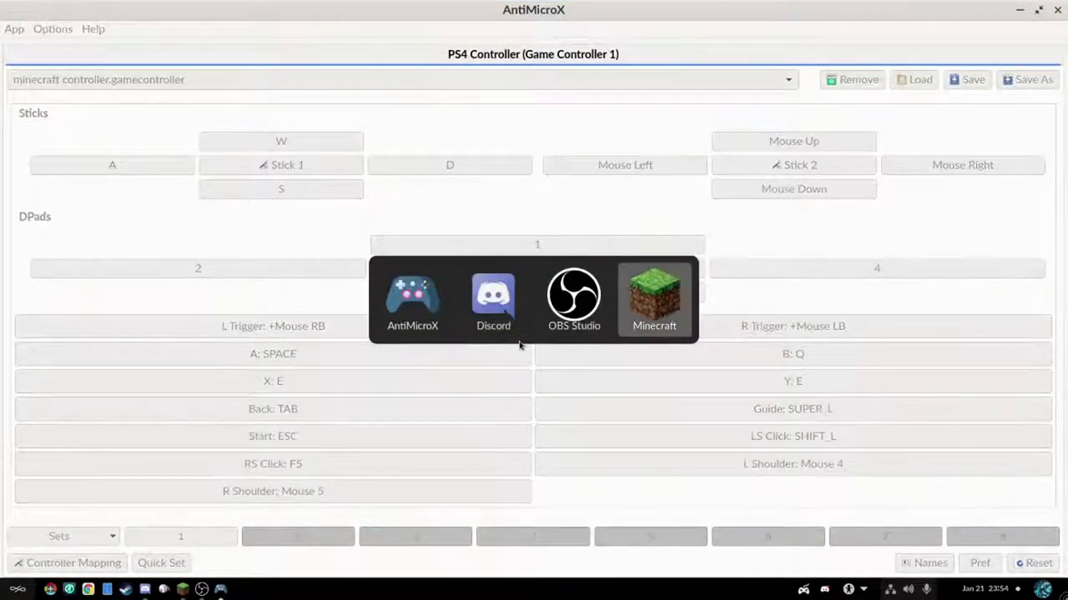
{"action": "left_click", "coordinate": [534, 176]}
{"action": "scroll", "coordinate": [534, 301], "scroll_direction": "up", "scroll_amount": 4}
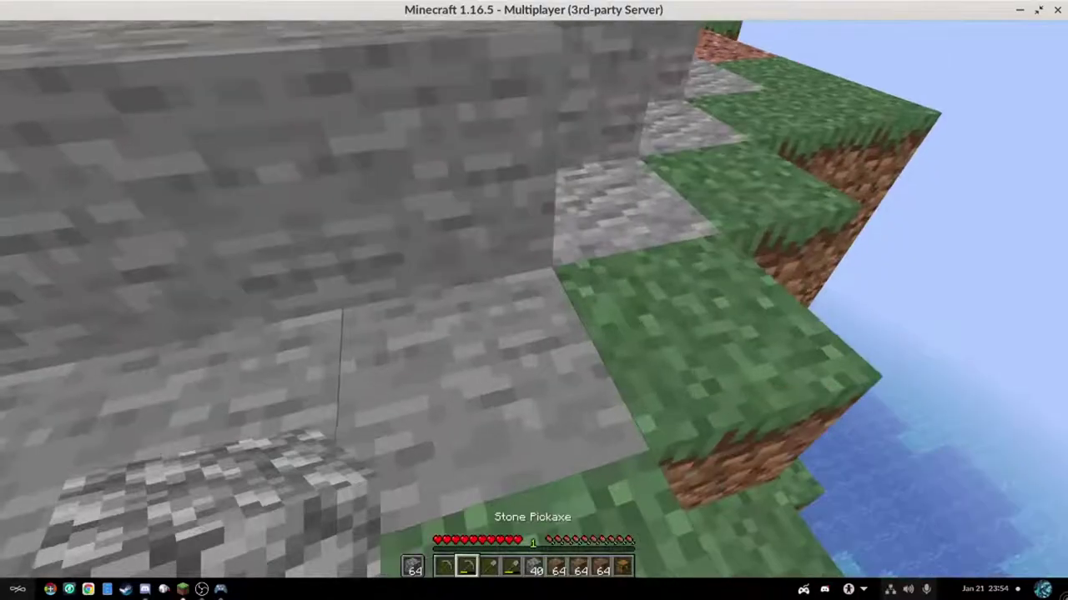
{"action": "scroll", "coordinate": [533, 300], "scroll_direction": "down", "scroll_amount": 3}
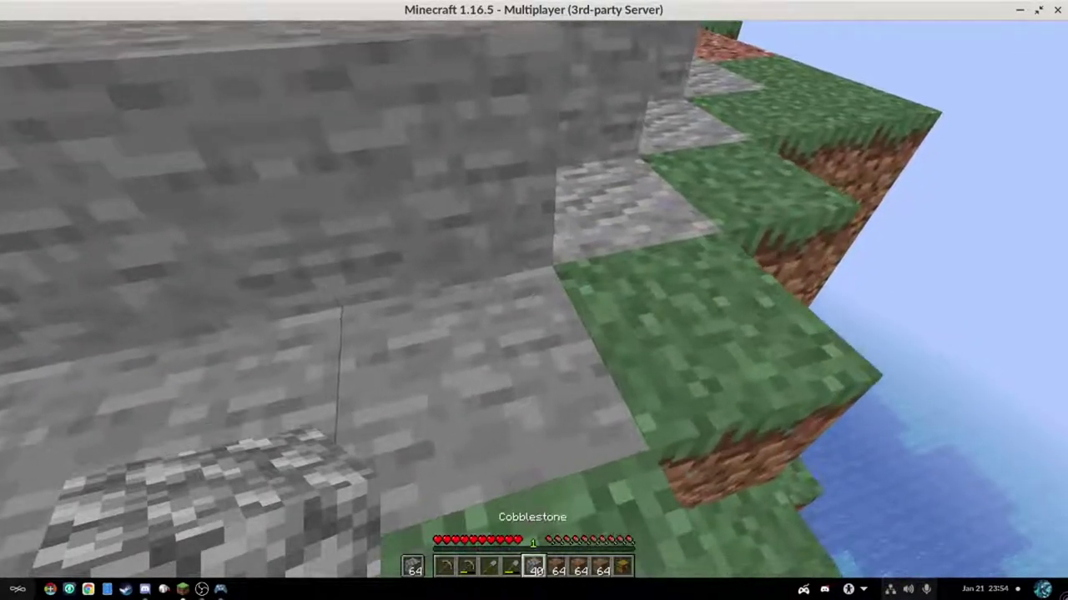
{"action": "scroll", "coordinate": [534, 300], "scroll_direction": "up", "scroll_amount": 3}
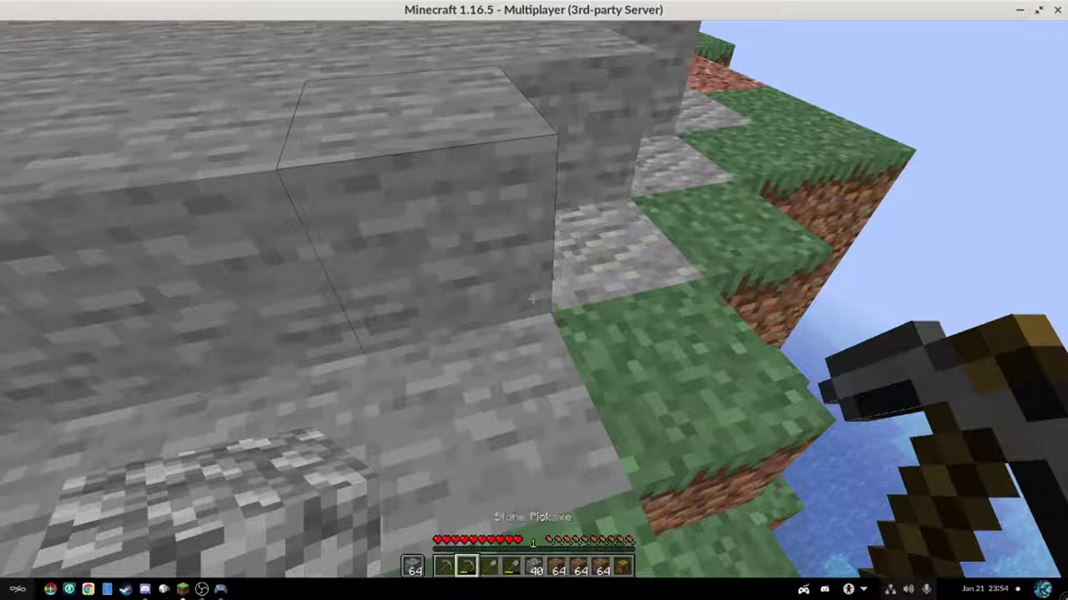
{"action": "key", "text": "alt+Tab"}
{"action": "key", "text": "alt+Tab"}
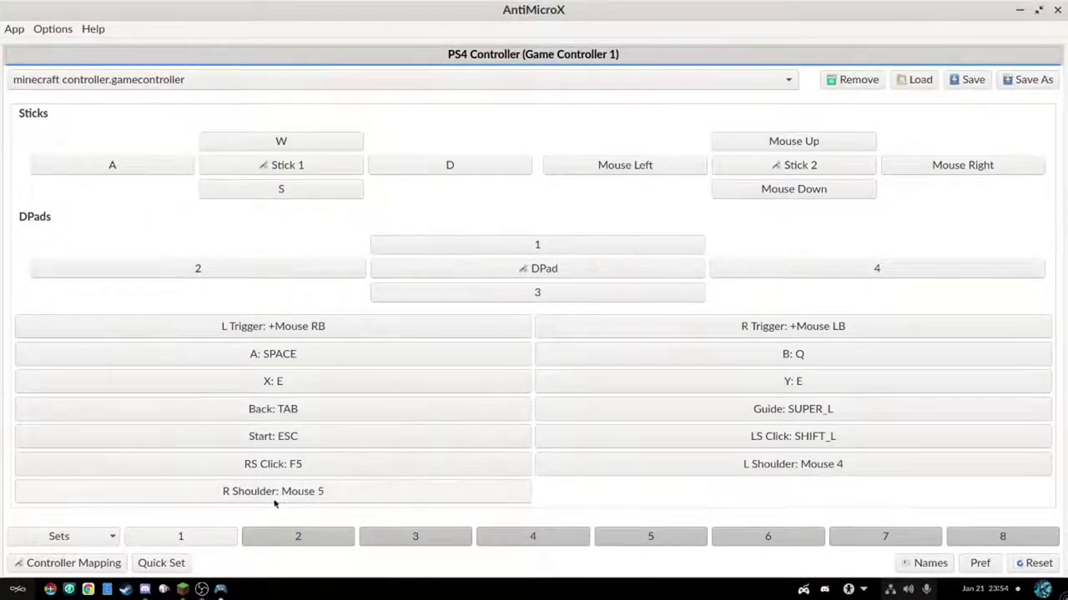
- Try enabling Turbo on the LS Click assignment, which is mapped to SHIFT_L
{"action": "right_click", "coordinate": [775, 448]}
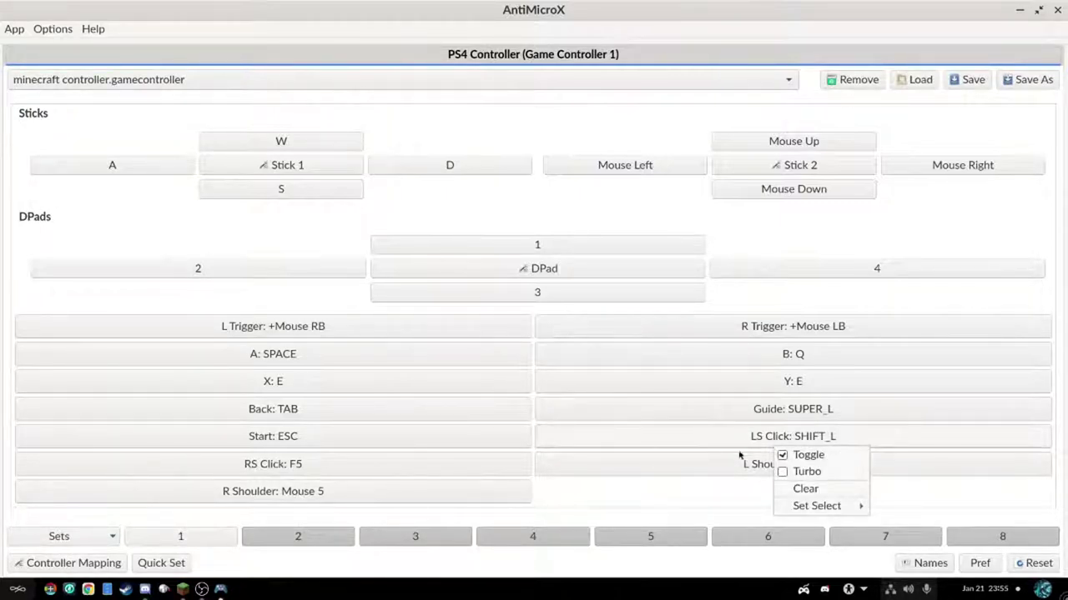
{"action": "left_click", "coordinate": [641, 507]}
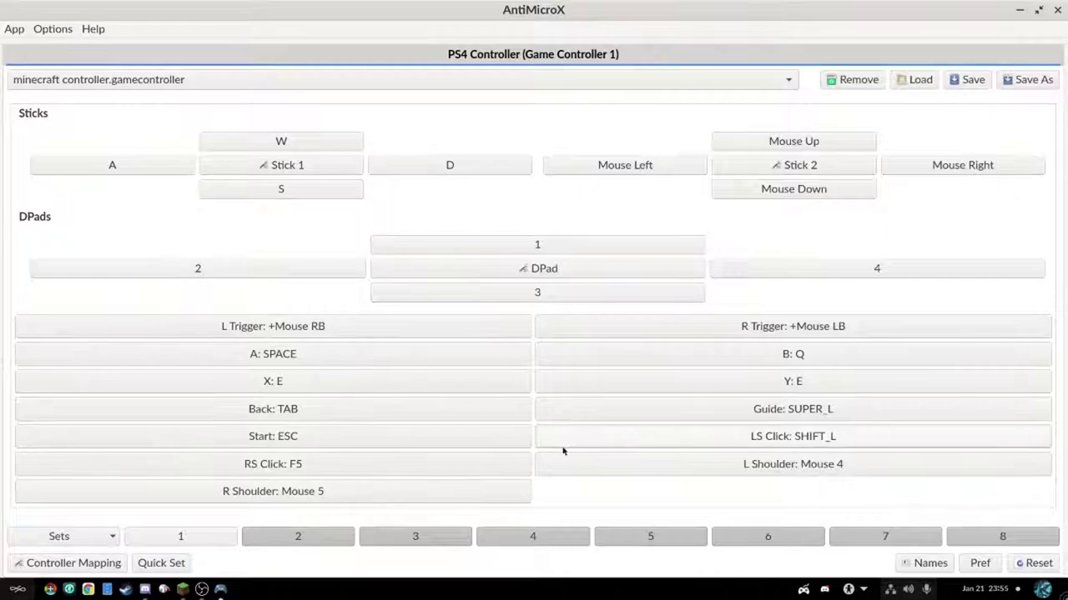
{"action": "right_click", "coordinate": [663, 430]}
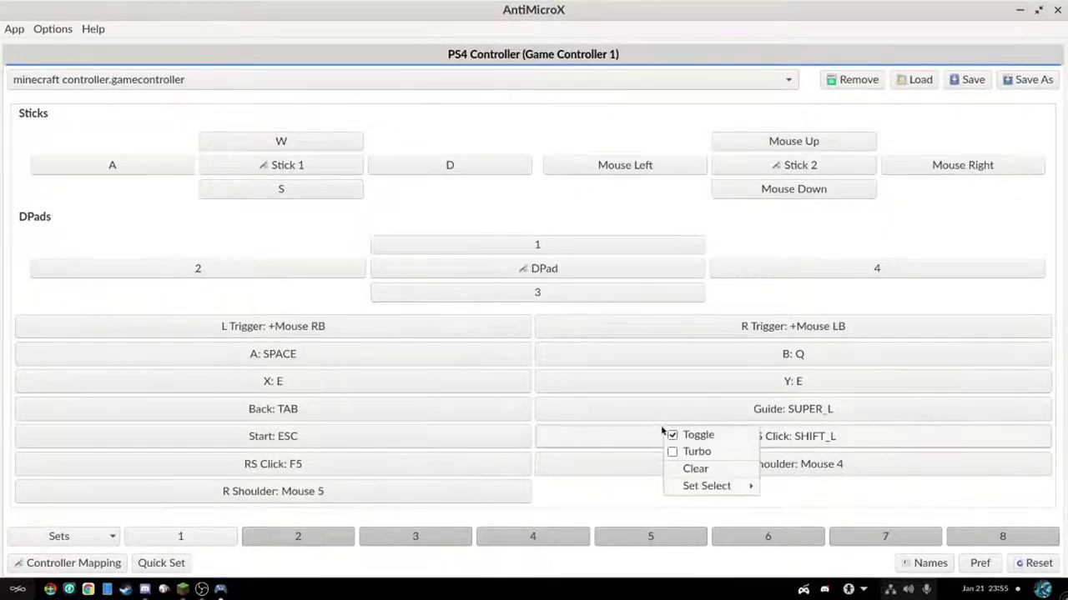
{"action": "left_click", "coordinate": [691, 454]}
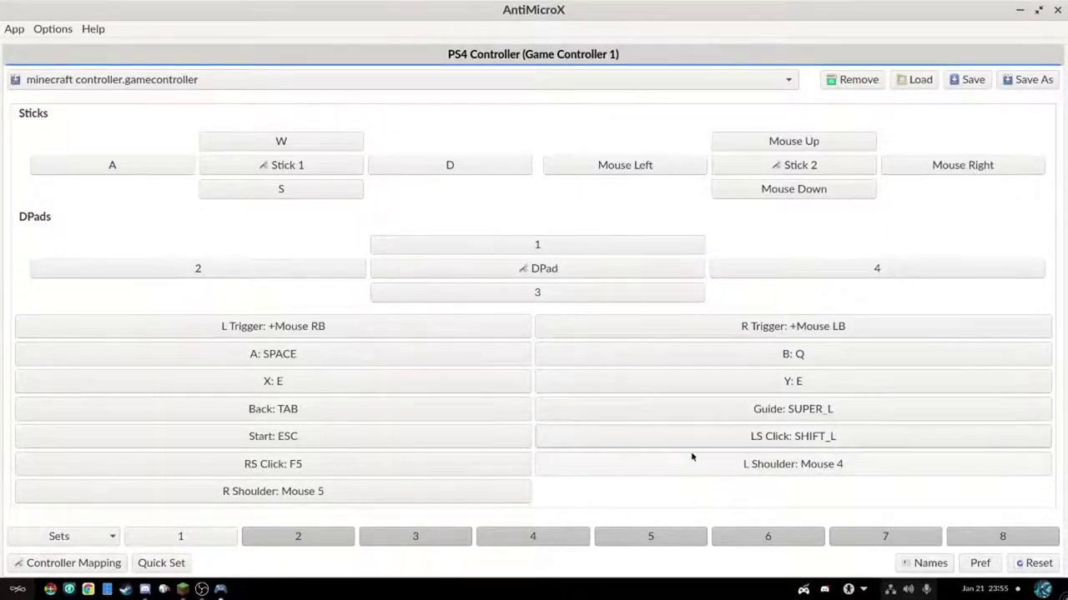
- Switch to Minecraft, resume play, test selecting hotbar slots 8, 6 and 2, and return to AntiMicroX
{"action": "key", "text": "alt+Tab"}
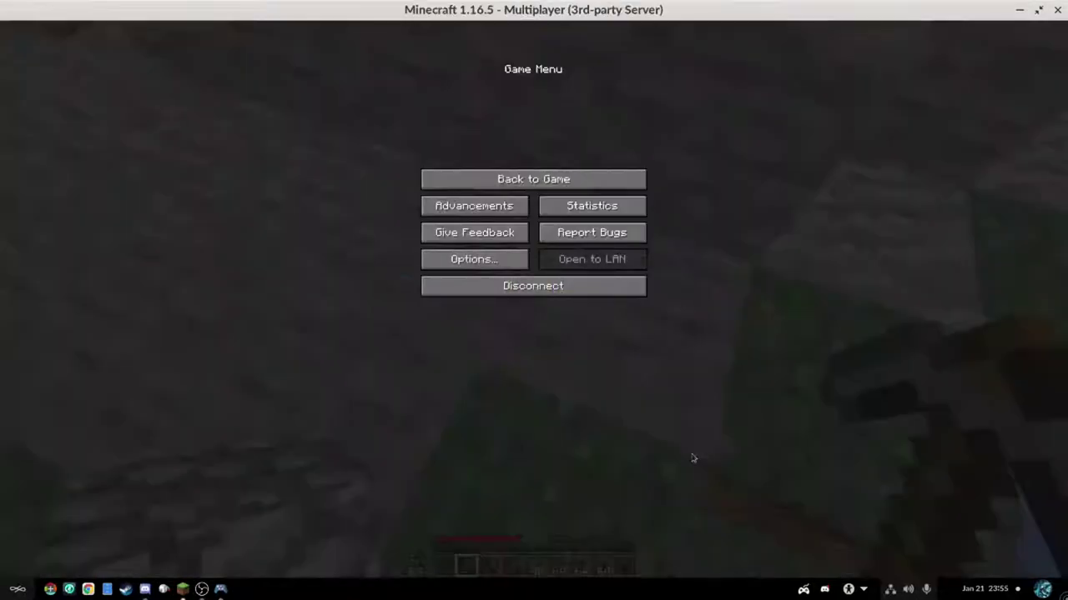
{"action": "left_click", "coordinate": [434, 176]}
{"action": "key", "text": "8"}
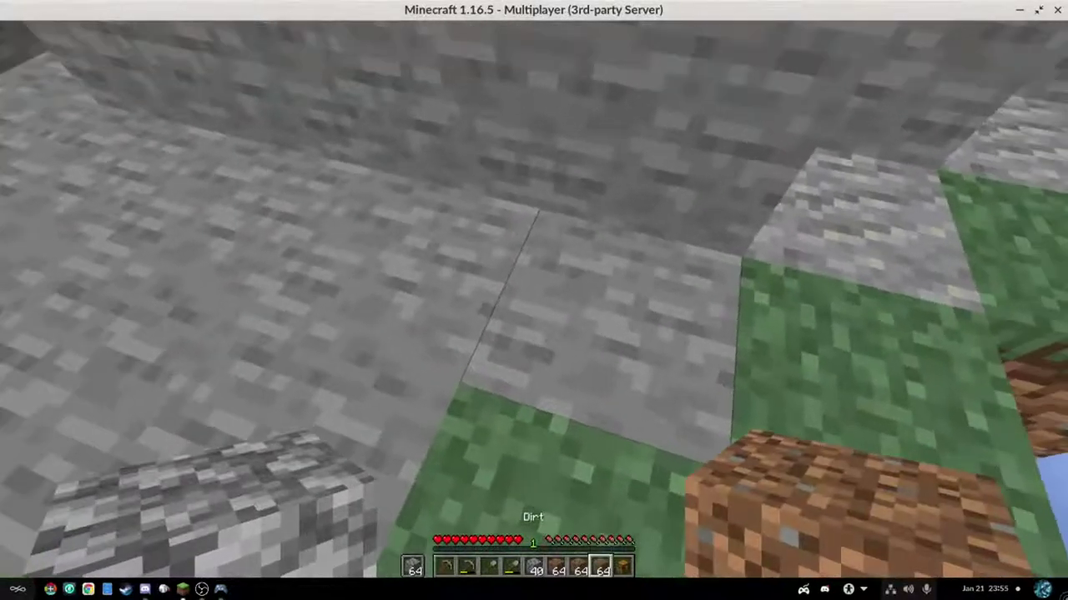
{"action": "key", "text": "6"}
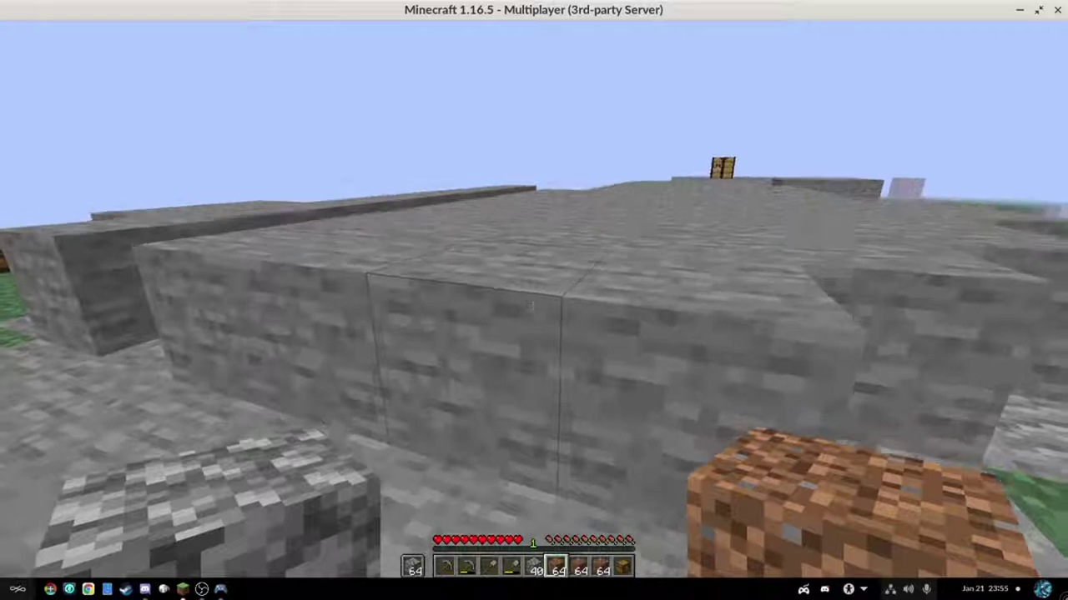
{"action": "key", "text": "2"}
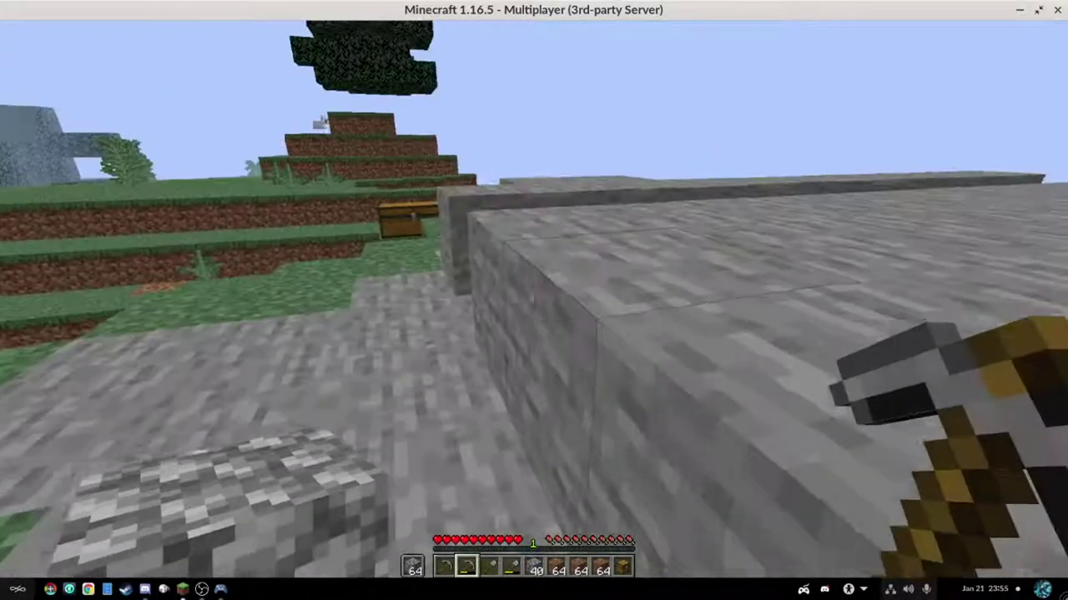
{"action": "key", "text": "8"}
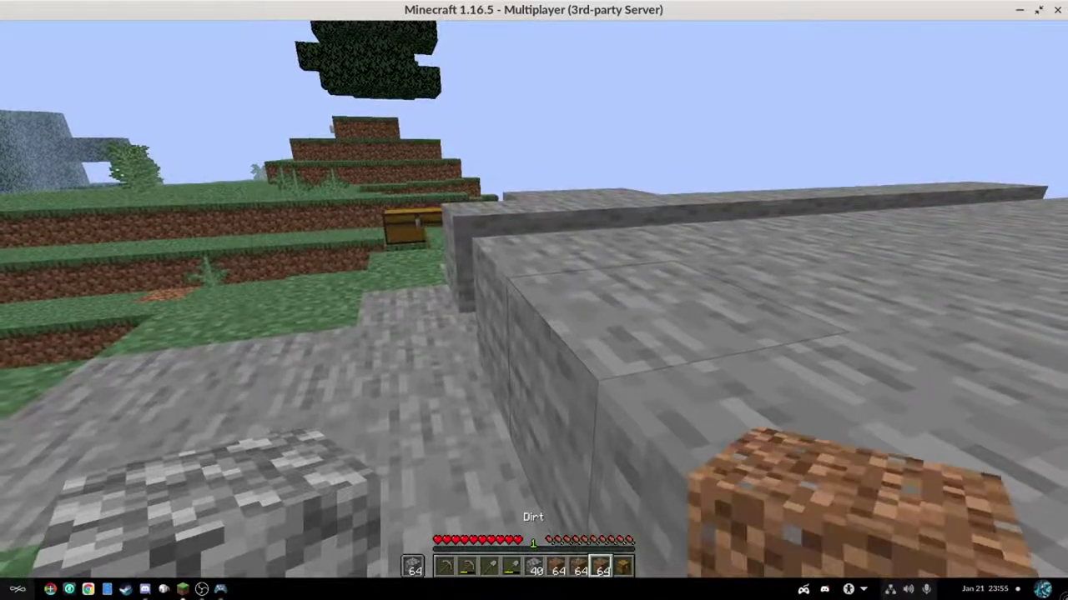
{"action": "key", "text": "alt+Tab"}
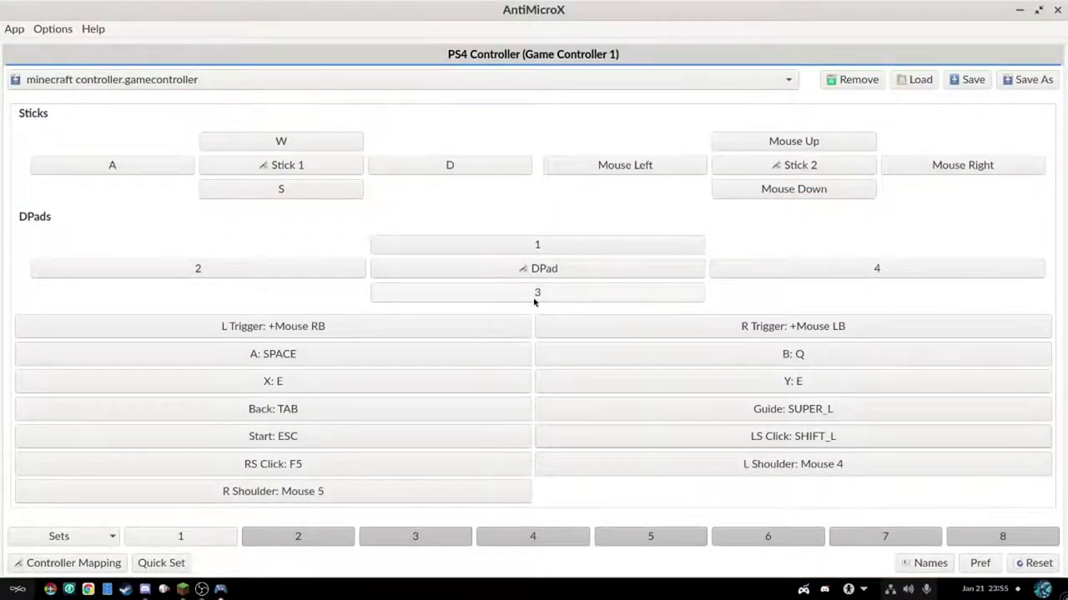
- Inspect the assignments in sets 2 through 8 and return to set 1
{"action": "left_click", "coordinate": [284, 538]}
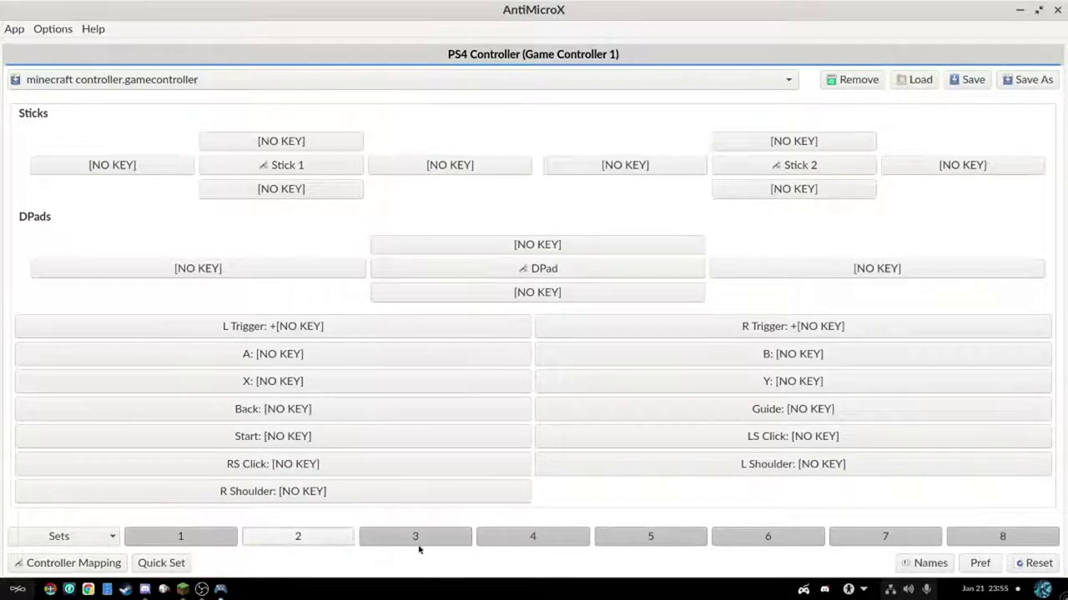
{"action": "left_click", "coordinate": [421, 544]}
{"action": "left_click", "coordinate": [522, 540]}
{"action": "left_click", "coordinate": [597, 542]}
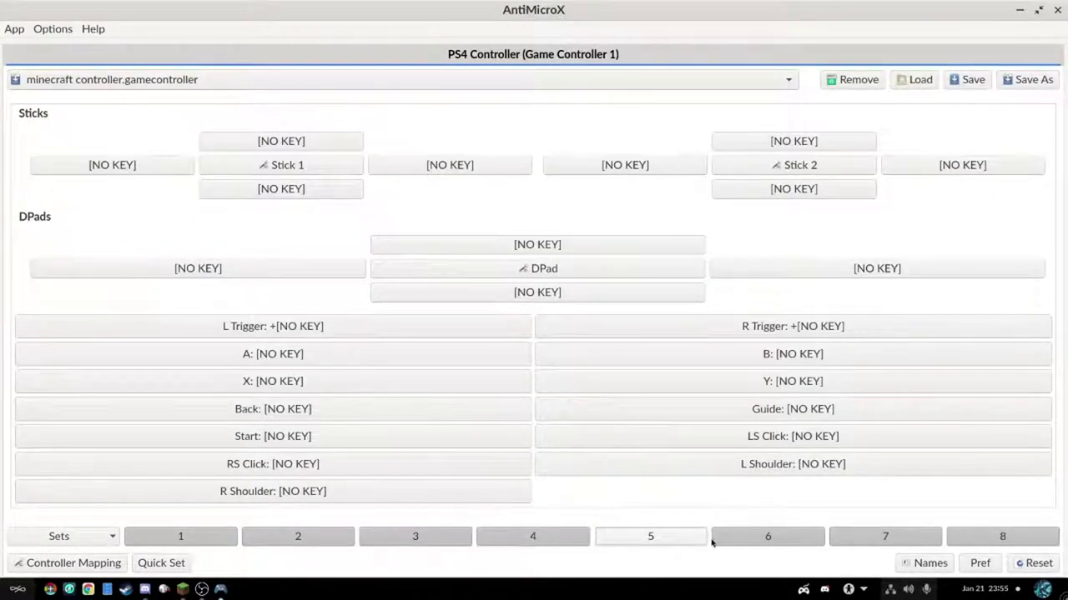
{"action": "left_click", "coordinate": [738, 542]}
{"action": "left_click", "coordinate": [867, 540]}
{"action": "left_click", "coordinate": [955, 544]}
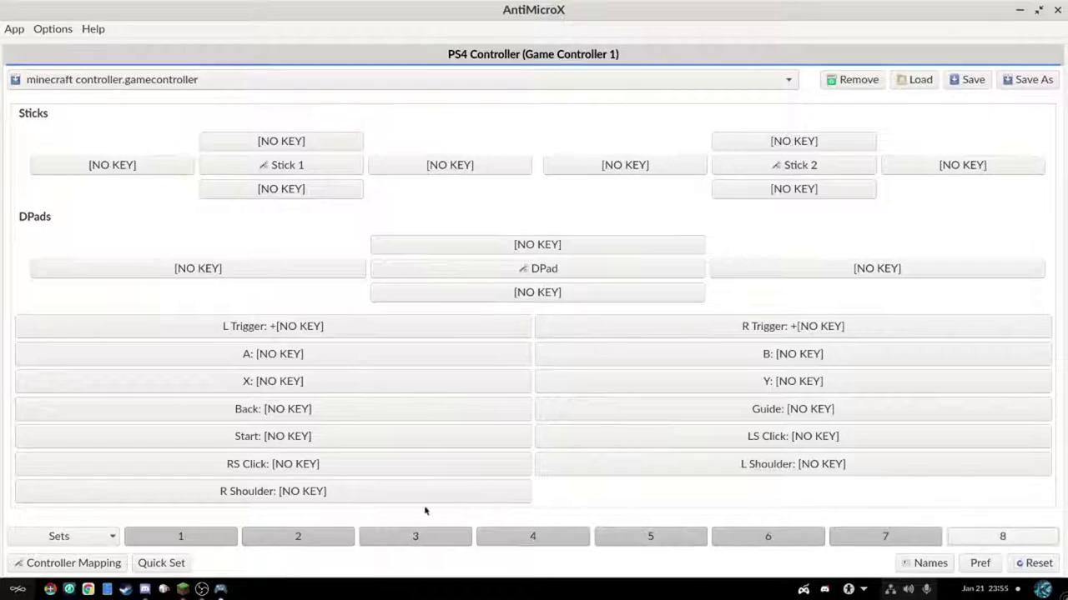
{"action": "left_click", "coordinate": [199, 546]}
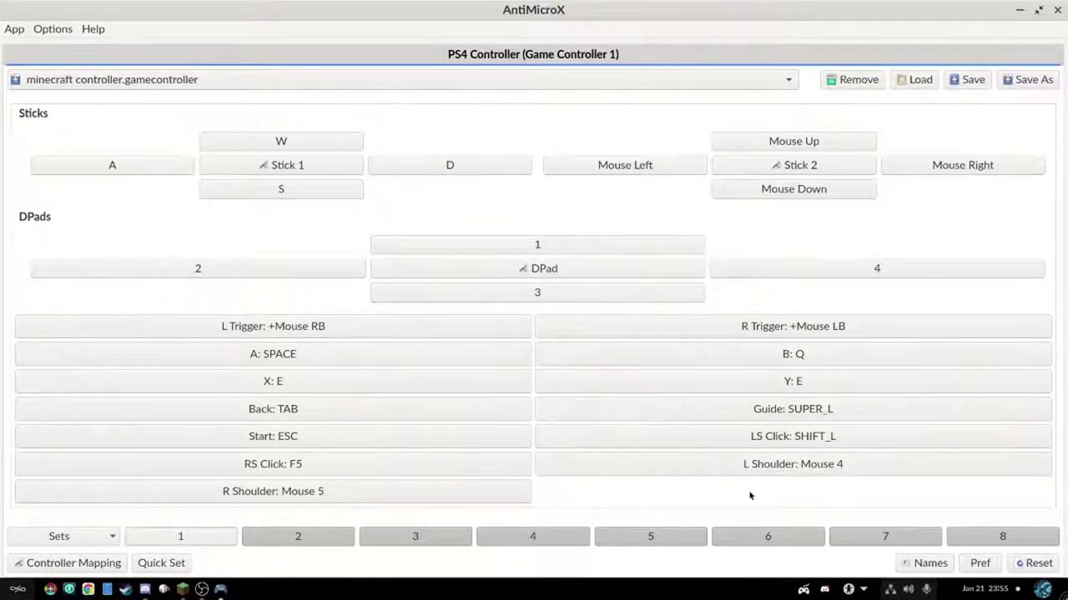
- Turn Turbo back off for the LS Click assignment
{"action": "right_click", "coordinate": [761, 463]}
{"action": "left_click", "coordinate": [760, 446]}
{"action": "right_click", "coordinate": [760, 442]}
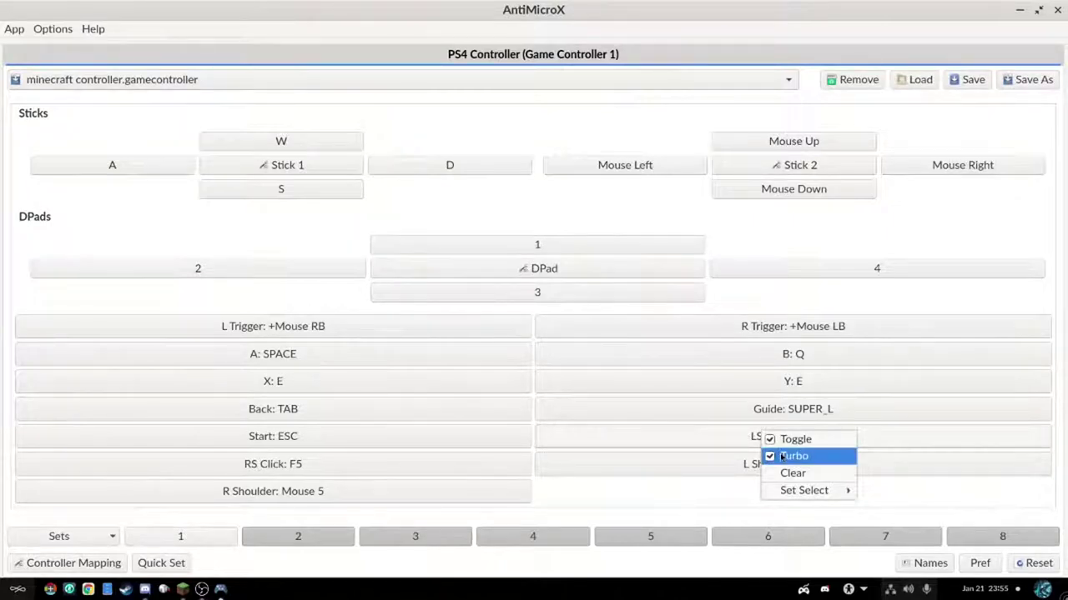
{"action": "left_click", "coordinate": [782, 456]}
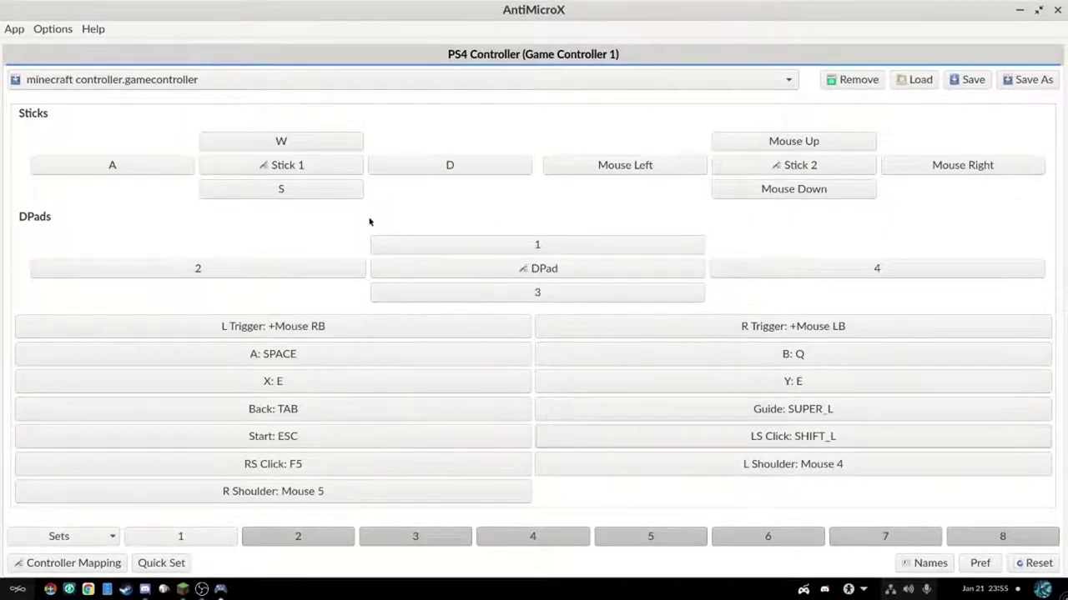
- Switch to a new profile, discarding the unsaved changes, and reload the minecraft controller.gamecontroller profile
{"action": "left_click", "coordinate": [175, 81]}
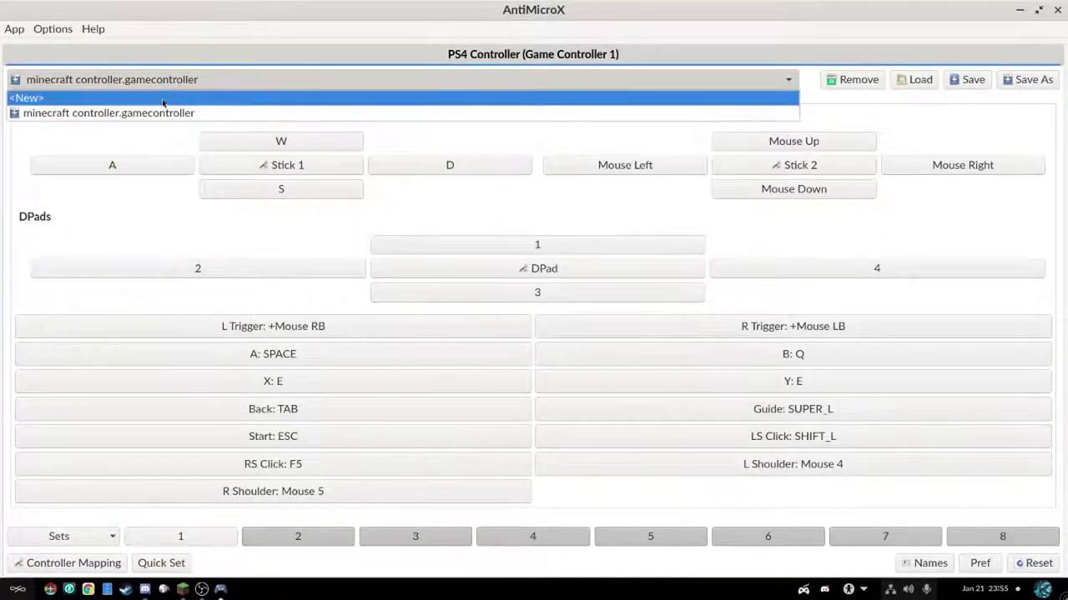
{"action": "left_click", "coordinate": [179, 95]}
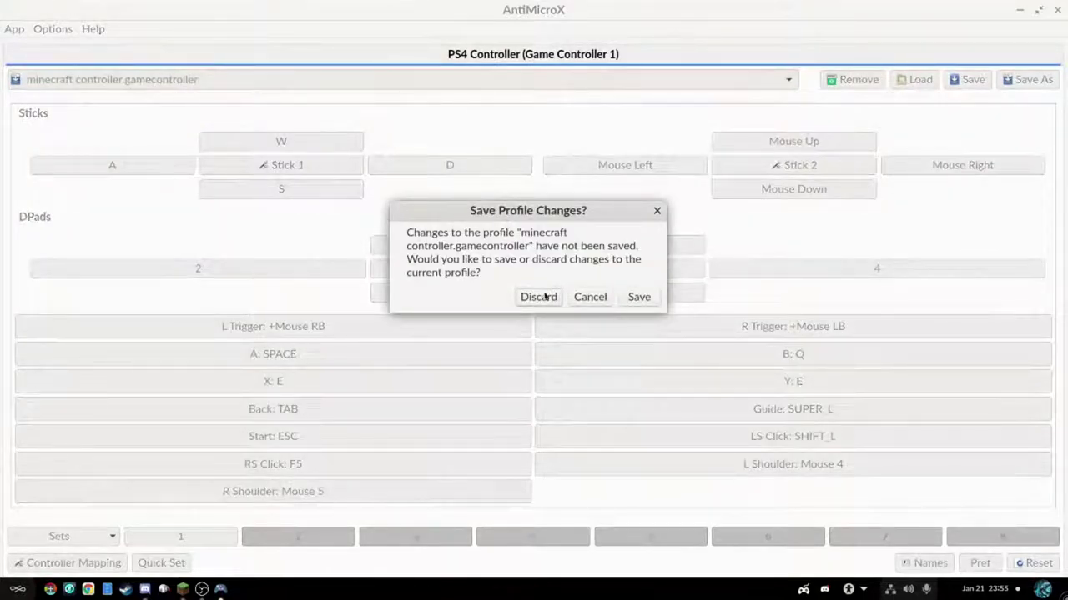
{"action": "left_click", "coordinate": [539, 299]}
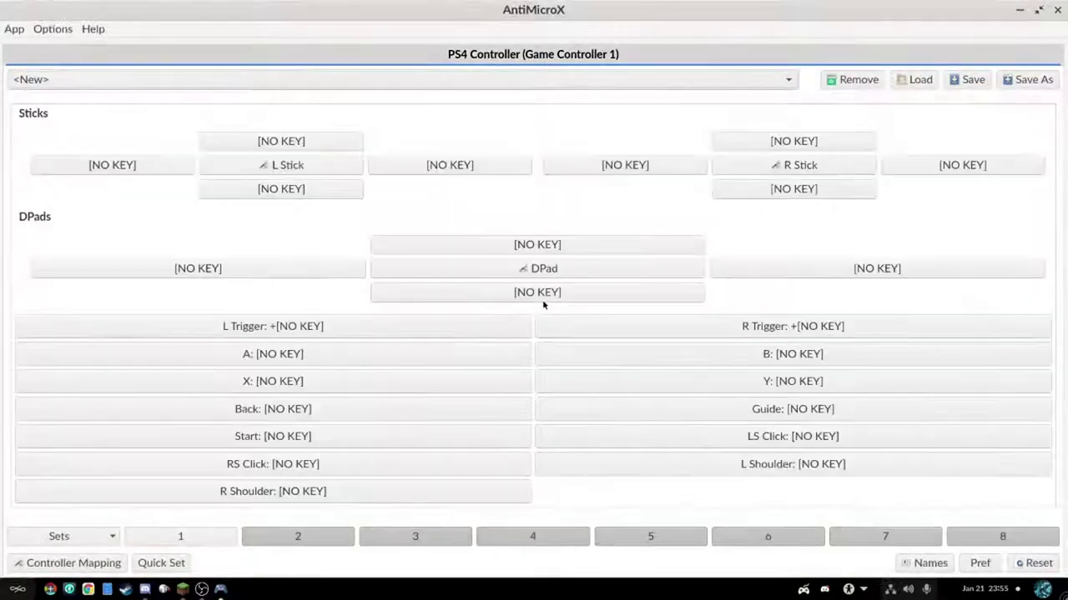
{"action": "left_click", "coordinate": [173, 77]}
{"action": "left_click", "coordinate": [155, 113]}
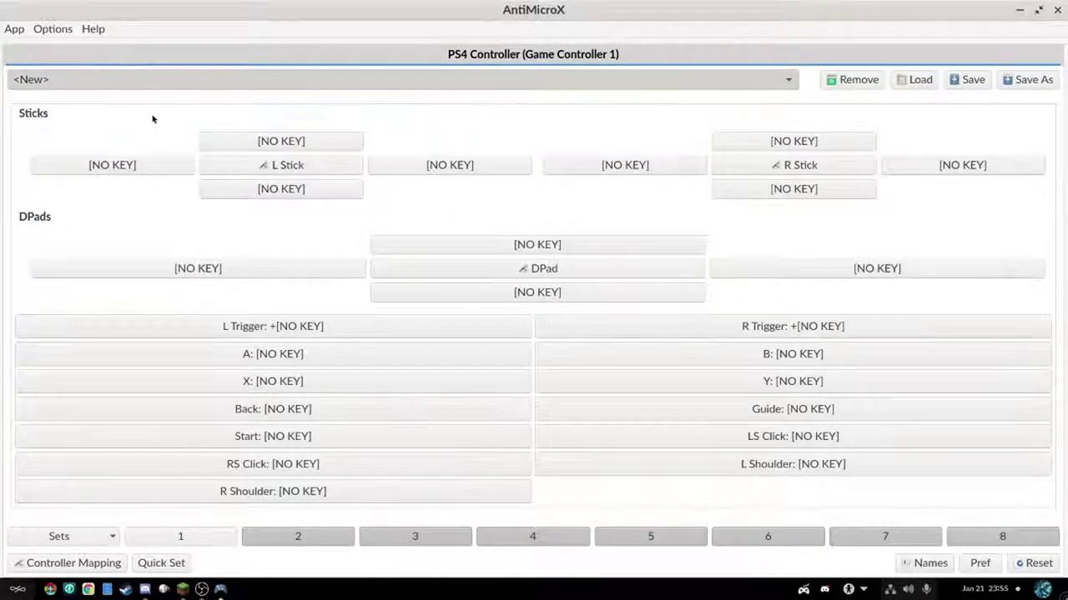
- Examine the LS Click assignment's options, the Quick Set dialog and the PS4 controller's properties
{"action": "left_click", "coordinate": [658, 442]}
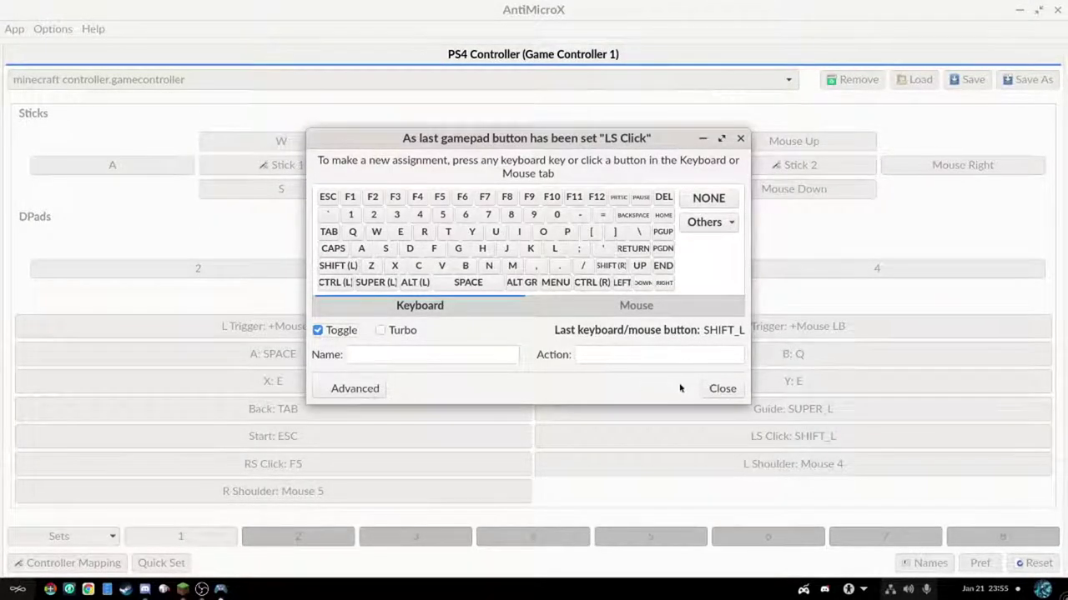
{"action": "left_click", "coordinate": [722, 388]}
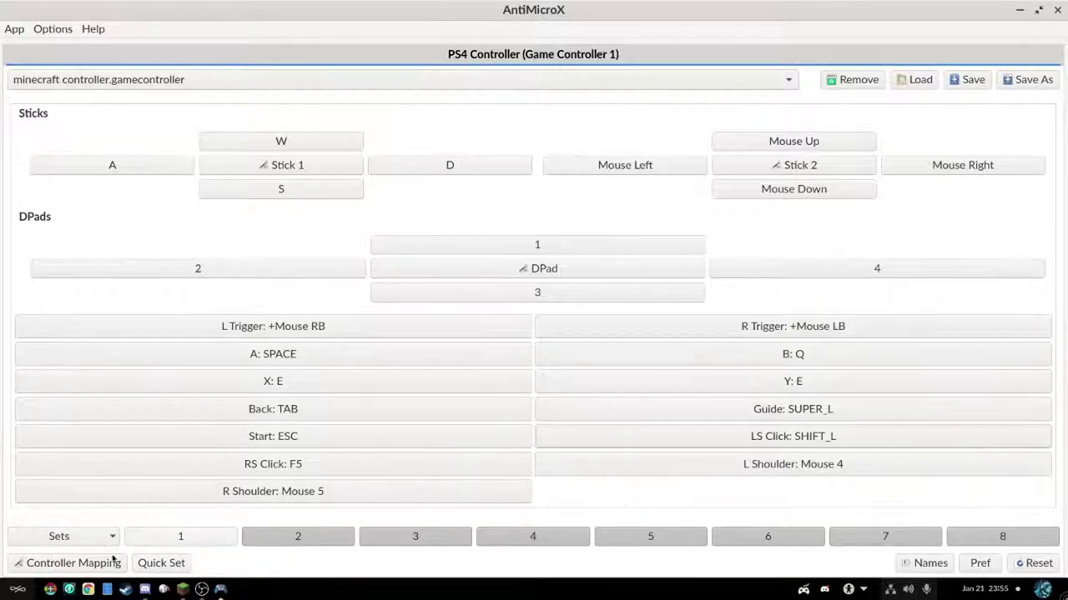
{"action": "left_click", "coordinate": [162, 563]}
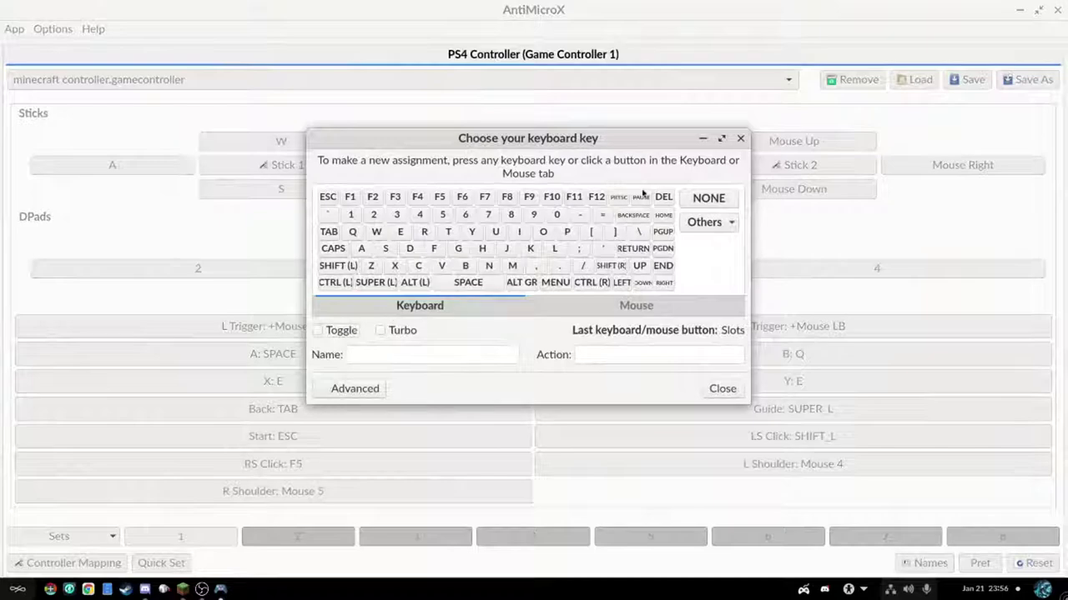
{"action": "left_click", "coordinate": [741, 138]}
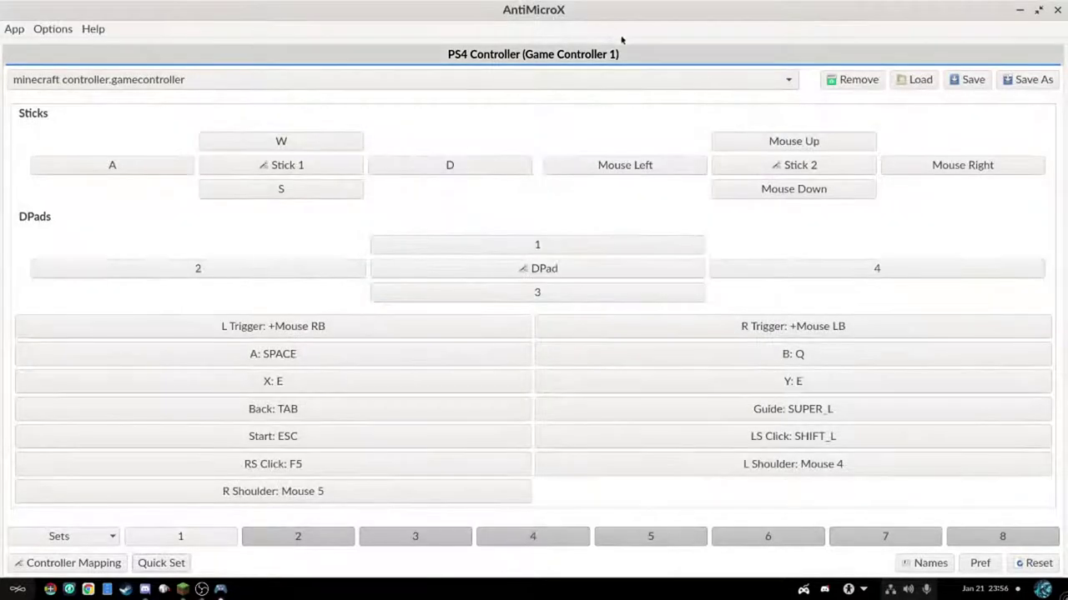
{"action": "left_click", "coordinate": [53, 31]}
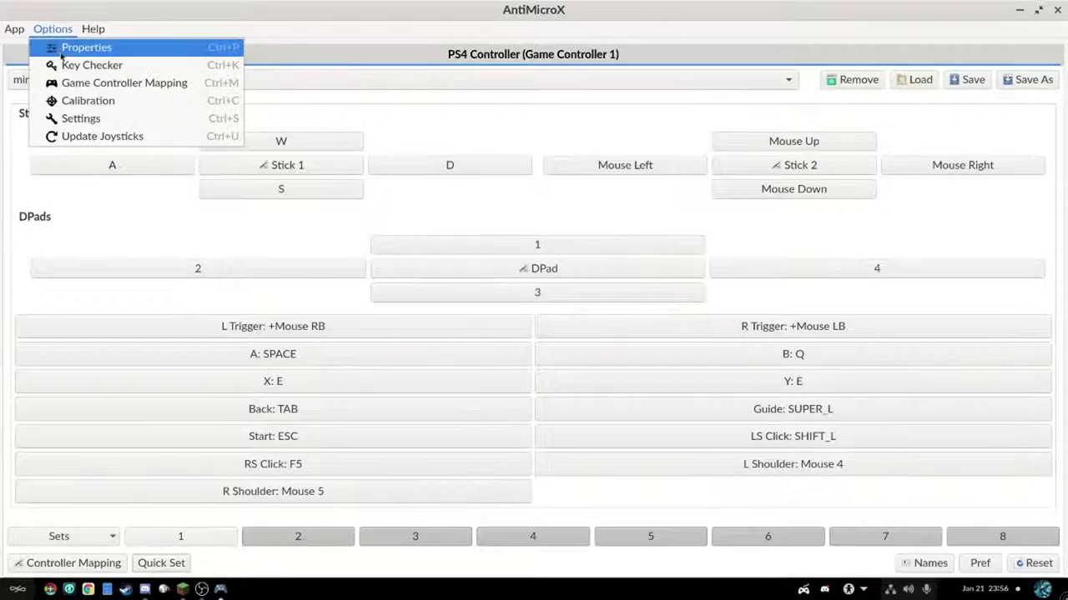
{"action": "left_click", "coordinate": [62, 52]}
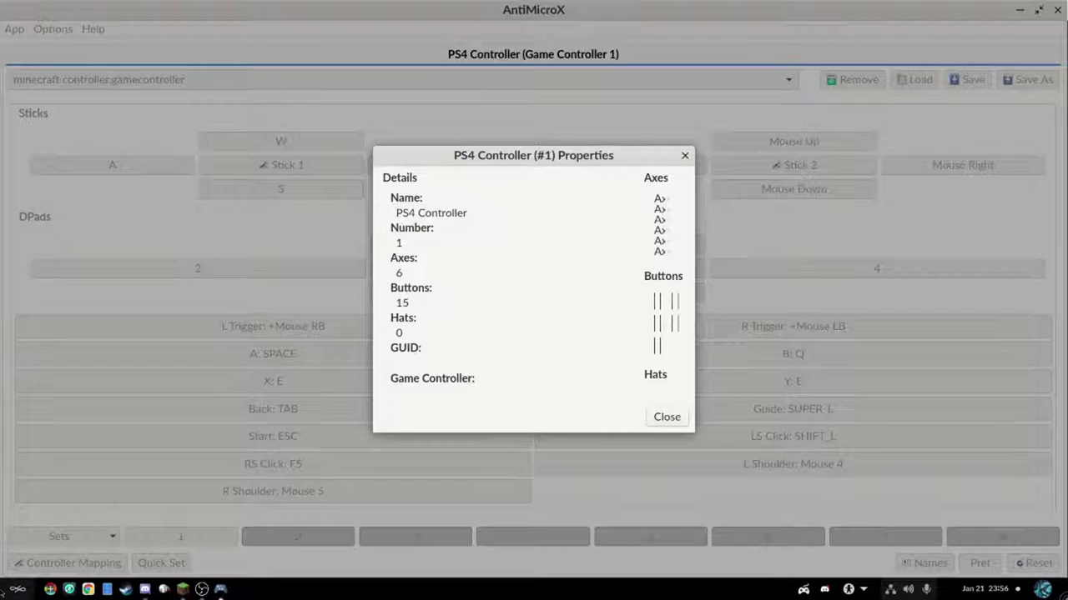
{"action": "key", "text": "alt+Tab"}
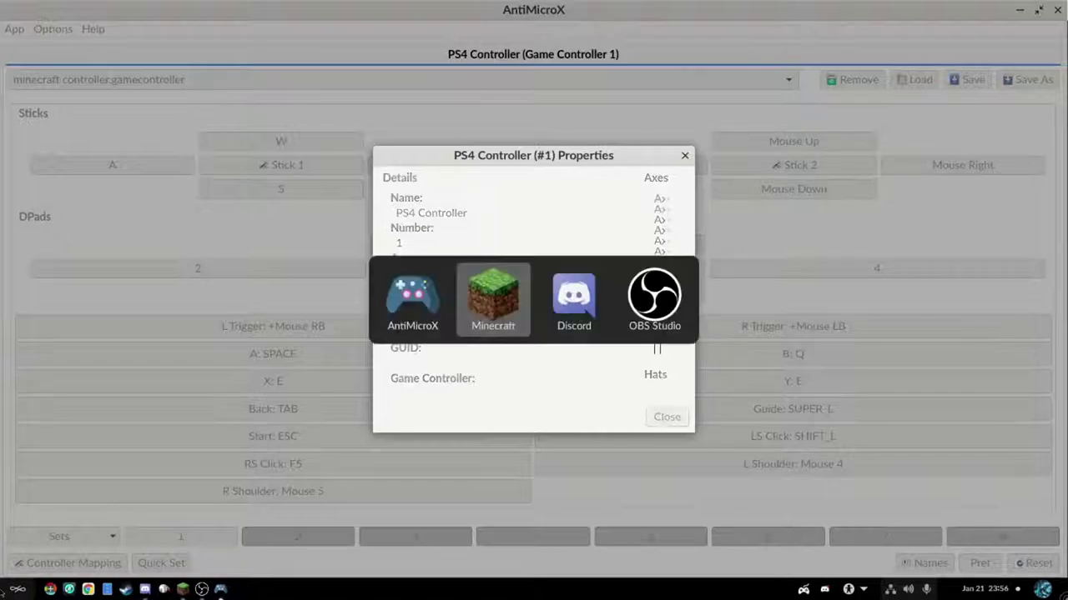
{"action": "key", "text": "alt+Tab"}
{"action": "key", "text": "alt+Tab"}
{"action": "key", "text": "alt+Tab"}
{"action": "key", "text": "alt+Tab"}
{"action": "key", "text": "alt+Tab"}
{"action": "key", "text": "alt+Tab"}
{"action": "key", "text": "alt+Tab"}
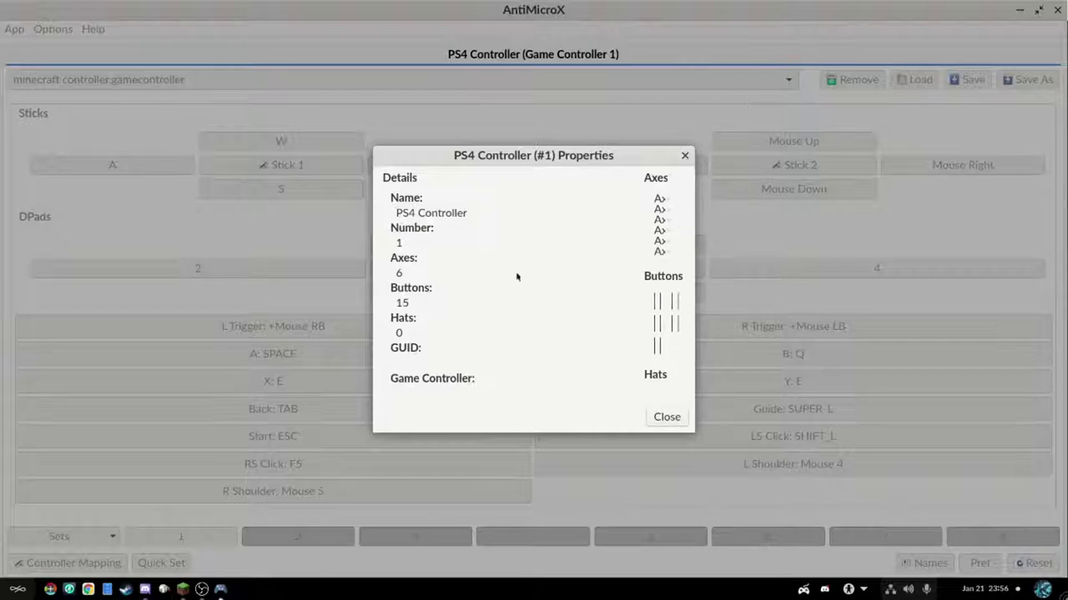
- Quit AntiMicroX and resume play in Minecraft
{"action": "right_click", "coordinate": [221, 590]}
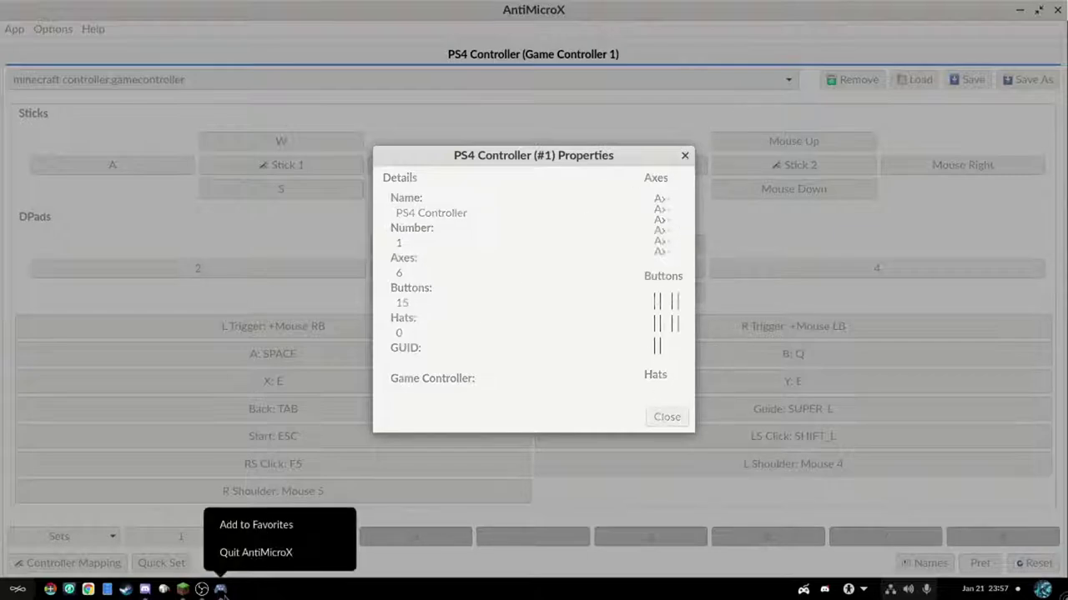
{"action": "left_click", "coordinate": [275, 552]}
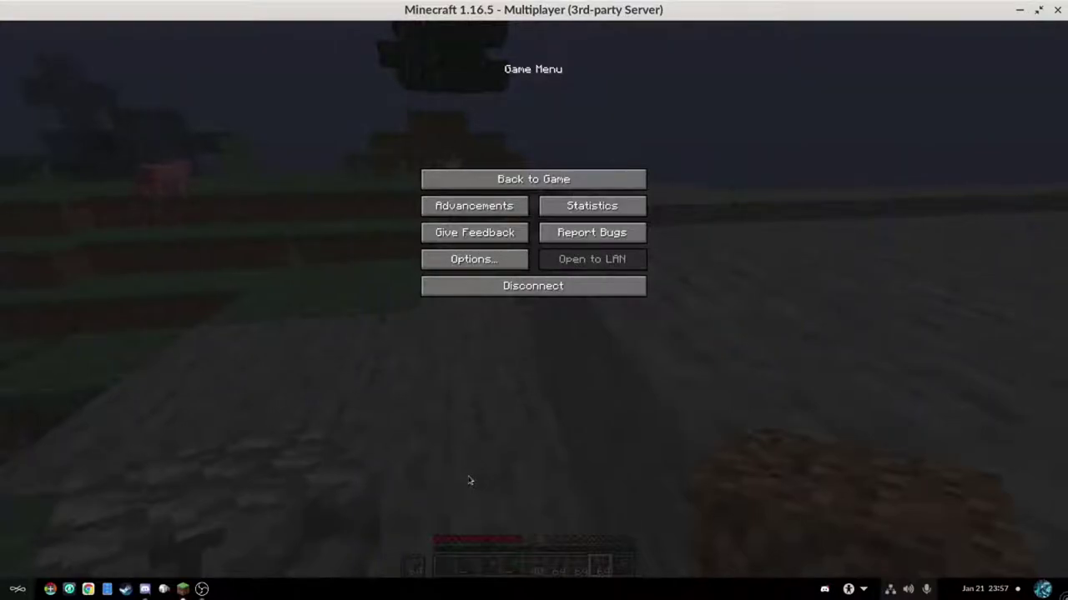
{"action": "key", "text": "Escape"}
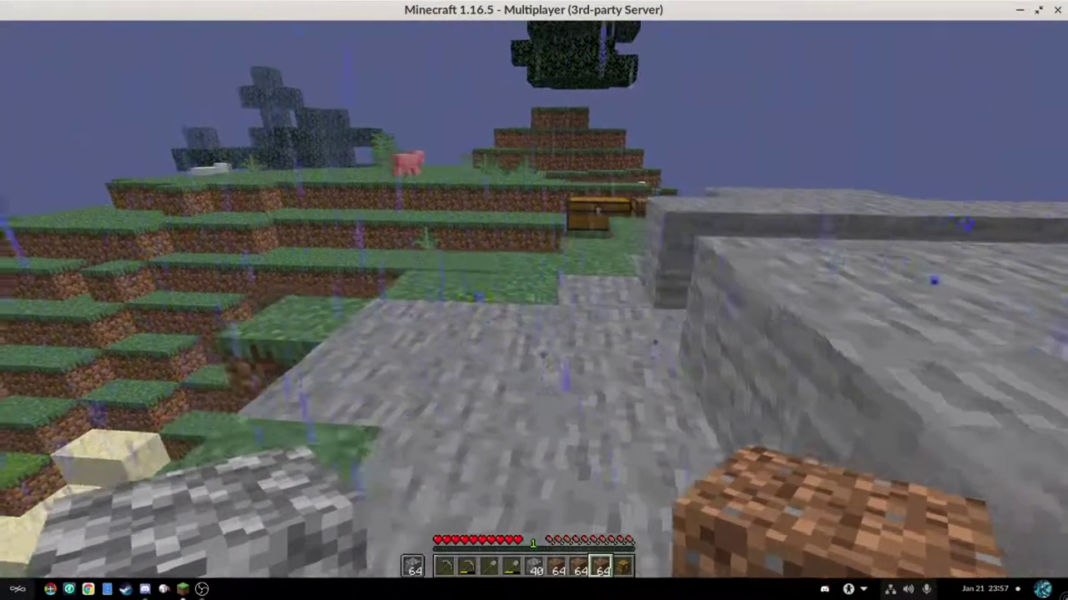
- Walk forward in the game and test scrolling the hotbar in both directions without the controller mapper
{"action": "key", "text": "w"}
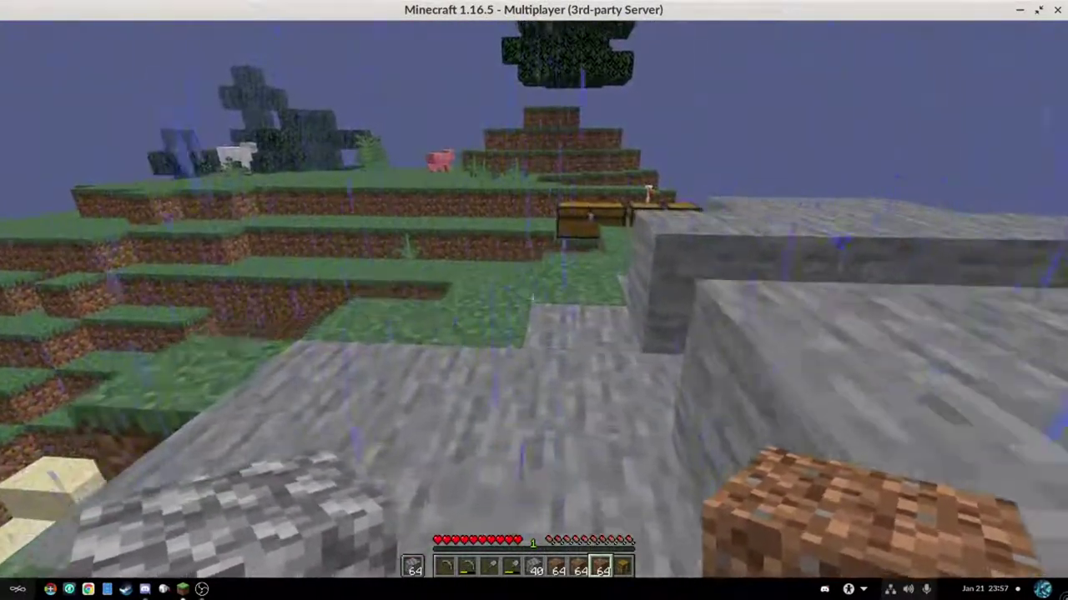
{"action": "scroll", "coordinate": [533, 300], "scroll_direction": "up", "scroll_amount": 4}
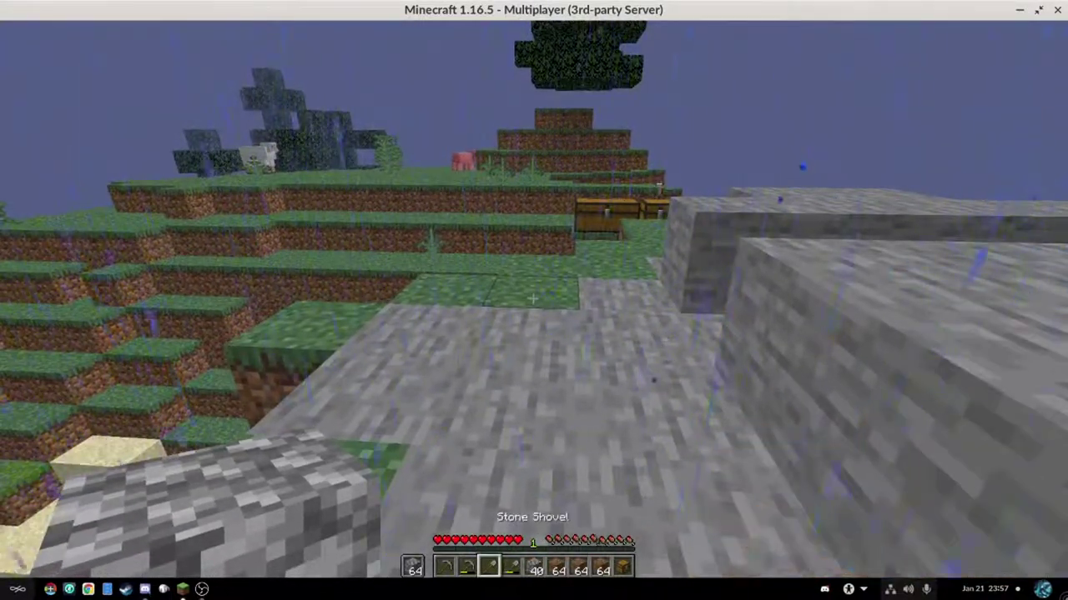
{"action": "scroll", "coordinate": [534, 300], "scroll_direction": "down", "scroll_amount": 4}
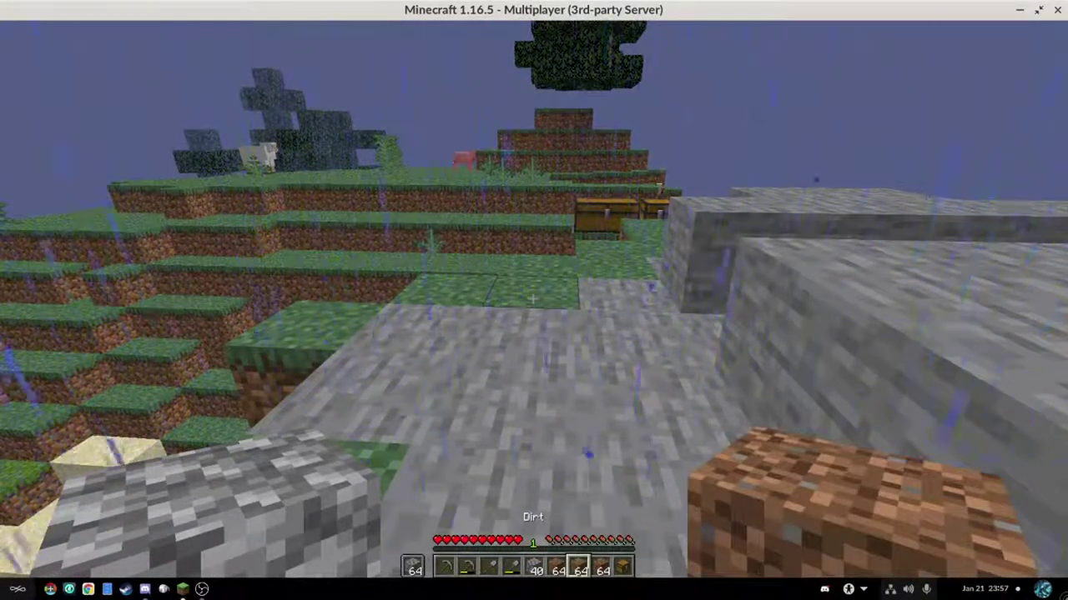
{"action": "scroll", "coordinate": [534, 300], "scroll_direction": "up", "scroll_amount": 3}
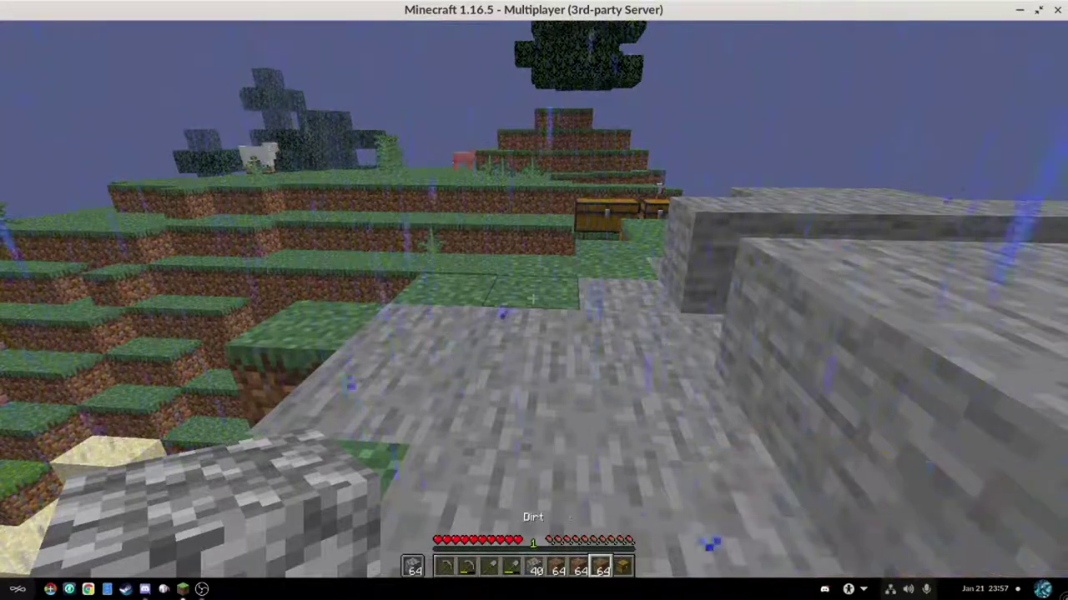
- Cycle through the Minecraft hotbar slots forward and back to check the selection without the controller mapper
{"action": "scroll", "coordinate": [534, 301], "scroll_direction": "down", "scroll_amount": 6}
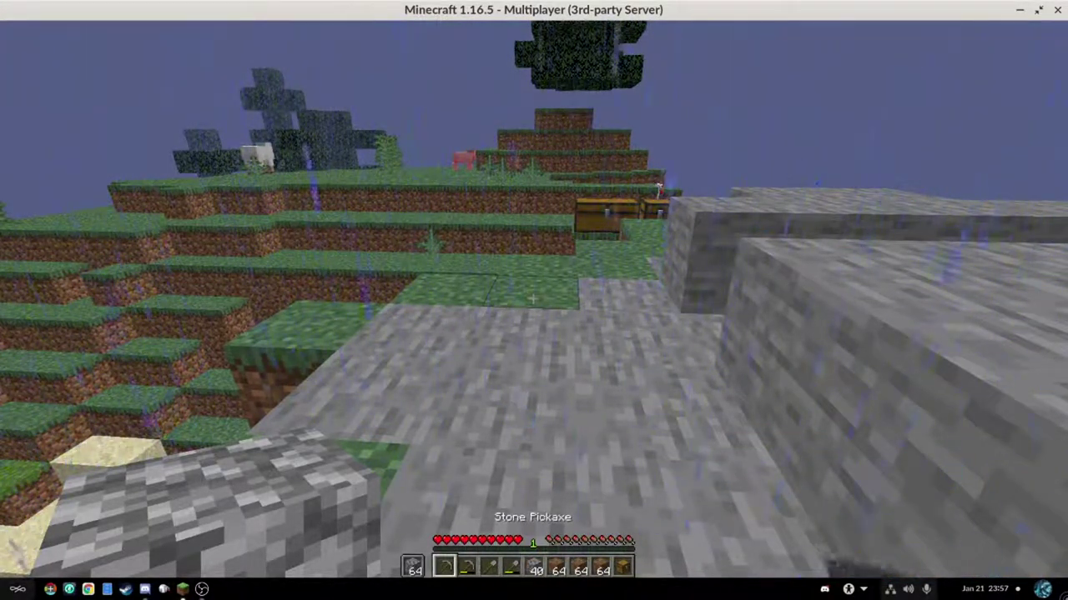
{"action": "scroll", "coordinate": [534, 300], "scroll_direction": "down", "scroll_amount": 3}
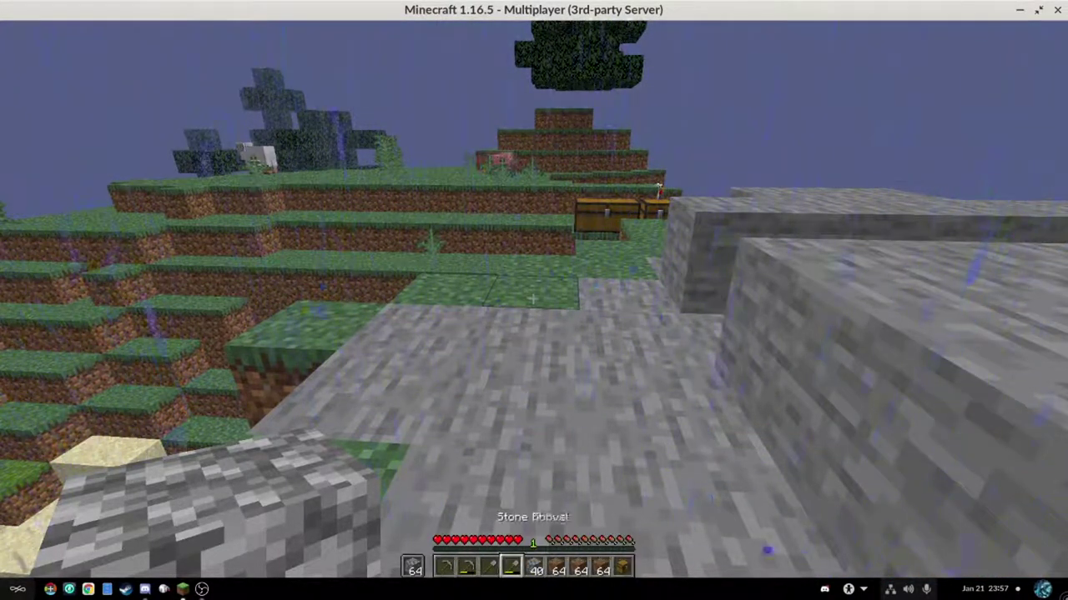
{"action": "scroll", "coordinate": [534, 300], "scroll_direction": "down", "scroll_amount": 5}
{"action": "scroll", "coordinate": [534, 300], "scroll_direction": "up", "scroll_amount": 6}
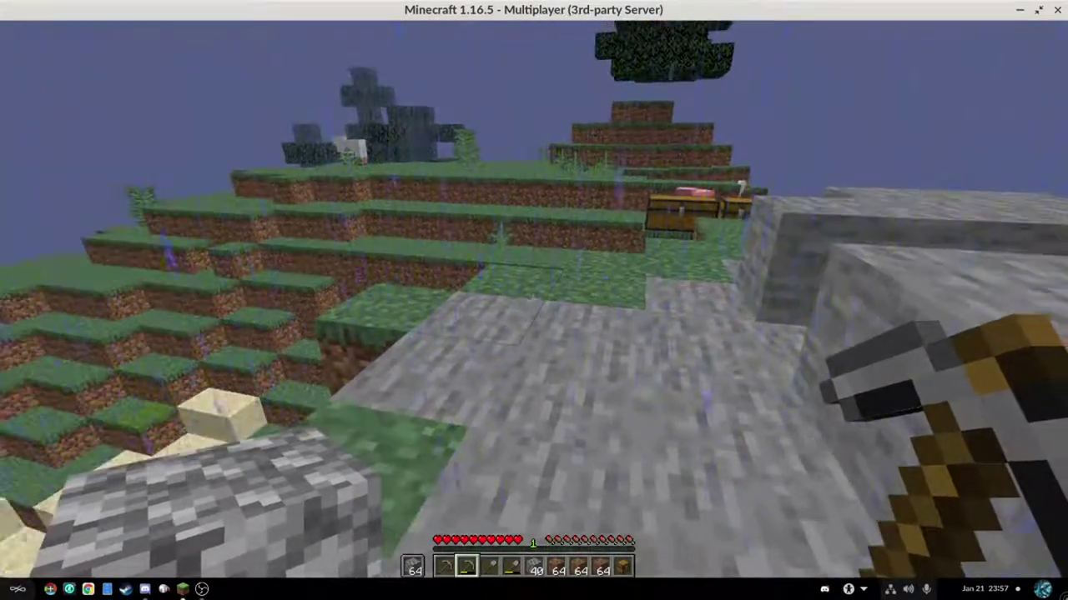
- Pause and minimize Minecraft, open the details of AntiMicroX from the desktop and uninstall it
{"action": "key", "text": "Escape"}
{"action": "left_click", "coordinate": [1016, 11]}
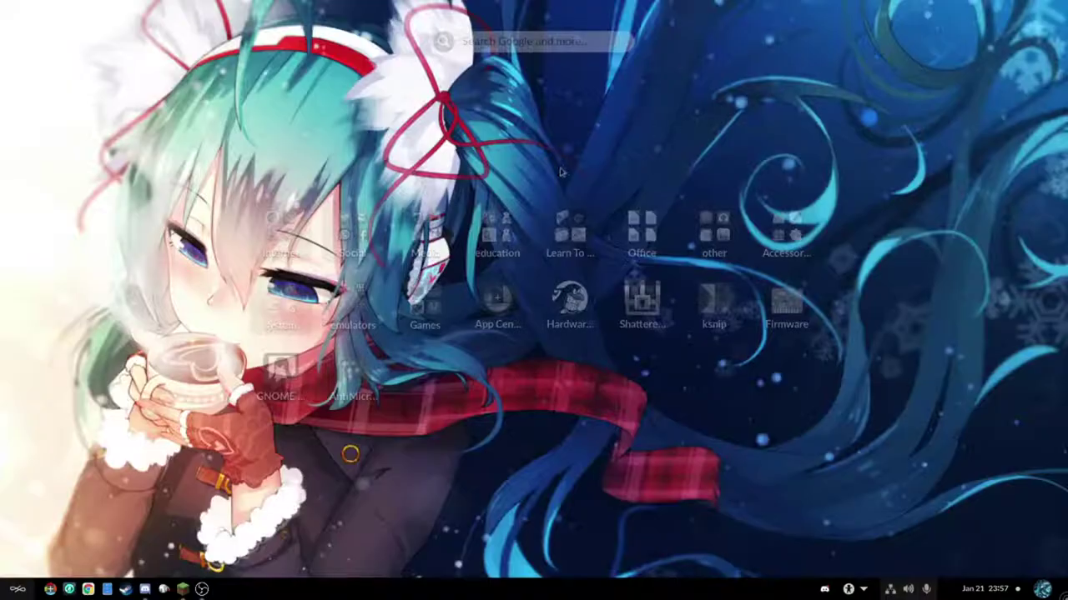
{"action": "right_click", "coordinate": [367, 385]}
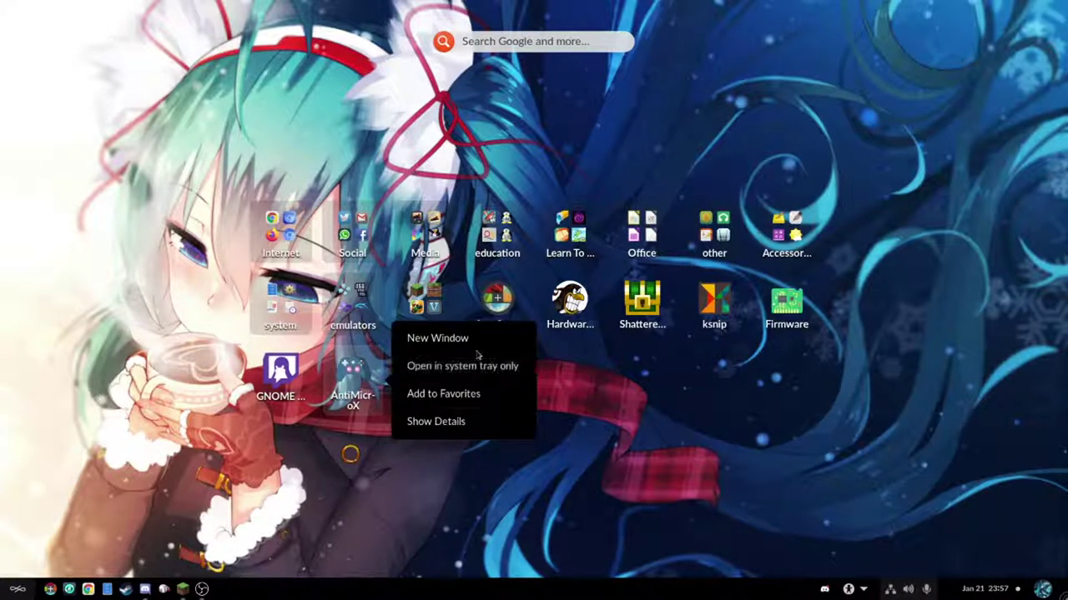
{"action": "left_click", "coordinate": [454, 427]}
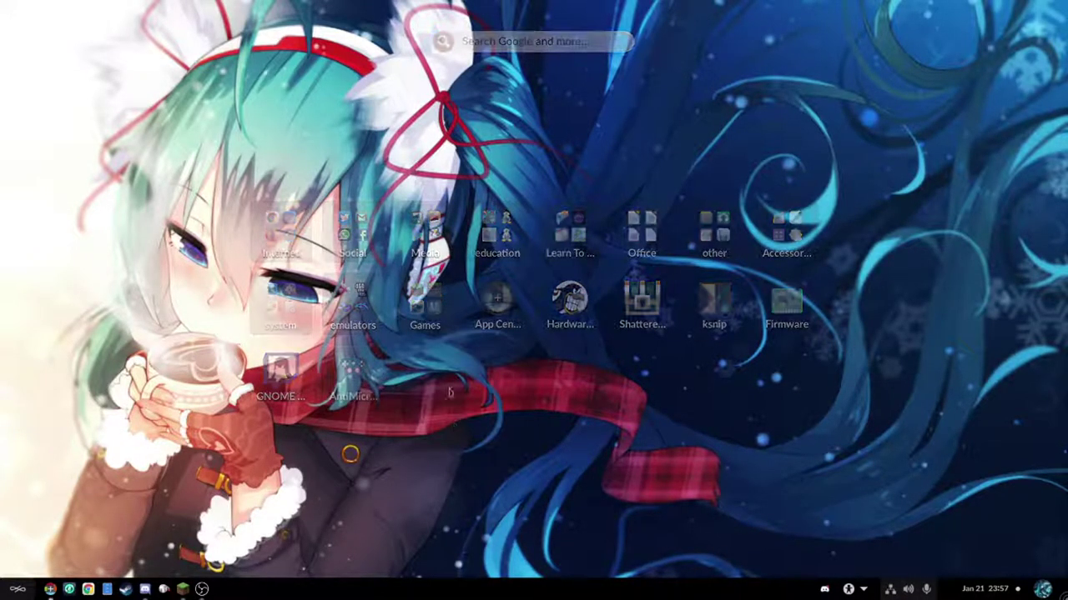
{"action": "scroll", "coordinate": [405, 405], "scroll_direction": "down", "scroll_amount": 1}
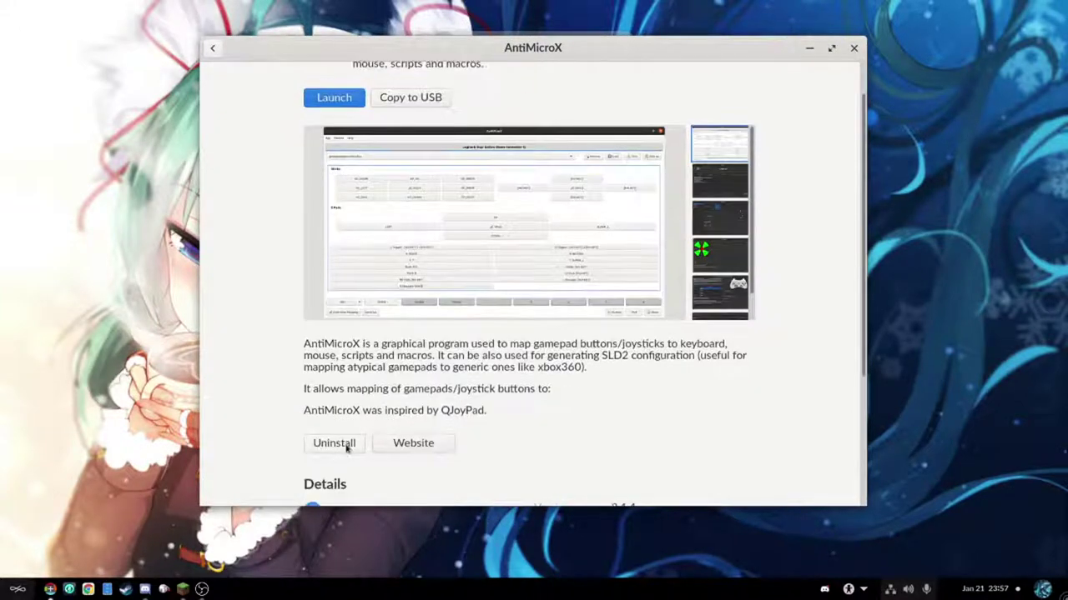
{"action": "left_click", "coordinate": [338, 444]}
{"action": "left_click", "coordinate": [609, 301]}
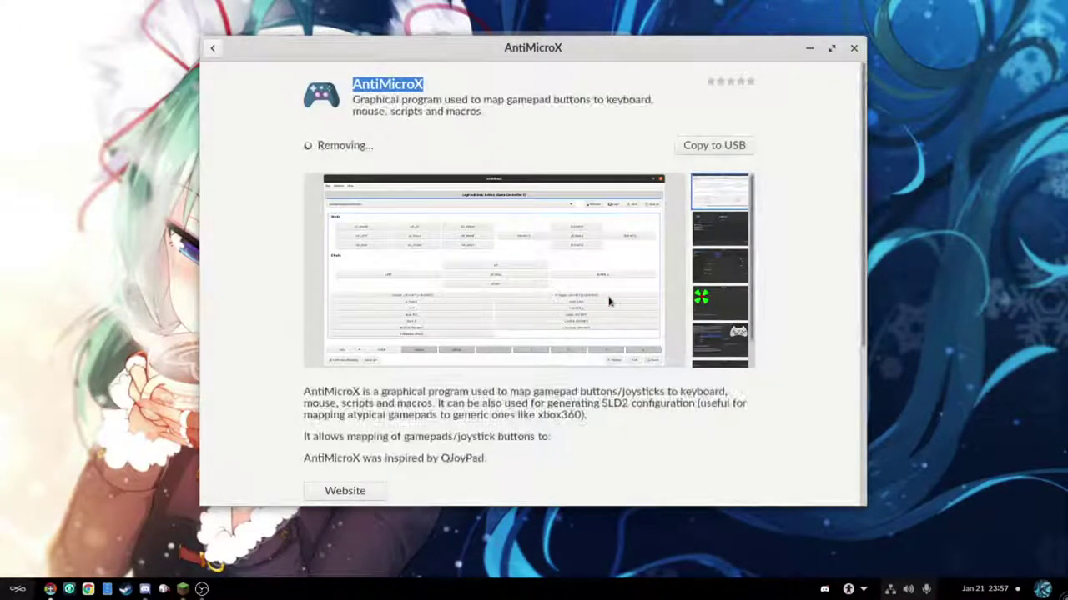
- Switch back to Minecraft and resume the game
{"action": "key", "text": "alt+Tab"}
{"action": "key", "text": "alt+Tab"}
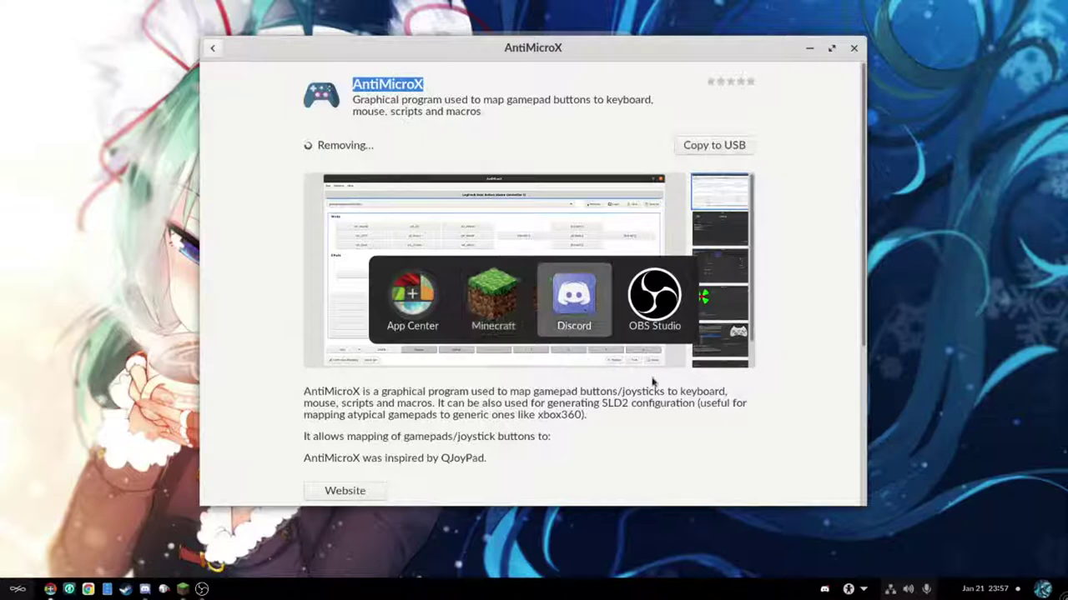
{"action": "key", "text": "Escape"}
{"action": "key", "text": "alt+Tab"}
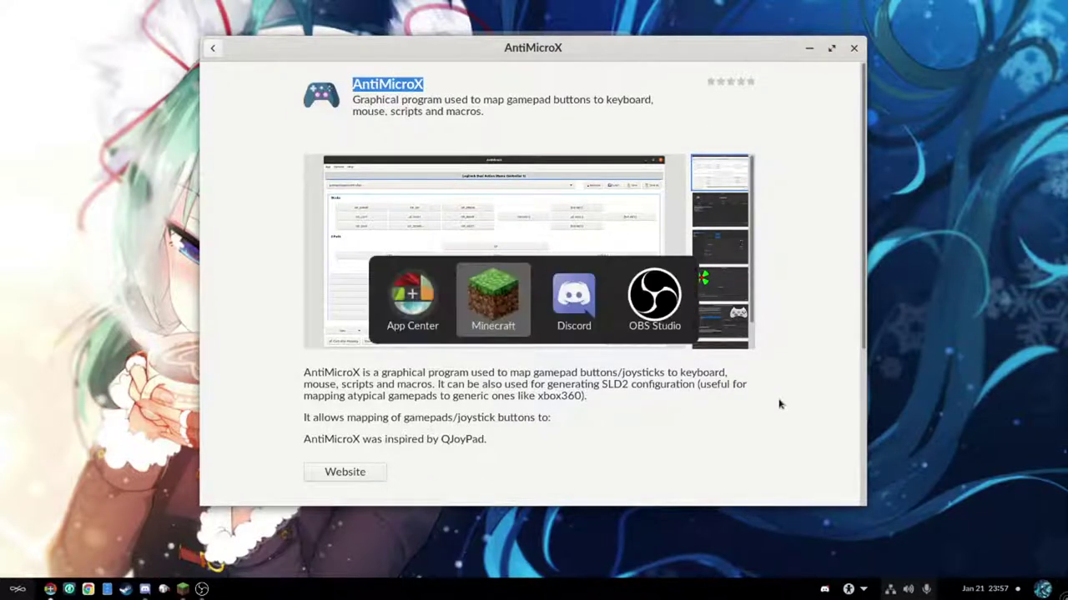
{"action": "key", "text": "alt+Tab"}
{"action": "key", "text": "alt+shift+Tab"}
{"action": "key", "text": "Escape"}
{"action": "key", "text": "alt+Tab"}
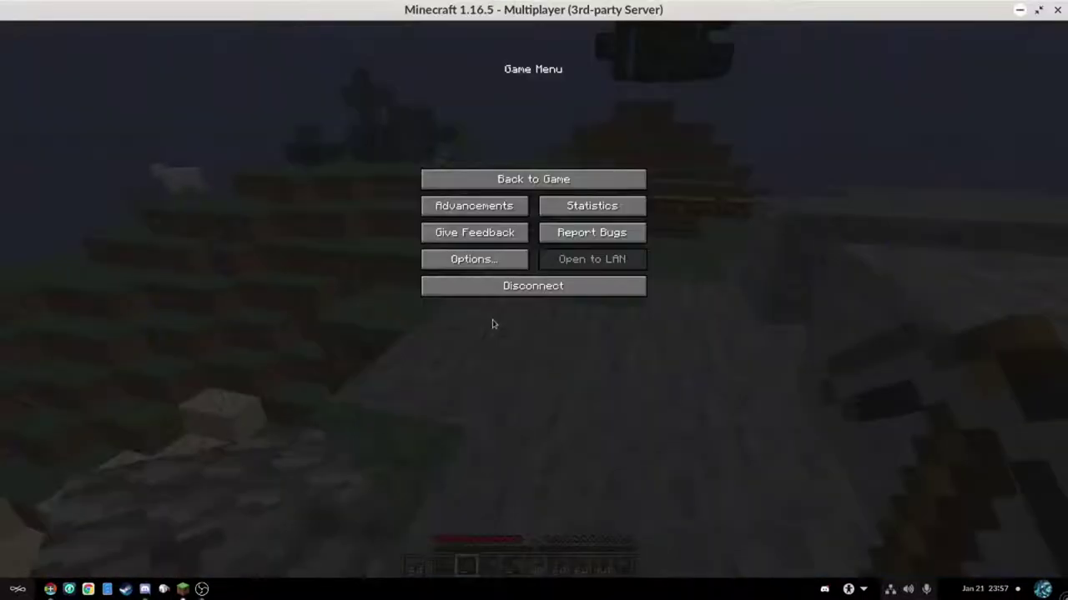
{"action": "key", "text": "Escape"}
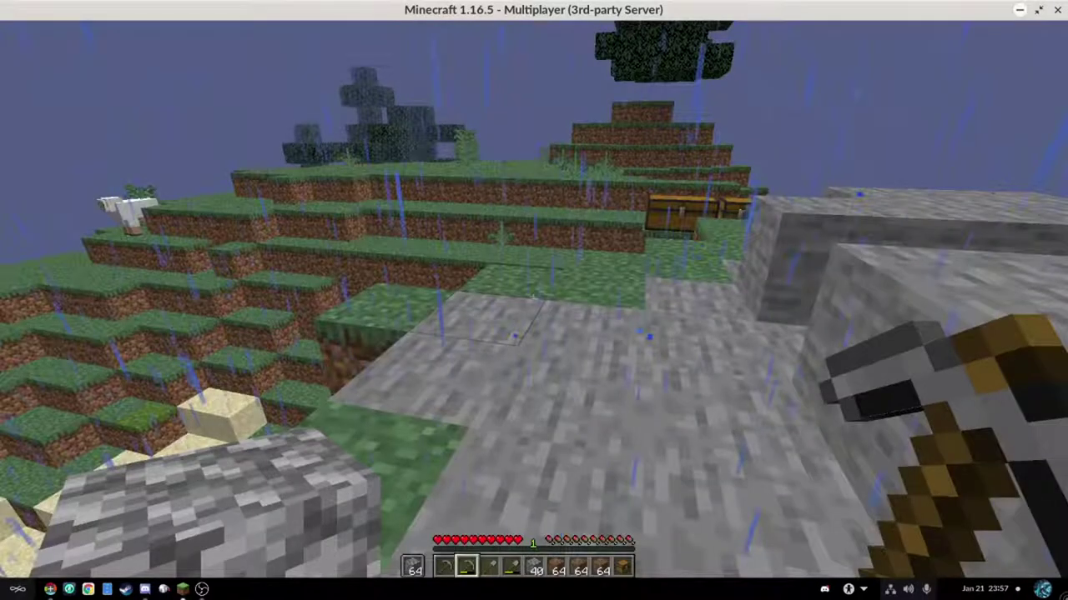
- Move forward in the game and test switching between hotbar slots with AntiMicroX uninstalled
{"action": "key", "text": "6"}
{"action": "key", "text": "3"}
{"action": "key", "text": "6"}
{"action": "key", "text": "2"}
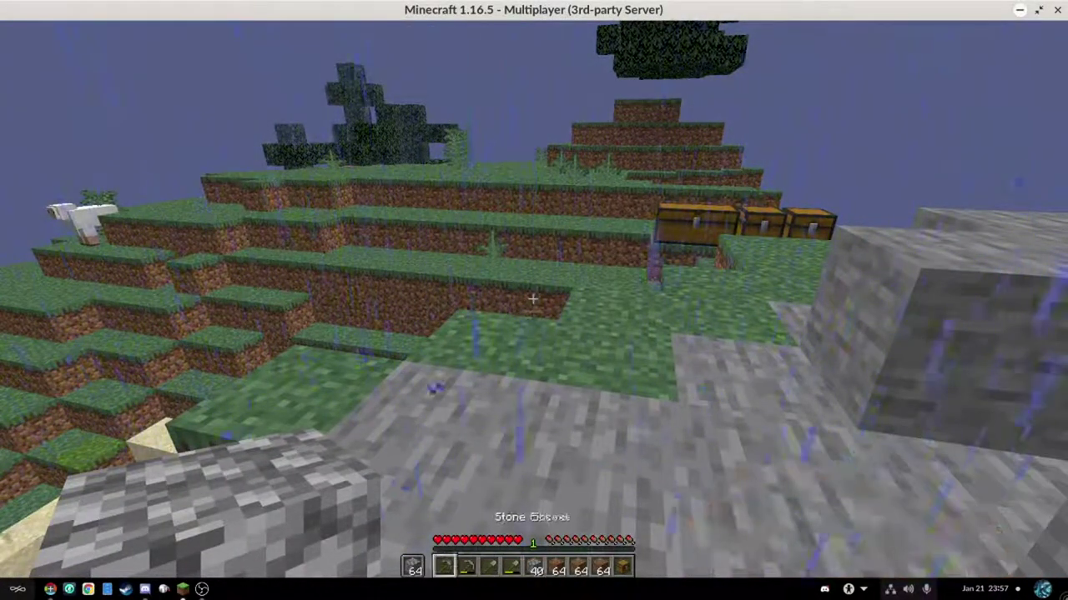
{"action": "key", "text": "8"}
{"action": "key", "text": "1"}
{"action": "key", "text": "8"}
{"action": "key", "text": "2"}
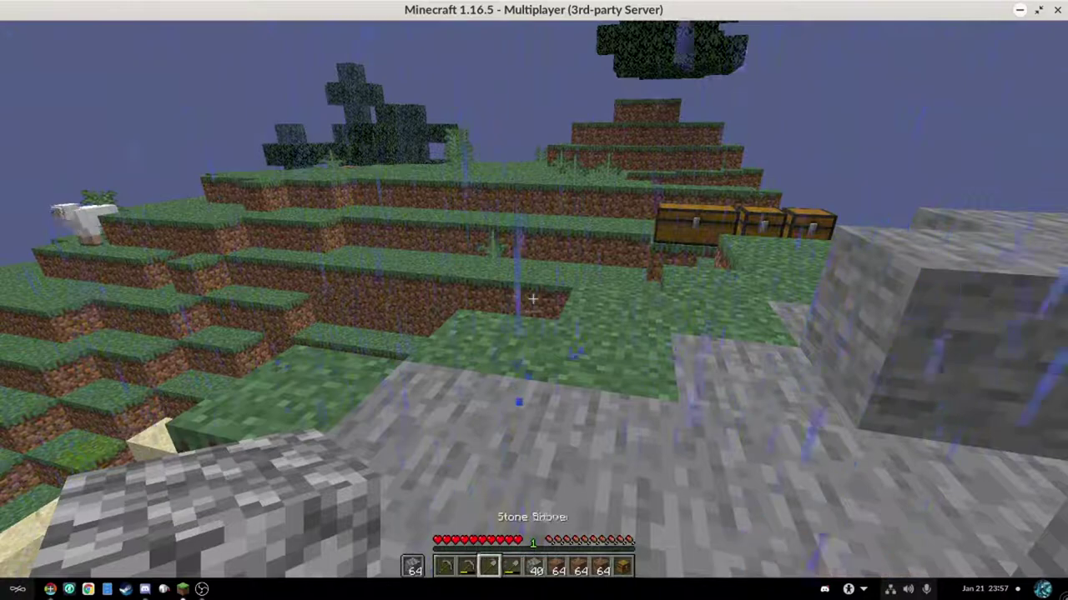
{"action": "key", "text": "9"}
{"action": "key", "text": "7"}
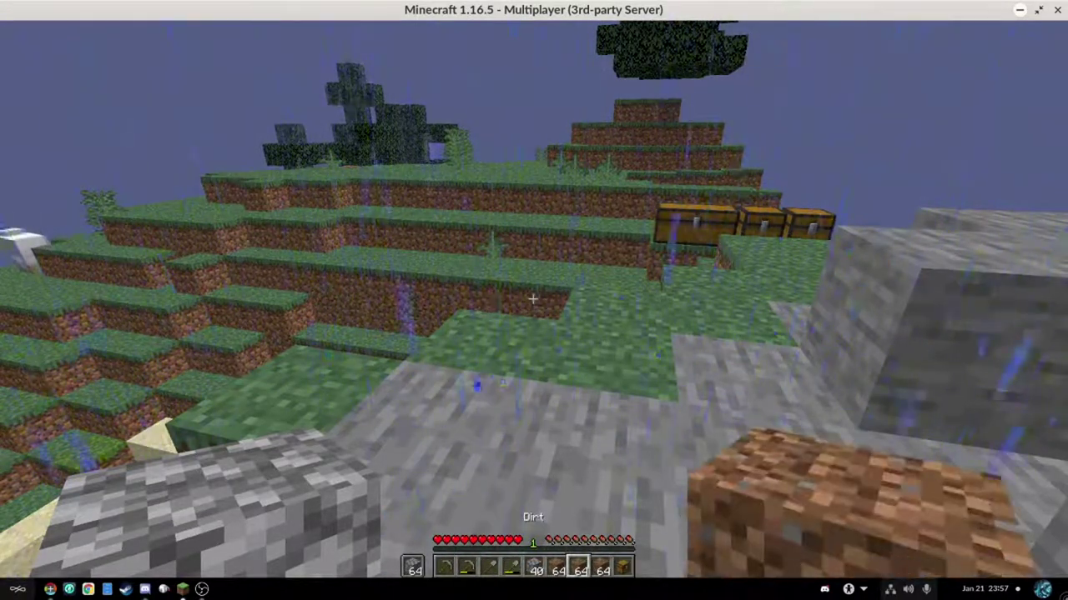
- Return to the desktop and search it for "control"
{"action": "key", "text": "super+d"}
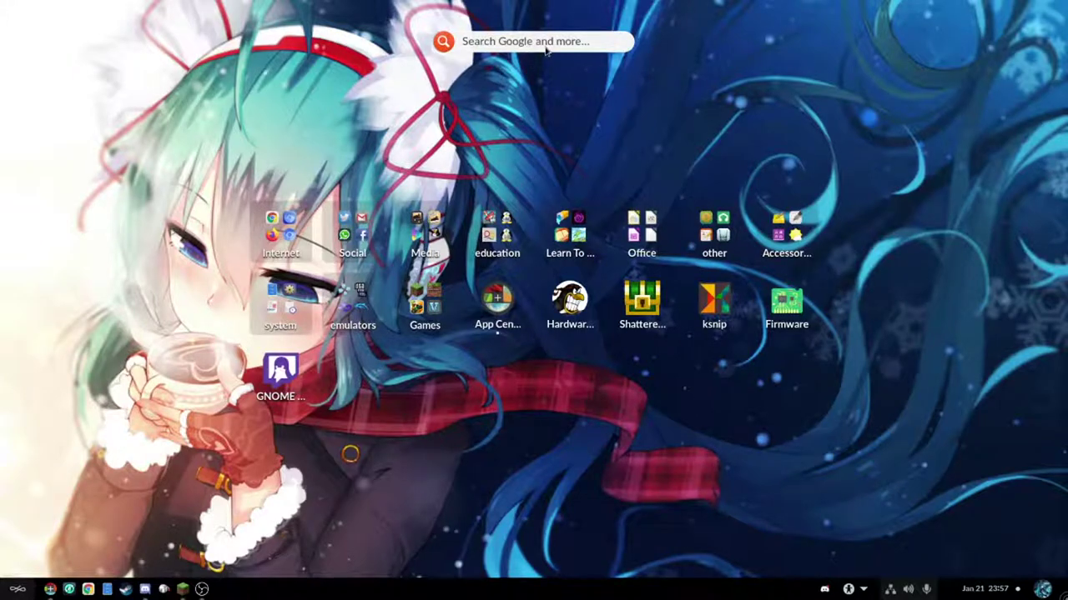
{"action": "type", "text": "c"}
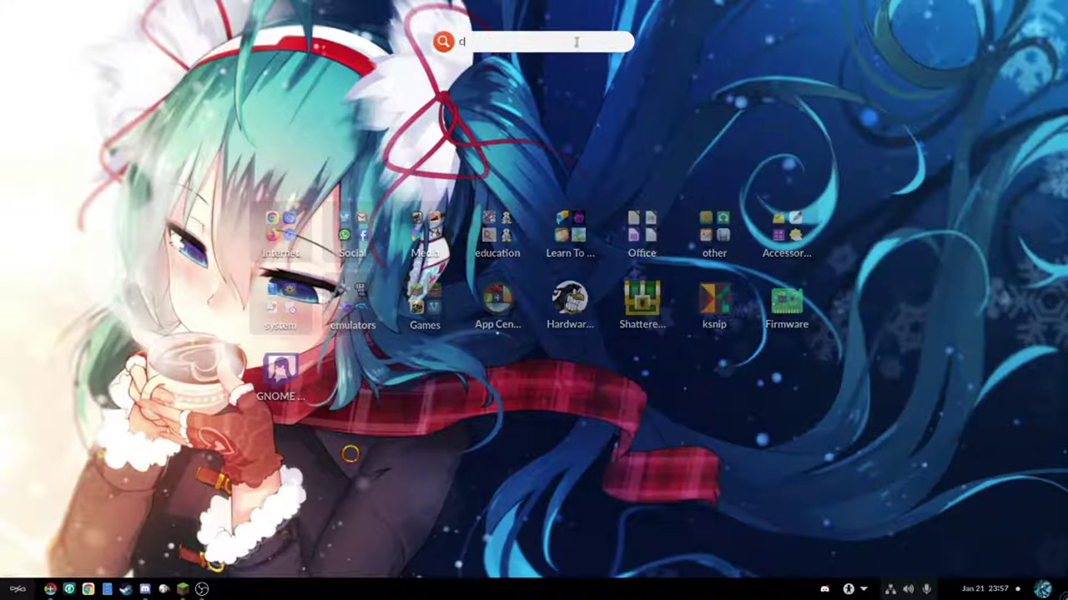
{"action": "type", "text": "ont"}
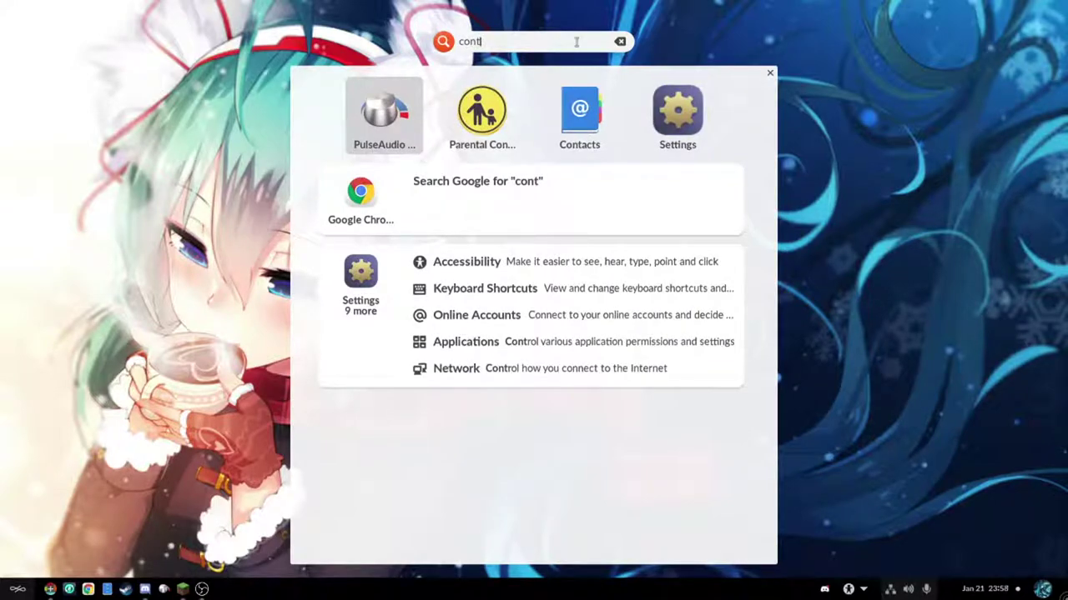
{"action": "type", "text": "rol"}
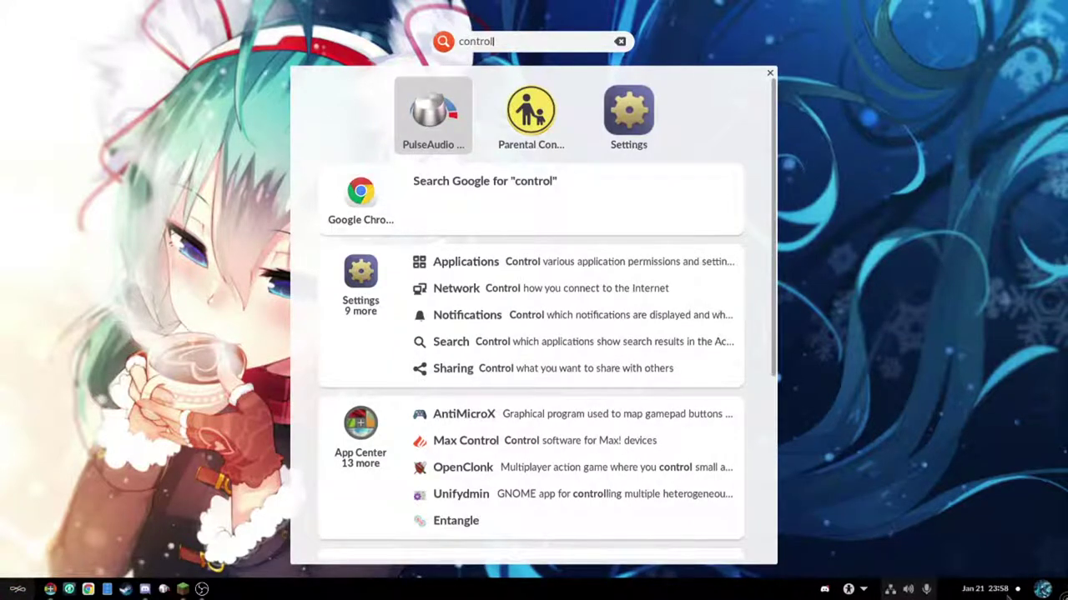
- Open the Power Off / Log Out options for the current session
{"action": "left_click", "coordinate": [1044, 589]}
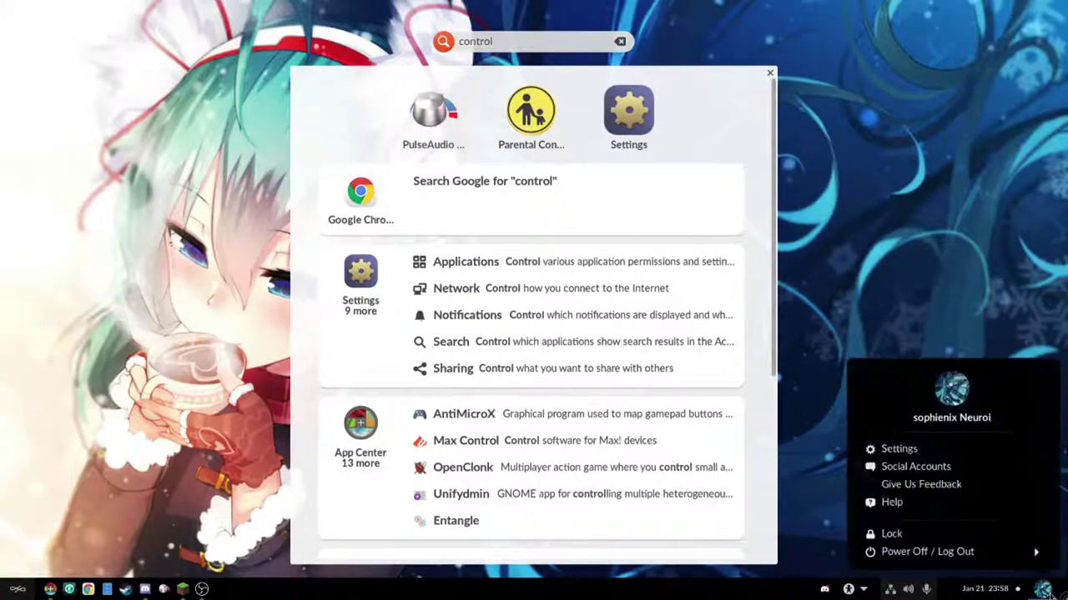
{"action": "left_click", "coordinate": [951, 551]}
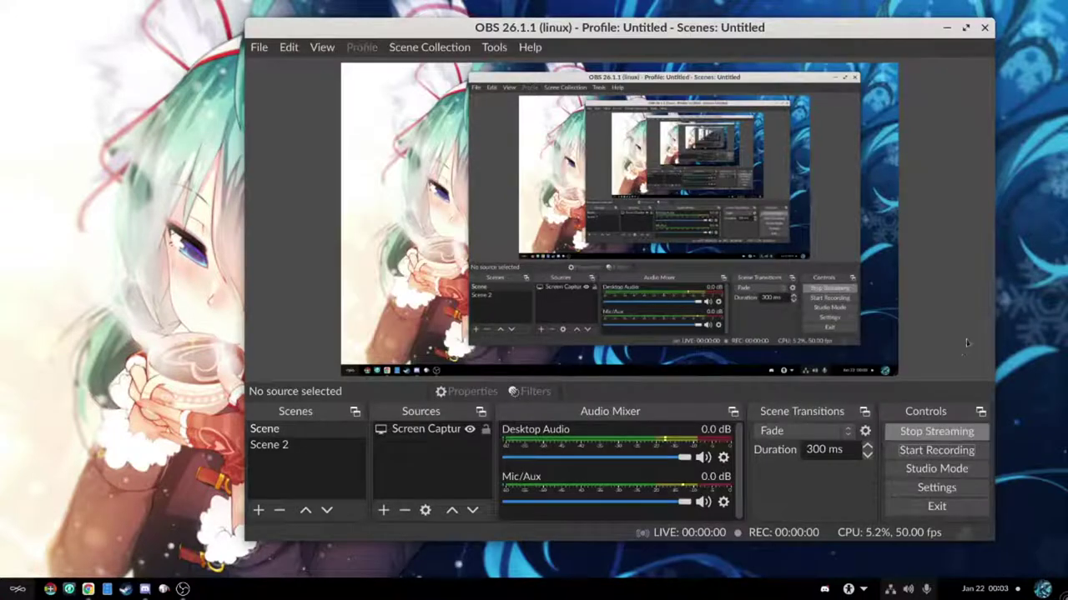
- Minimize OBS, open the Minecraft Launcher and App Center, and start the latest Minecraft Java Edition release, 1.16.5
{"action": "left_click", "coordinate": [941, 28]}
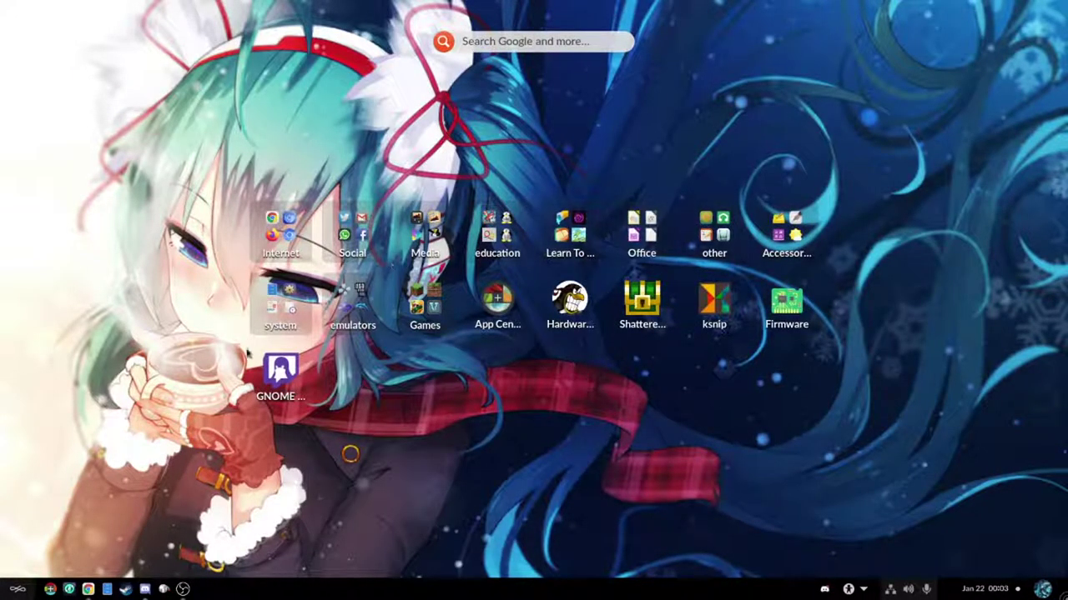
{"action": "left_click", "coordinate": [425, 302]}
{"action": "left_click", "coordinate": [438, 226]}
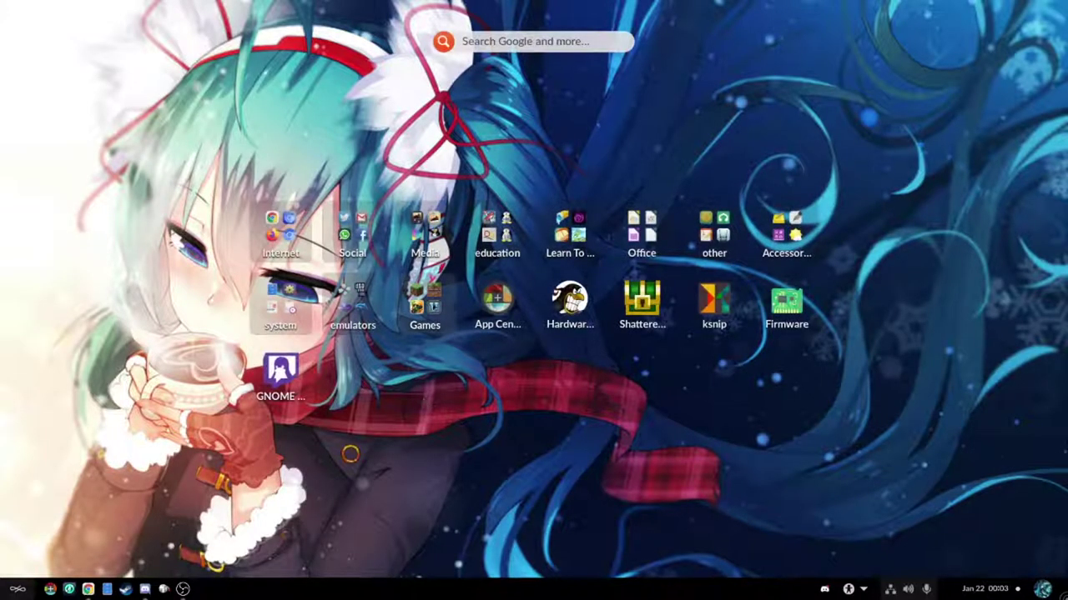
{"action": "left_click", "coordinate": [488, 308]}
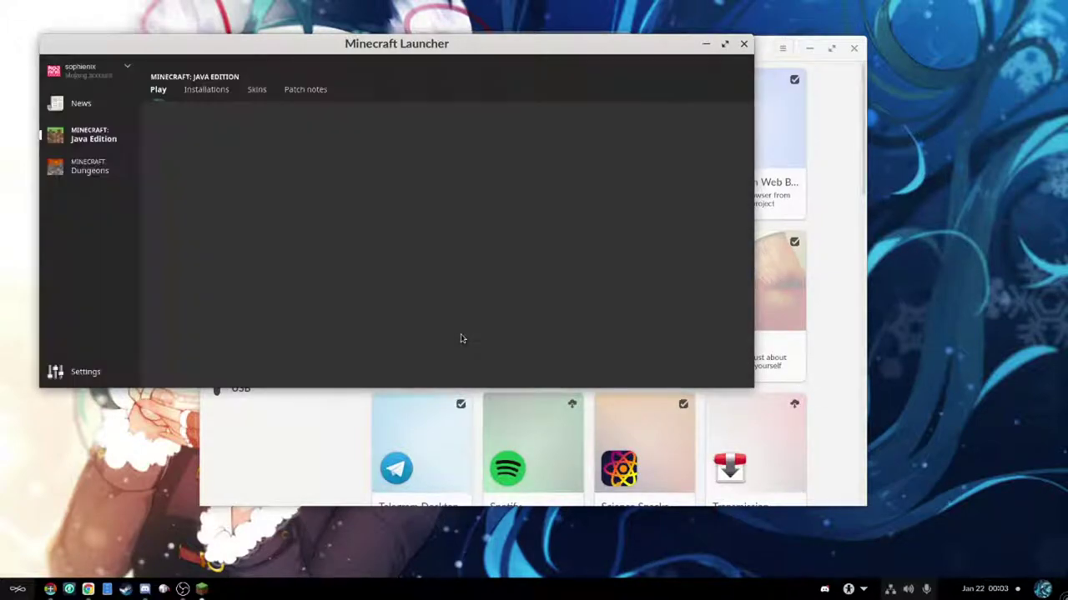
{"action": "left_click", "coordinate": [465, 317]}
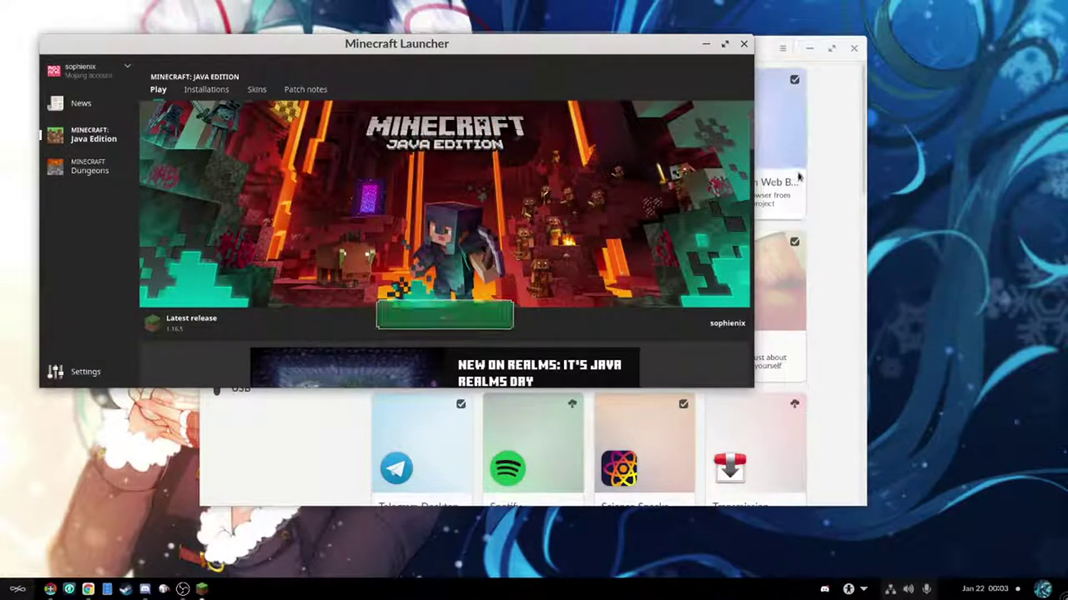
- Search App Center for "controll" and download AntiMicroX from its details page
{"action": "left_click", "coordinate": [846, 159]}
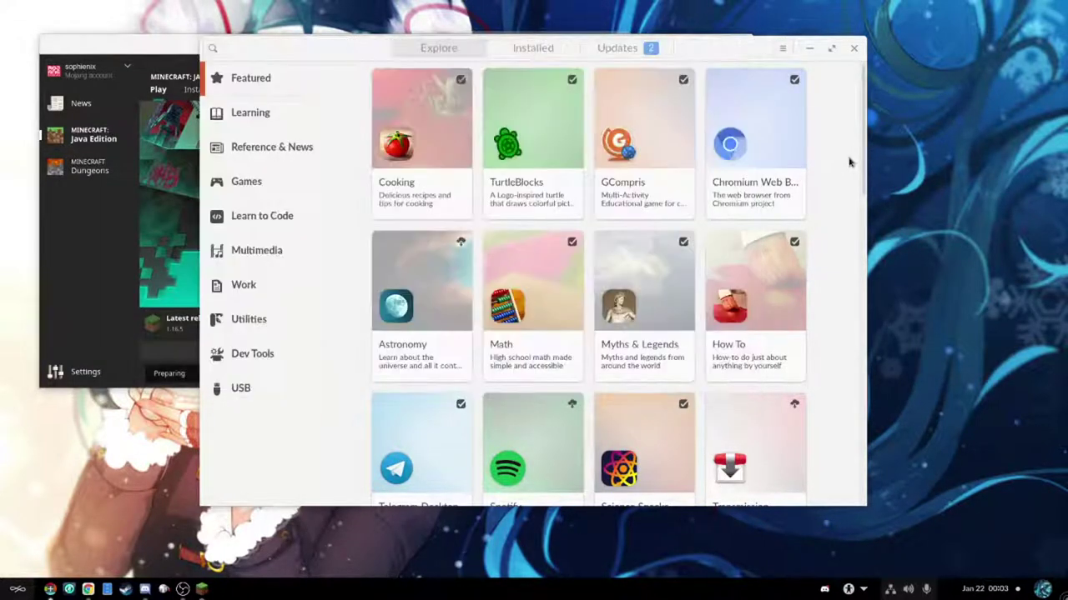
{"action": "left_click", "coordinate": [212, 47]}
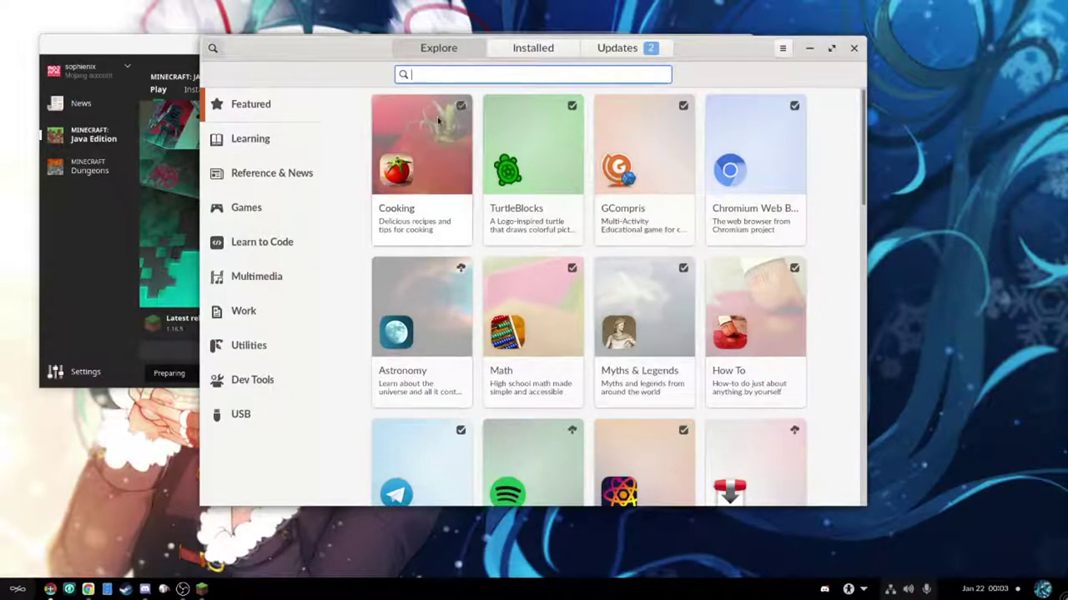
{"action": "type", "text": "c"}
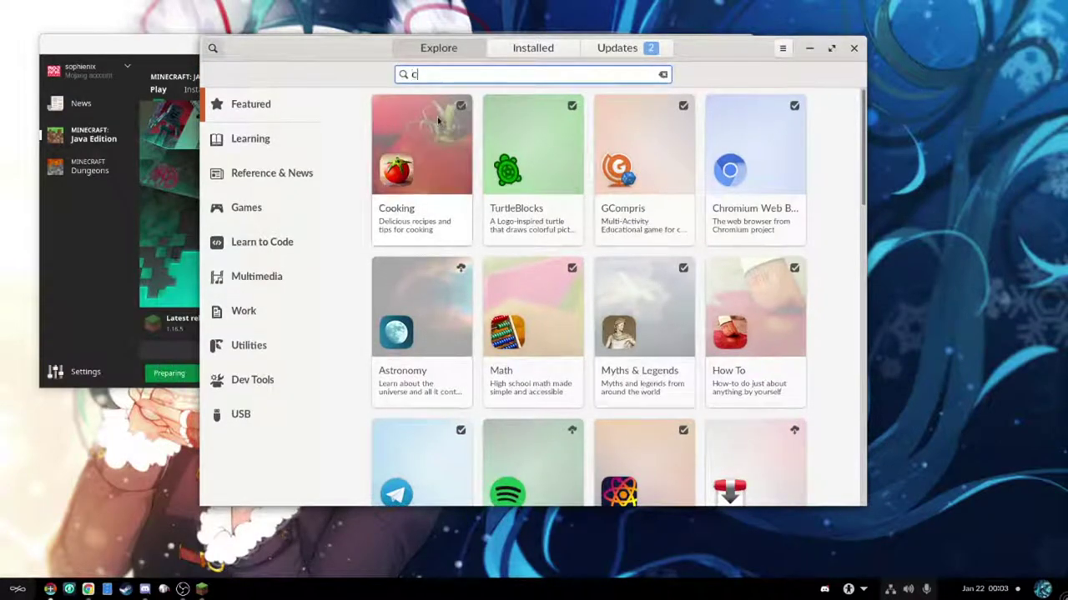
{"action": "type", "text": "ontro"}
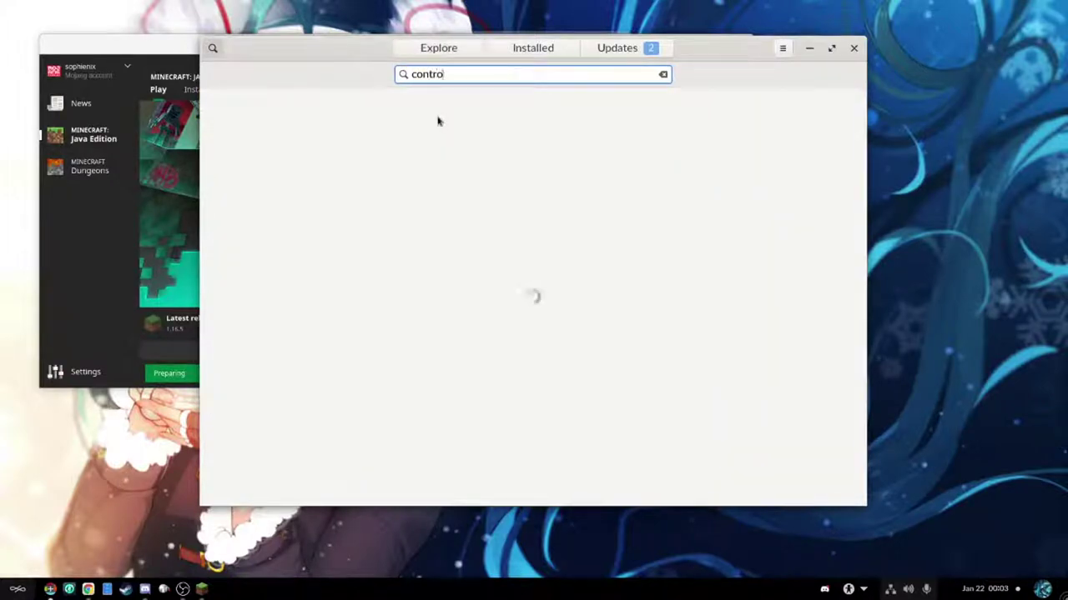
{"action": "type", "text": "ll"}
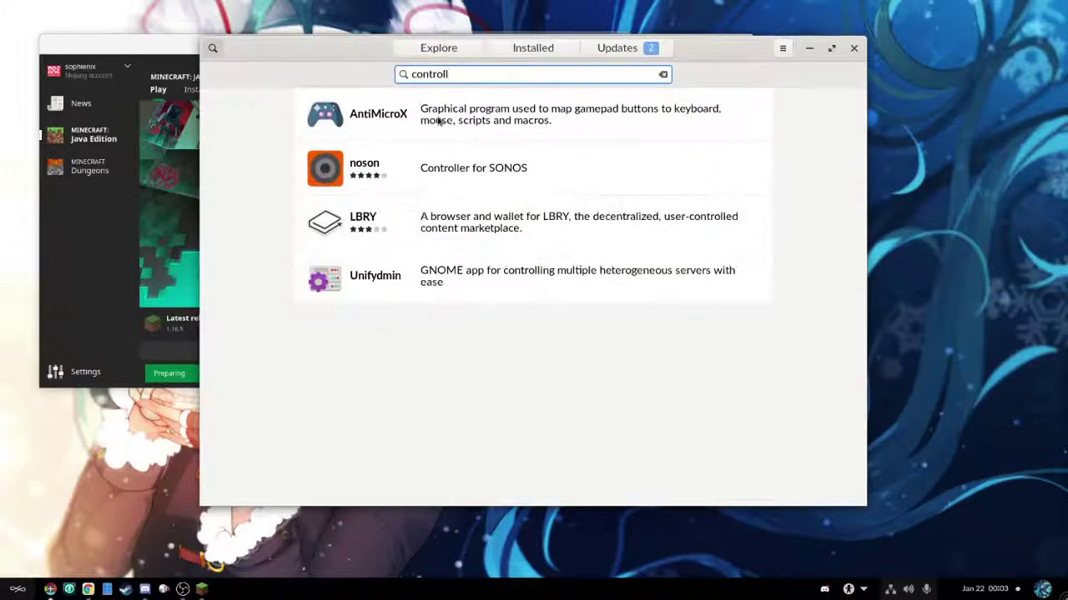
{"action": "left_click", "coordinate": [553, 105]}
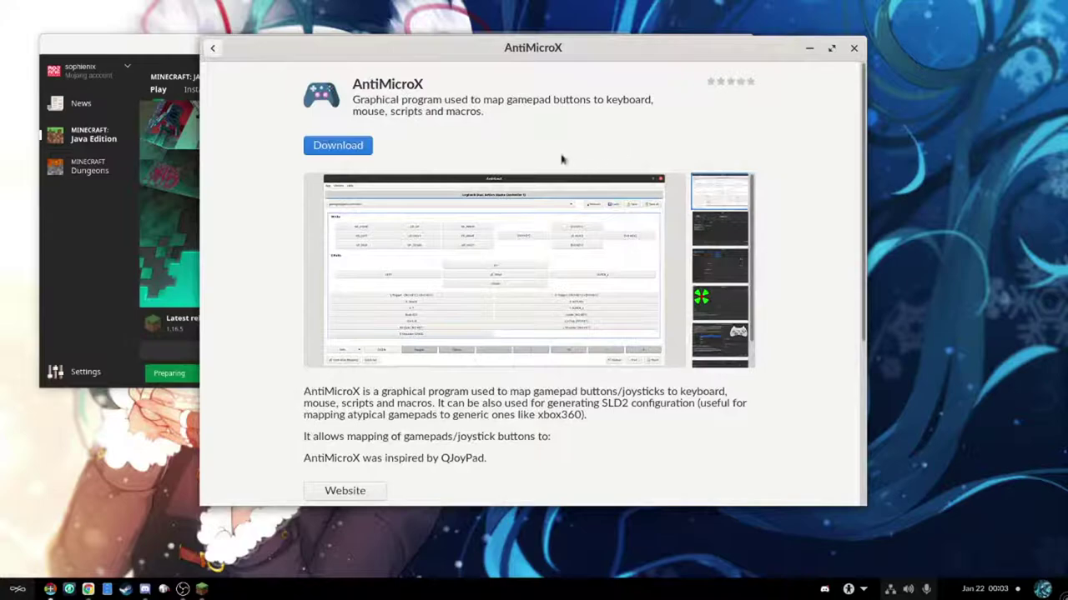
{"action": "left_click", "coordinate": [352, 145]}
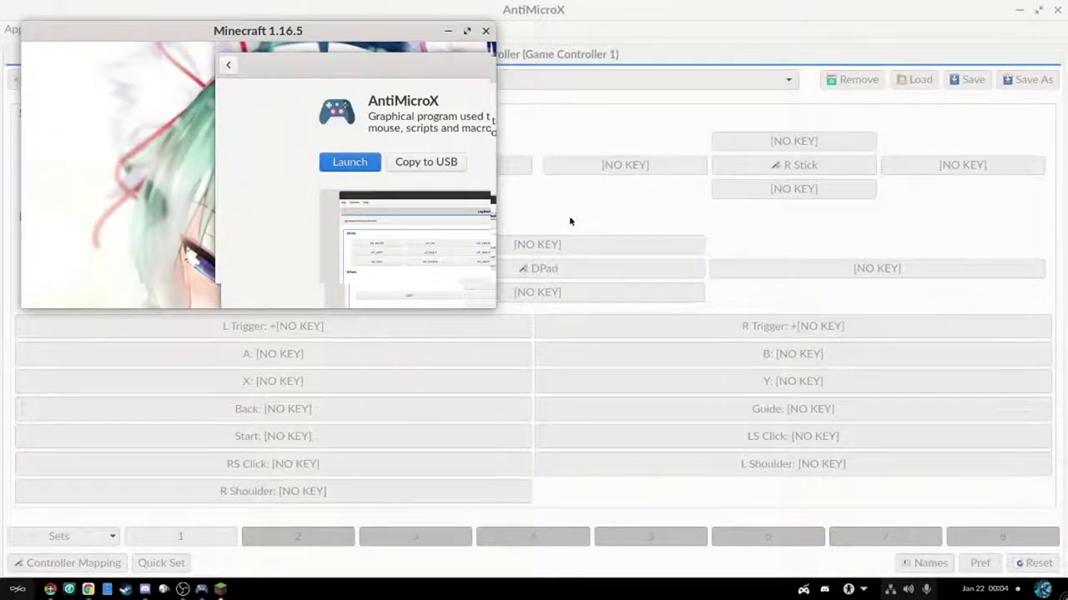
- Move the Minecraft window aside and check the recent files in AntiMicroX's Open Config dialog for a saved profile
{"action": "left_click_drag", "start_coordinate": [346, 30], "coordinate": [622, 156]}
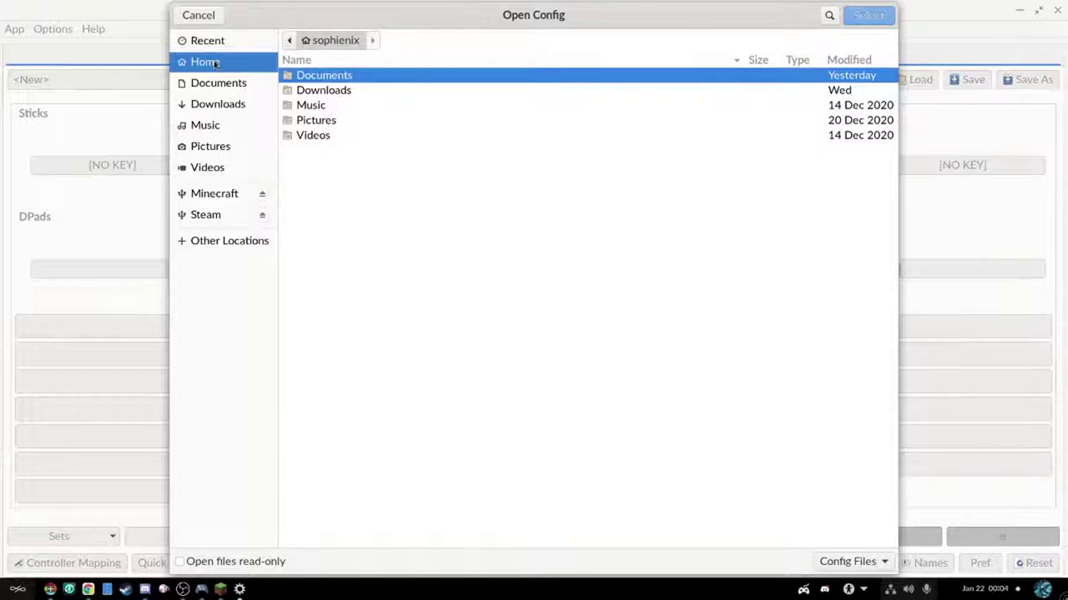
{"action": "left_click", "coordinate": [218, 40]}
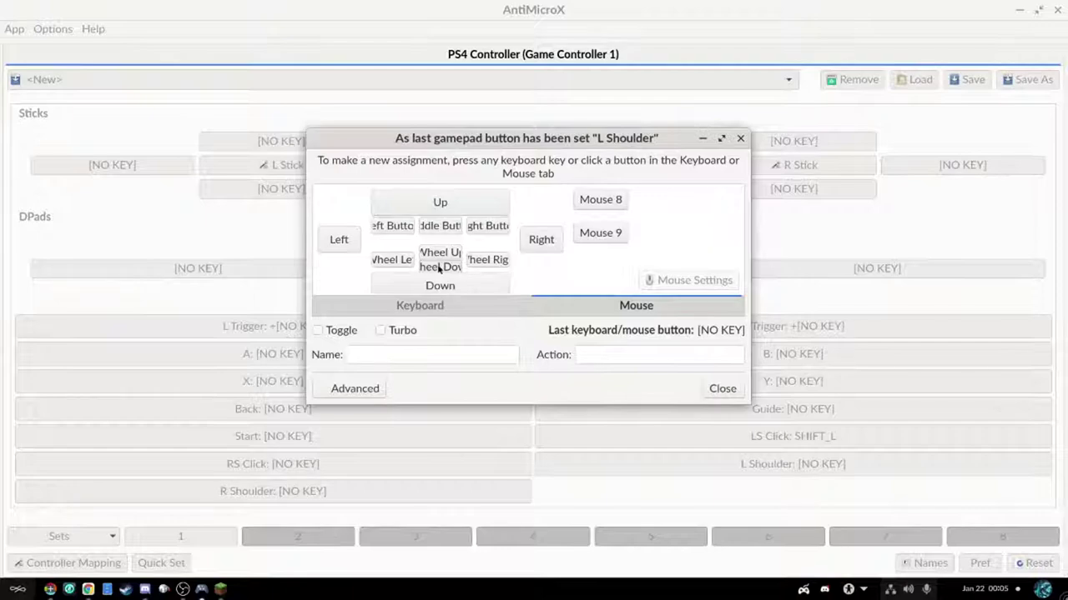
- Assign the mouse's Wheel Up to the PS4 controller's L Shoulder button
{"action": "left_click", "coordinate": [451, 254]}
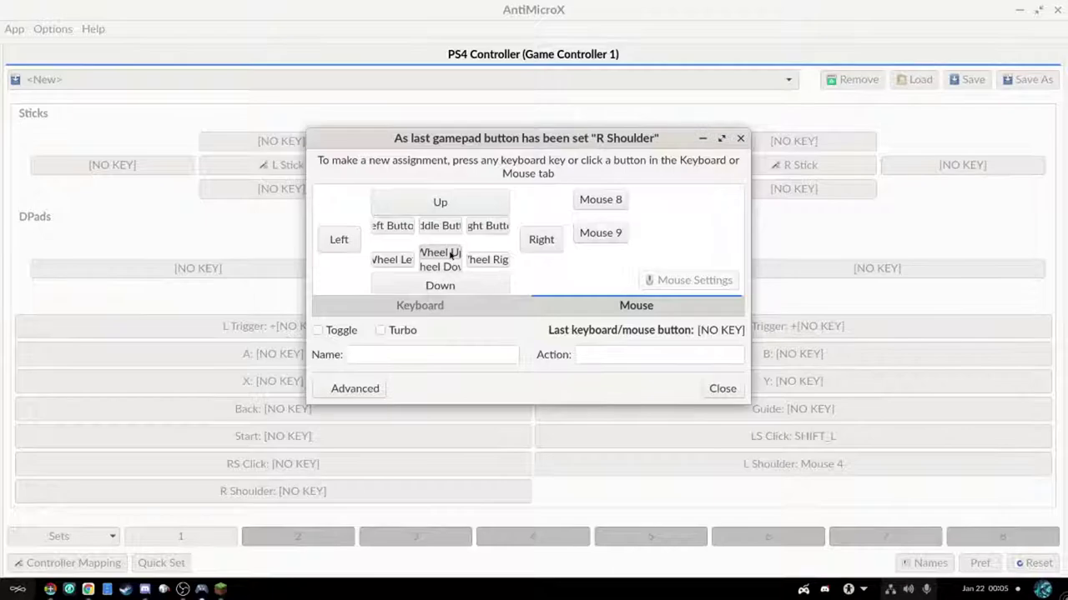
- Assign the mouse's Wheel Down to the R Shoulder button and the MENU key to the Guide button
{"action": "left_click", "coordinate": [442, 265]}
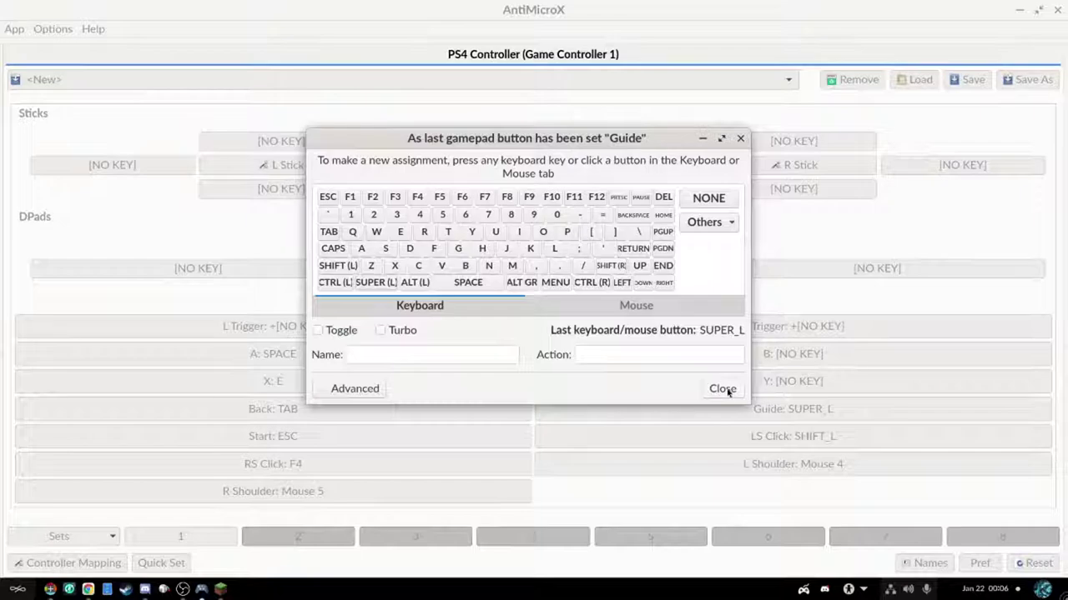
{"action": "key", "text": "Menu"}
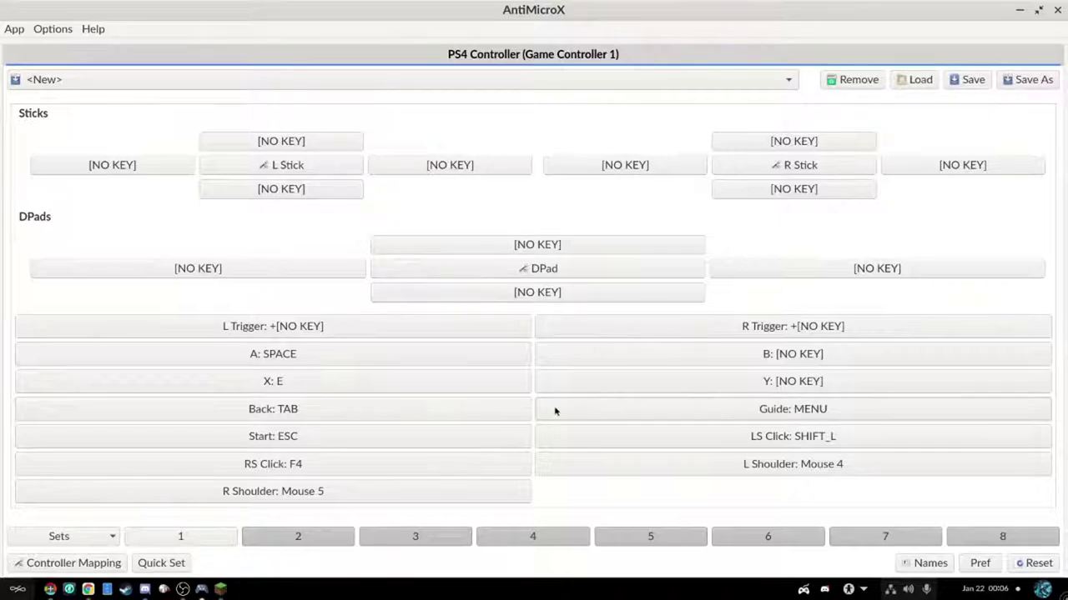
- Switch to Minecraft and join the server named Minecraft Server from the multiplayer list
{"action": "left_click", "coordinate": [215, 590]}
{"action": "left_click", "coordinate": [521, 297]}
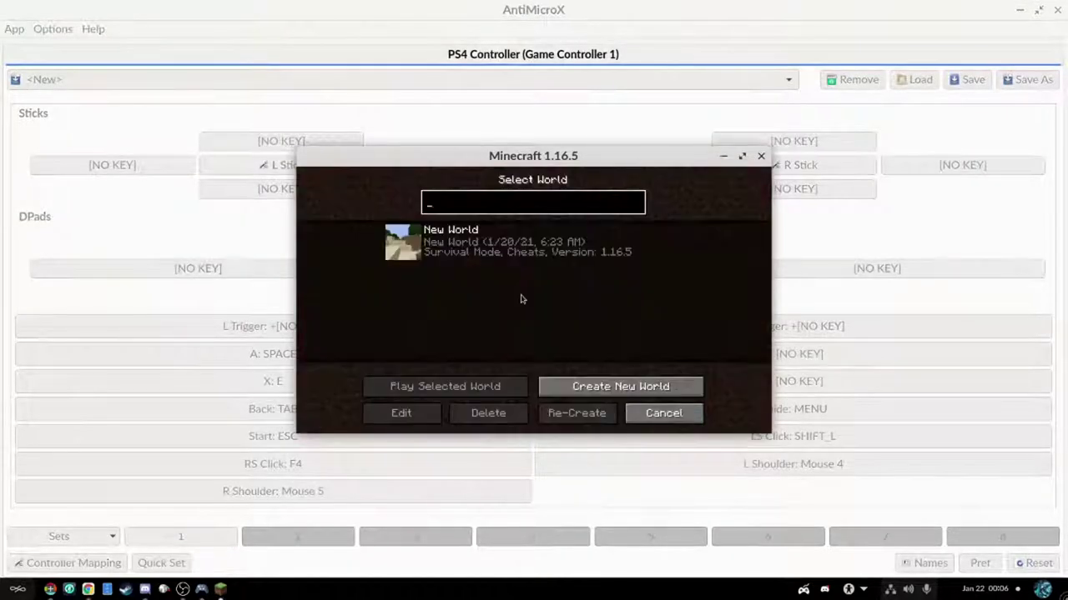
{"action": "left_click", "coordinate": [664, 413]}
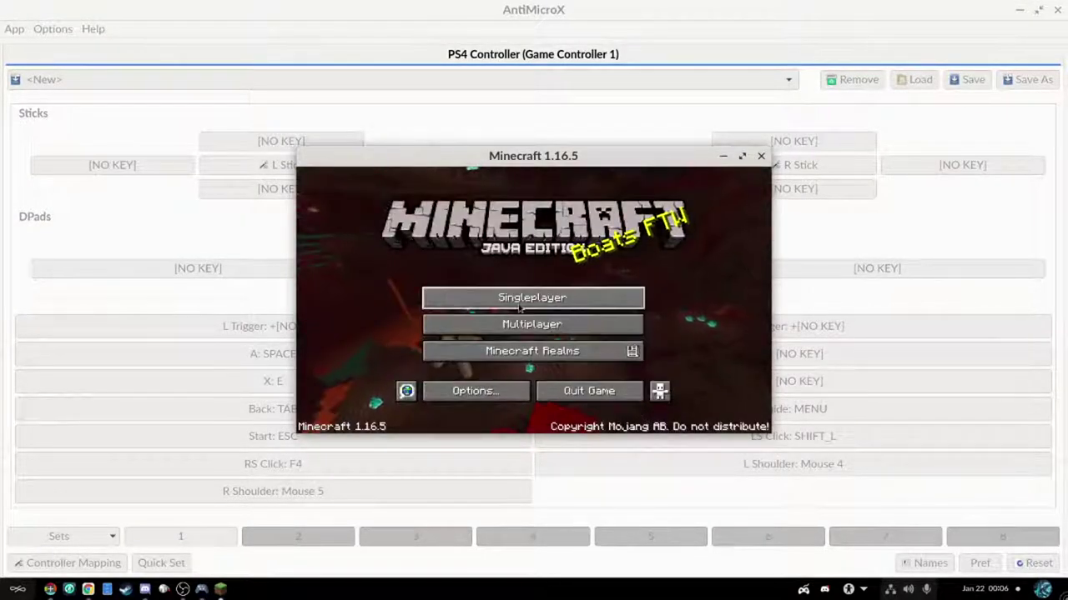
{"action": "left_click", "coordinate": [522, 324]}
{"action": "left_click", "coordinate": [592, 384]}
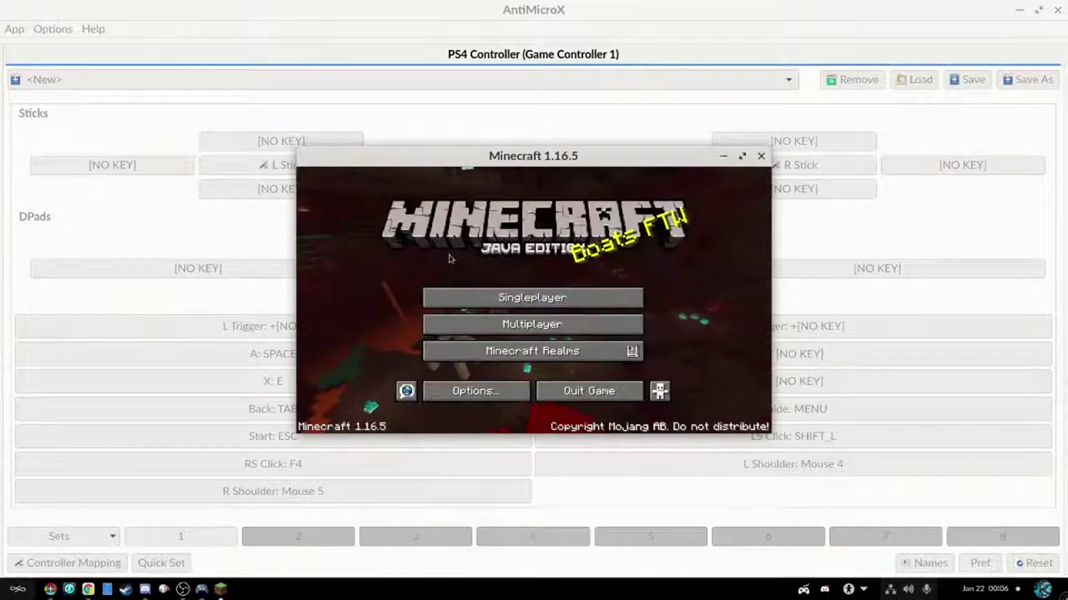
{"action": "left_click", "coordinate": [517, 325]}
{"action": "left_click", "coordinate": [431, 388]}
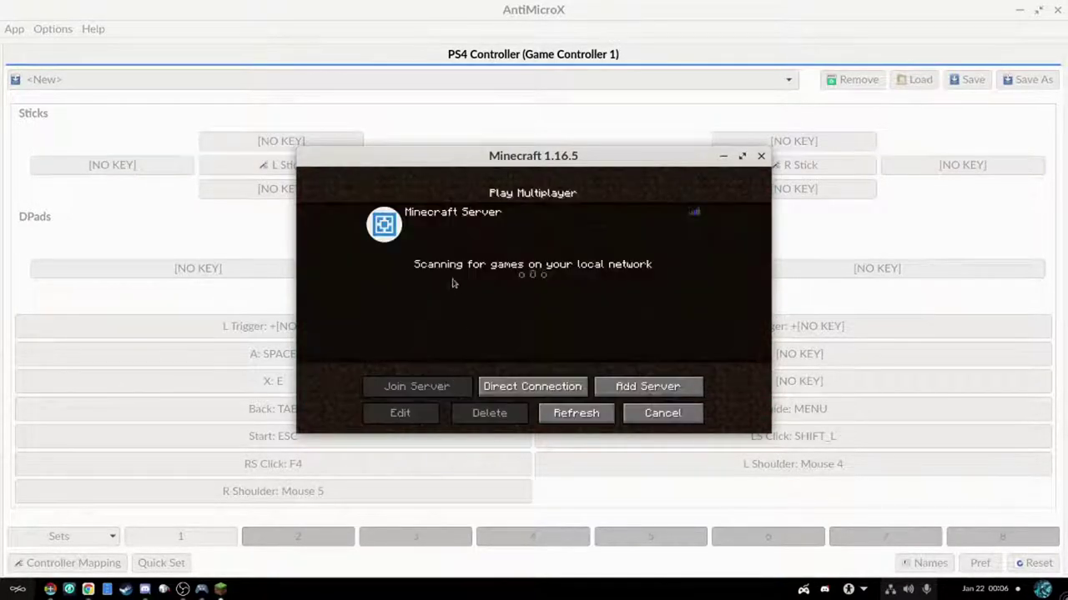
{"action": "left_click", "coordinate": [385, 223]}
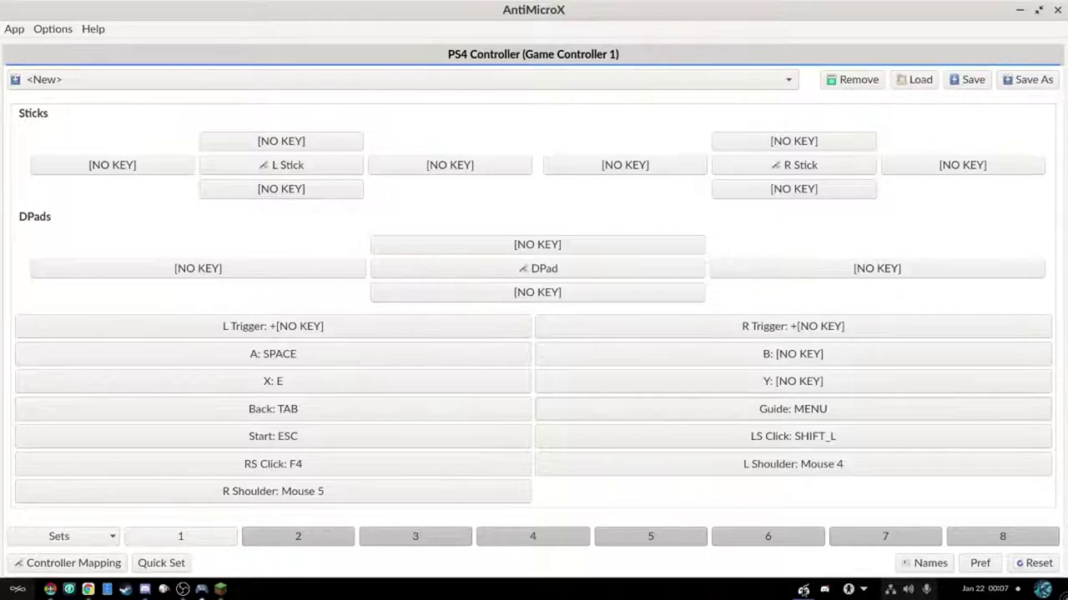
- Quit AntiMicroX and save the new controller profile as minecraft_controller in the Documents folder
{"action": "right_click", "coordinate": [804, 589]}
{"action": "left_click", "coordinate": [799, 556]}
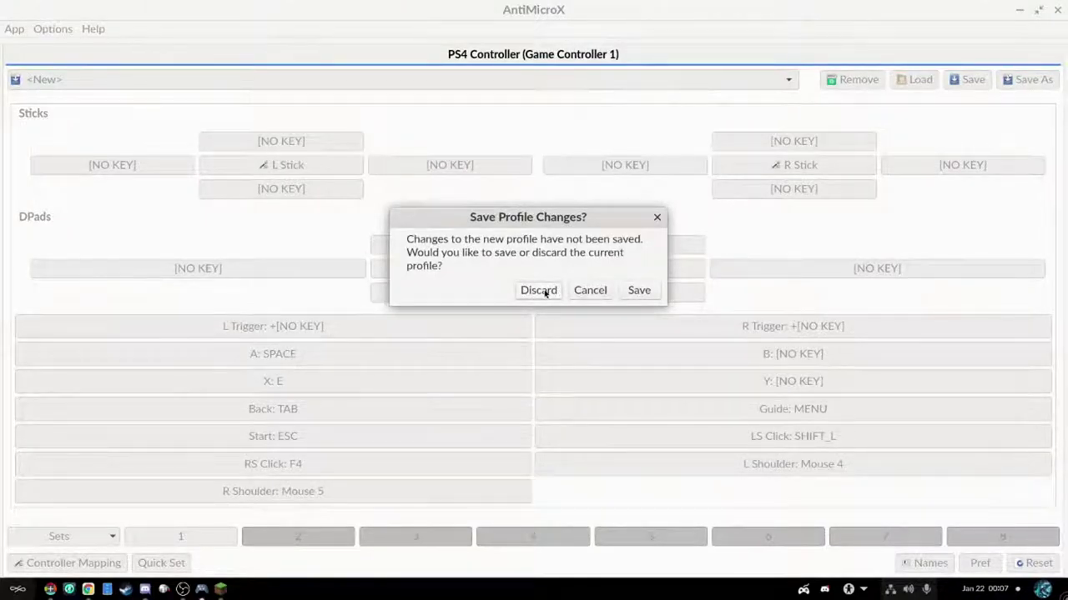
{"action": "left_click", "coordinate": [639, 290]}
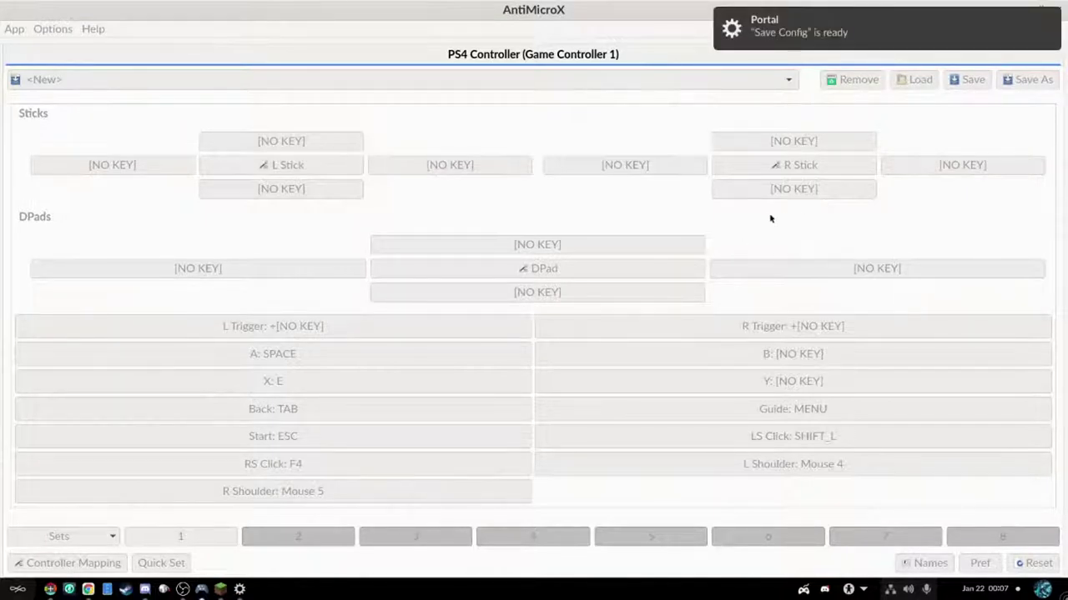
{"action": "left_click", "coordinate": [853, 29]}
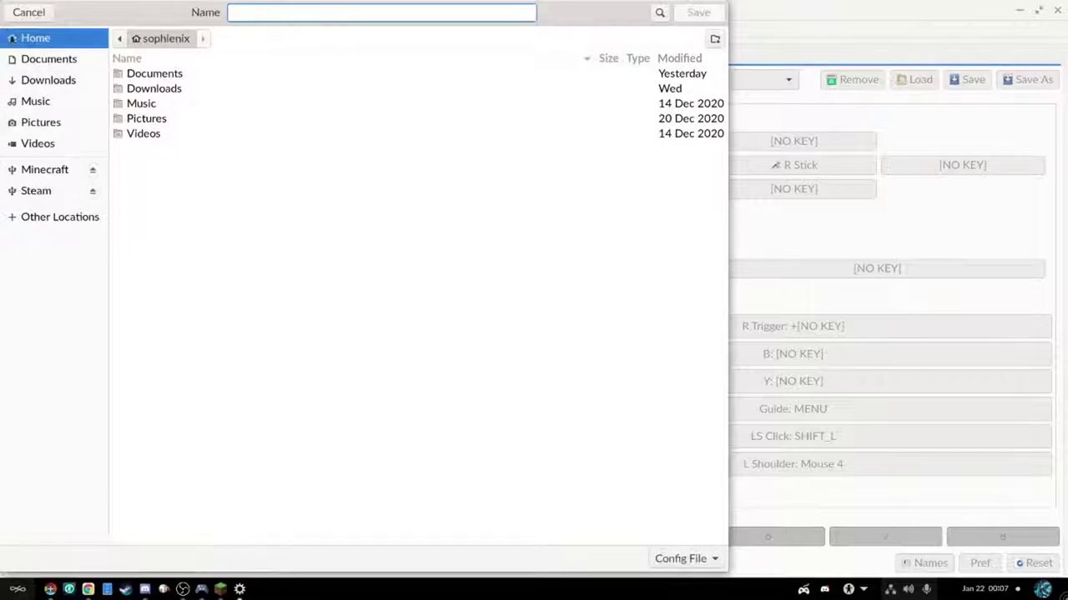
{"action": "left_click", "coordinate": [64, 57]}
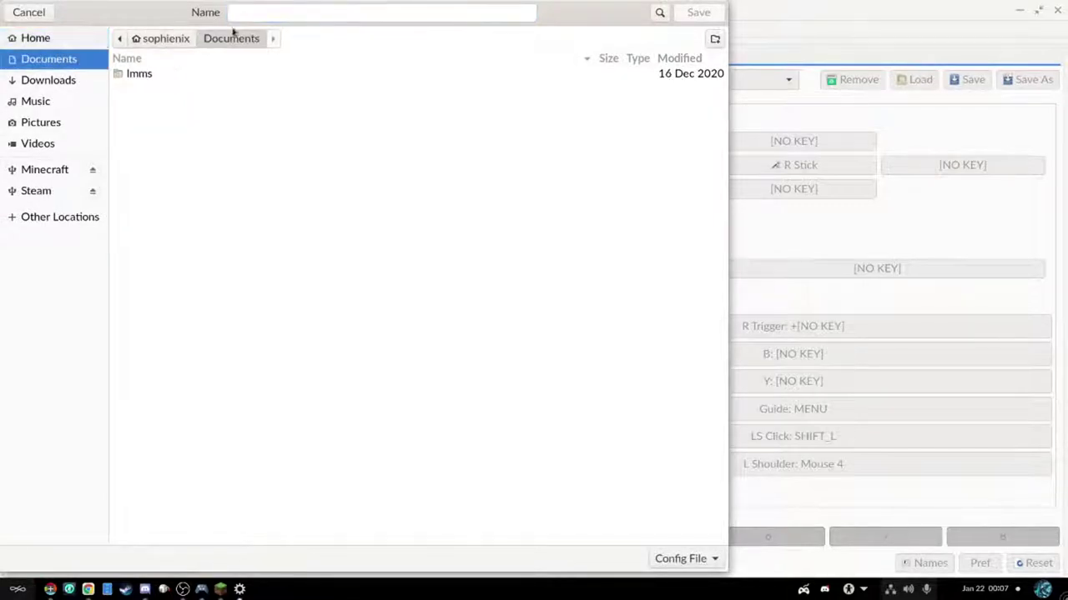
{"action": "type", "text": "minecraftcon"}
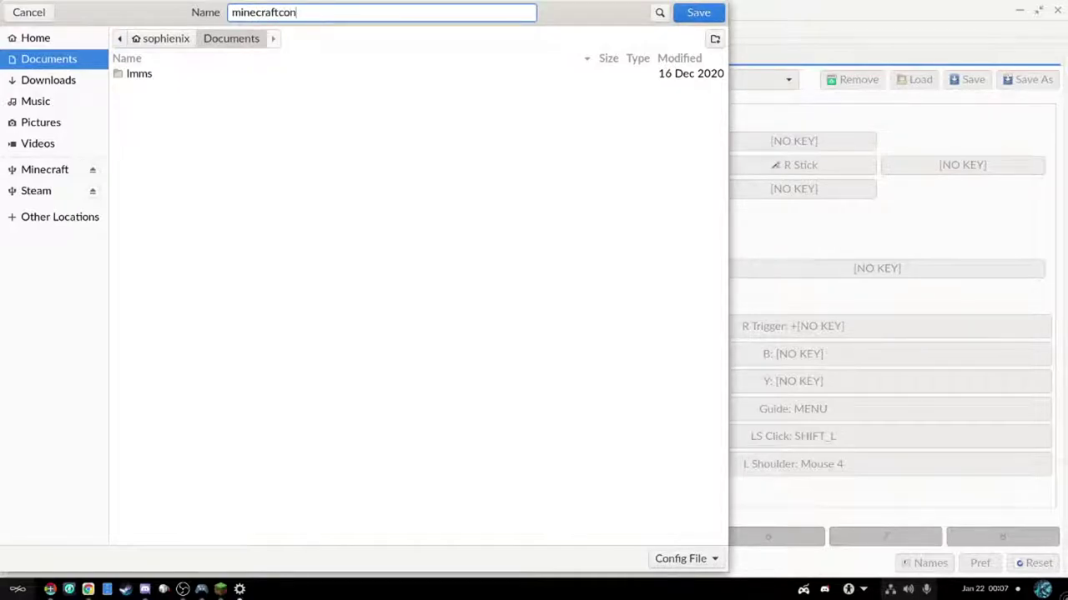
{"action": "type", "text": "troller_"}
{"action": "left_click", "coordinate": [699, 13]}
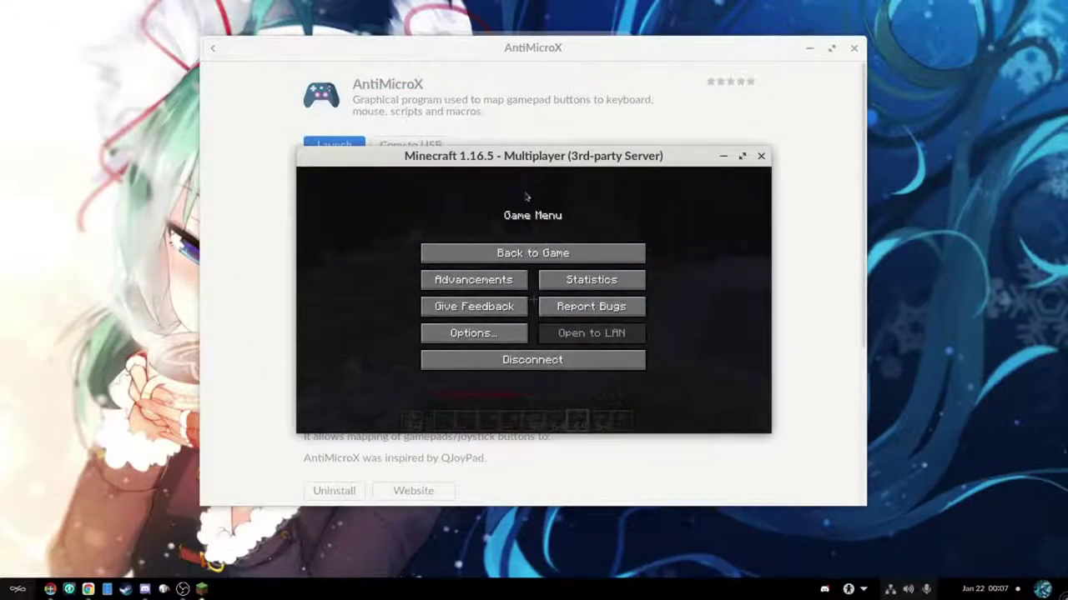
- Relaunch AntiMicroX from its App Center page and assign E to the Y button and Q to the B button
{"action": "left_click", "coordinate": [310, 143]}
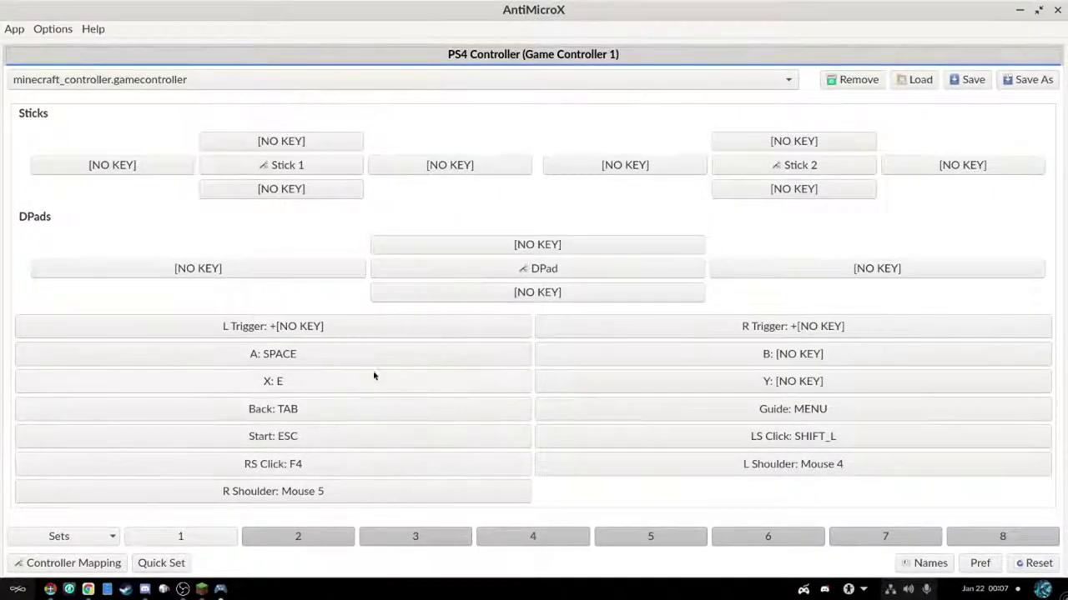
{"action": "left_click", "coordinate": [717, 379]}
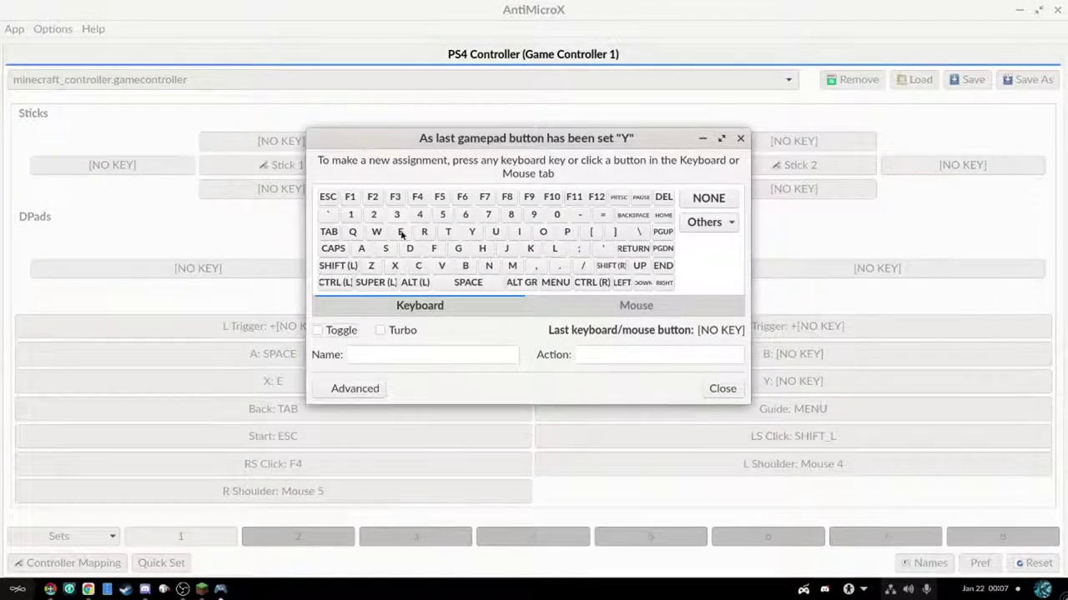
{"action": "left_click", "coordinate": [401, 232]}
{"action": "left_click", "coordinate": [707, 390]}
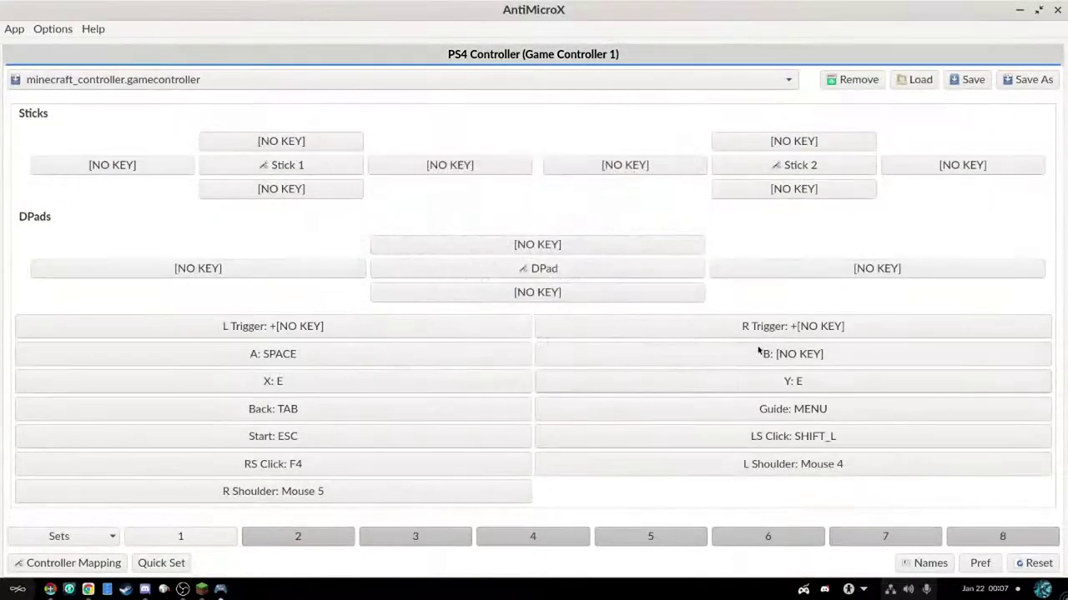
{"action": "left_click", "coordinate": [763, 353]}
{"action": "left_click", "coordinate": [344, 232]}
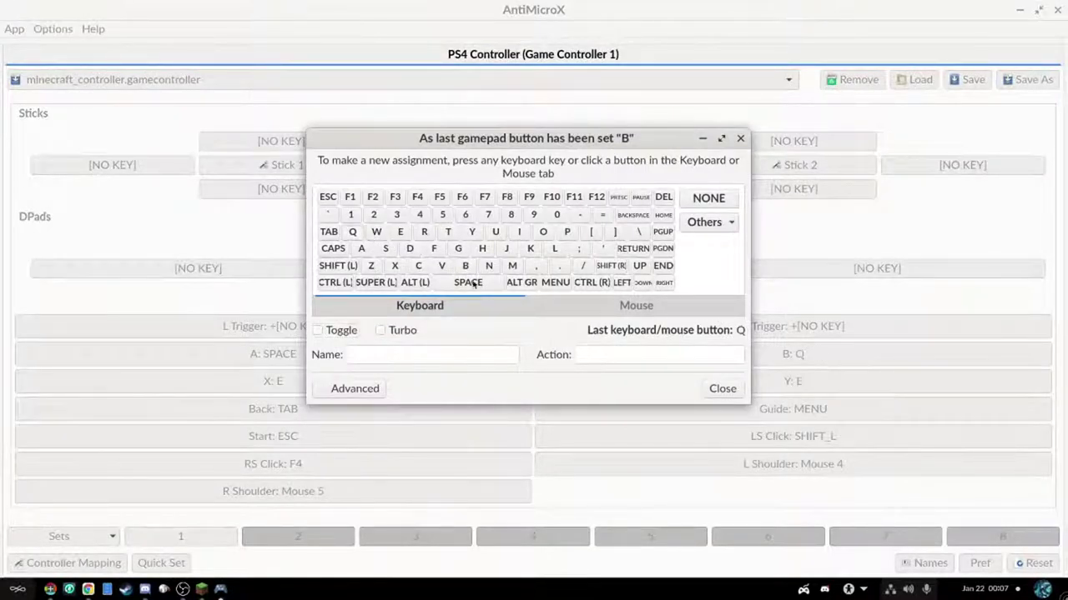
{"action": "left_click", "coordinate": [725, 391]}
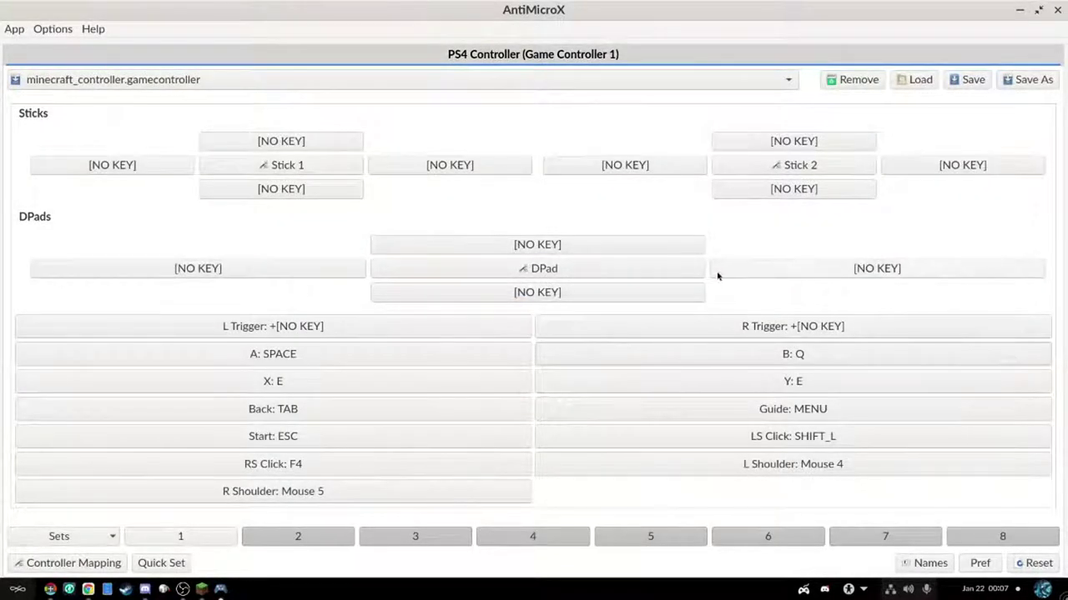
- Assign the F1 key to the DPad's up direction
{"action": "left_click", "coordinate": [585, 243]}
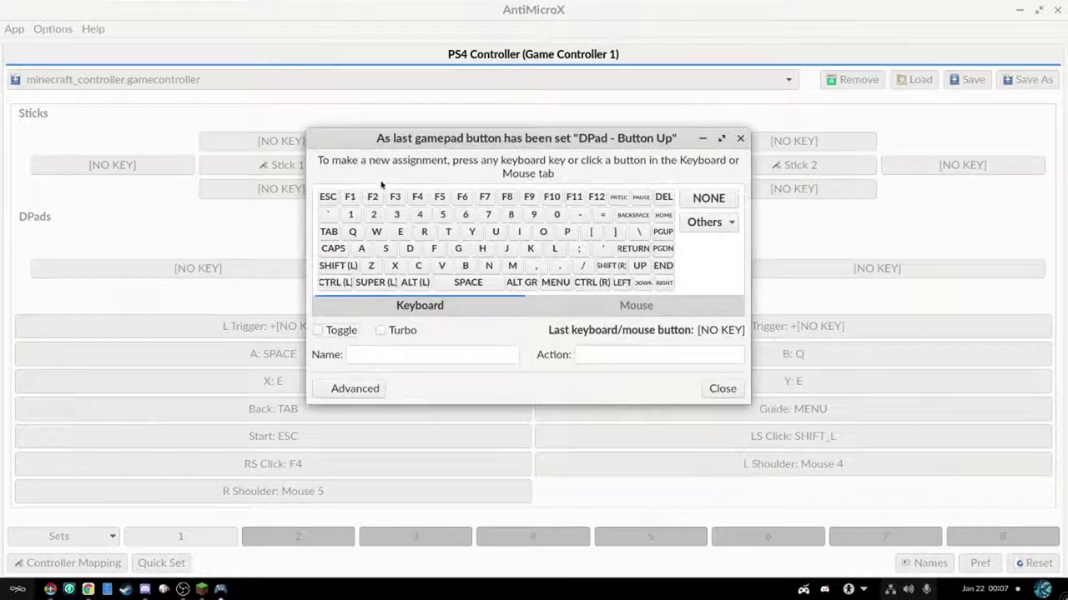
{"action": "left_click", "coordinate": [351, 215]}
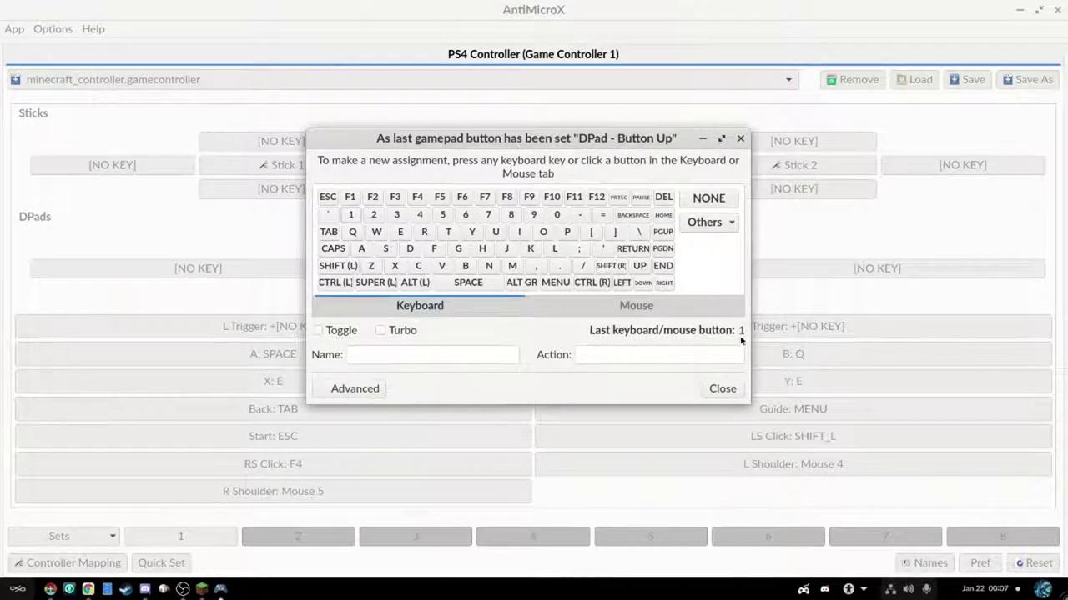
{"action": "left_click", "coordinate": [726, 388]}
{"action": "left_click", "coordinate": [412, 244]}
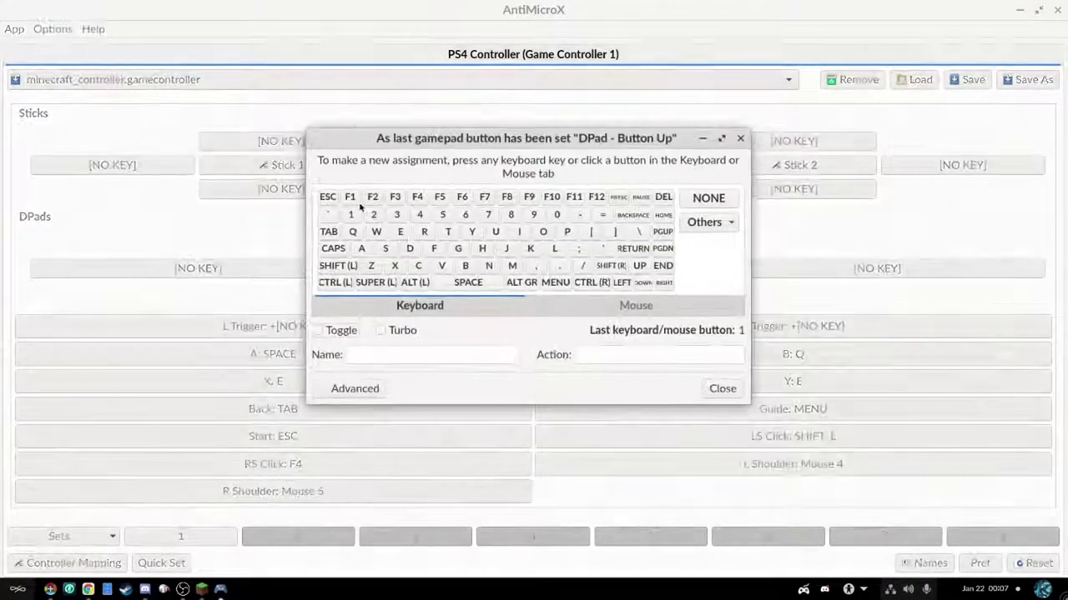
{"action": "left_click", "coordinate": [353, 198]}
{"action": "left_click", "coordinate": [723, 389]}
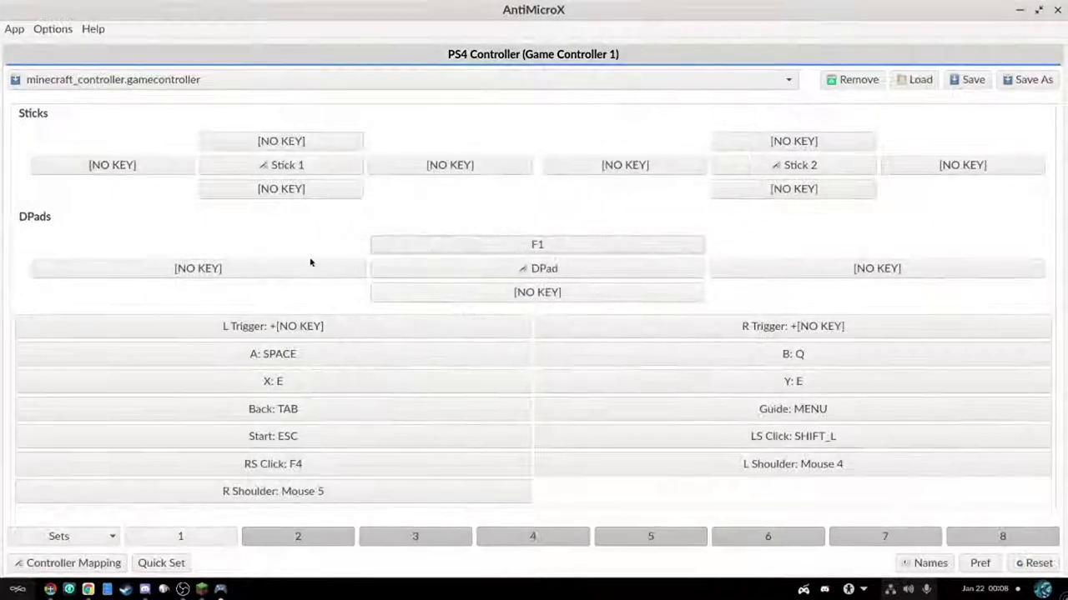
- Assign F2 to the DPad's left direction and F3 to its down direction
{"action": "left_click", "coordinate": [310, 266]}
{"action": "left_click", "coordinate": [395, 197]}
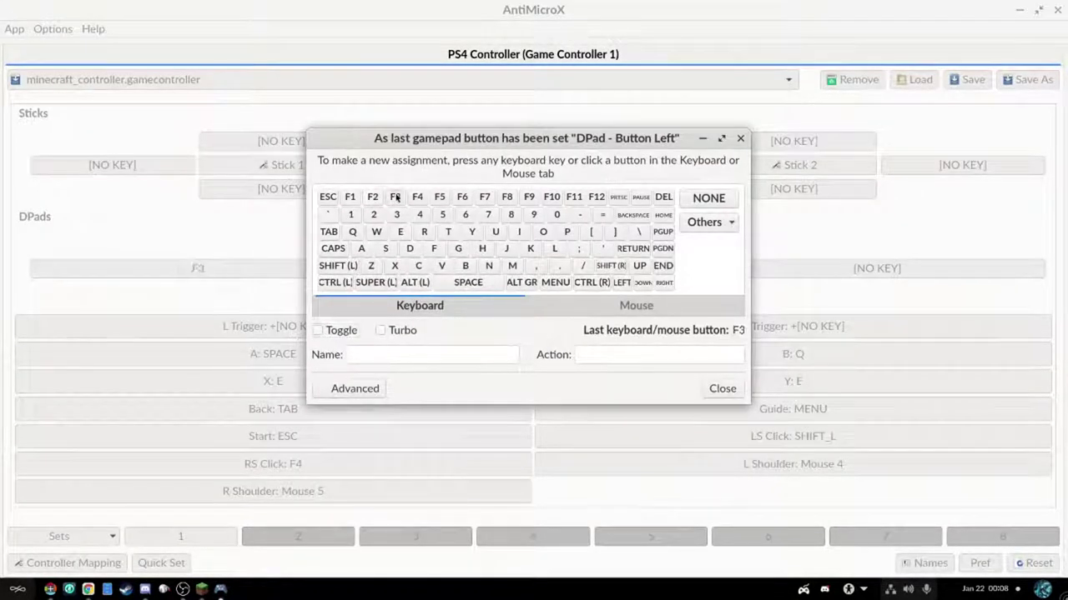
{"action": "left_click", "coordinate": [372, 199]}
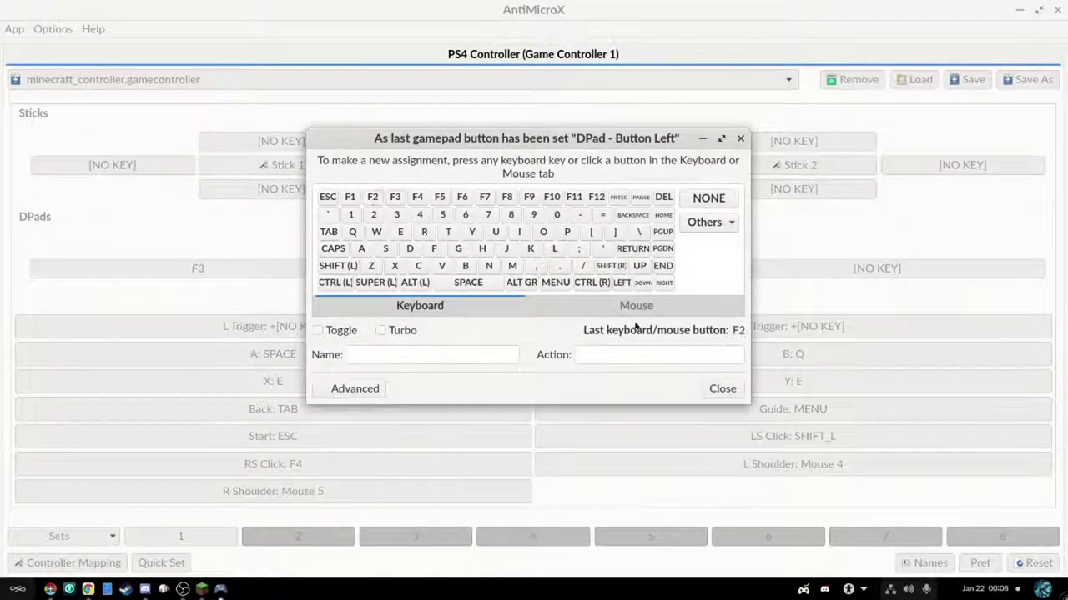
{"action": "left_click", "coordinate": [722, 388]}
{"action": "left_click", "coordinate": [529, 291]}
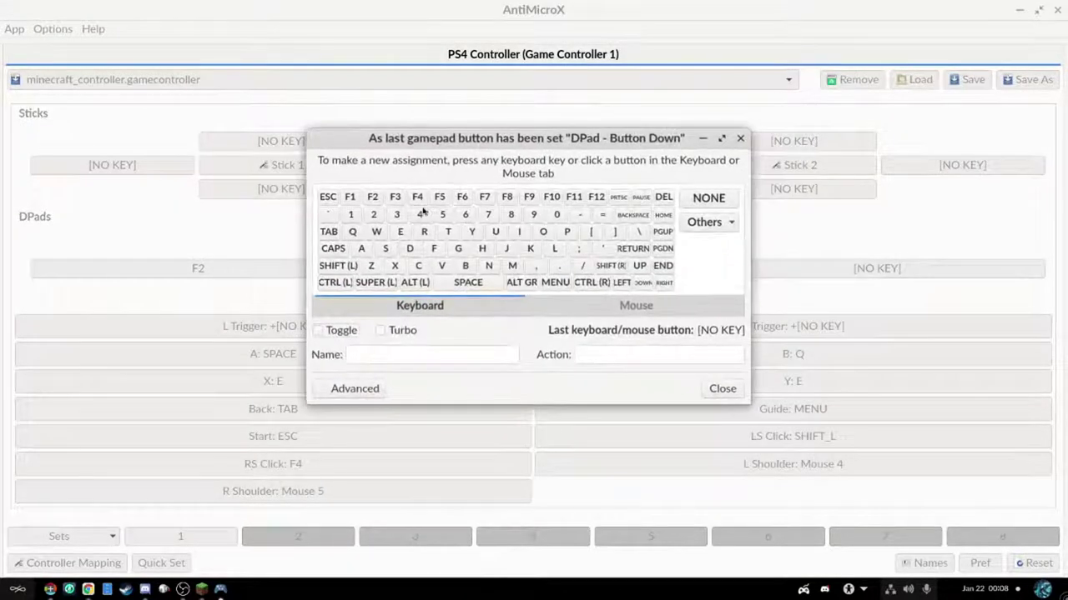
{"action": "left_click", "coordinate": [397, 198]}
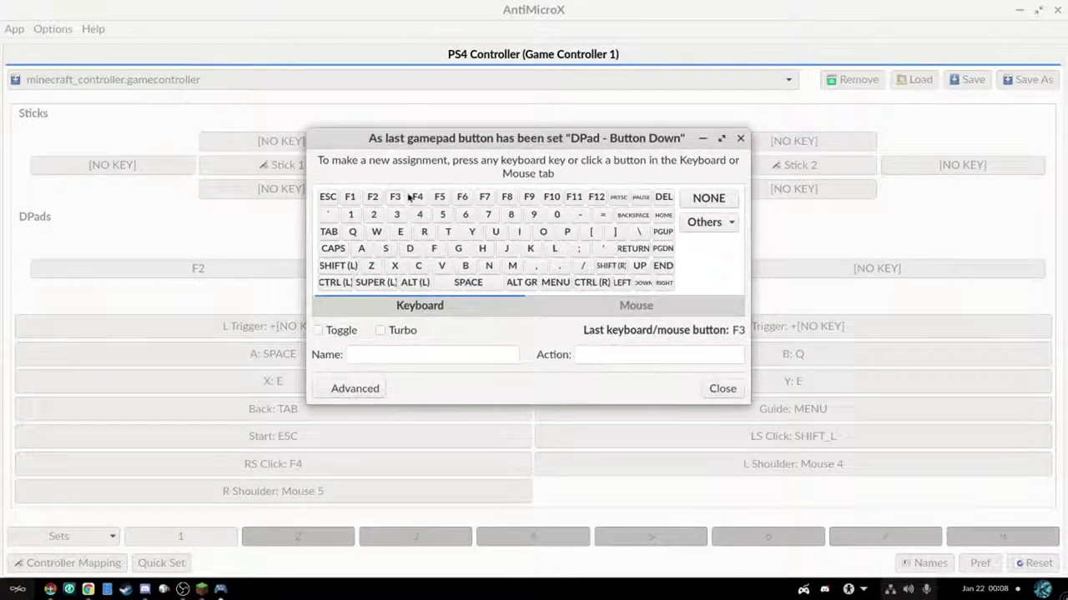
{"action": "left_click", "coordinate": [720, 387]}
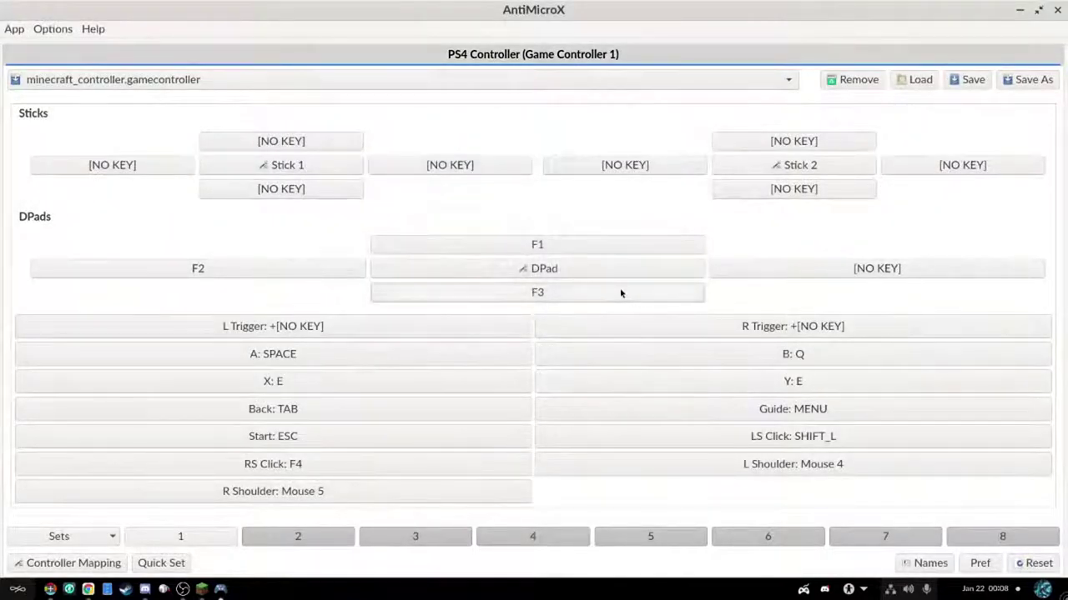
- Switch to Chrome, search for "minecraft f keys" in a new tab, and look through the Official Minecraft Wiki's Controls page
{"action": "left_click", "coordinate": [88, 588]}
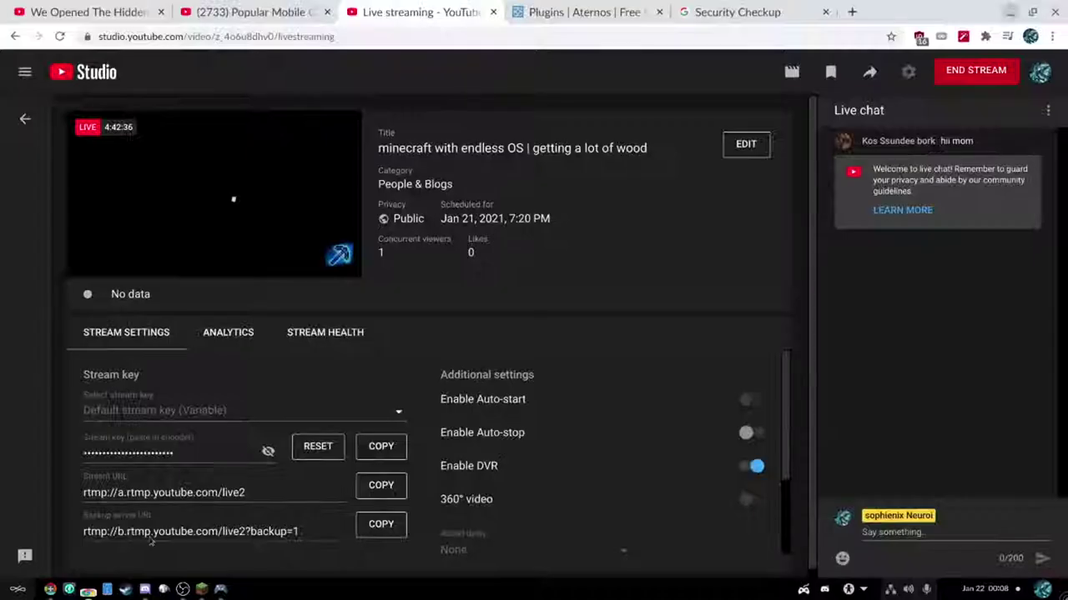
{"action": "left_click", "coordinate": [851, 12]}
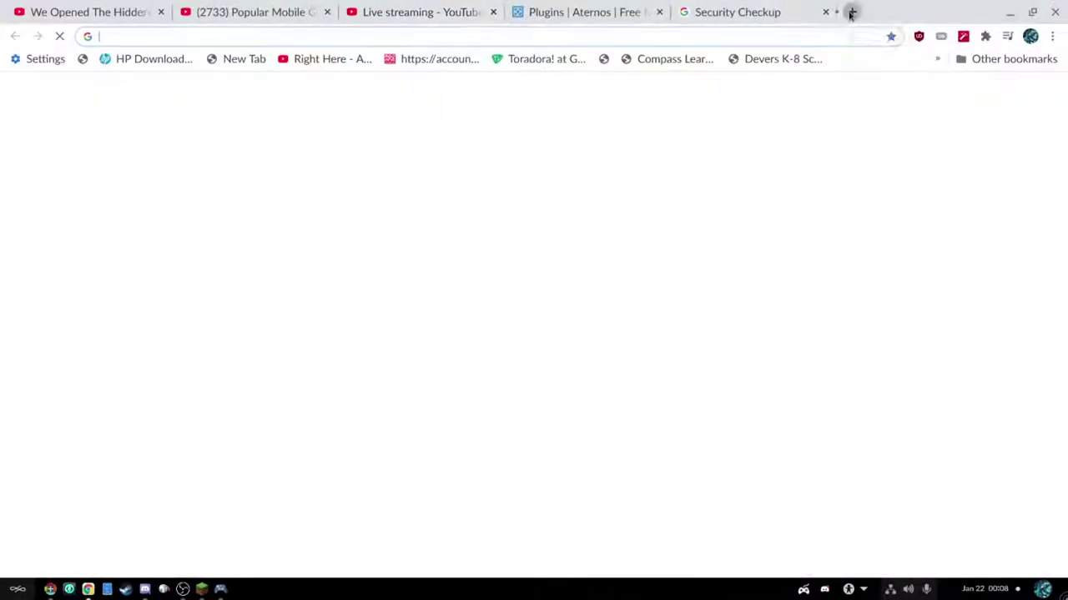
{"action": "type", "text": "mi"}
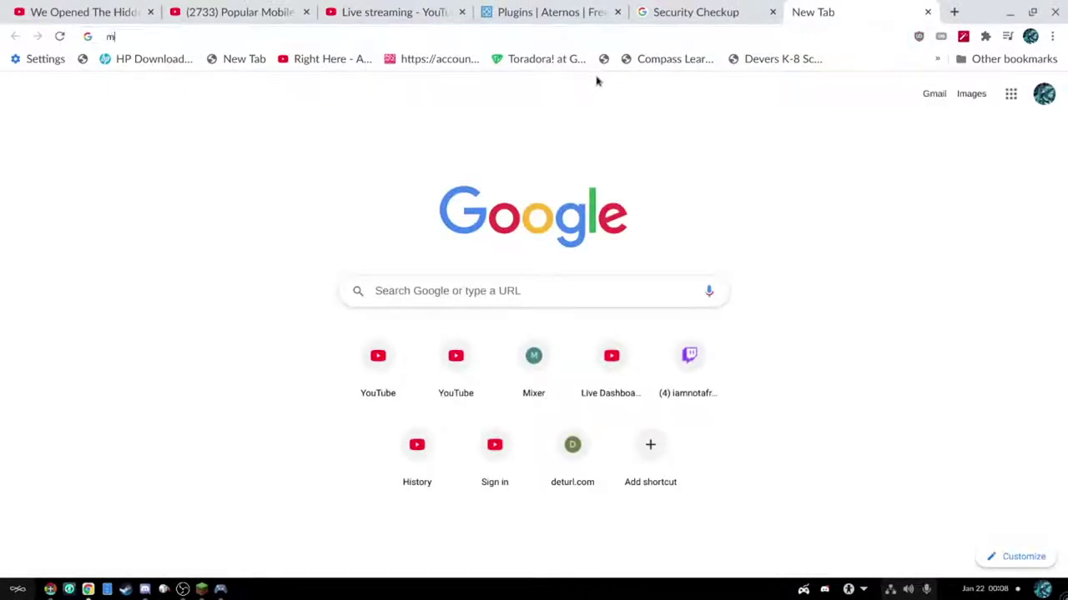
{"action": "type", "text": "necraft"}
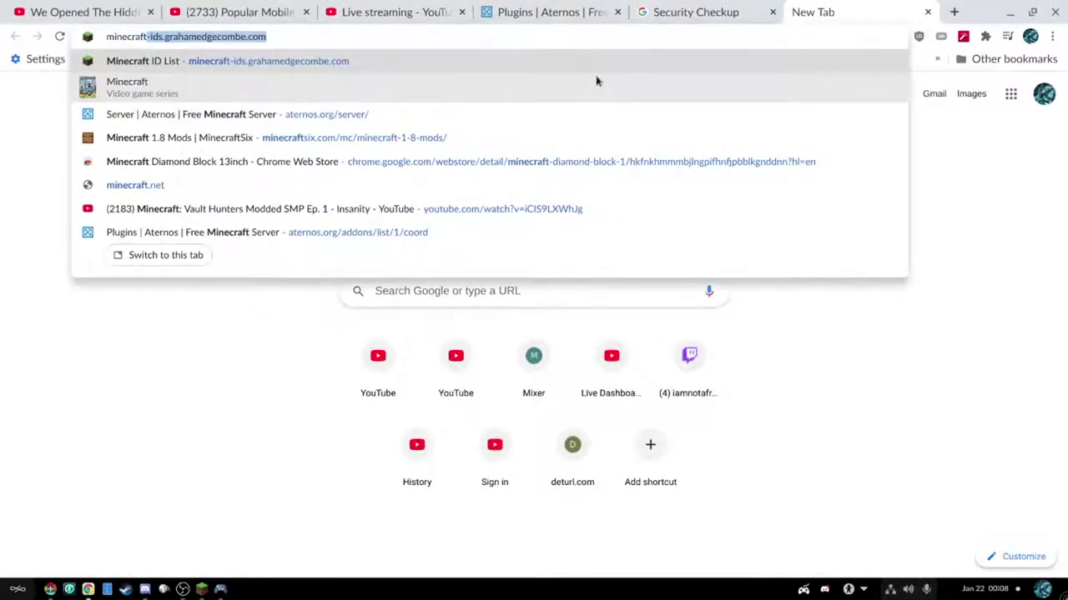
{"action": "type", "text": " fkeys"}
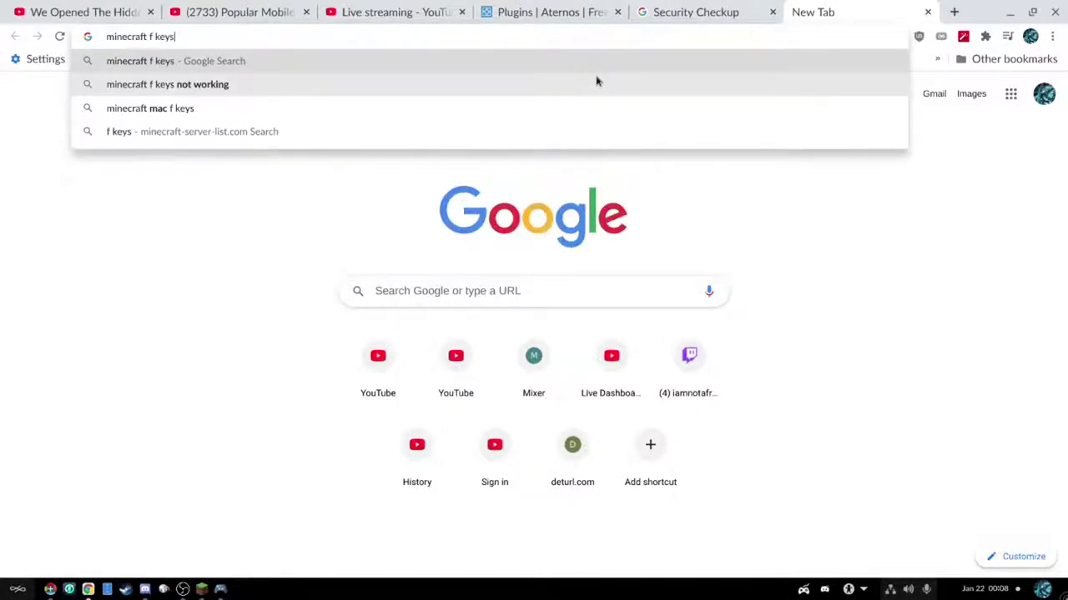
{"action": "key", "text": "Return"}
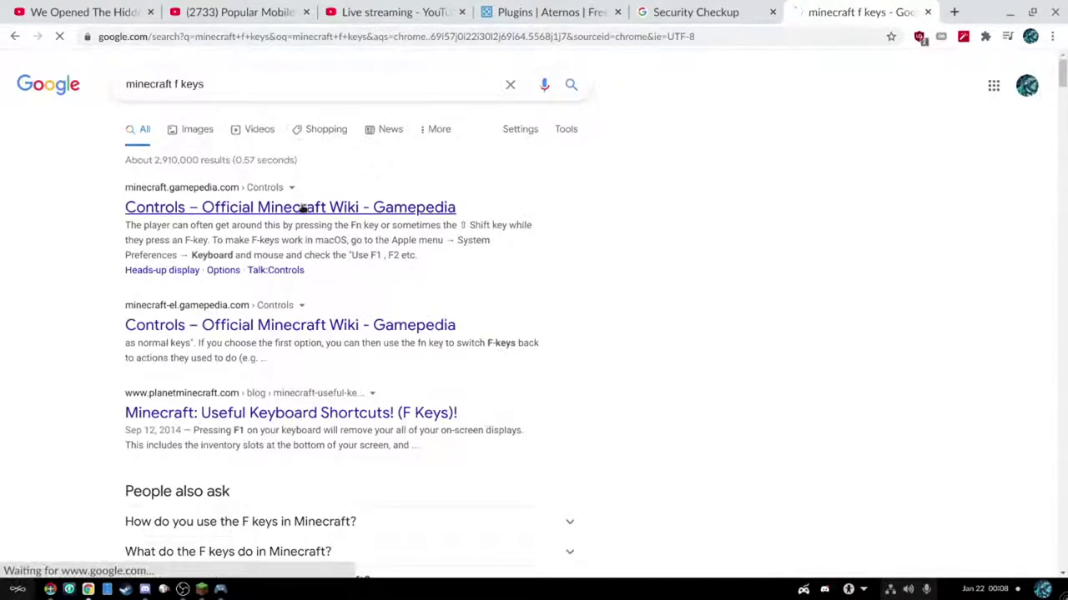
{"action": "left_click", "coordinate": [302, 208]}
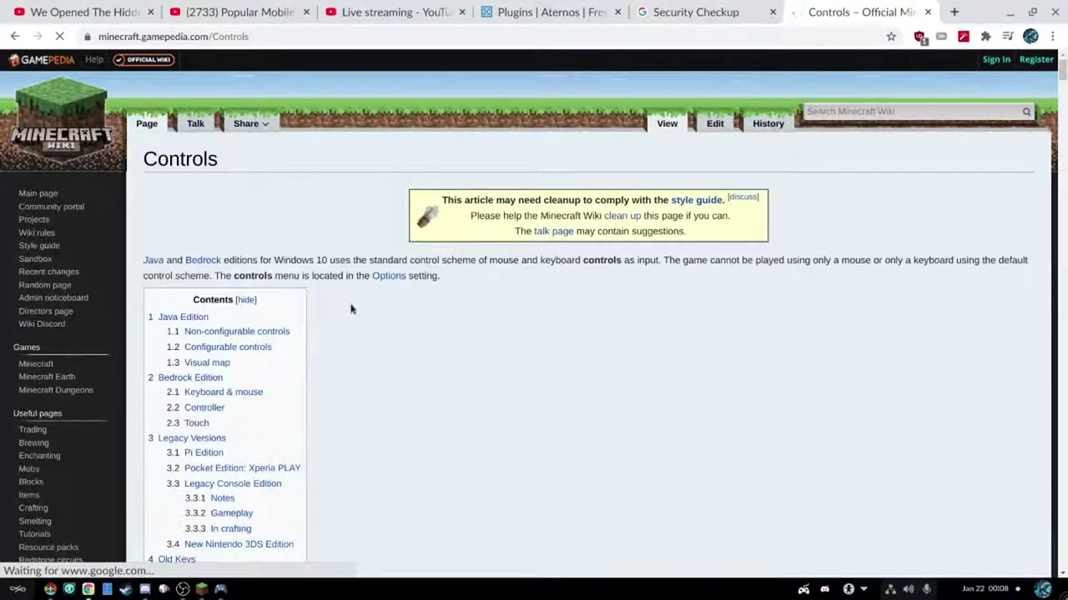
{"action": "scroll", "coordinate": [351, 309], "scroll_direction": "down", "scroll_amount": 2}
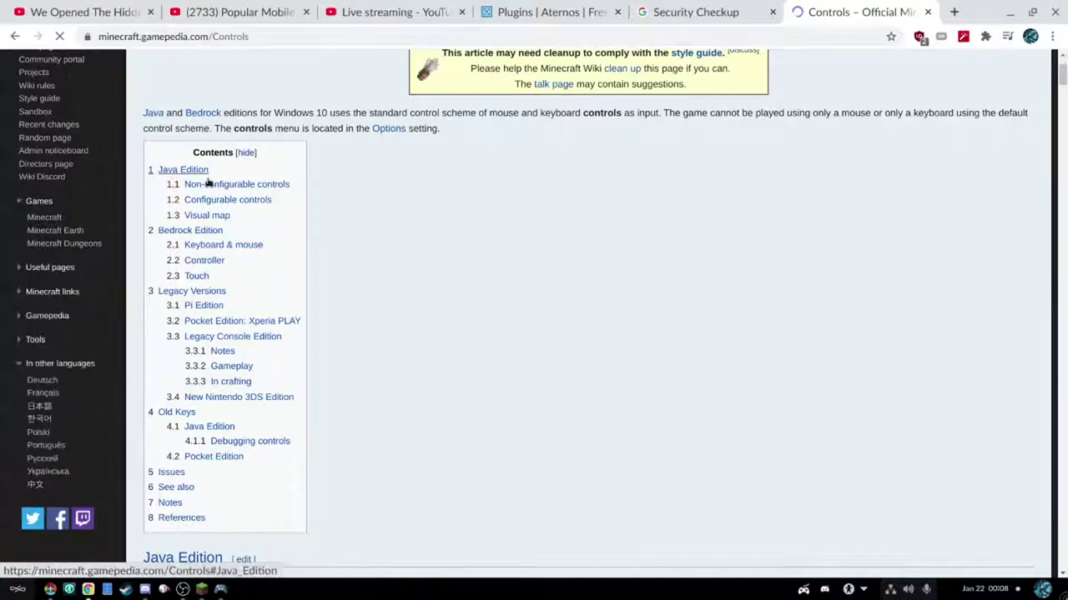
- Examine the function key entries, especially the F3 combinations, in the Java Edition section of the wiki's Controls page
{"action": "left_click", "coordinate": [186, 172]}
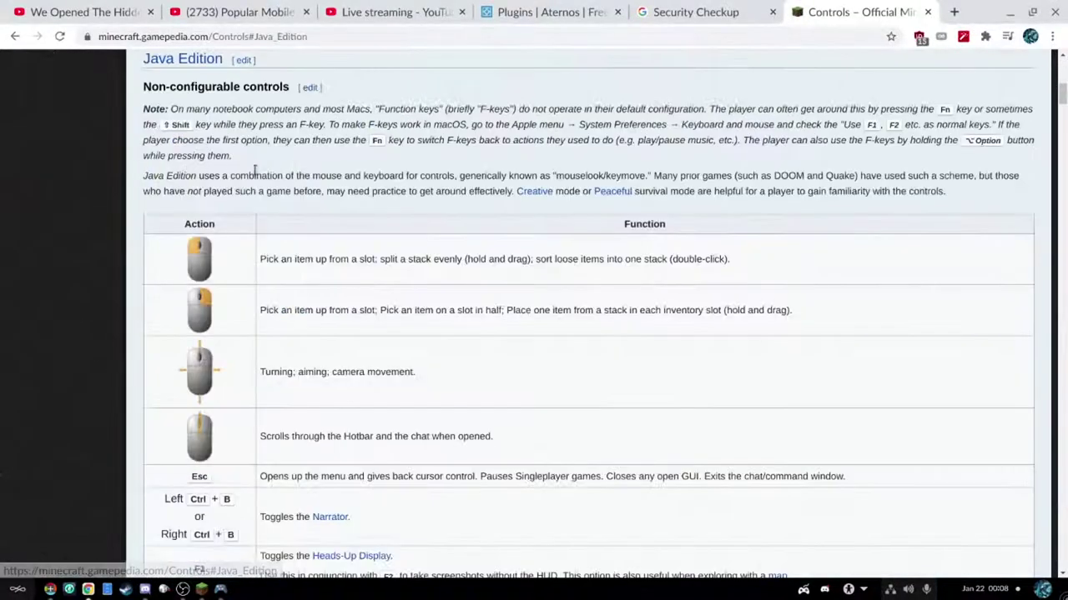
{"action": "scroll", "coordinate": [336, 251], "scroll_direction": "down", "scroll_amount": 1}
{"action": "scroll", "coordinate": [336, 252], "scroll_direction": "down", "scroll_amount": 6}
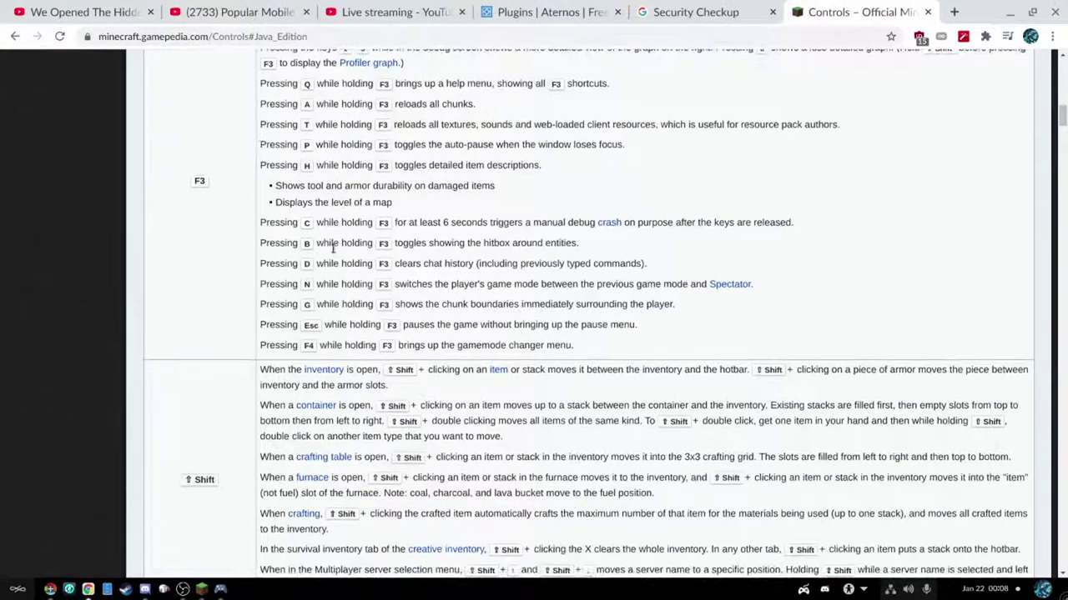
{"action": "scroll", "coordinate": [336, 250], "scroll_direction": "up", "scroll_amount": 2}
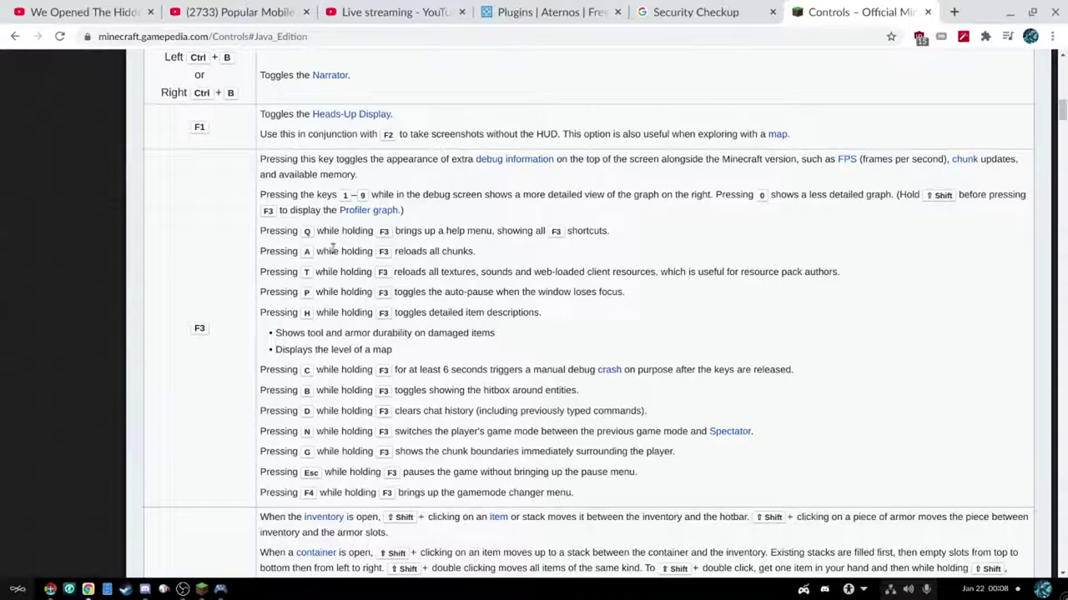
{"action": "scroll", "coordinate": [333, 248], "scroll_direction": "down", "scroll_amount": 2}
{"action": "scroll", "coordinate": [333, 247], "scroll_direction": "up", "scroll_amount": 2}
{"action": "scroll", "coordinate": [655, 153], "scroll_direction": "down", "scroll_amount": 2}
{"action": "scroll", "coordinate": [653, 156], "scroll_direction": "up", "scroll_amount": 1}
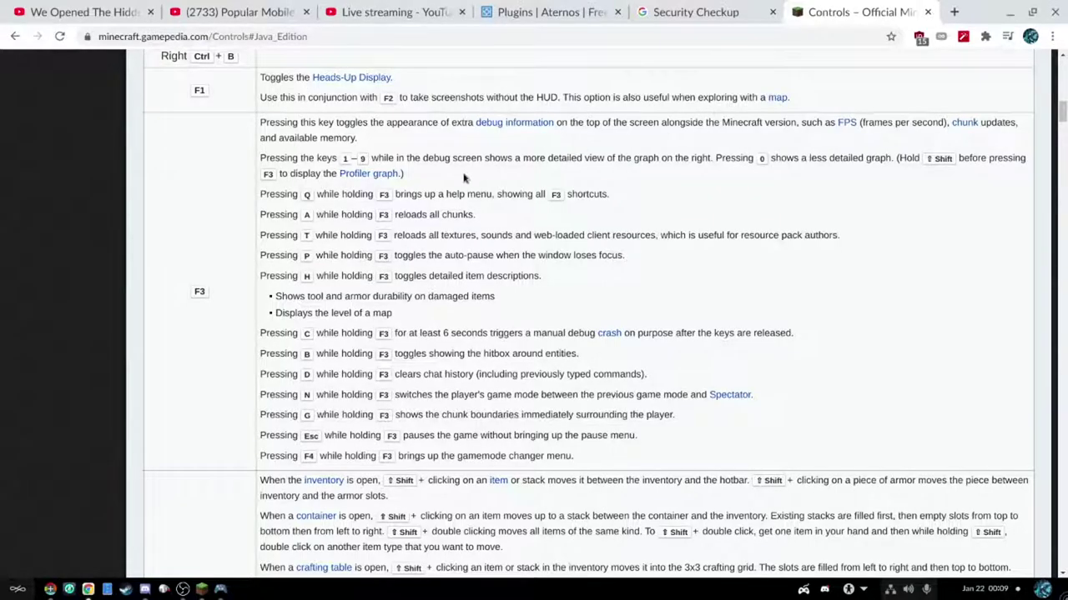
{"action": "scroll", "coordinate": [454, 192], "scroll_direction": "down", "scroll_amount": 3}
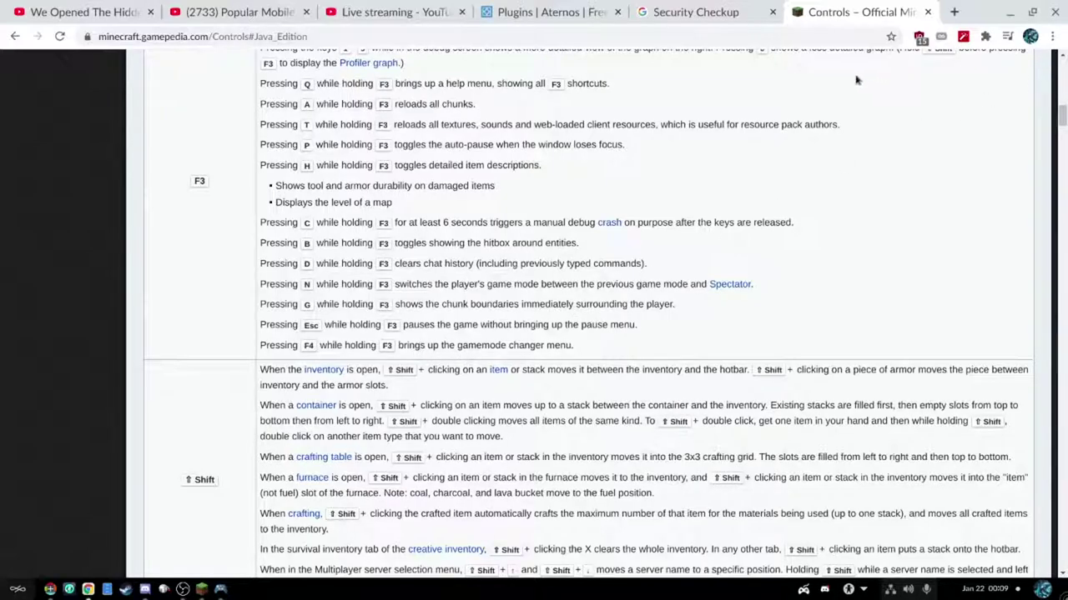
- Switch to AntiMicroX and assign the F4 key to the DPad's right direction
{"action": "key", "text": "alt+Tab"}
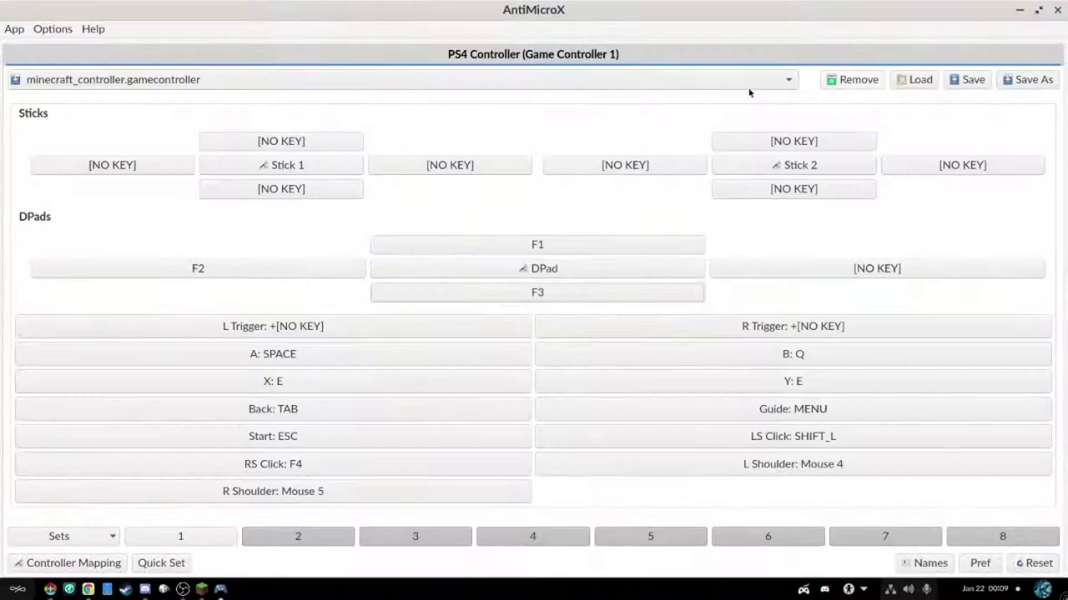
{"action": "left_click", "coordinate": [822, 271]}
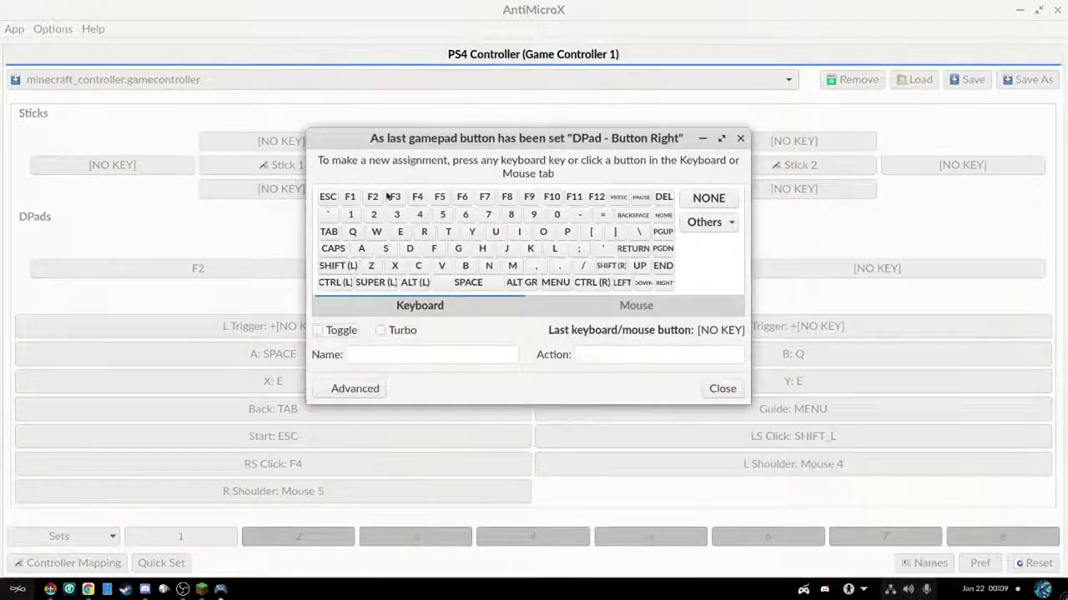
{"action": "left_click", "coordinate": [417, 198]}
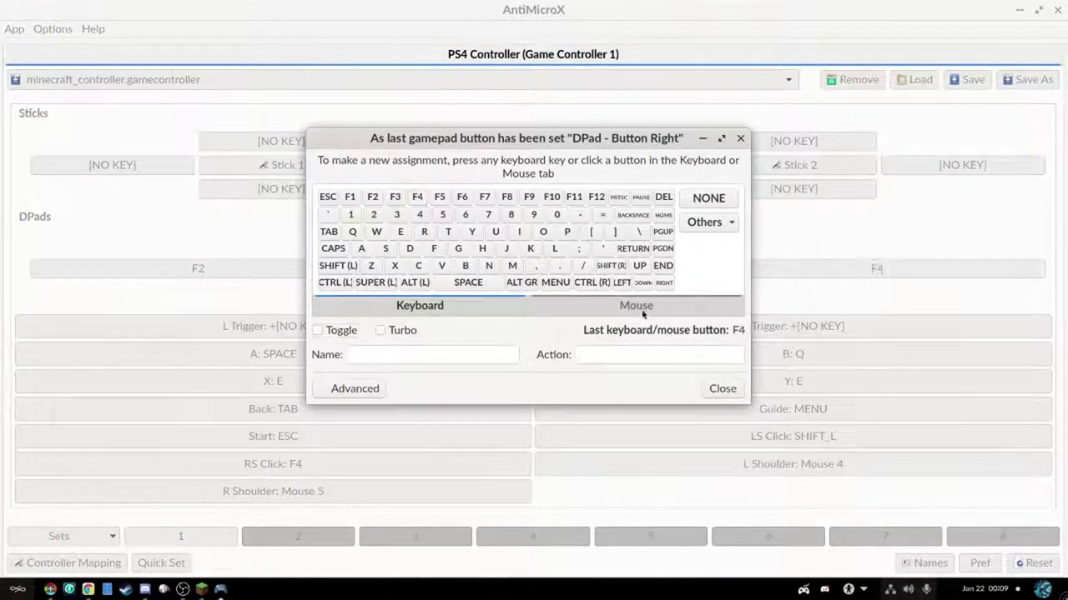
{"action": "left_click", "coordinate": [723, 390]}
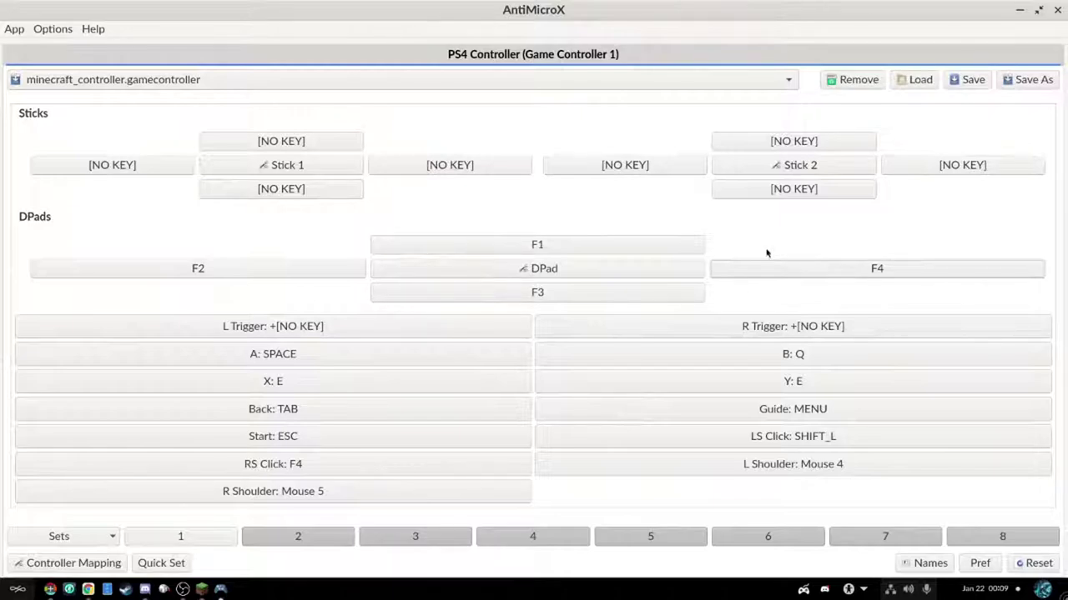
- Apply the Mouse (Normal) preset to Stick 2
{"action": "left_click", "coordinate": [788, 171]}
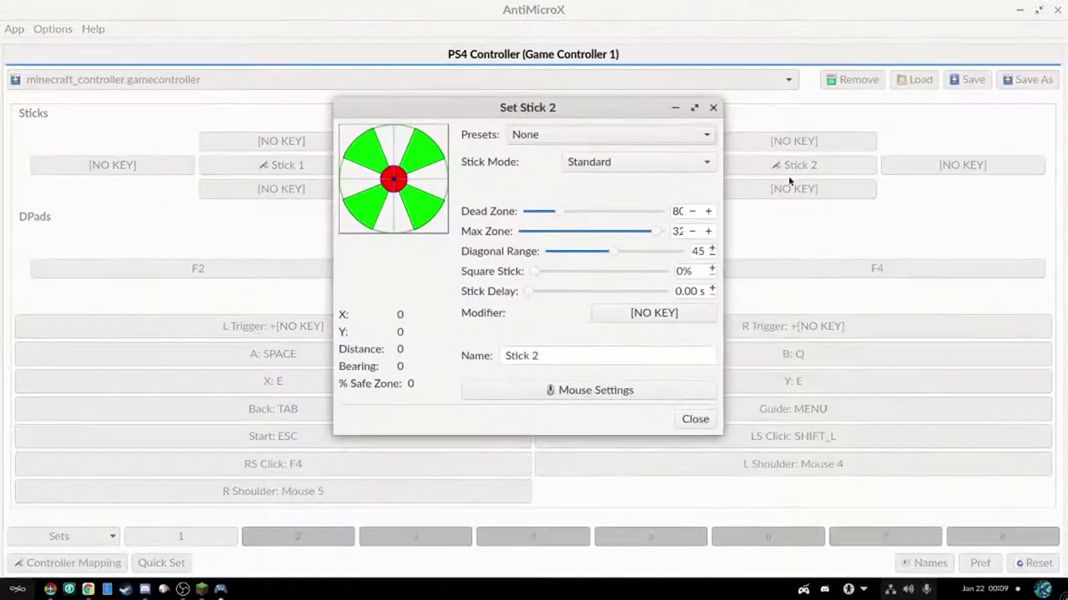
{"action": "left_click", "coordinate": [588, 136]}
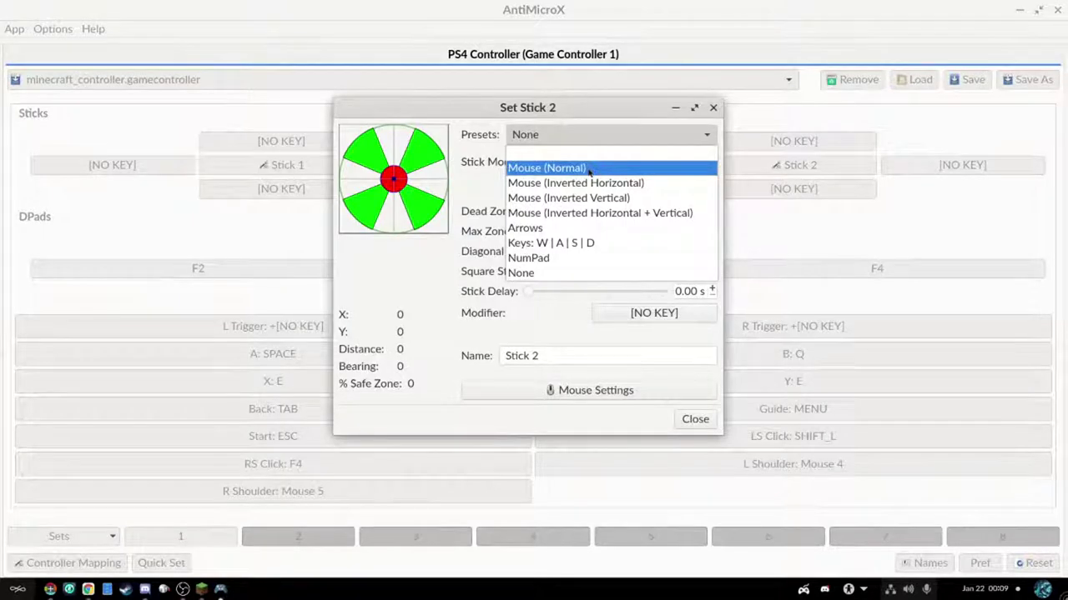
{"action": "left_click", "coordinate": [588, 169]}
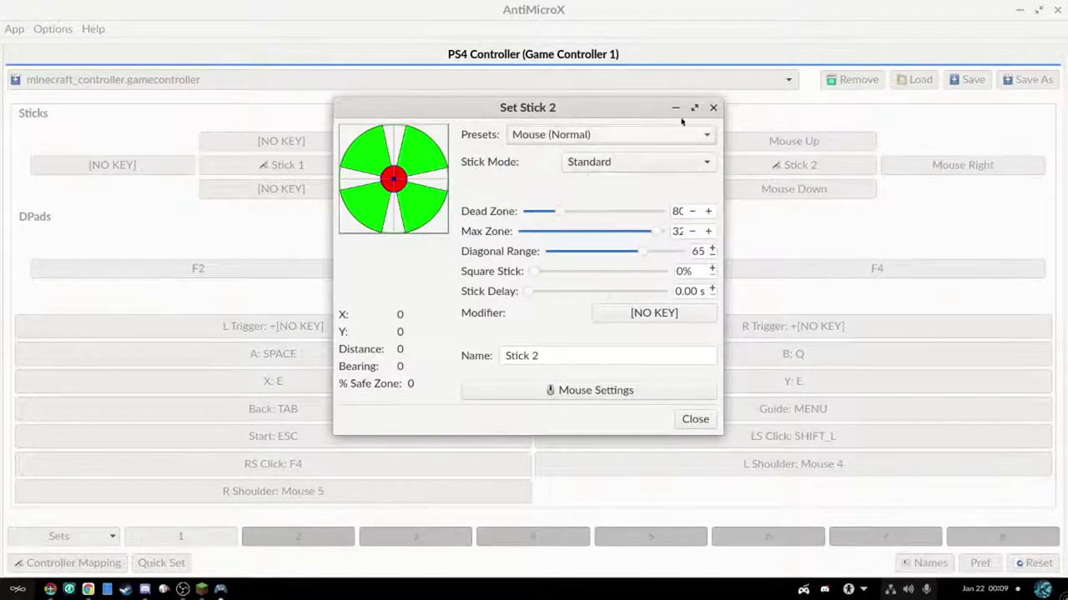
{"action": "left_click", "coordinate": [712, 107]}
- Apply the Keys: W | A | S | D preset to Stick 1
{"action": "left_click", "coordinate": [281, 168]}
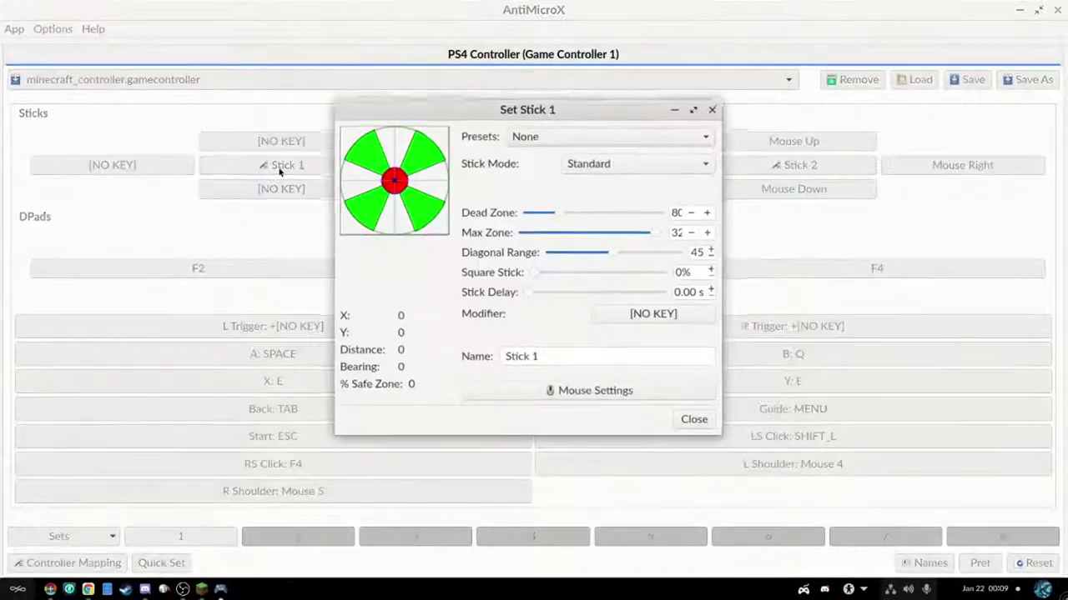
{"action": "left_click", "coordinate": [584, 135]}
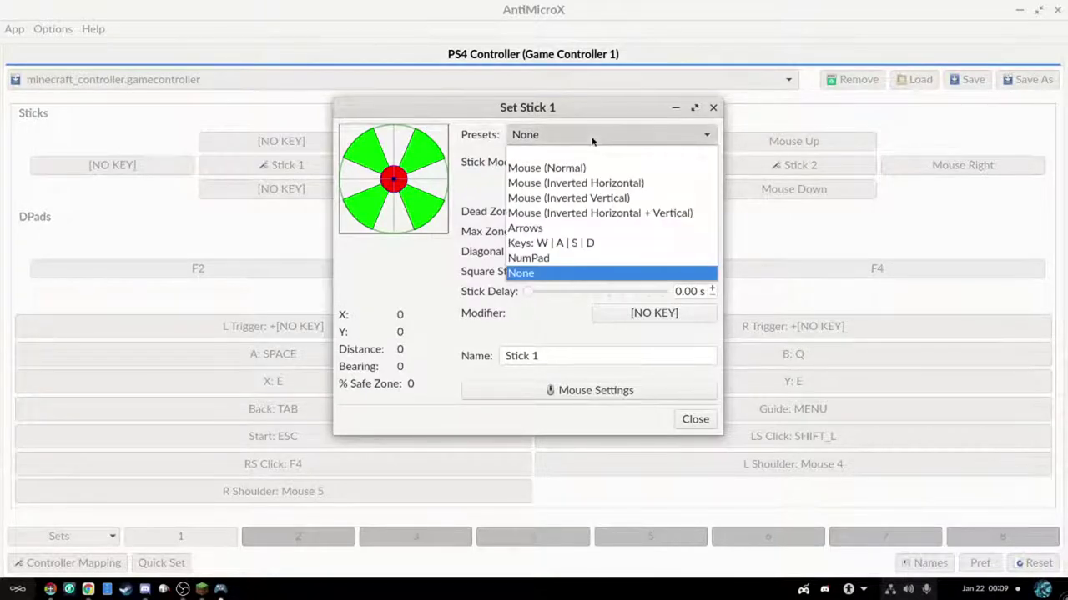
{"action": "left_click", "coordinate": [550, 241]}
{"action": "left_click", "coordinate": [696, 419]}
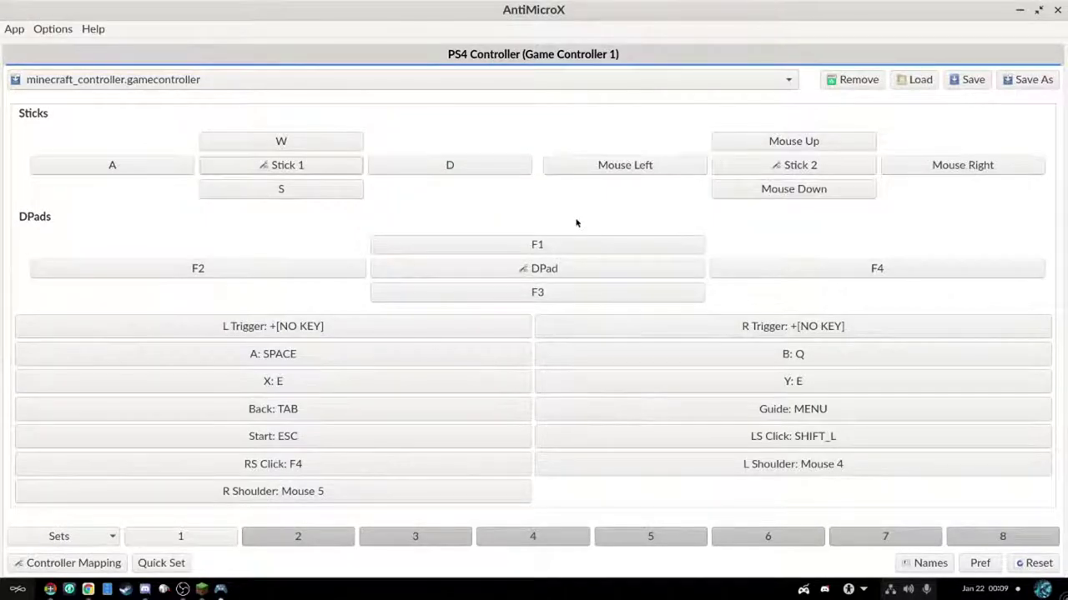
- Apply the Left Mouse Button preset to the R Trigger
{"action": "left_click", "coordinate": [781, 327]}
{"action": "left_click", "coordinate": [613, 174]}
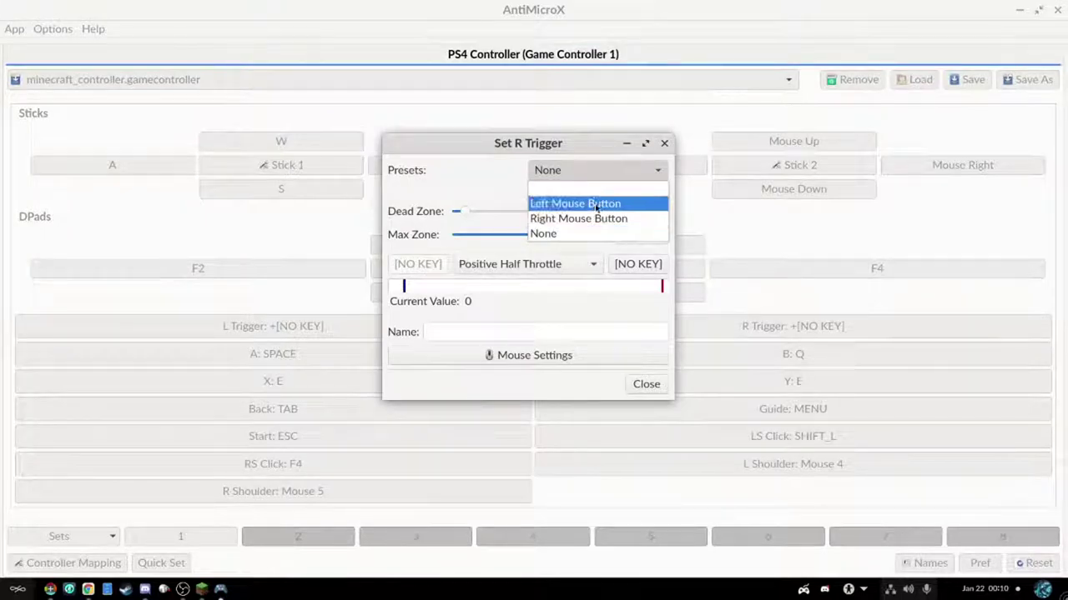
{"action": "left_click", "coordinate": [593, 204]}
{"action": "left_click", "coordinate": [665, 144]}
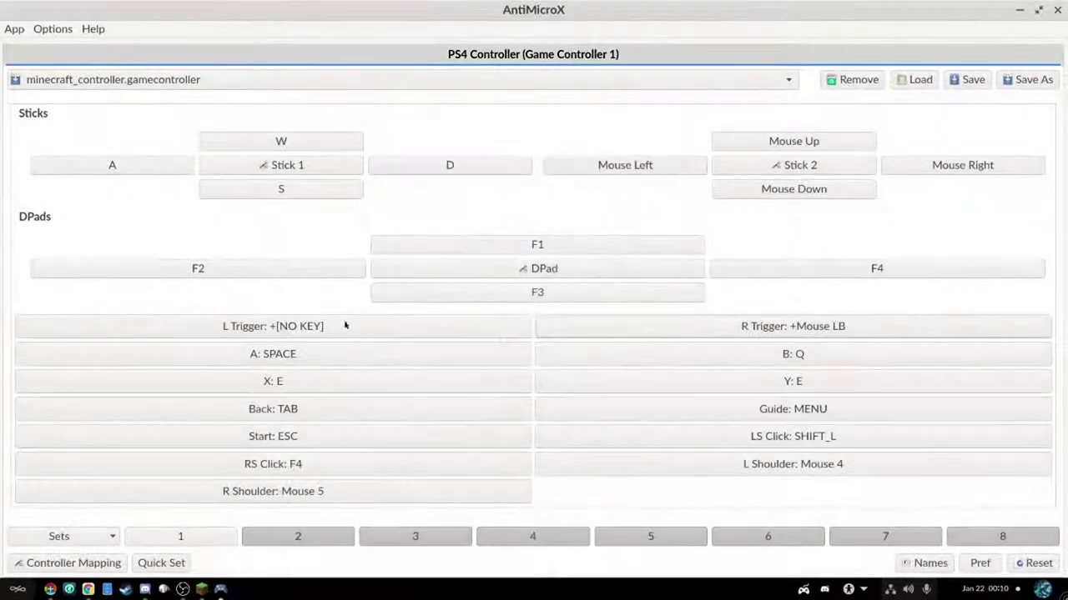
- Apply the Right Mouse Button preset to the L Trigger and save the minecraft_controller.gamecontroller profile
{"action": "left_click", "coordinate": [279, 325]}
{"action": "left_click", "coordinate": [572, 170]}
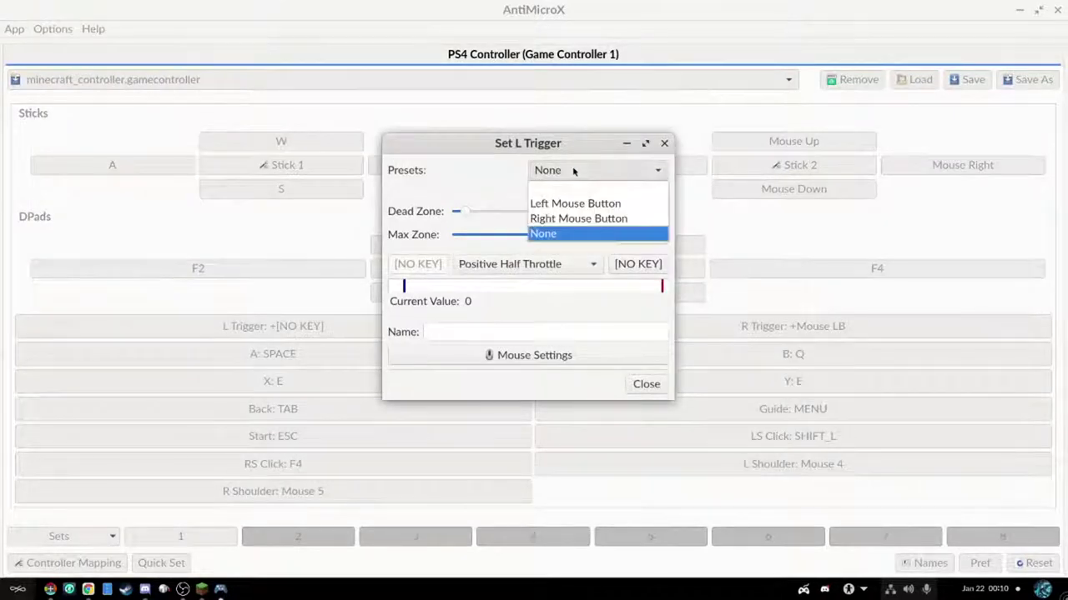
{"action": "left_click", "coordinate": [566, 204]}
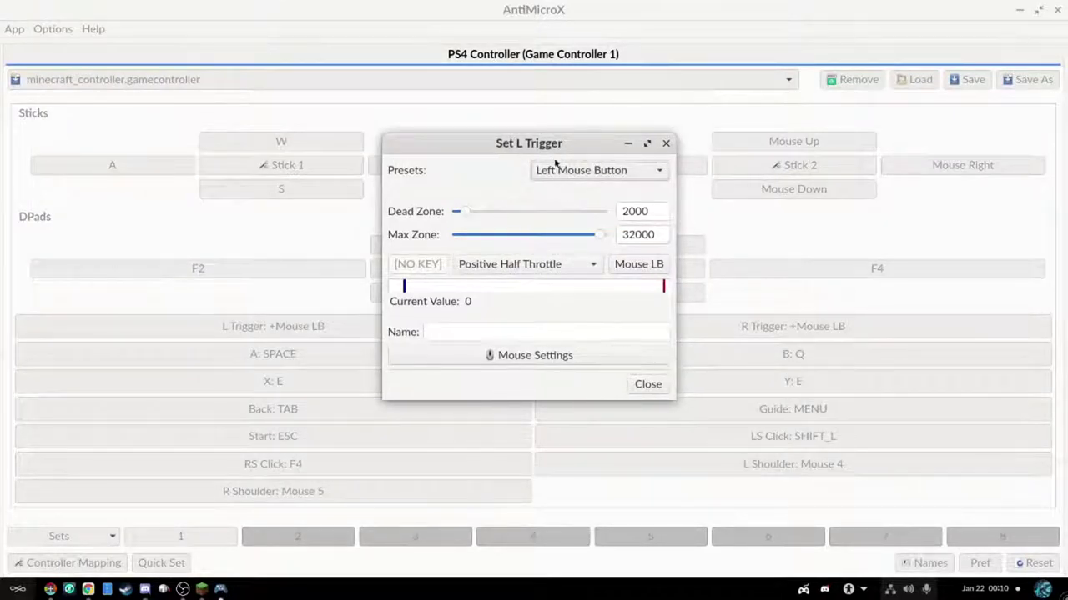
{"action": "left_click", "coordinate": [601, 167]}
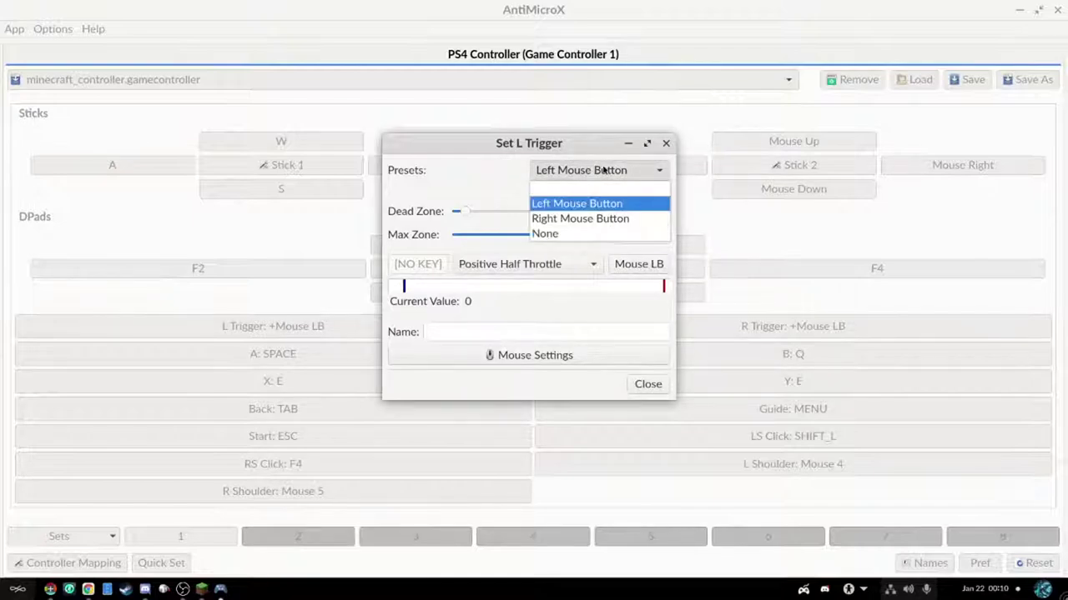
{"action": "left_click", "coordinate": [596, 218]}
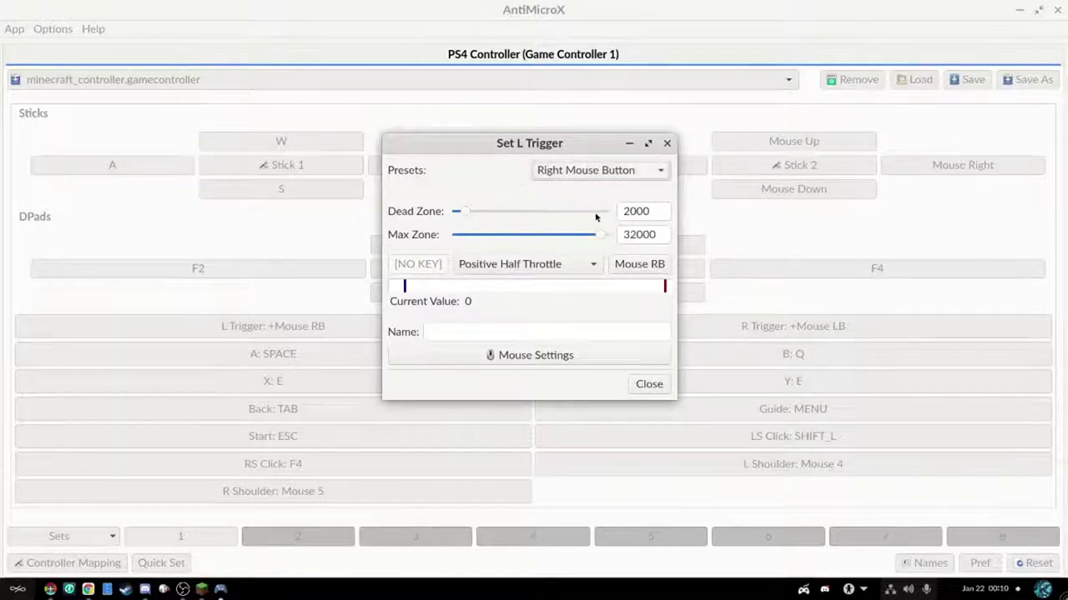
{"action": "left_click", "coordinate": [650, 385]}
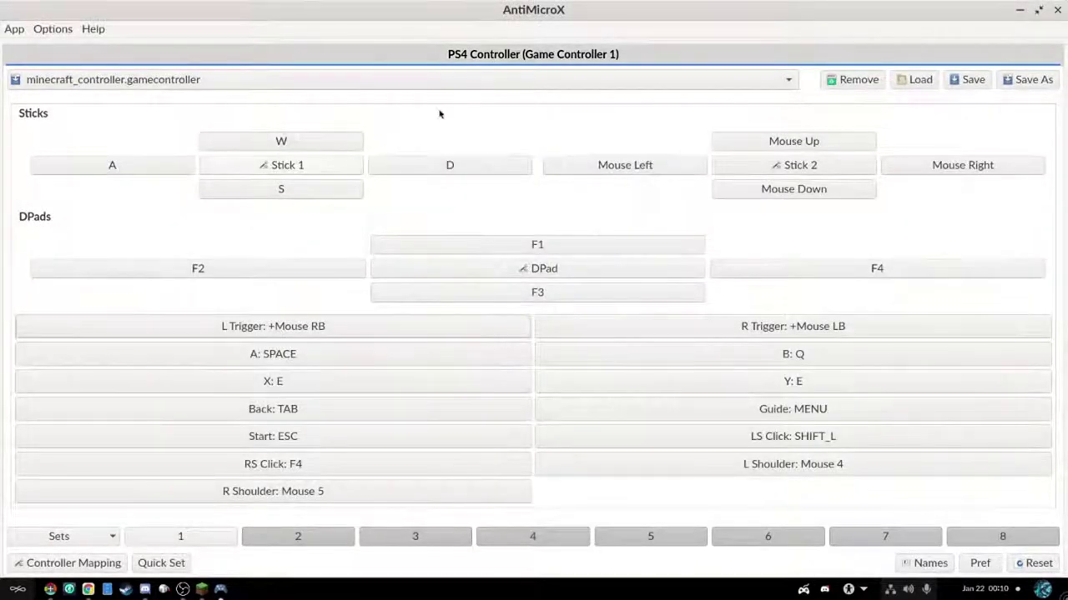
{"action": "left_click", "coordinate": [973, 80]}
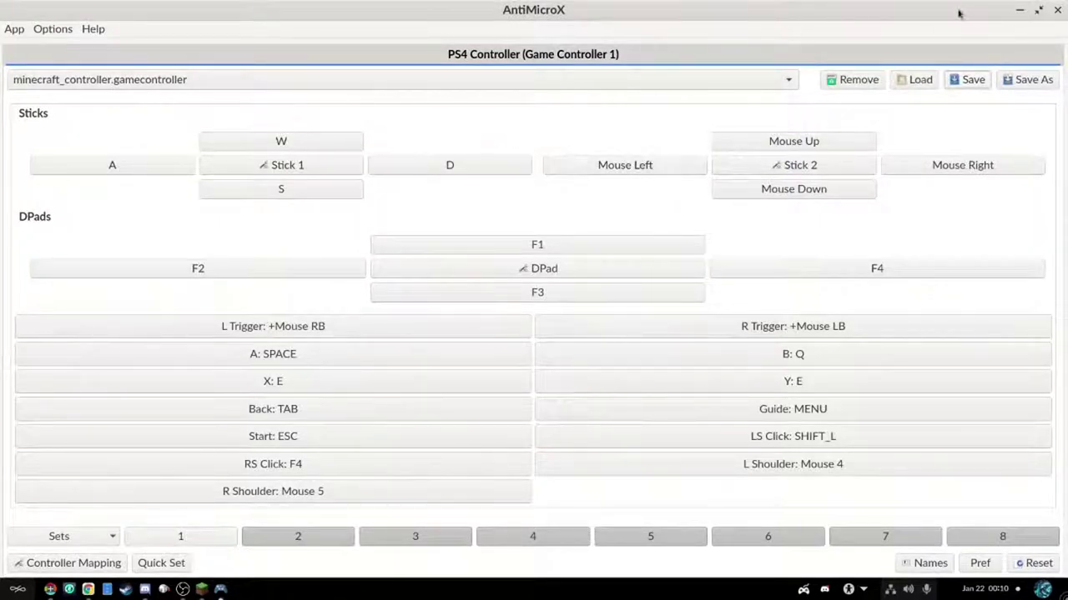
- Close AntiMicroX, Chrome with its Security Checkup and Controls tabs, and the App Center, and resume Minecraft in a maximized window
{"action": "left_click", "coordinate": [1057, 9]}
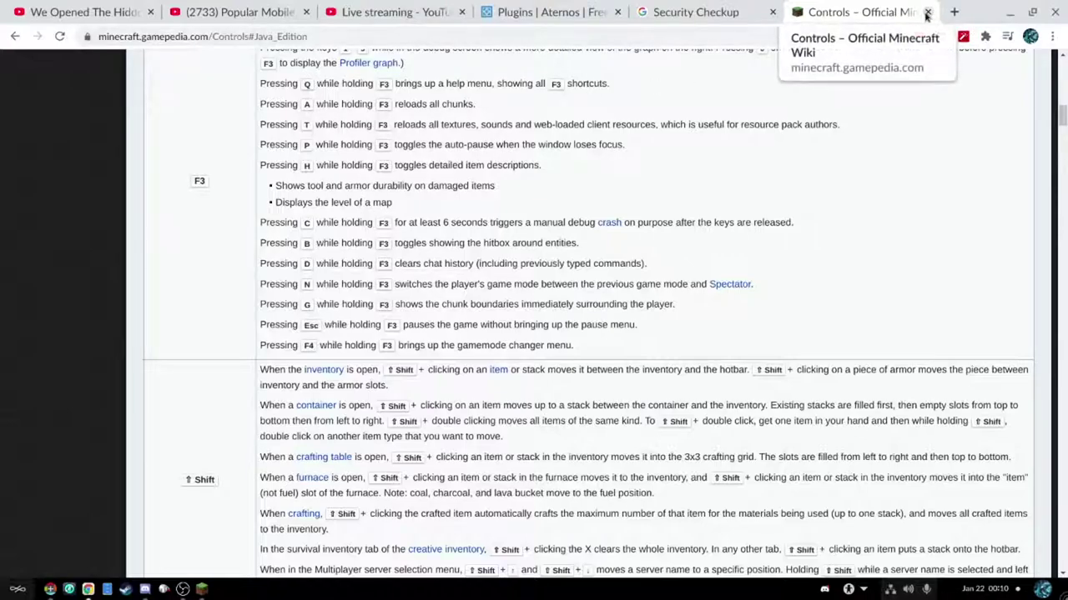
{"action": "left_click", "coordinate": [775, 12]}
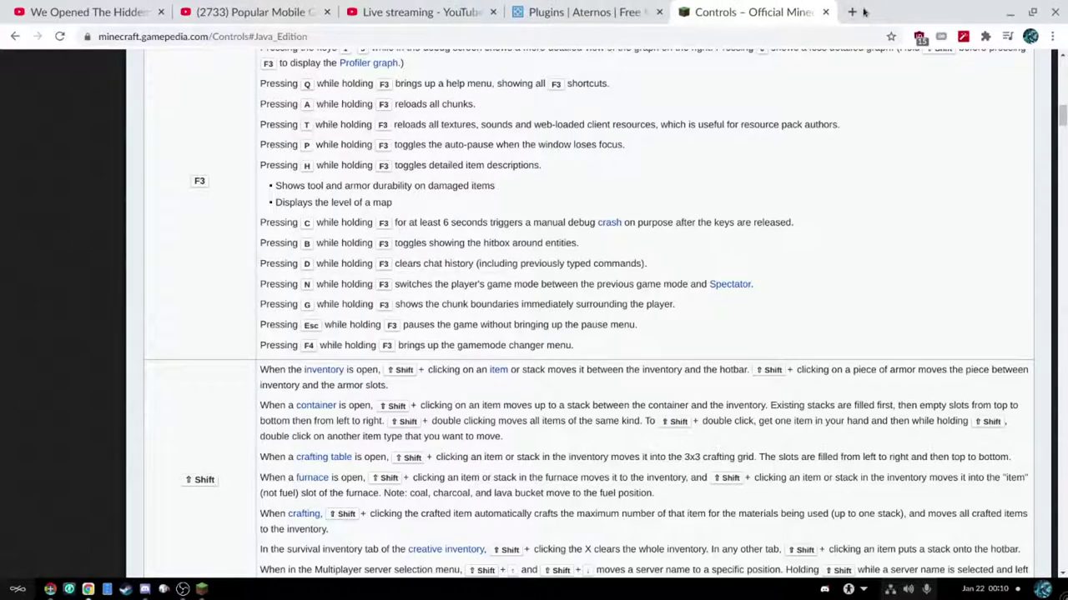
{"action": "left_click", "coordinate": [825, 13]}
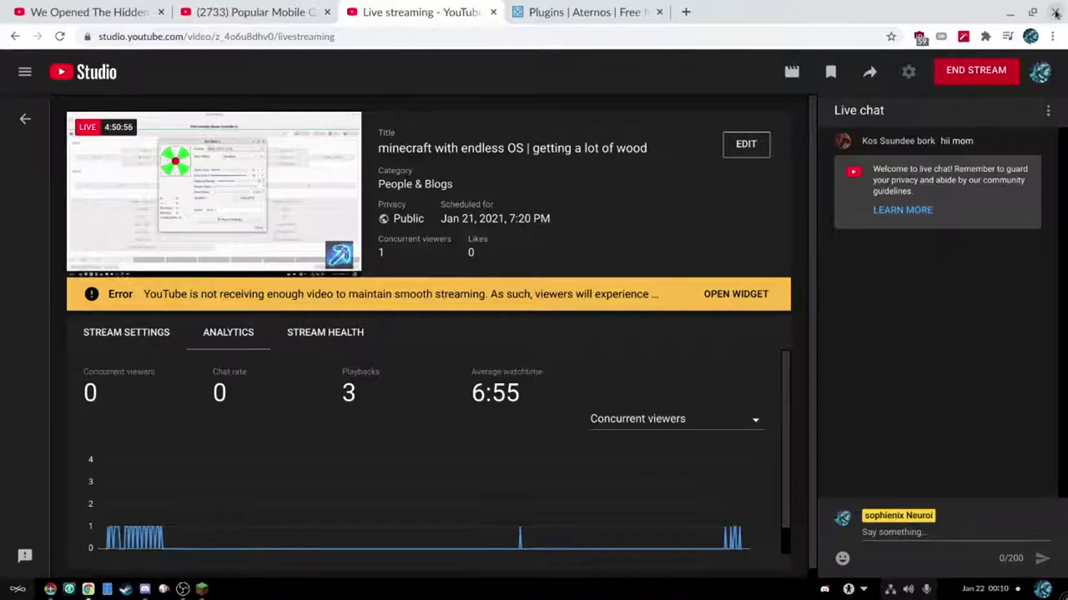
{"action": "left_click", "coordinate": [1055, 11]}
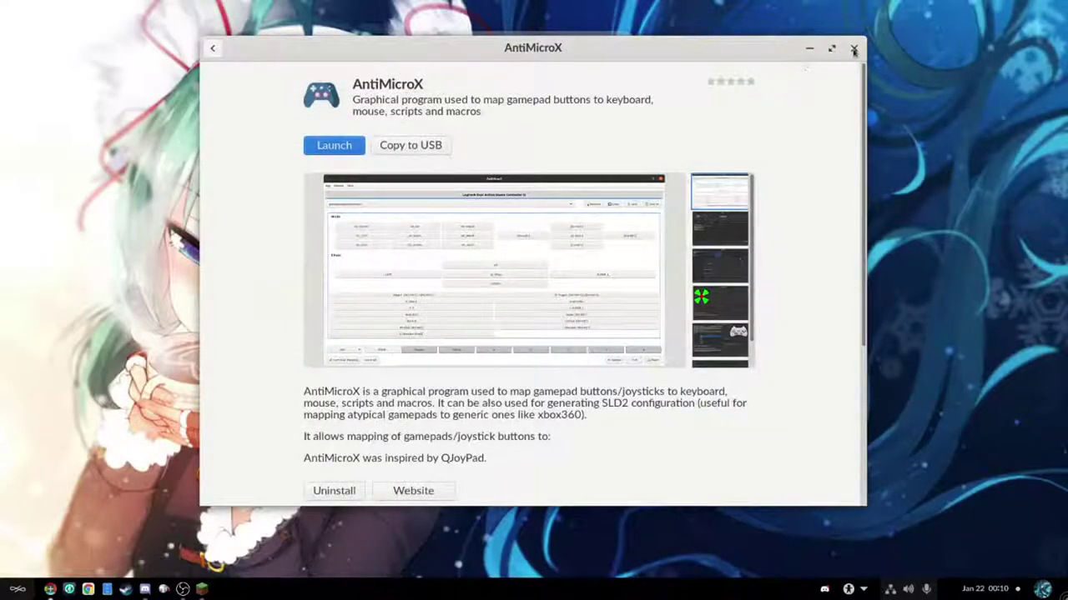
{"action": "left_click", "coordinate": [853, 48]}
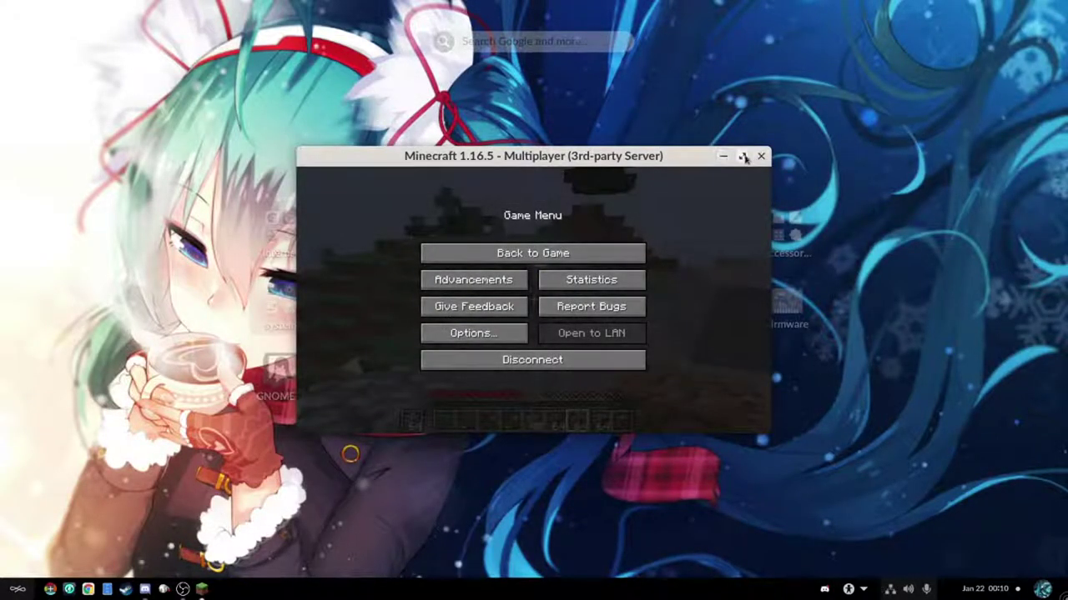
{"action": "left_click", "coordinate": [742, 156]}
{"action": "key", "text": "Escape"}
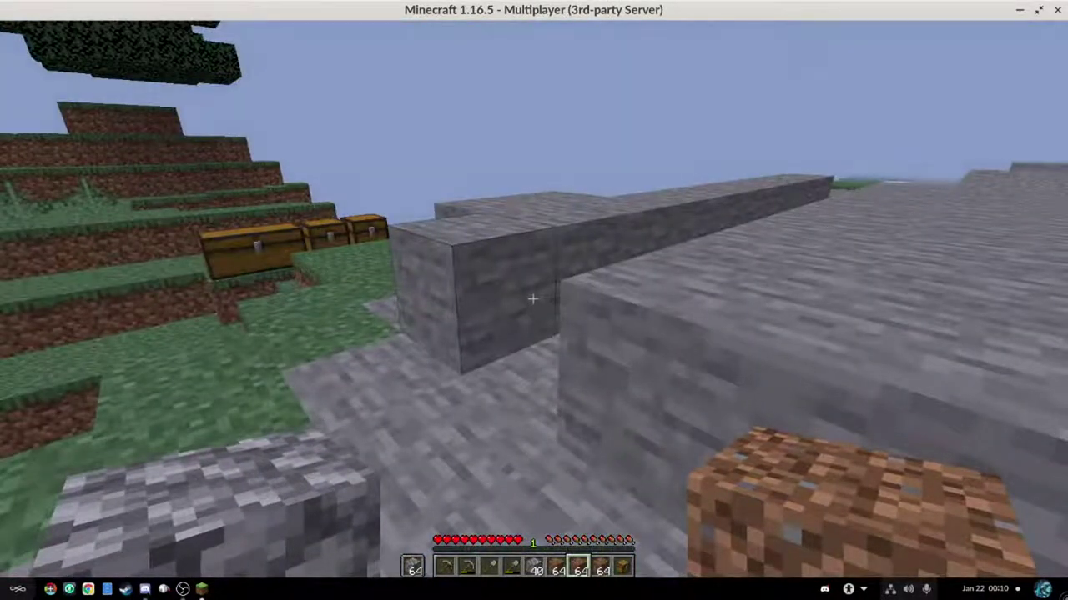
- Leave the game for the desktop, relaunch AntiMicroX, and minimize its window
{"action": "key", "text": "super"}
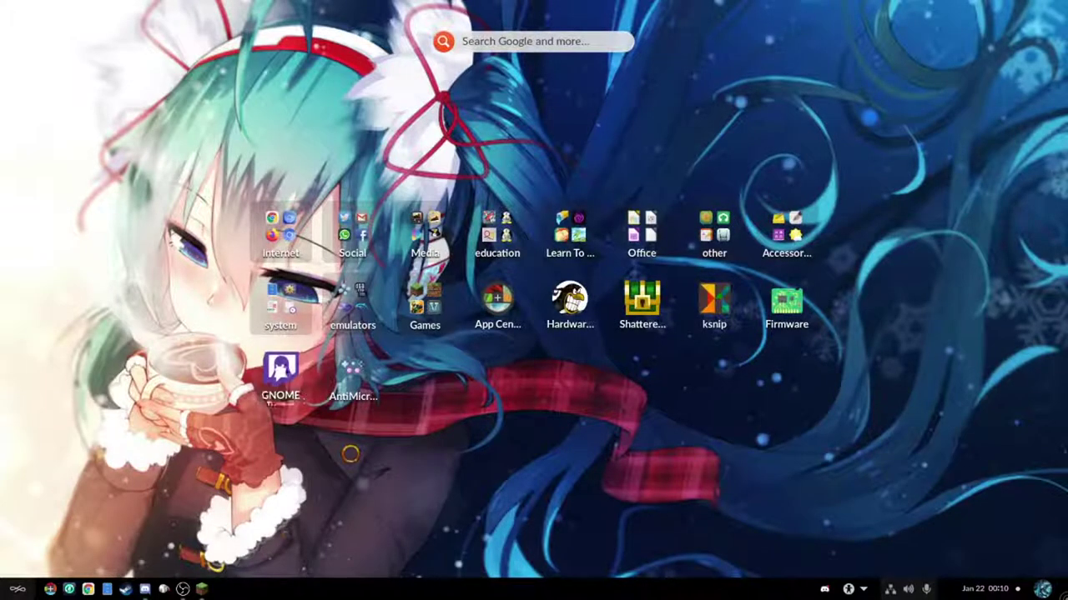
{"action": "key", "text": "Escape"}
{"action": "key", "text": "Escape"}
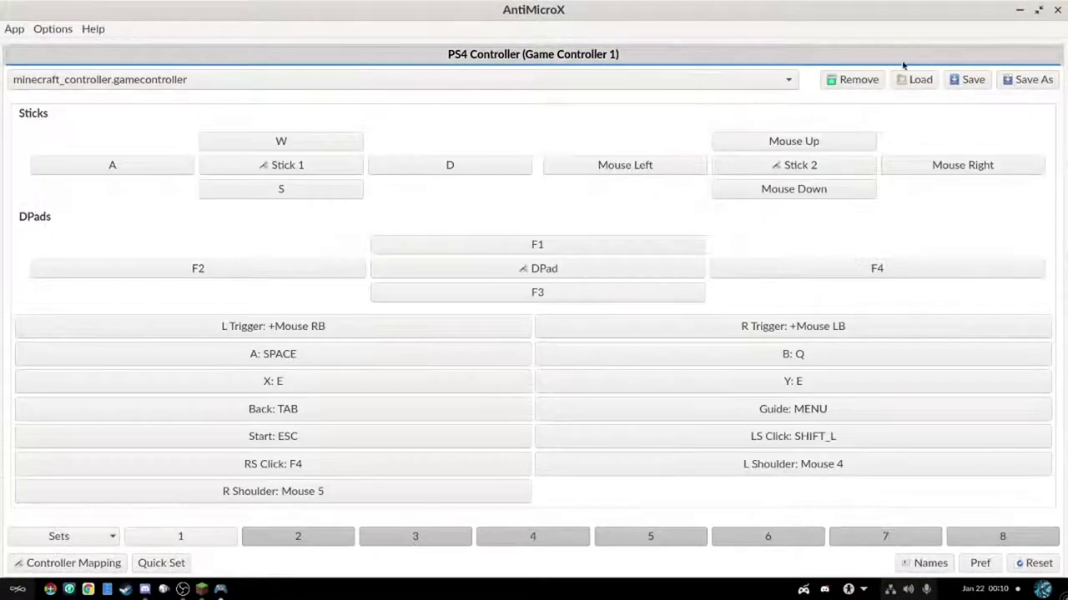
{"action": "left_click", "coordinate": [1018, 12]}
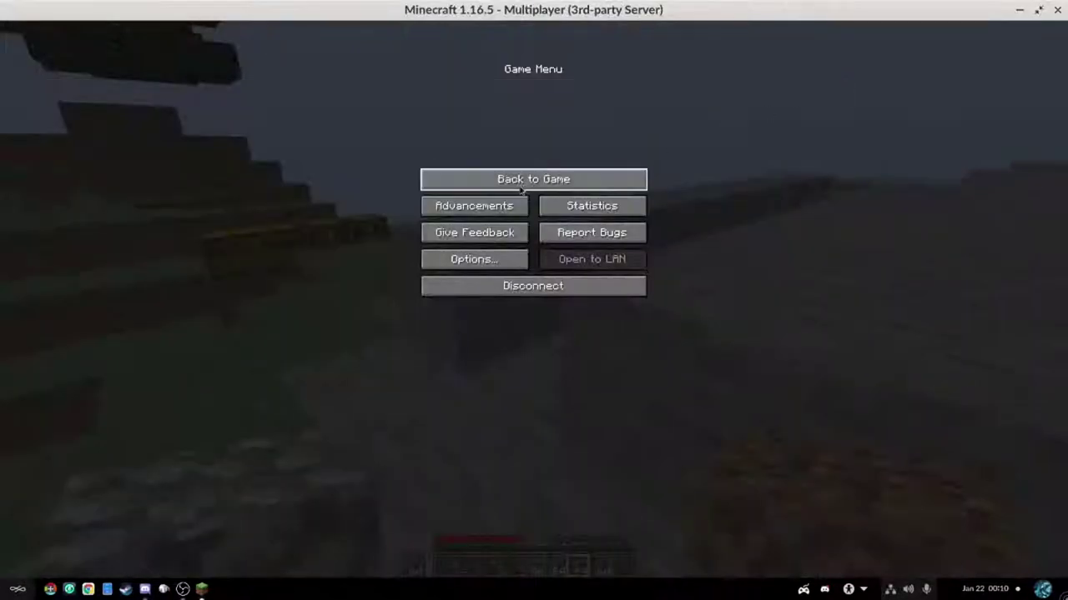
- Resume the Minecraft game and test the controller mapping by moving the character backward and forward and turning the view
{"action": "left_click", "coordinate": [522, 185]}
{"action": "key", "text": "s"}
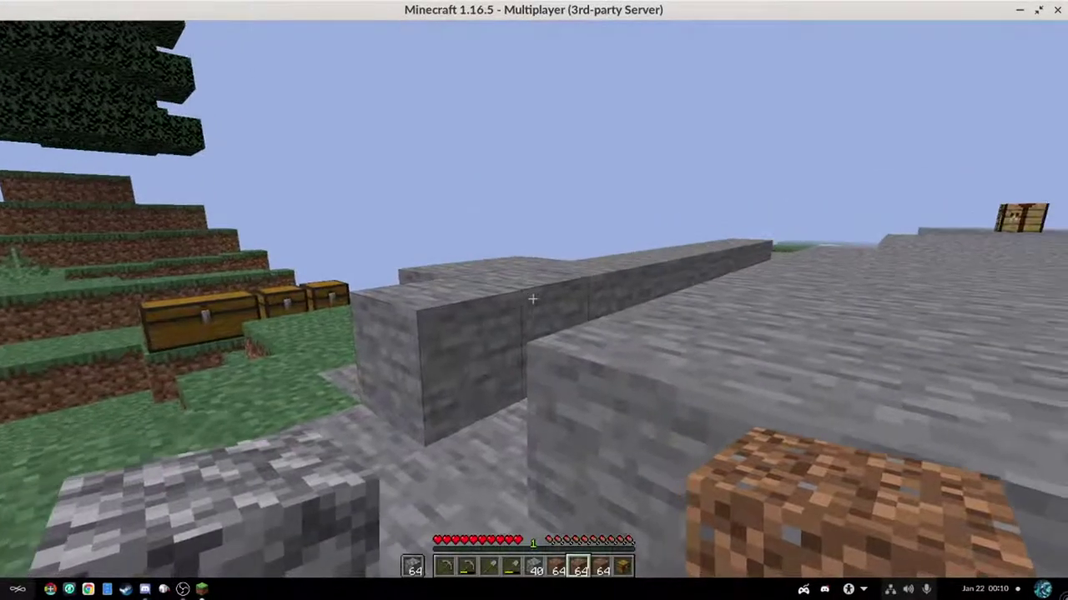
{"action": "key", "text": "w"}
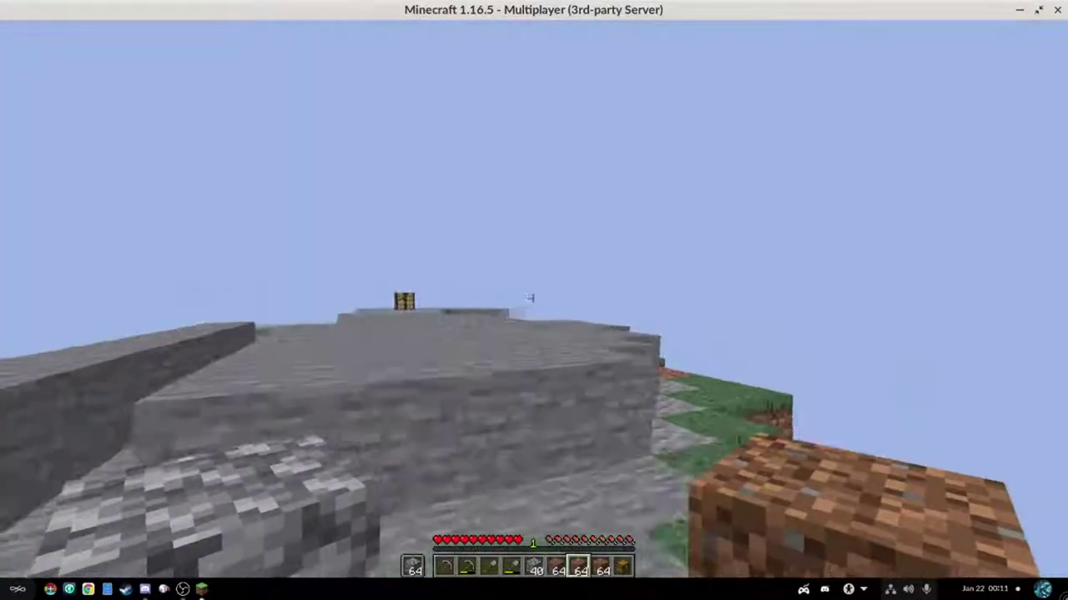
{"action": "key", "text": "s"}
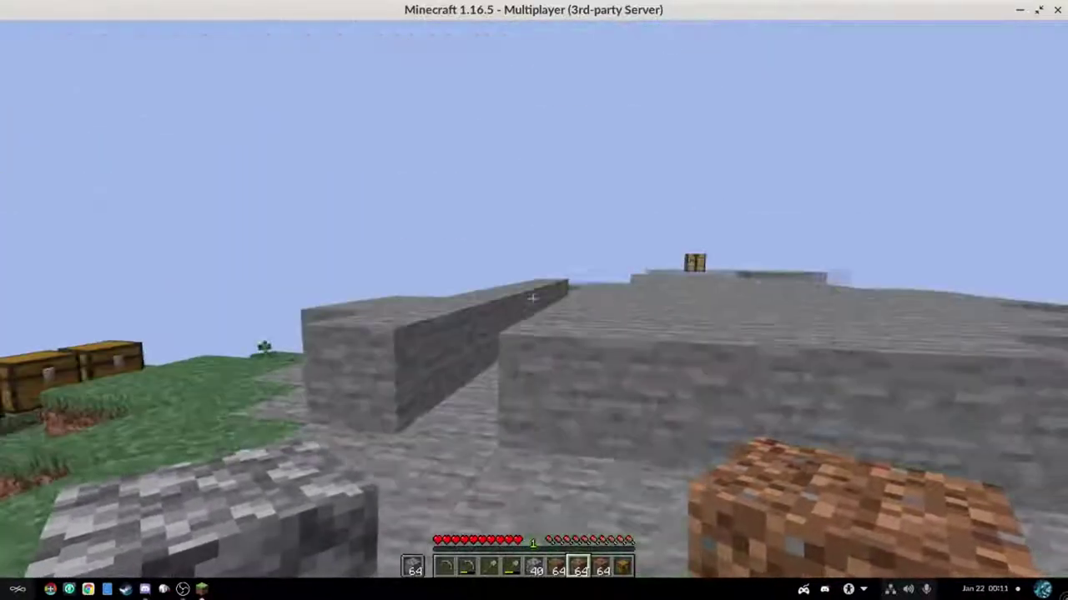
- Test switching hotbar slots in the game, select the stone pickaxe, and mine blocks from the stone platform
{"action": "scroll", "coordinate": [534, 300], "scroll_direction": "up", "scroll_amount": 2}
{"action": "scroll", "coordinate": [534, 300], "scroll_direction": "down", "scroll_amount": 3}
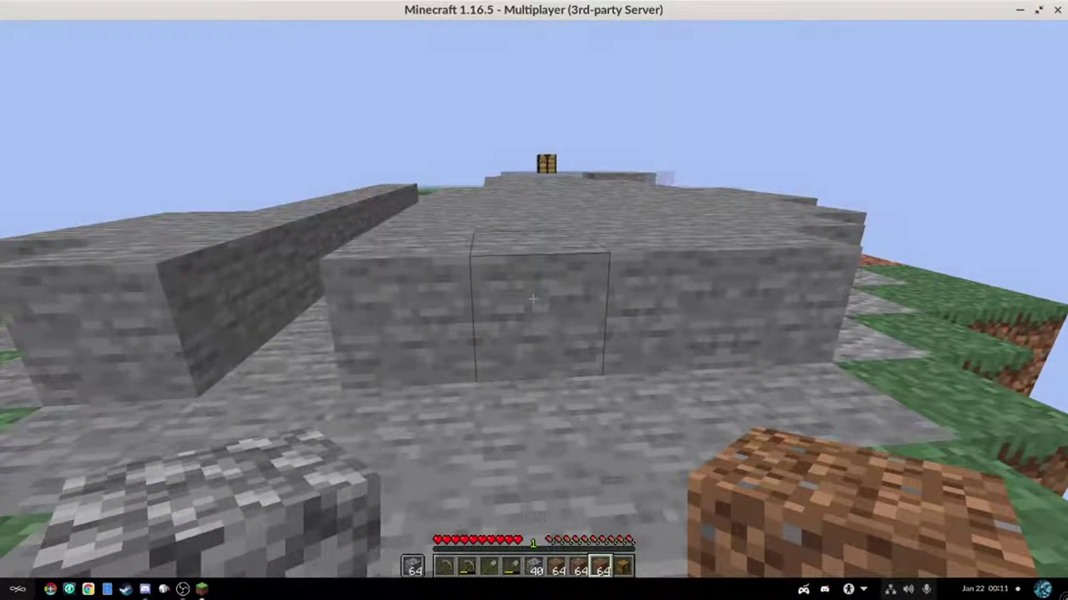
{"action": "key", "text": "2"}
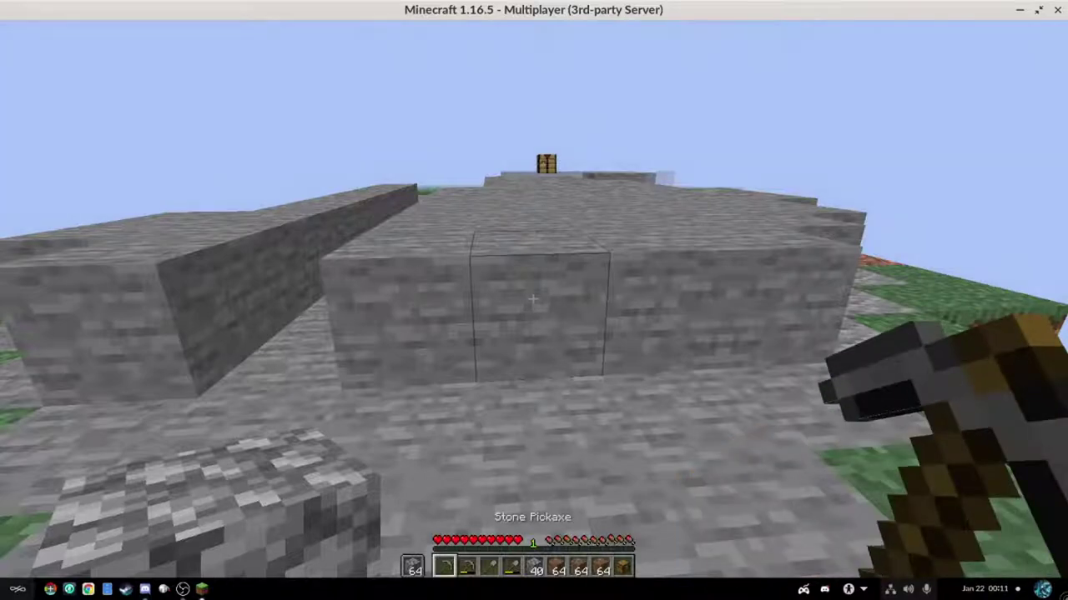
{"action": "scroll", "coordinate": [534, 300], "scroll_direction": "down", "scroll_amount": 1}
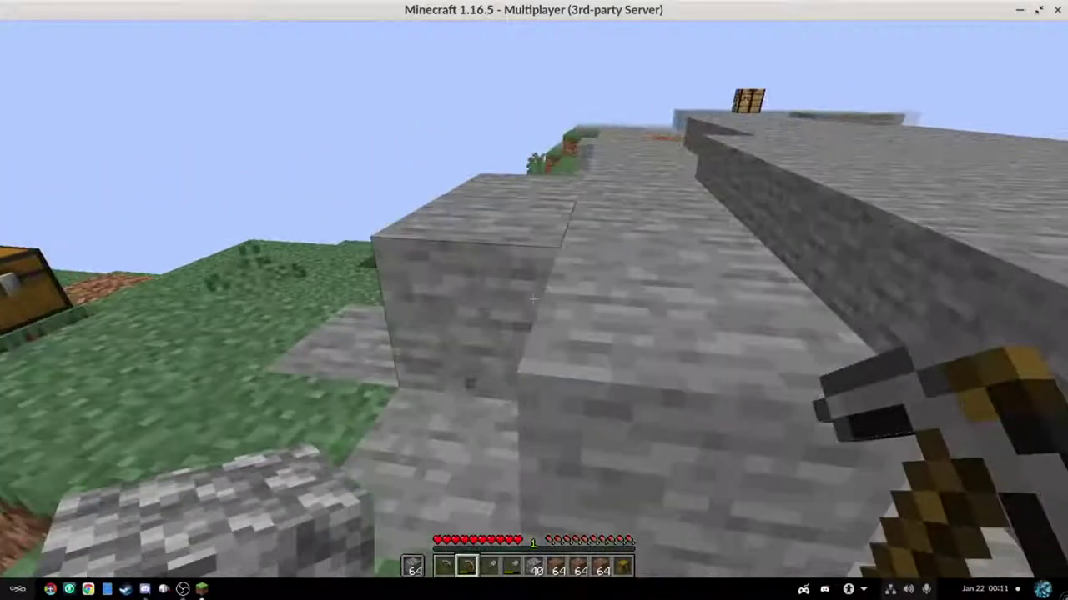
{"action": "left_click_drag", "start_coordinate": [534, 300], "coordinate": [533, 300]}
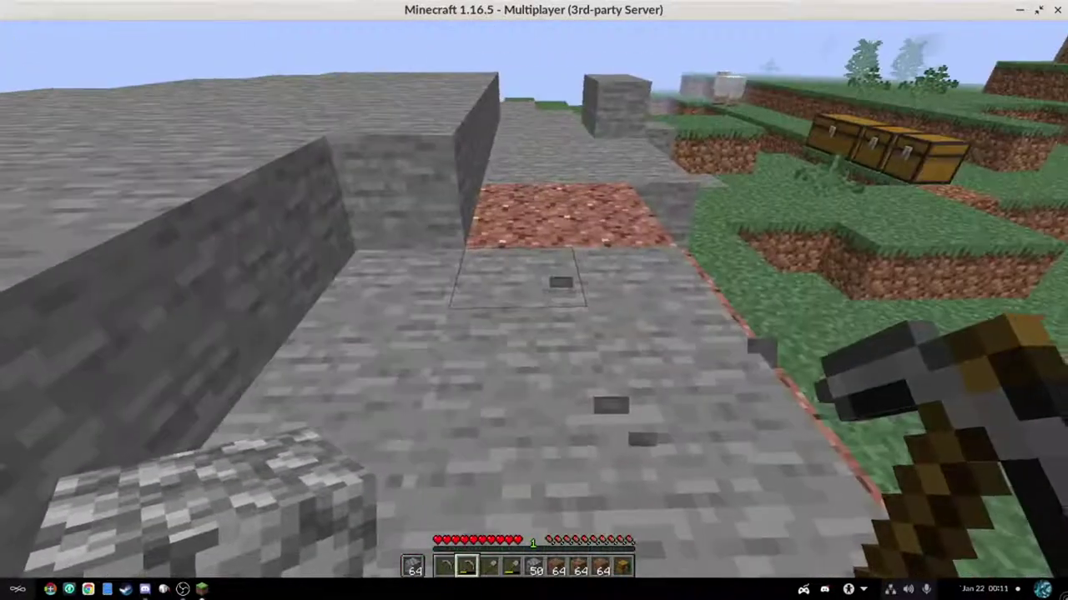
- Test selecting the dirt, chest and stone shovel hotbar slots, and mine the raised stone block with the pickaxe in the second slot
{"action": "key", "text": "8"}
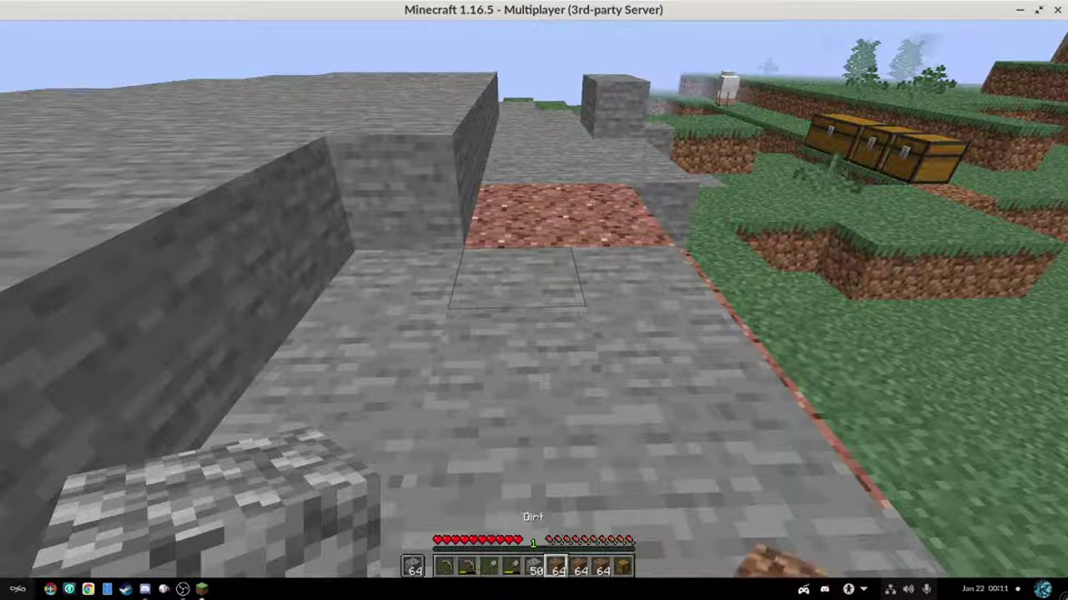
{"action": "scroll", "coordinate": [534, 300], "scroll_direction": "down", "scroll_amount": 1}
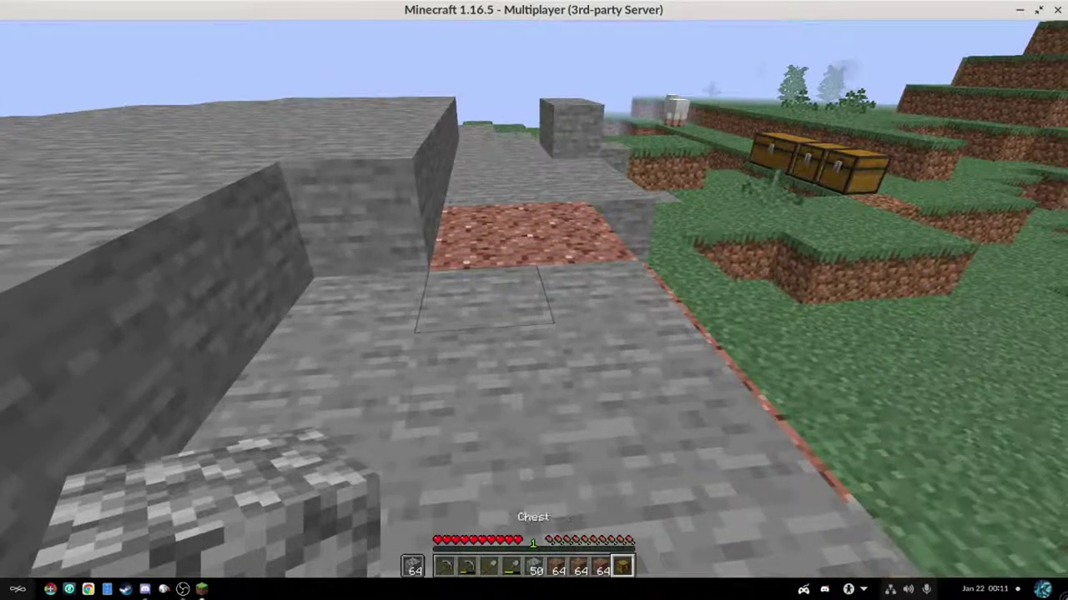
{"action": "key", "text": "7"}
{"action": "key", "text": "3"}
{"action": "key", "text": "7"}
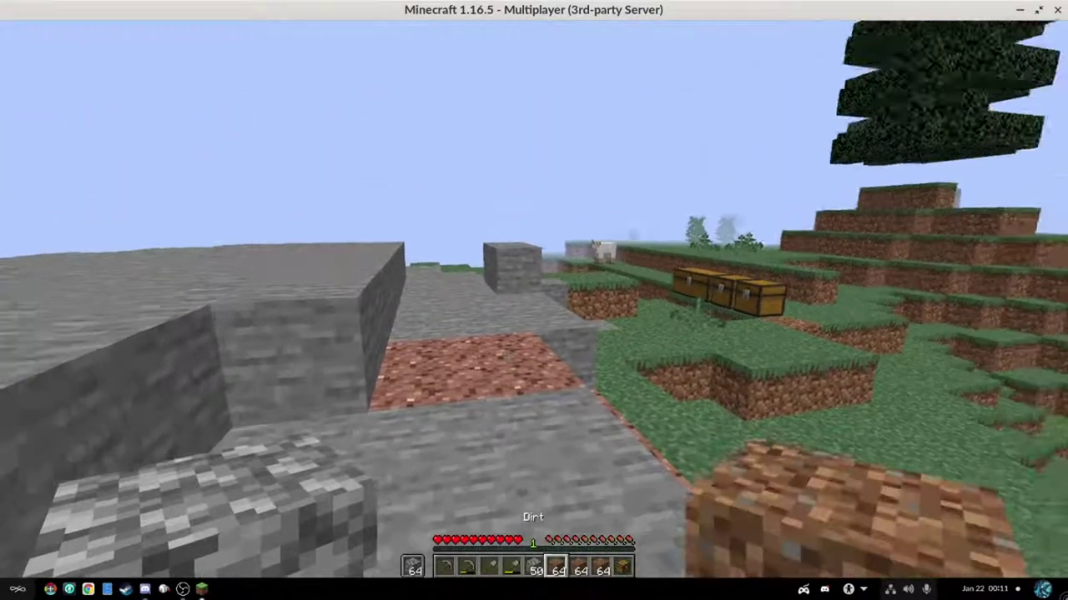
{"action": "key", "text": "1"}
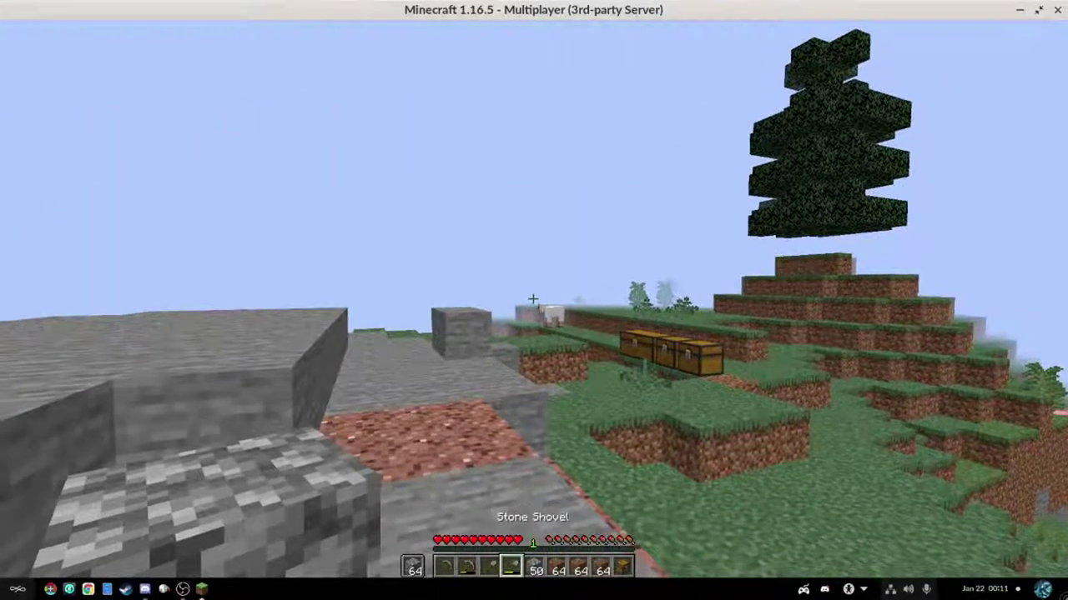
{"action": "key", "text": "2"}
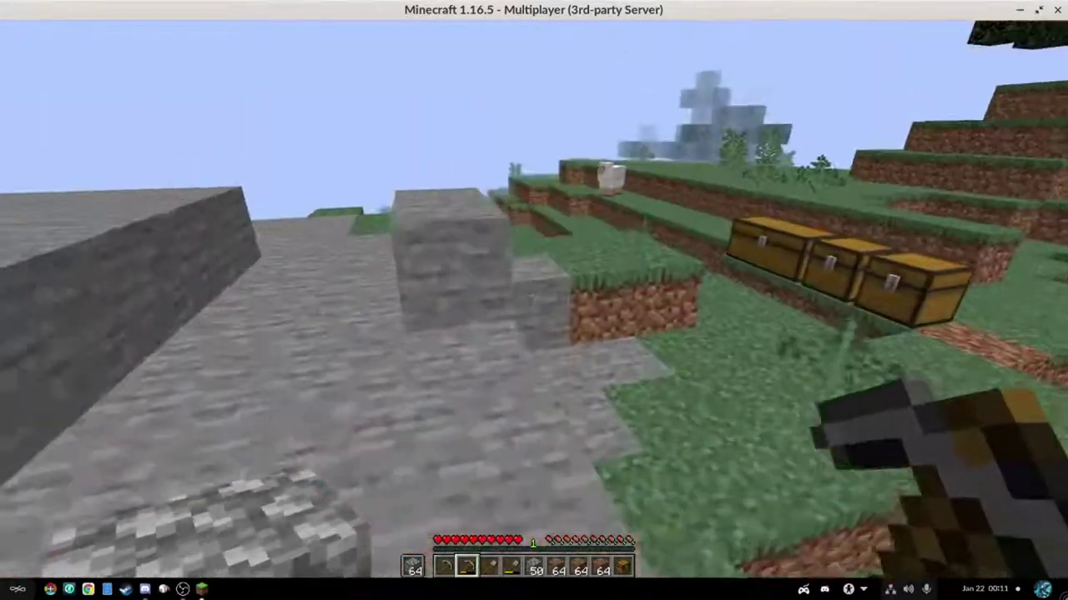
{"action": "left_click", "coordinate": [534, 300]}
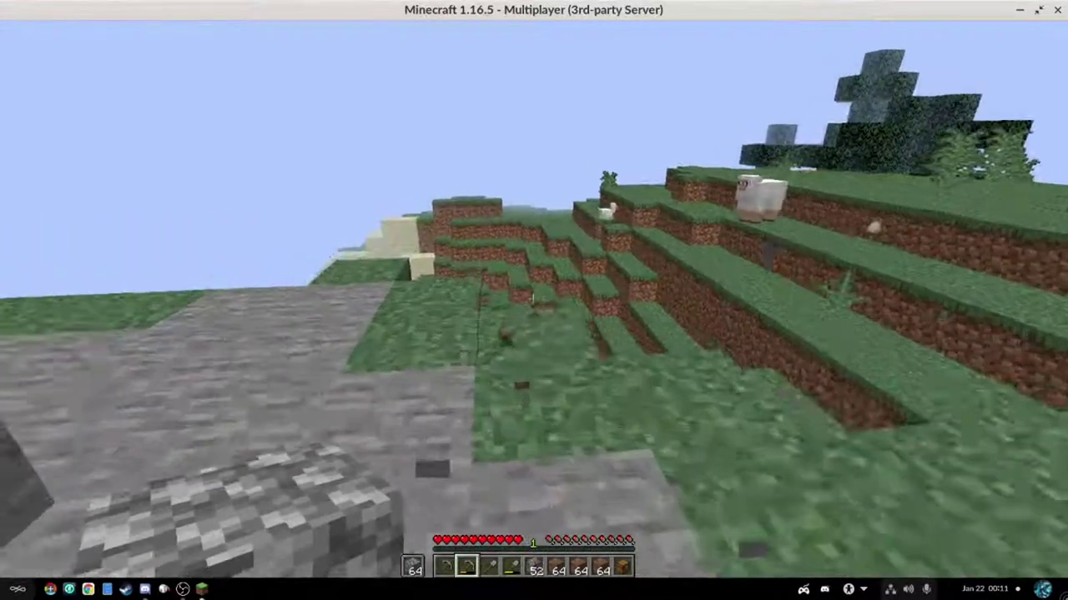
{"action": "key", "text": "w"}
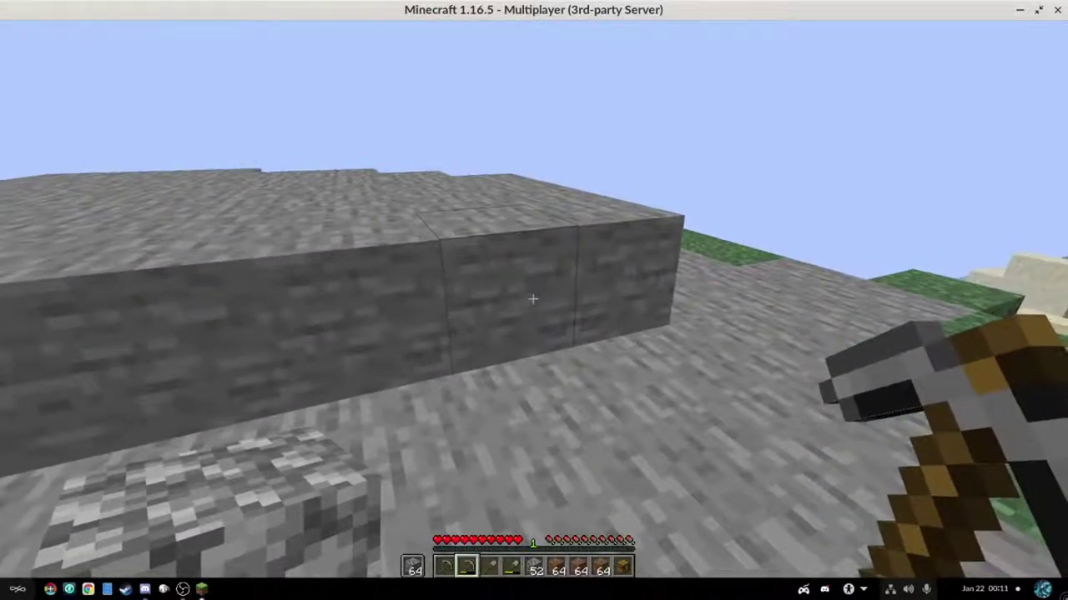
- Pause the game and restore the AntiMicroX window with the PS4 controller's mapping
{"action": "key", "text": "Escape"}
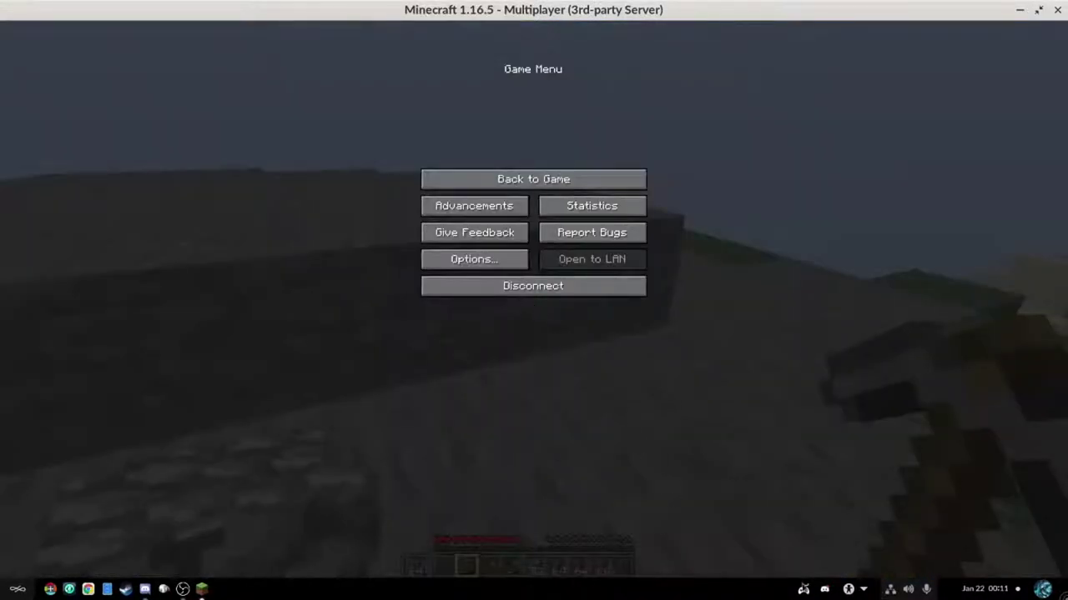
{"action": "left_click", "coordinate": [803, 589]}
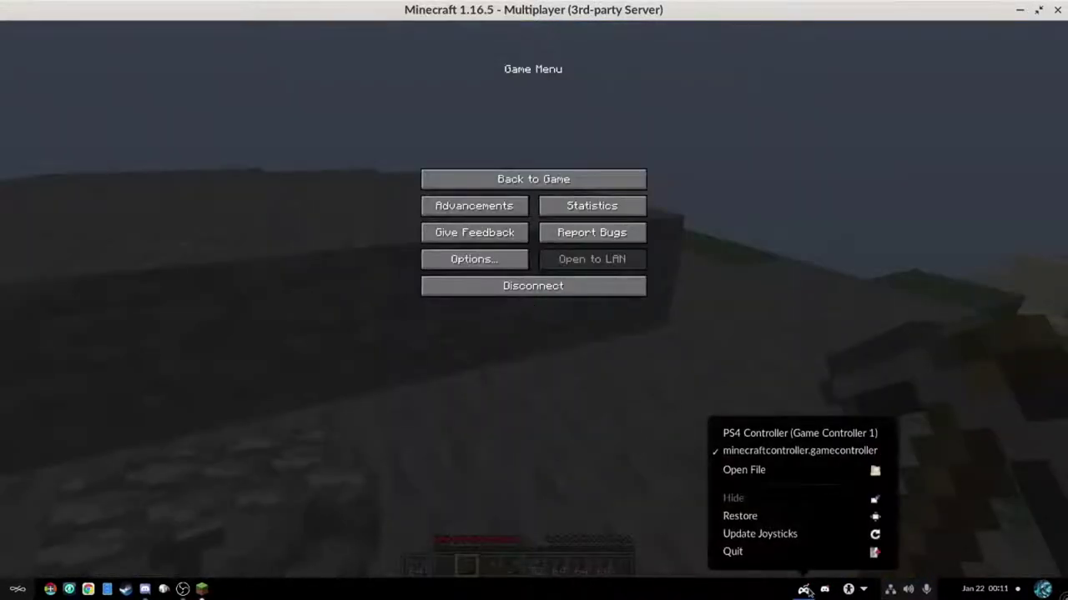
{"action": "left_click", "coordinate": [793, 516]}
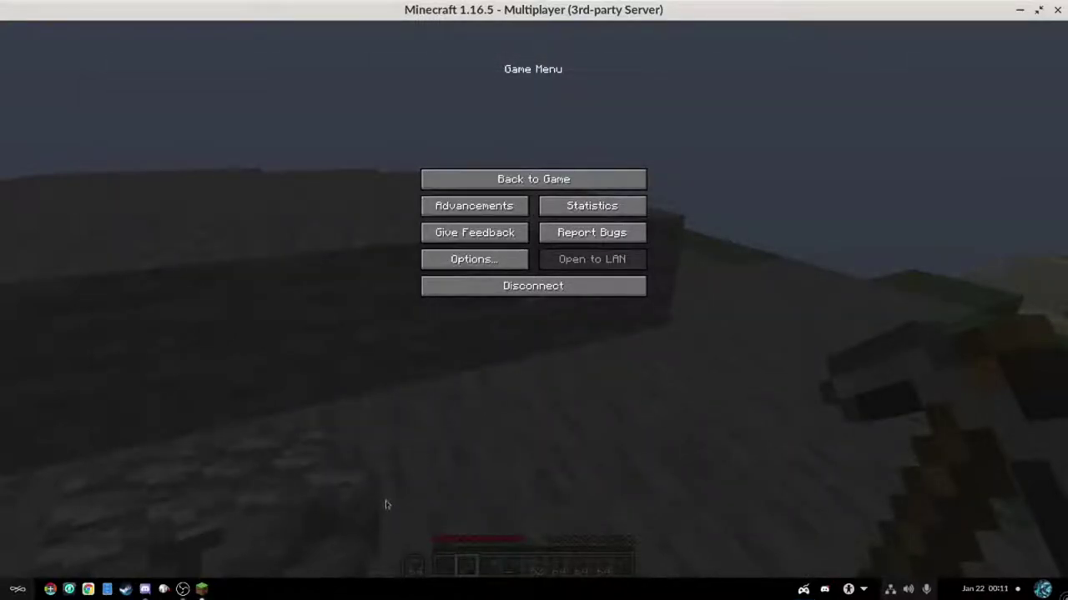
{"action": "left_click", "coordinate": [803, 590]}
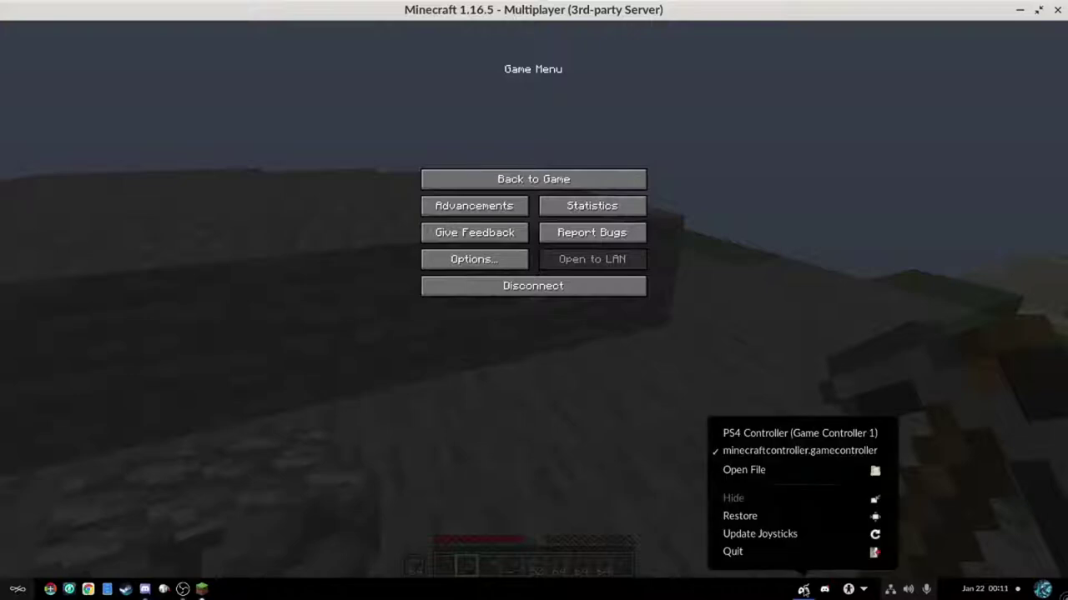
{"action": "left_click", "coordinate": [765, 516]}
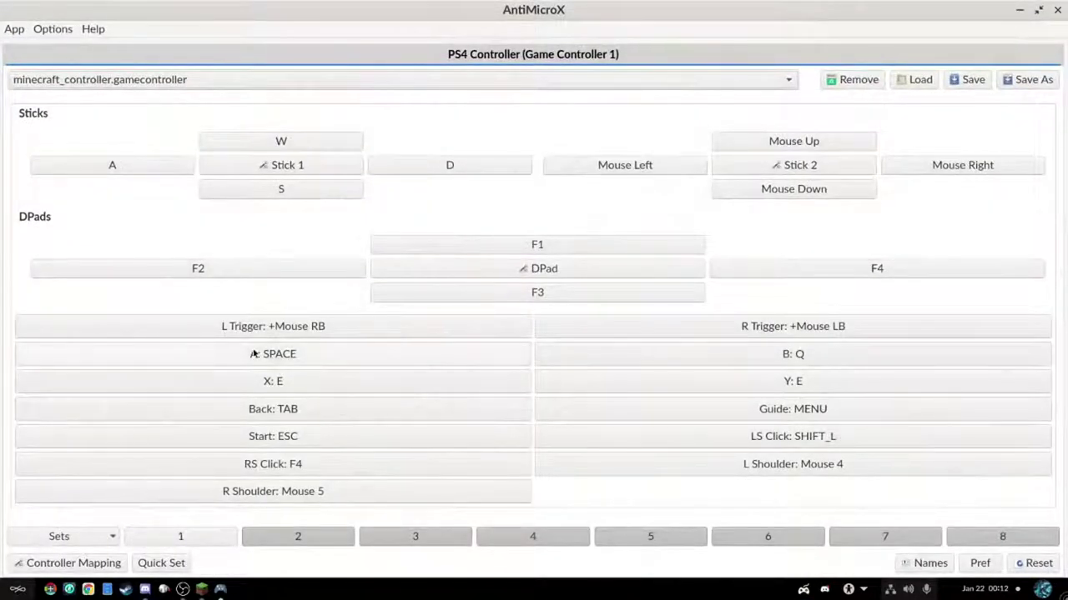
{"action": "left_click", "coordinate": [439, 276]}
{"action": "left_click", "coordinate": [548, 205]}
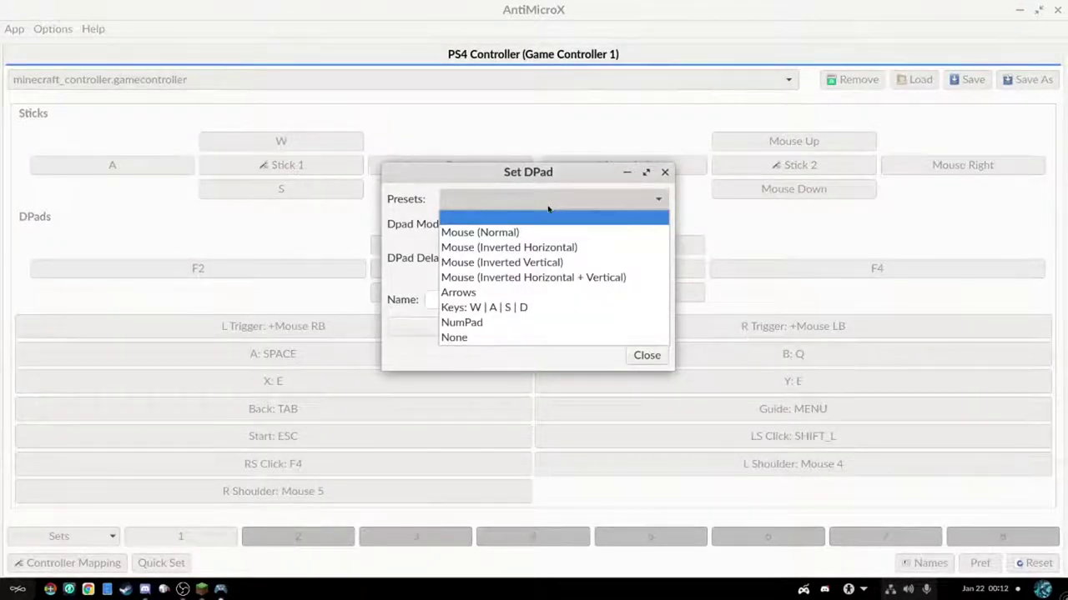
{"action": "left_click", "coordinate": [632, 199]}
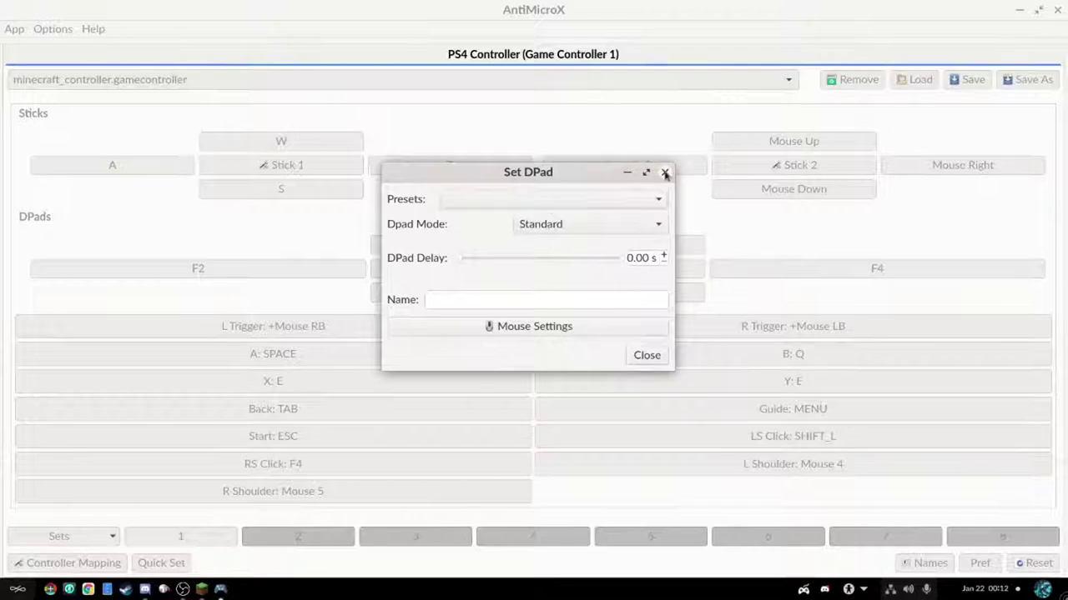
{"action": "left_click", "coordinate": [665, 173]}
- Assign number key 1 to DPad Up and number key 2 to DPad Left
{"action": "left_click", "coordinate": [529, 248]}
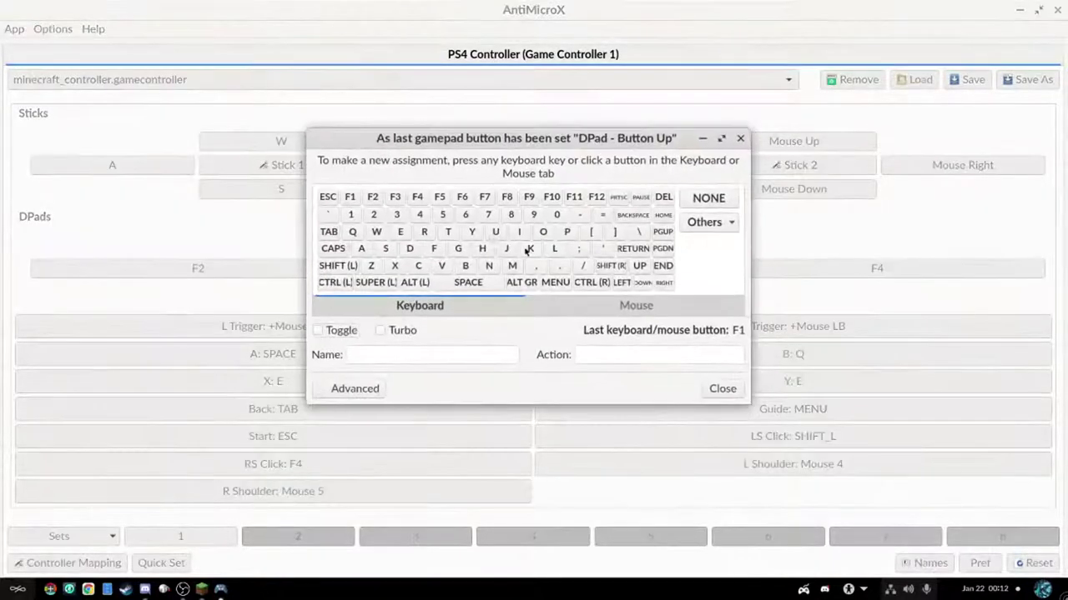
{"action": "left_click", "coordinate": [350, 215]}
{"action": "left_click", "coordinate": [719, 390]}
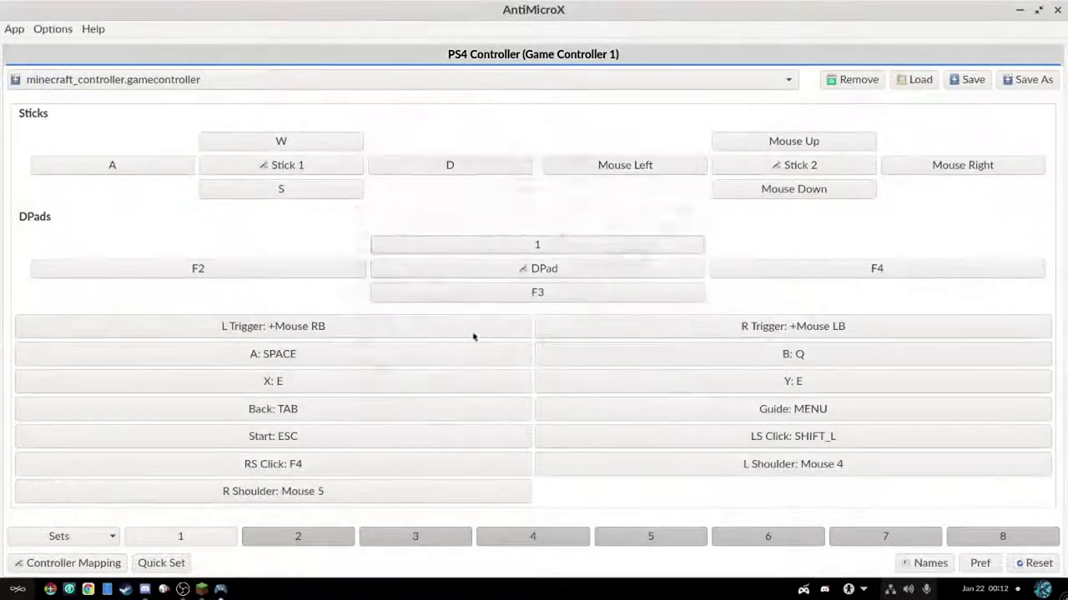
{"action": "left_click", "coordinate": [286, 275]}
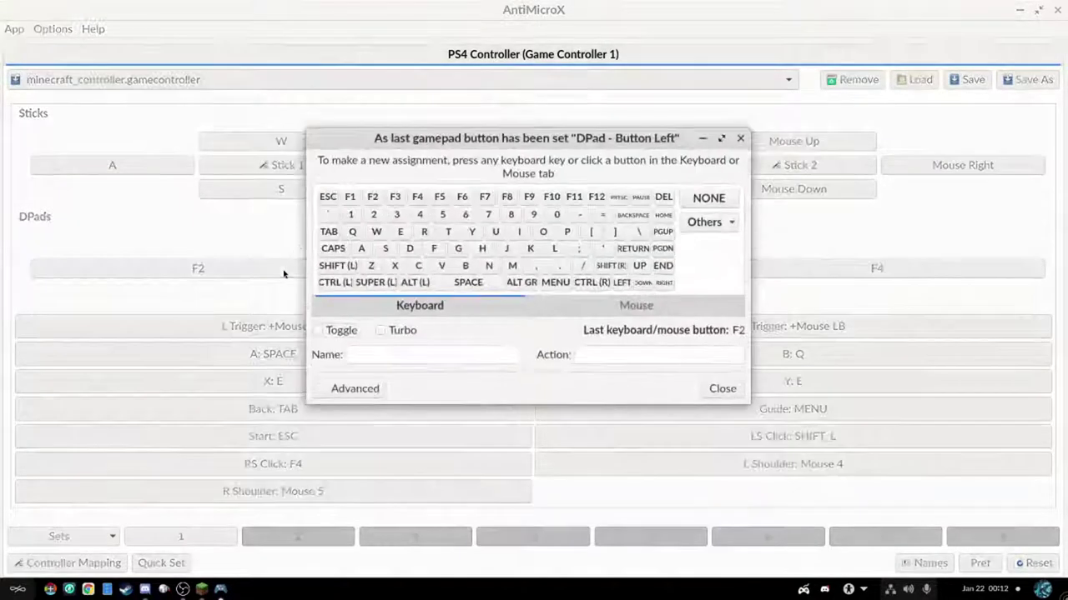
{"action": "left_click", "coordinate": [374, 215]}
{"action": "left_click", "coordinate": [722, 390]}
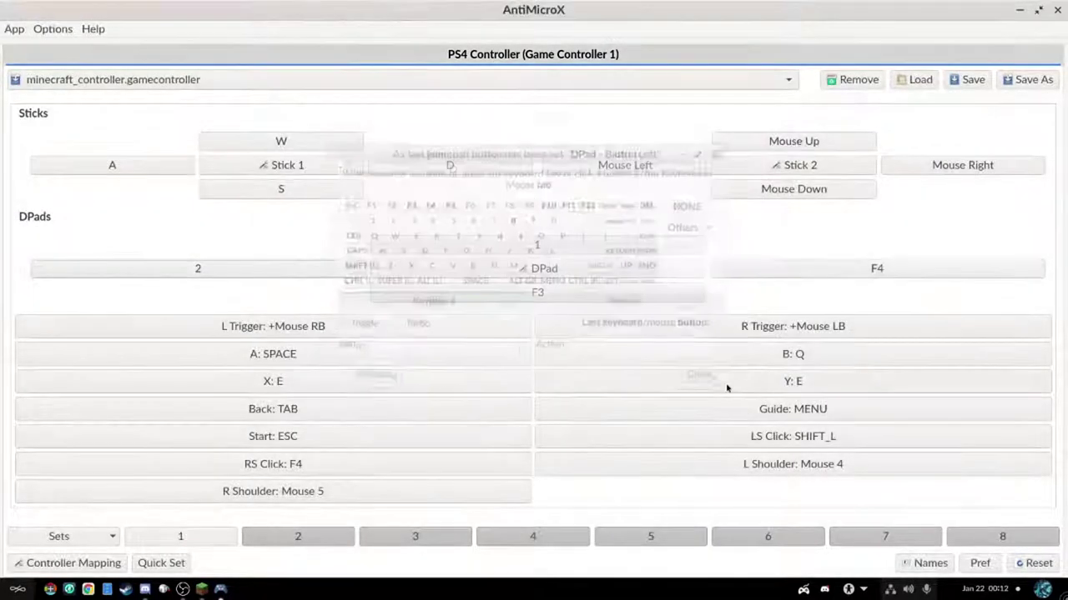
- Assign number key 3 to DPad Down and 4 to DPad Right, and save the minecraft_controller.gamecontroller profile
{"action": "left_click", "coordinate": [539, 294]}
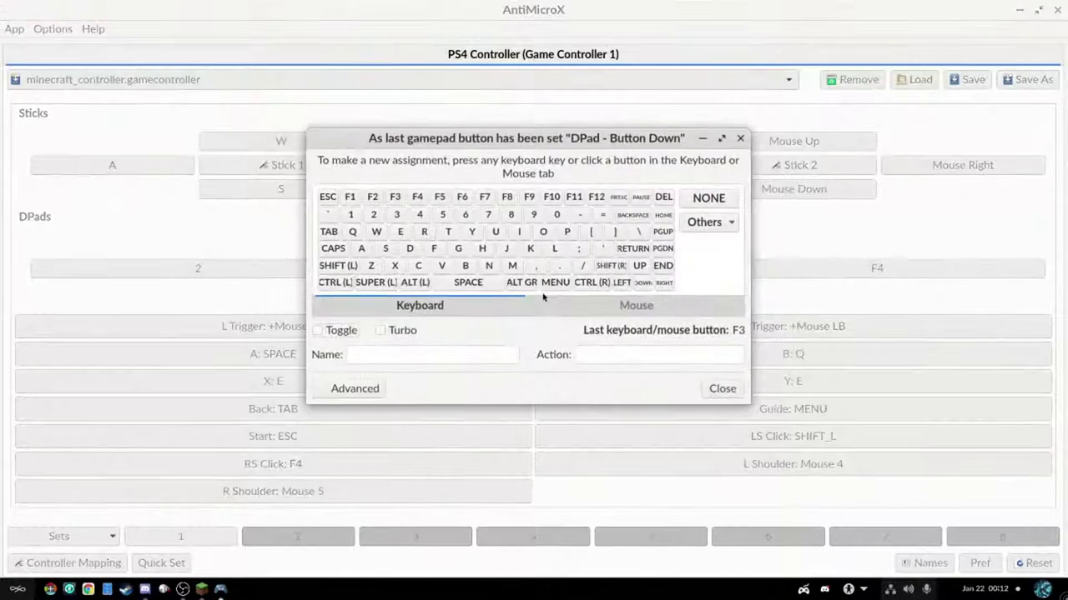
{"action": "left_click", "coordinate": [396, 214]}
{"action": "left_click", "coordinate": [722, 389]}
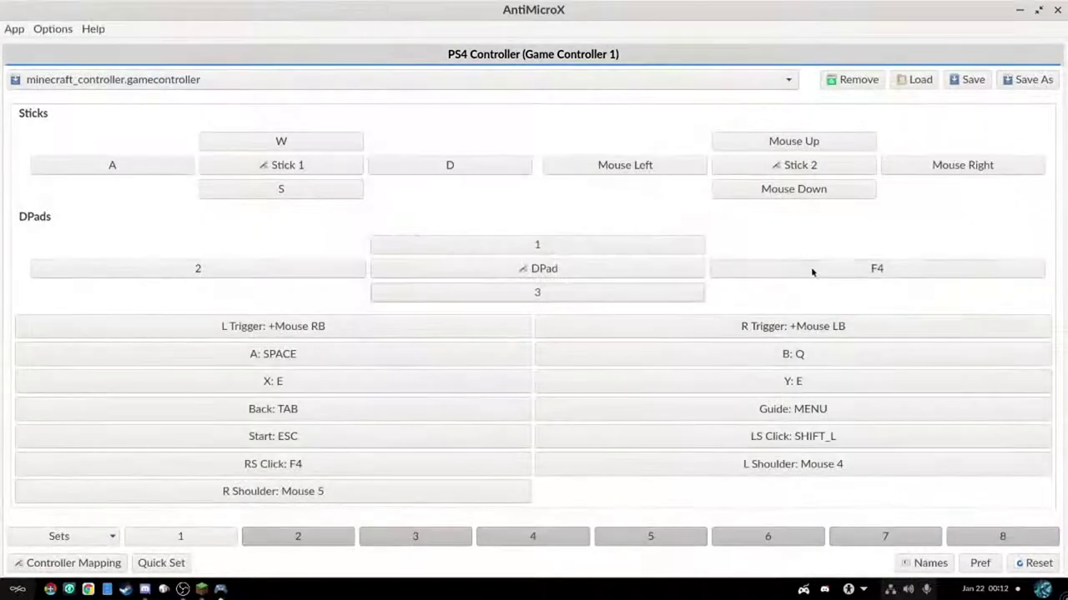
{"action": "left_click", "coordinate": [809, 269]}
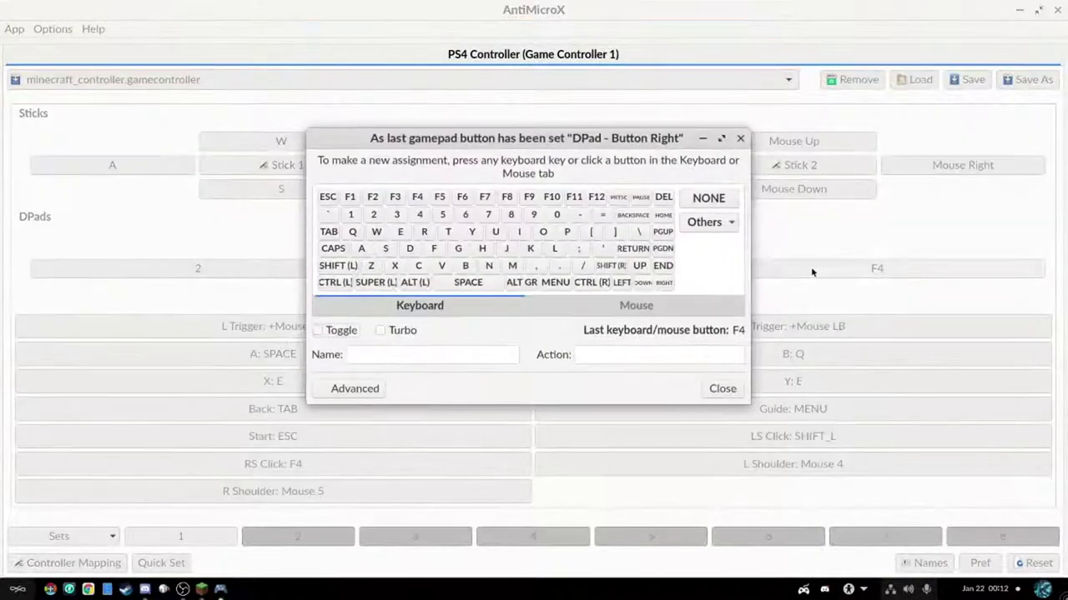
{"action": "left_click", "coordinate": [420, 214]}
{"action": "left_click", "coordinate": [722, 391]}
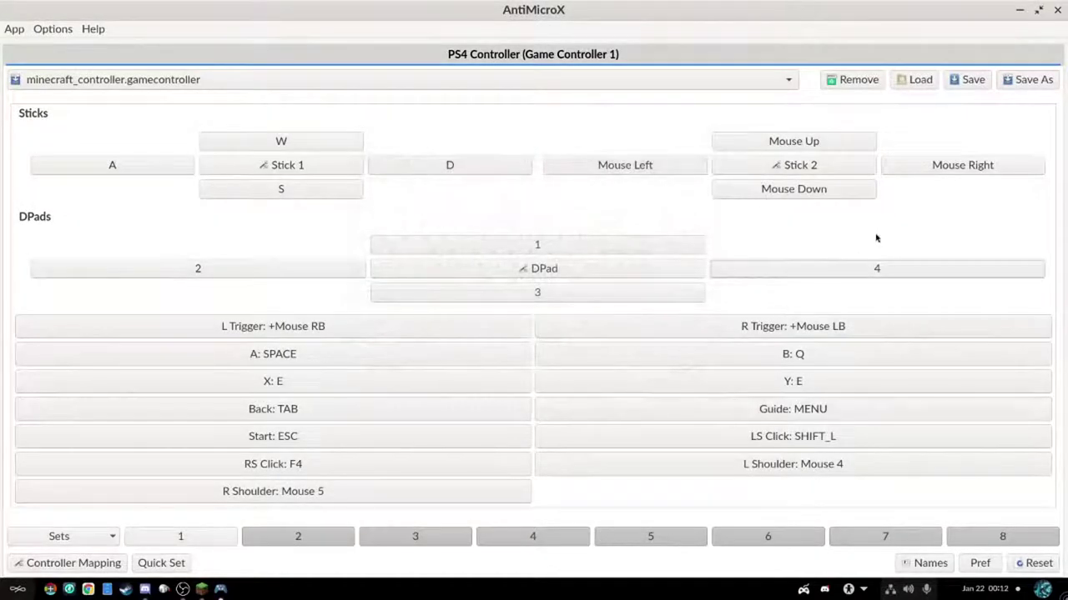
{"action": "left_click", "coordinate": [975, 81]}
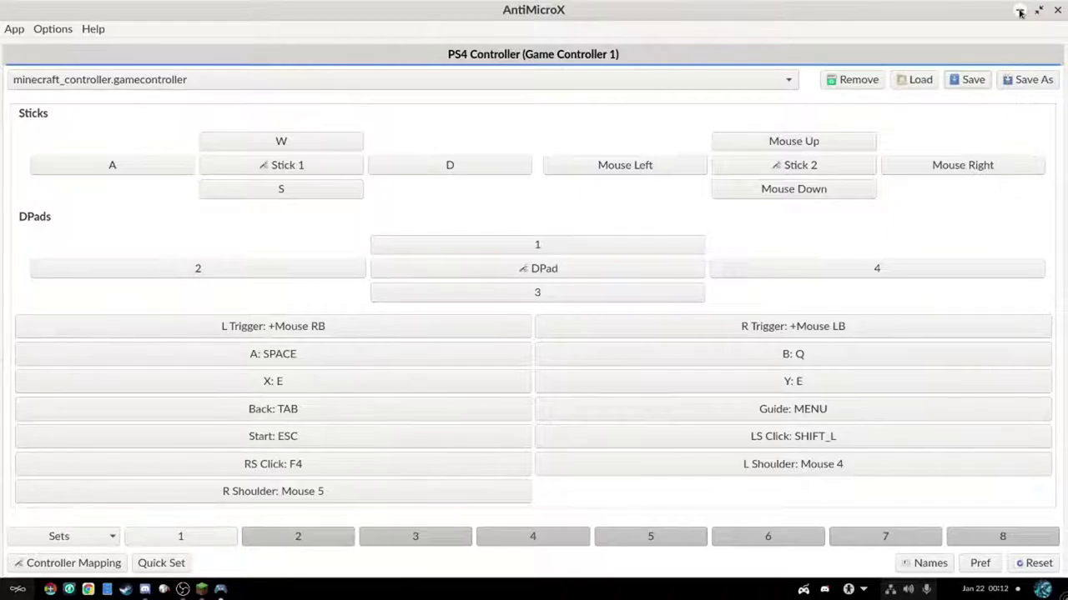
- Reduce the AntiMicroX window from its maximized size and resume the Minecraft game
{"action": "left_click", "coordinate": [66, 539]}
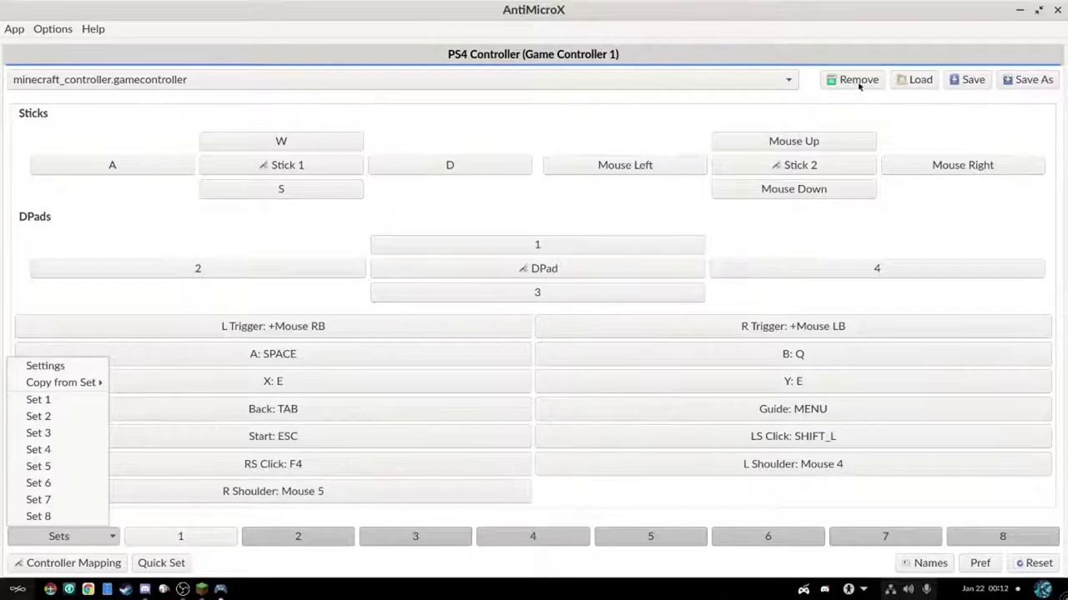
{"action": "left_click", "coordinate": [1036, 12]}
{"action": "left_click", "coordinate": [1036, 12]}
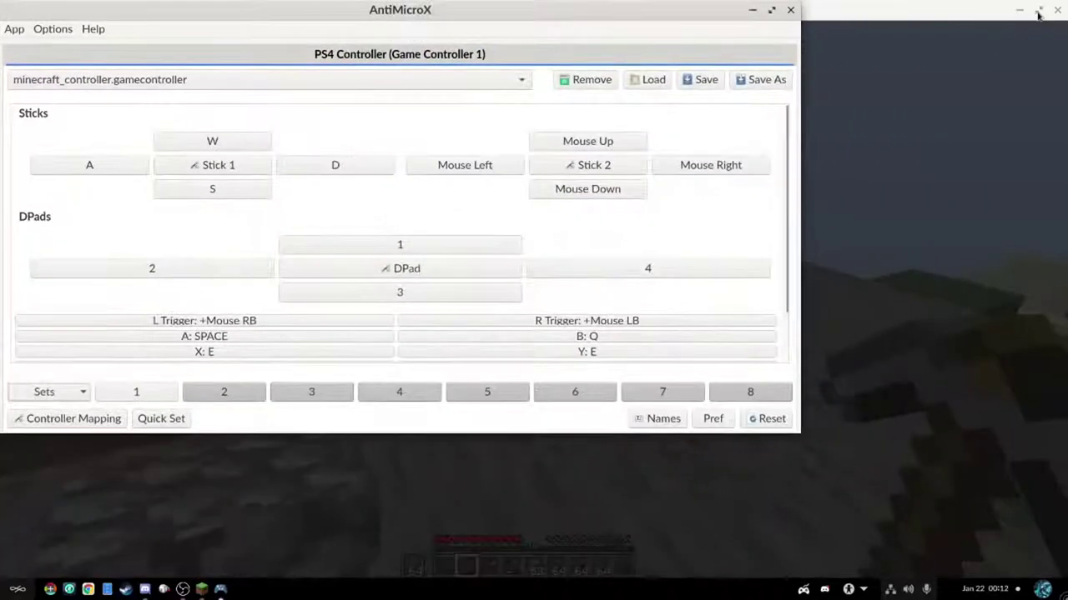
{"action": "left_click", "coordinate": [920, 145]}
{"action": "left_click", "coordinate": [544, 180]}
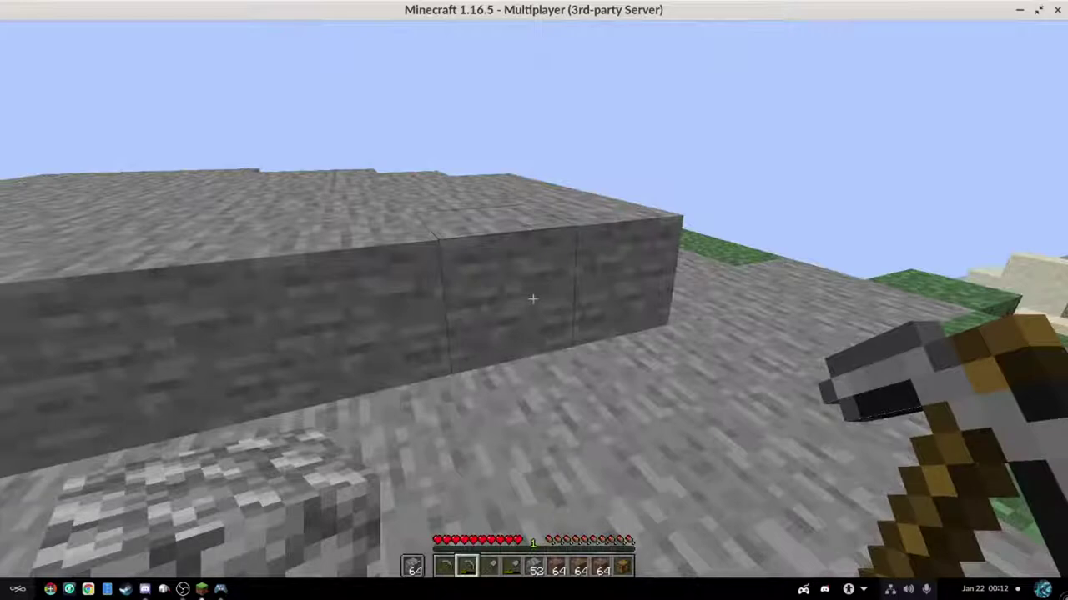
- Test hotbar switching with the updated mapping and move the character forward and backward beside the stone ledge
{"action": "scroll", "coordinate": [534, 300], "scroll_direction": "down", "scroll_amount": 1}
{"action": "scroll", "coordinate": [534, 301], "scroll_direction": "up", "scroll_amount": 1}
{"action": "scroll", "coordinate": [533, 300], "scroll_direction": "down", "scroll_amount": 1}
{"action": "scroll", "coordinate": [534, 301], "scroll_direction": "up", "scroll_amount": 1}
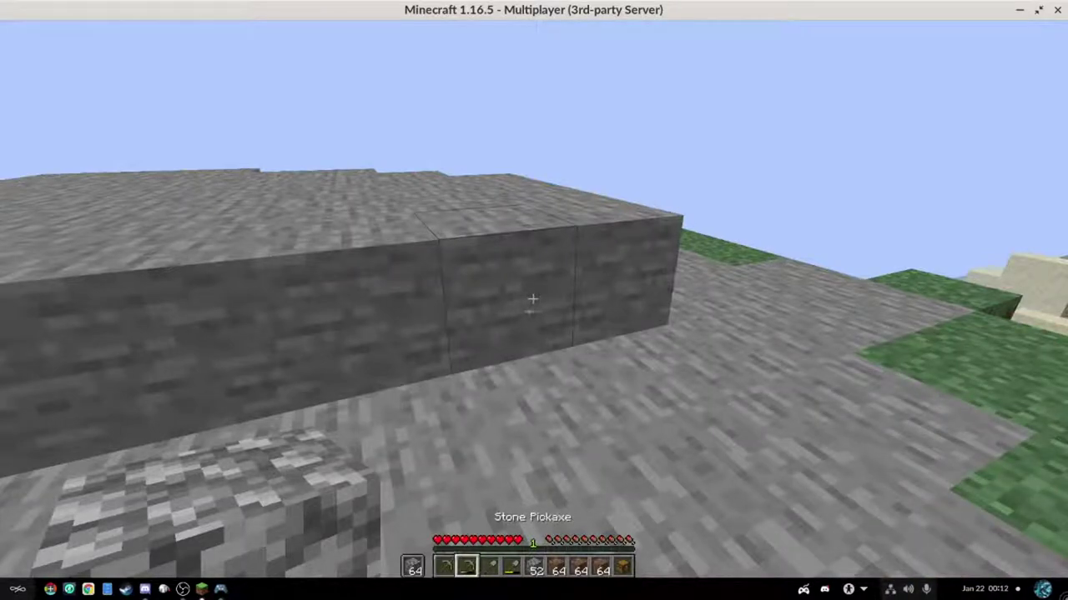
{"action": "key", "text": "w"}
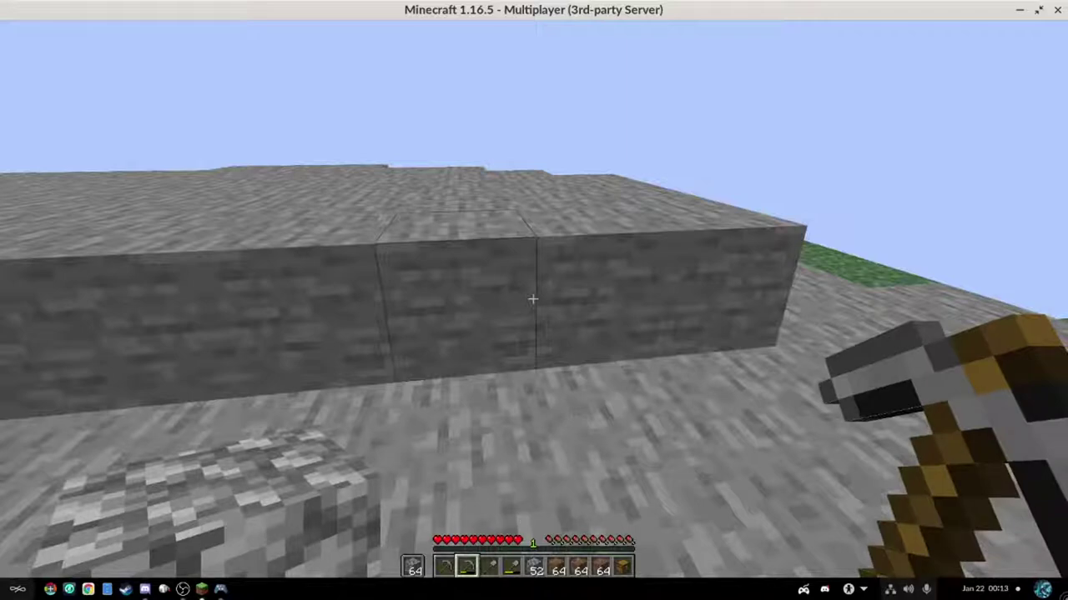
{"action": "key", "text": "s"}
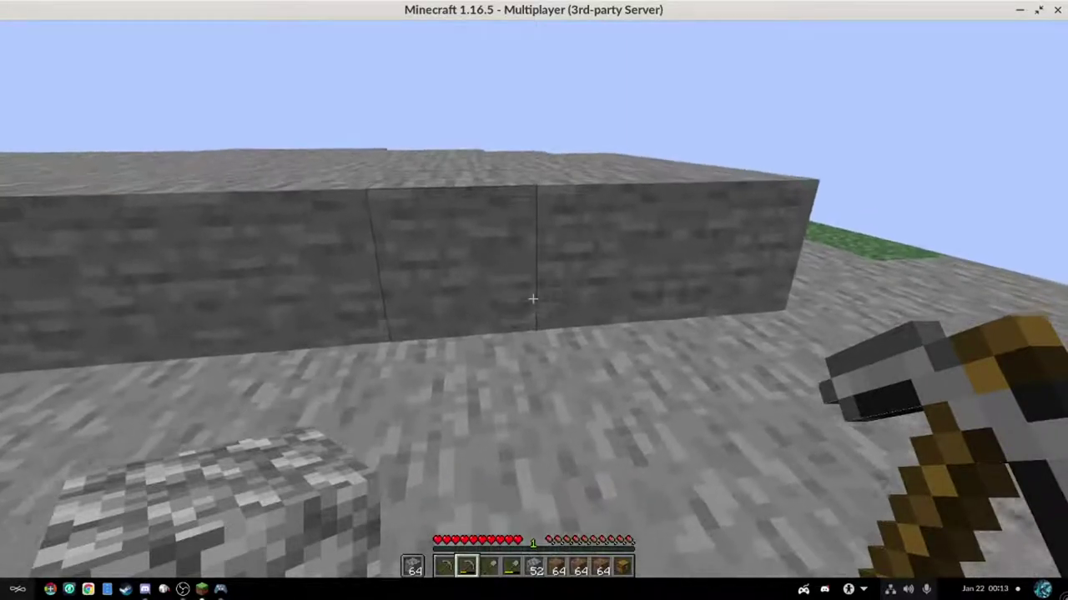
{"action": "key", "text": "w"}
{"action": "key", "text": "alt+Tab"}
{"action": "key", "text": "alt+Tab"}
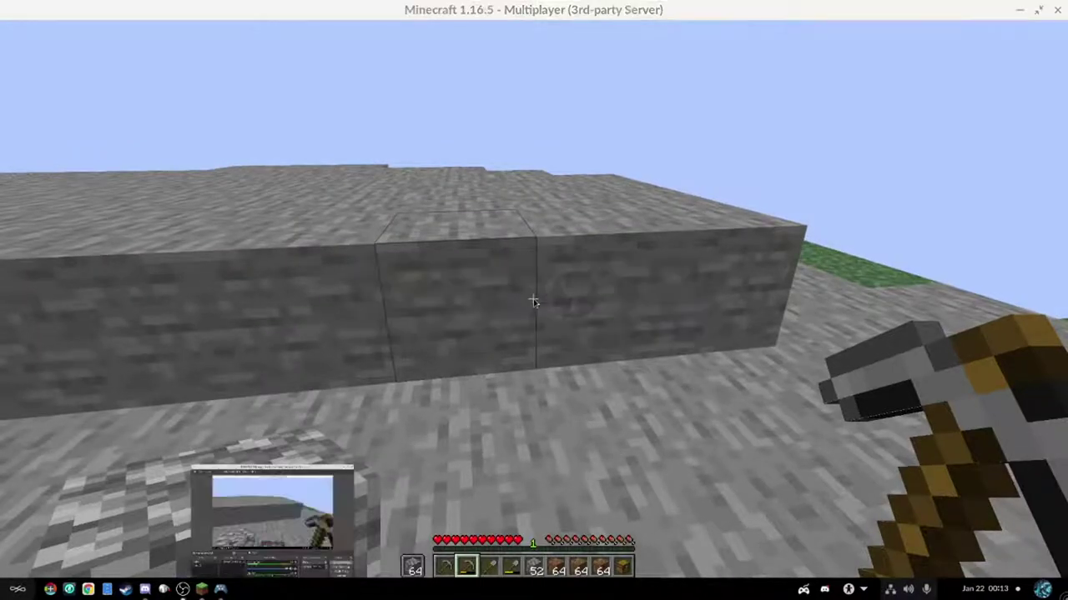
{"action": "key", "text": "alt+Tab"}
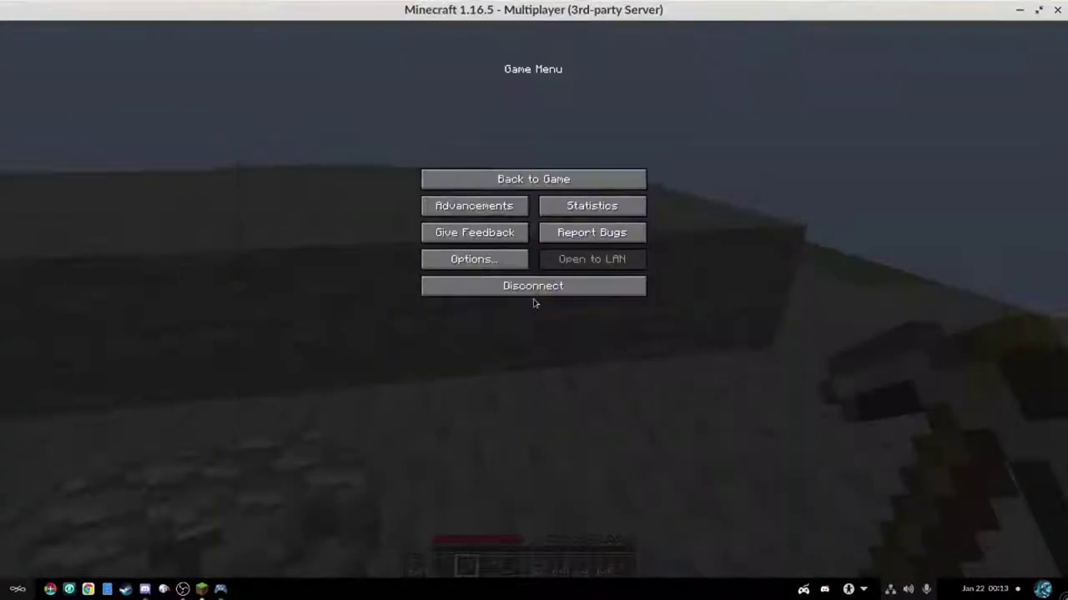
{"action": "key", "text": "alt+space"}
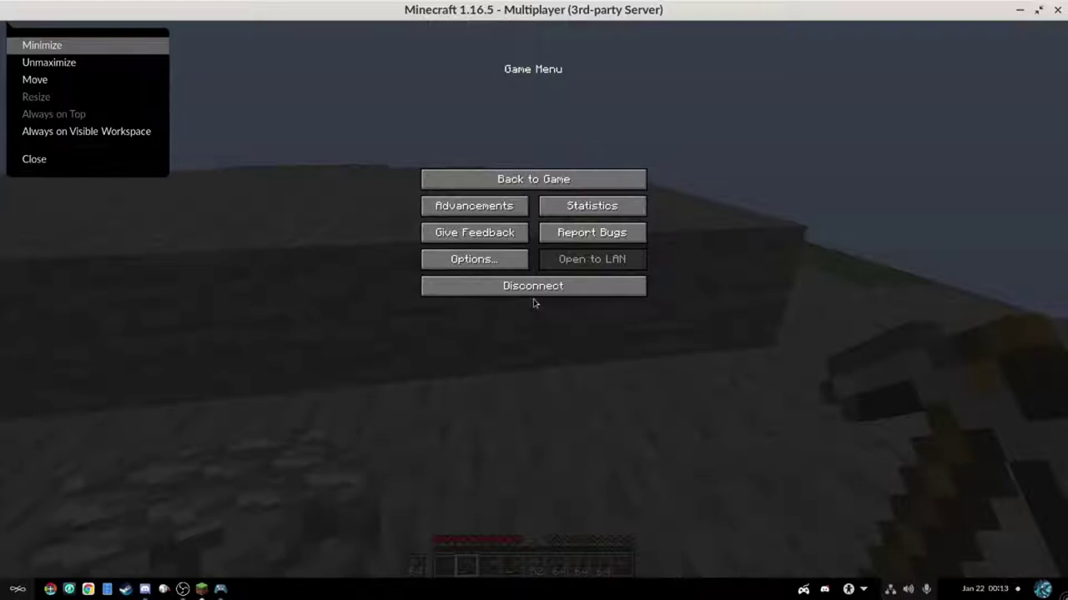
{"action": "key", "text": "Escape"}
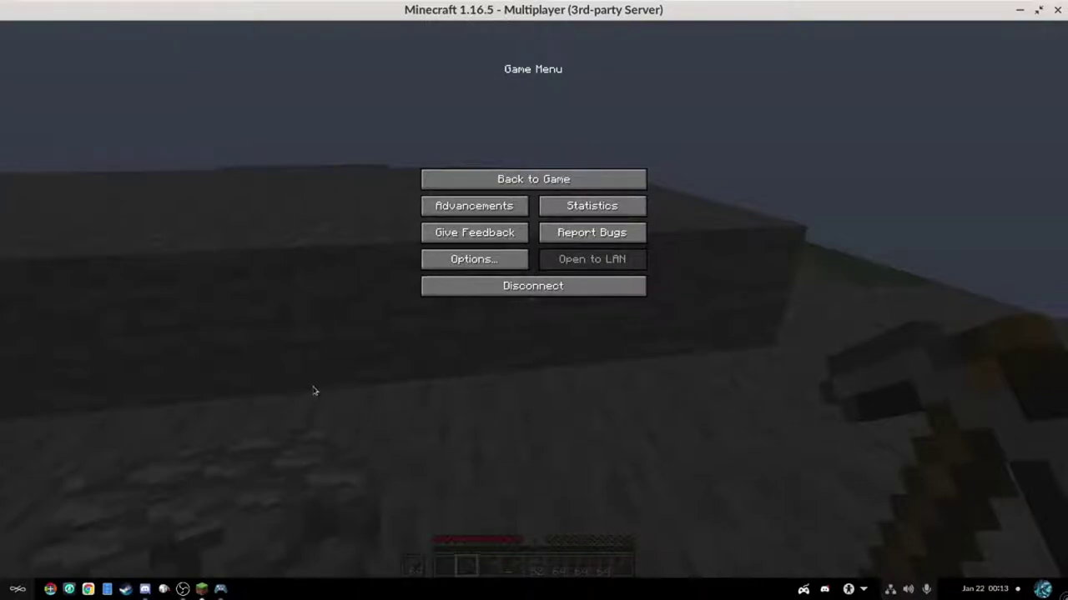